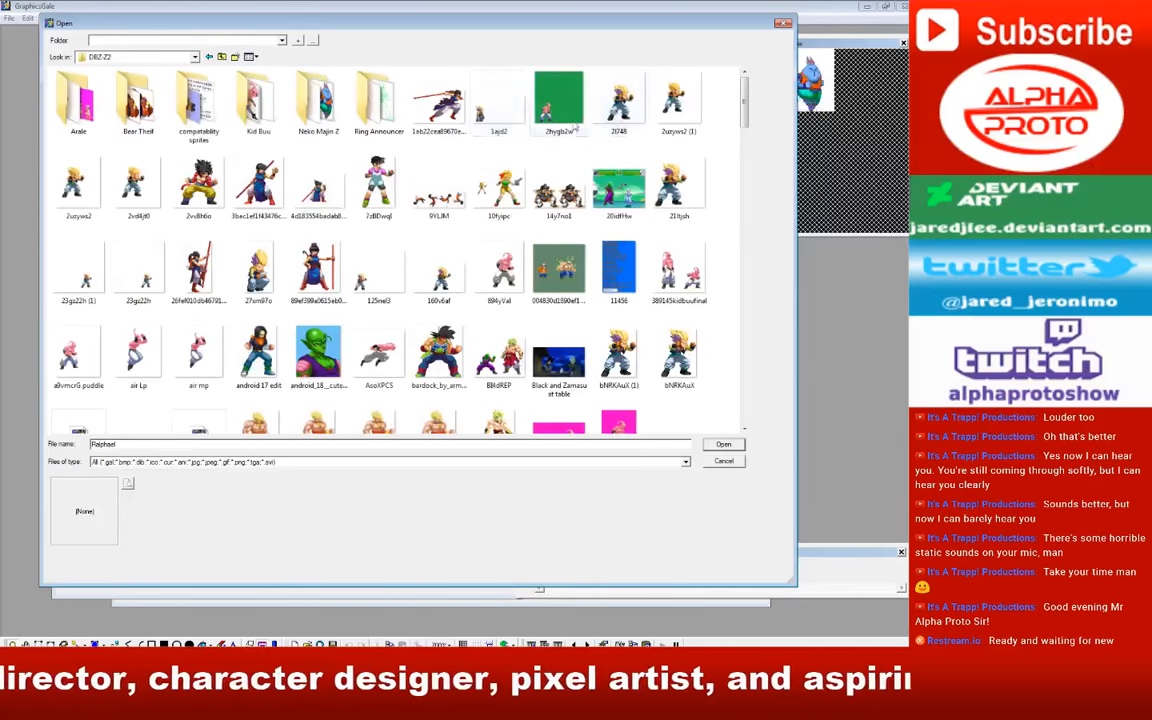
# Step: Open the template image from the Neko Majin Z folder as a colour reference
pyautogui.doubleClick(316, 115)
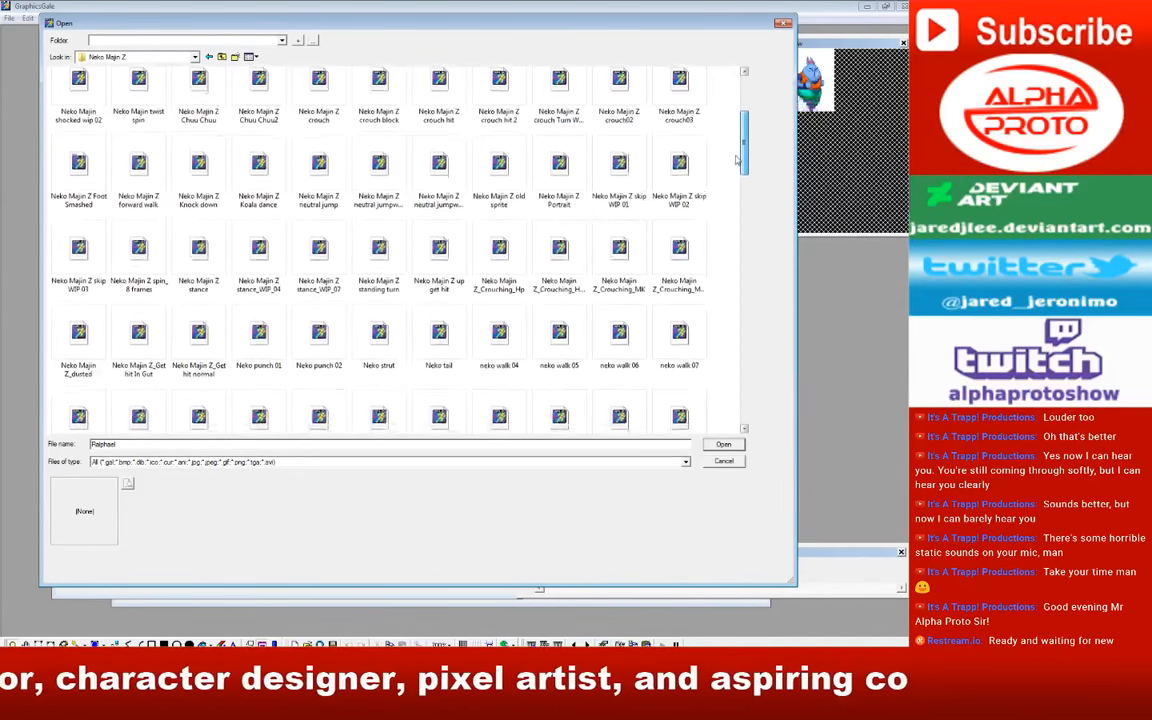
pyautogui.moveTo(725, 194); pyautogui.dragTo(700, 283)
pyautogui.scroll(-10, 700, 283)
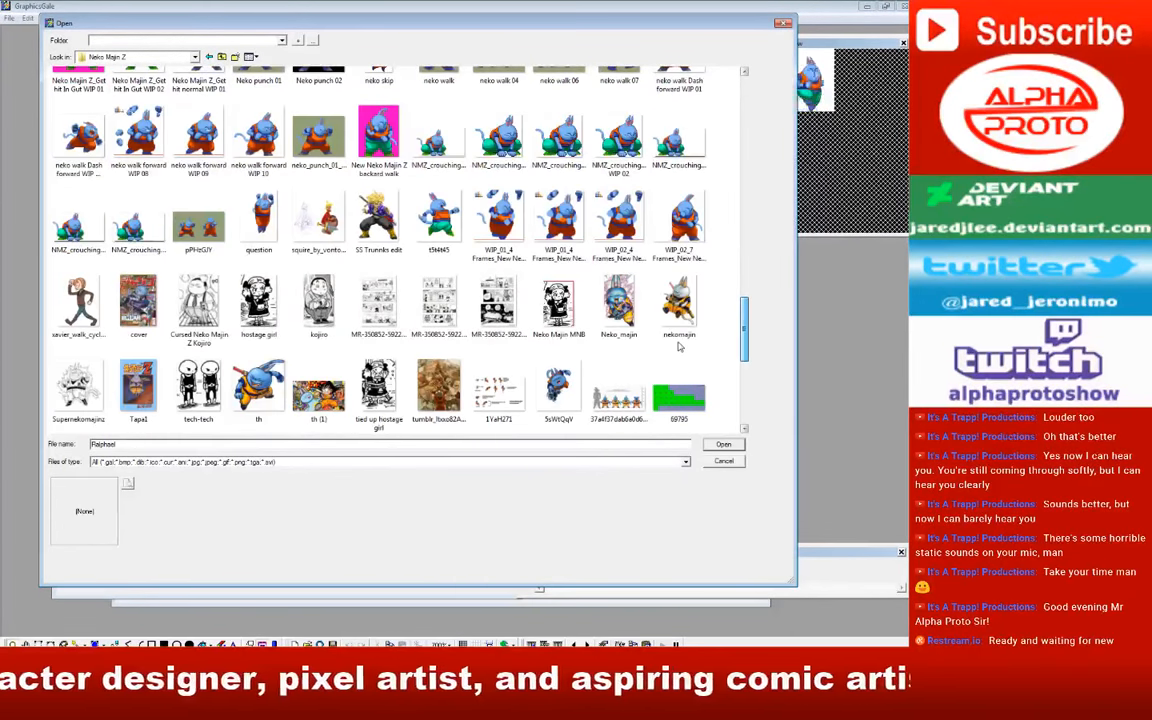
pyautogui.scroll(-5, 677, 360)
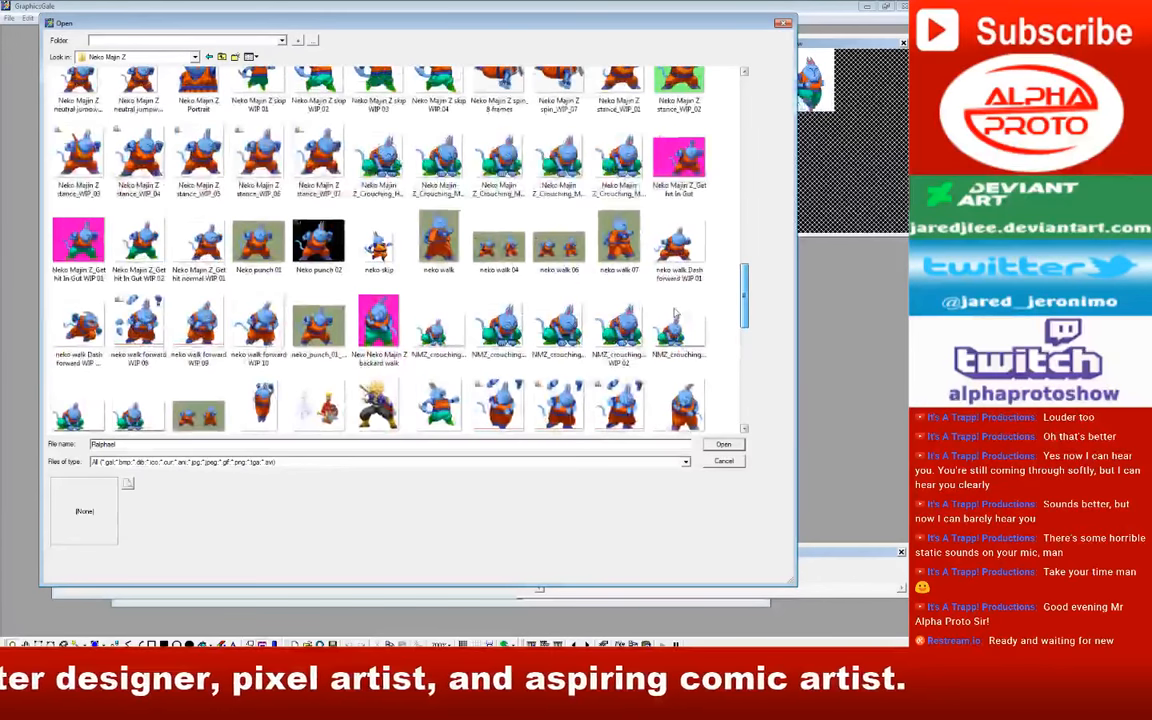
pyautogui.scroll(-3, 677, 400)
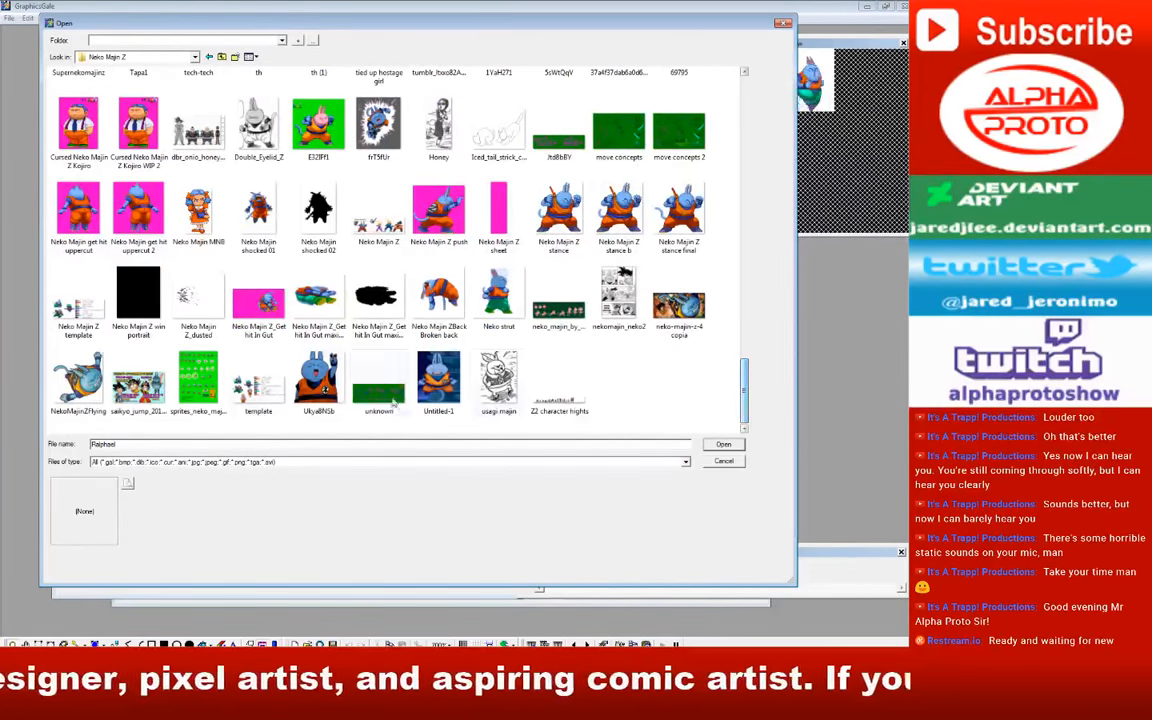
pyautogui.click(258, 385)
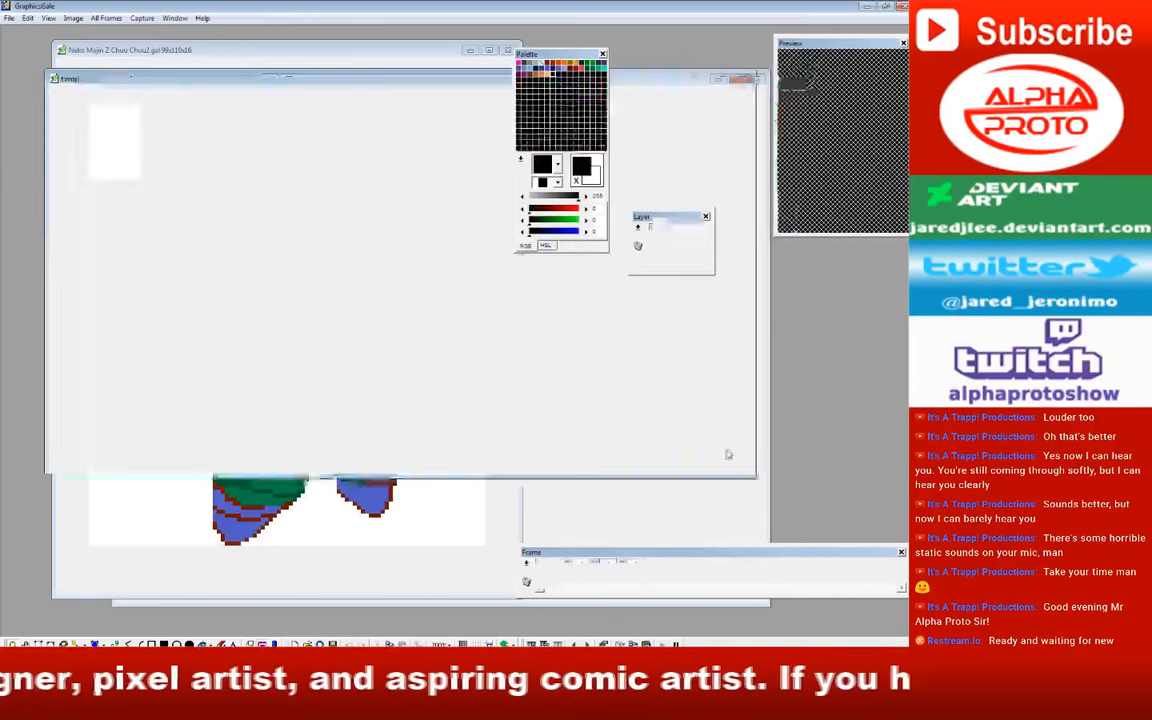
pyautogui.press('Return')
# Step: Arrange the template and Chuu Chuu2 sprite windows, minimize the other document, and enlarge the sprite window until the whole character fits
pyautogui.doubleClick(216, 80)
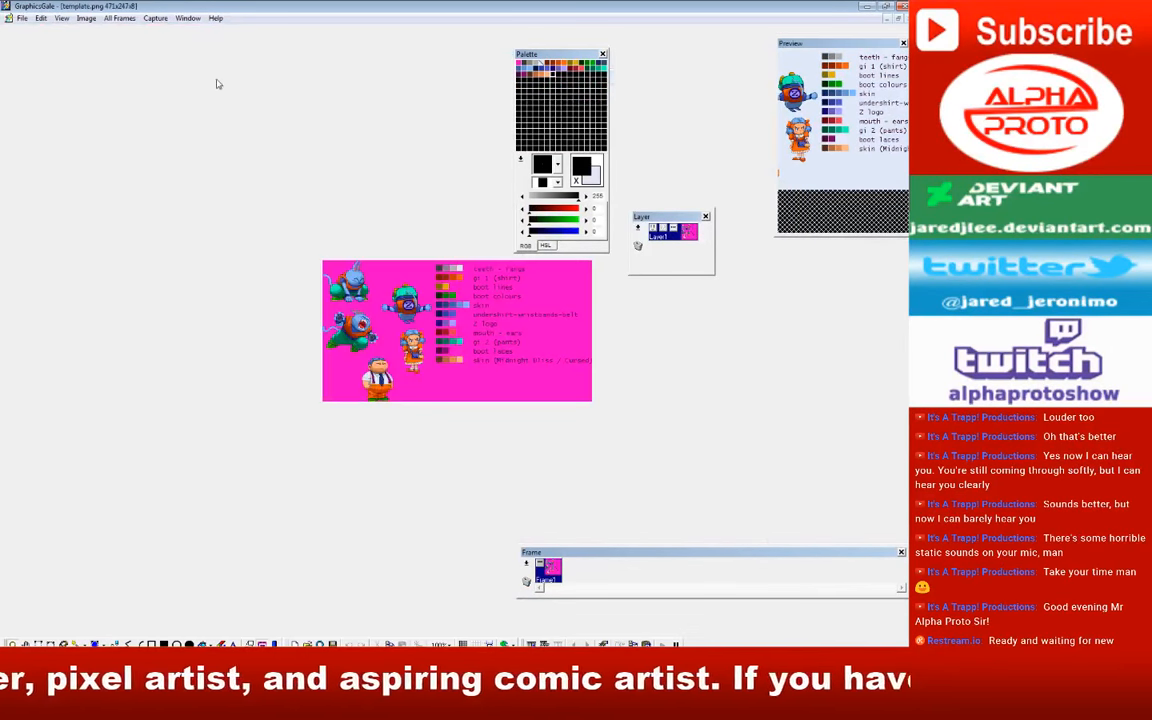
pyautogui.click(898, 19)
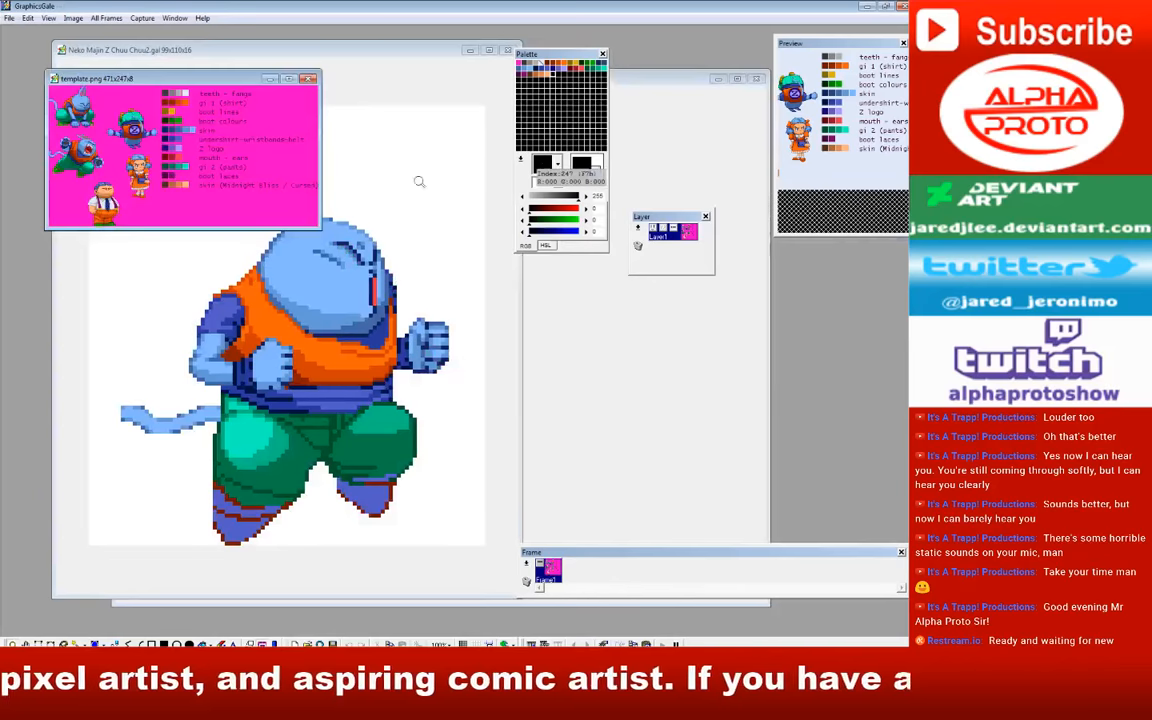
pyautogui.moveTo(225, 72); pyautogui.dragTo(199, 39)
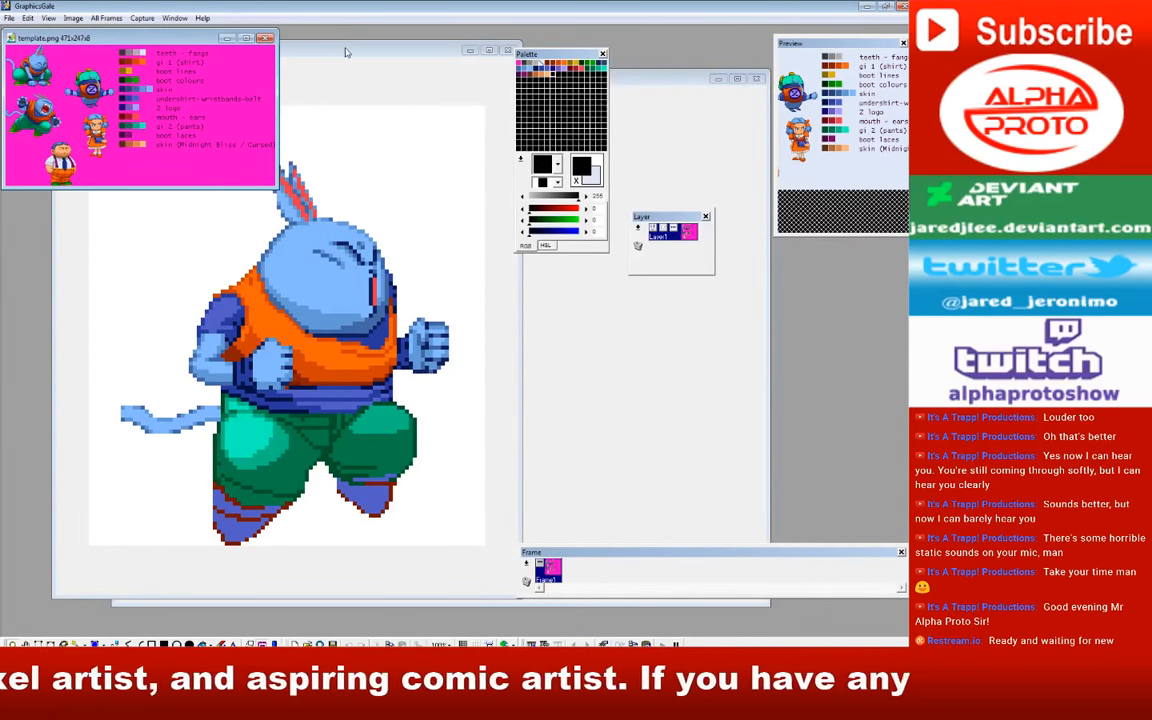
pyautogui.moveTo(347, 50); pyautogui.dragTo(547, 129)
pyautogui.click(717, 78)
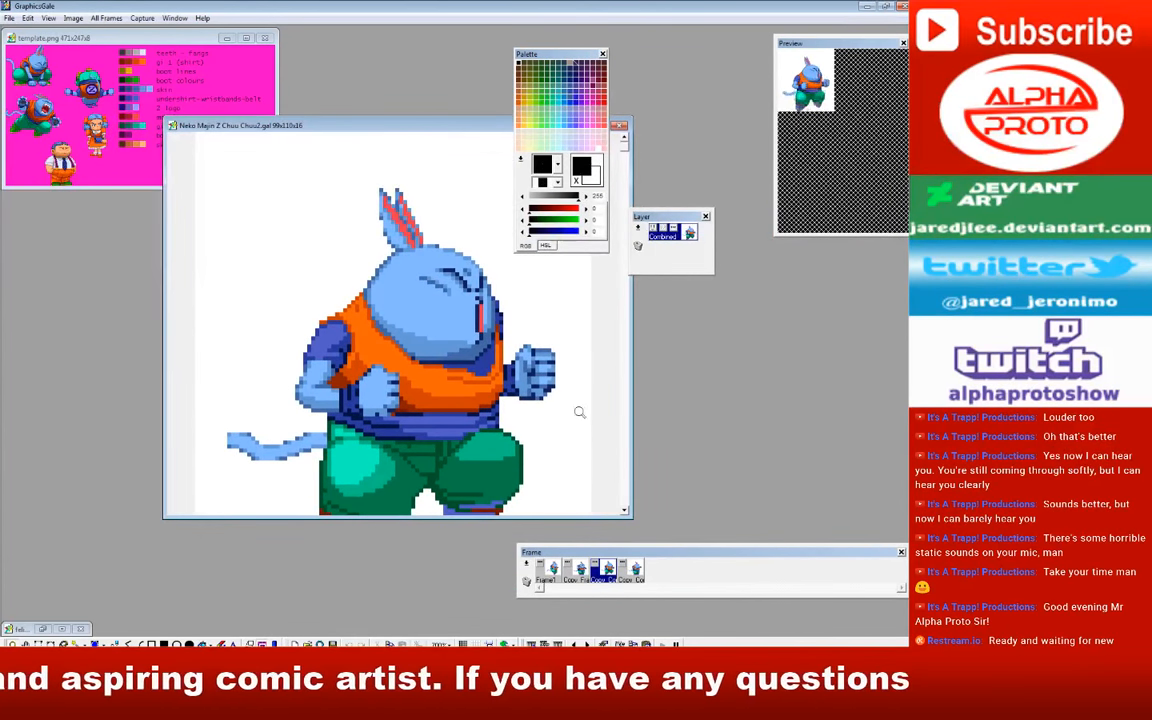
pyautogui.moveTo(563, 538); pyautogui.dragTo(563, 614)
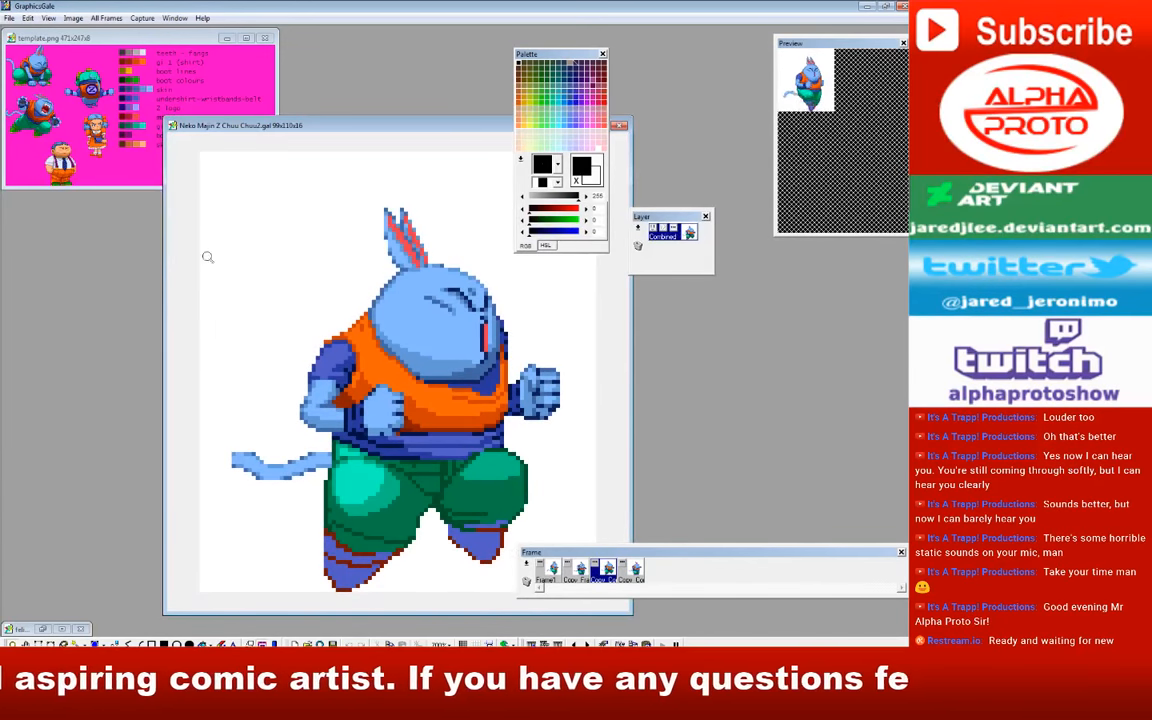
# Step: Place the template window beside the sprite and resize it to a narrower, taller shape showing the characters and colour swatches
pyautogui.moveTo(155, 40); pyautogui.dragTo(150, 215)
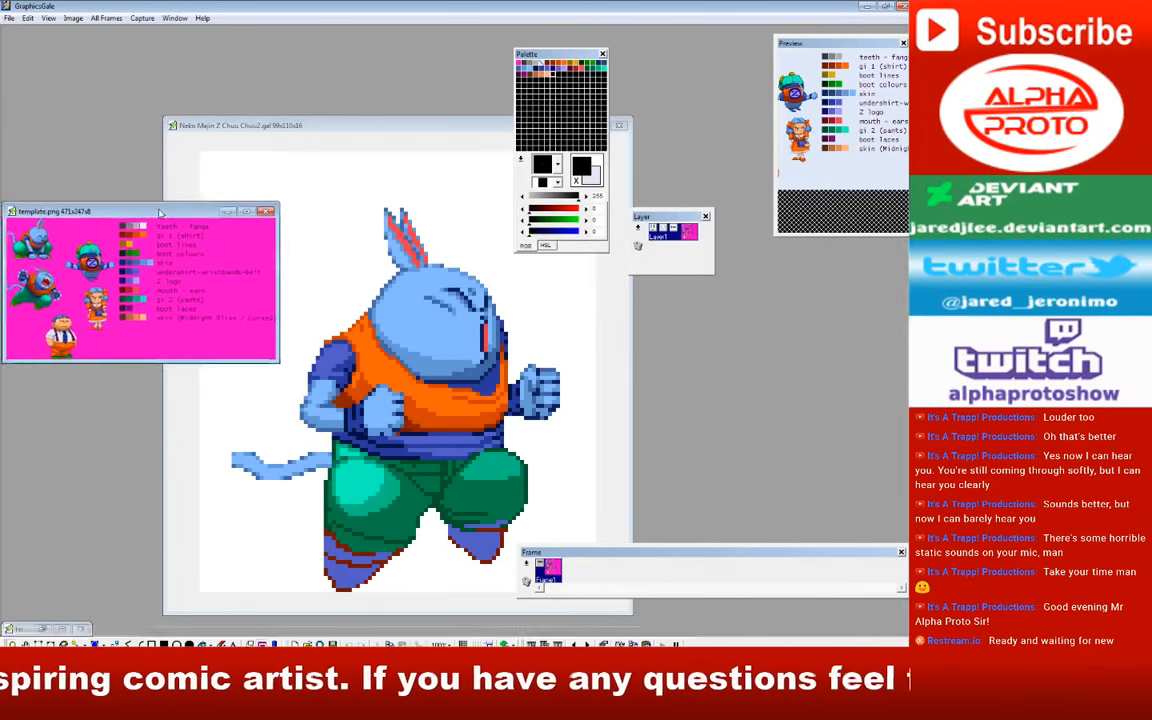
pyautogui.moveTo(265, 264); pyautogui.dragTo(185, 268)
pyautogui.moveTo(116, 379); pyautogui.dragTo(116, 425)
pyautogui.moveTo(104, 216); pyautogui.dragTo(115, 217)
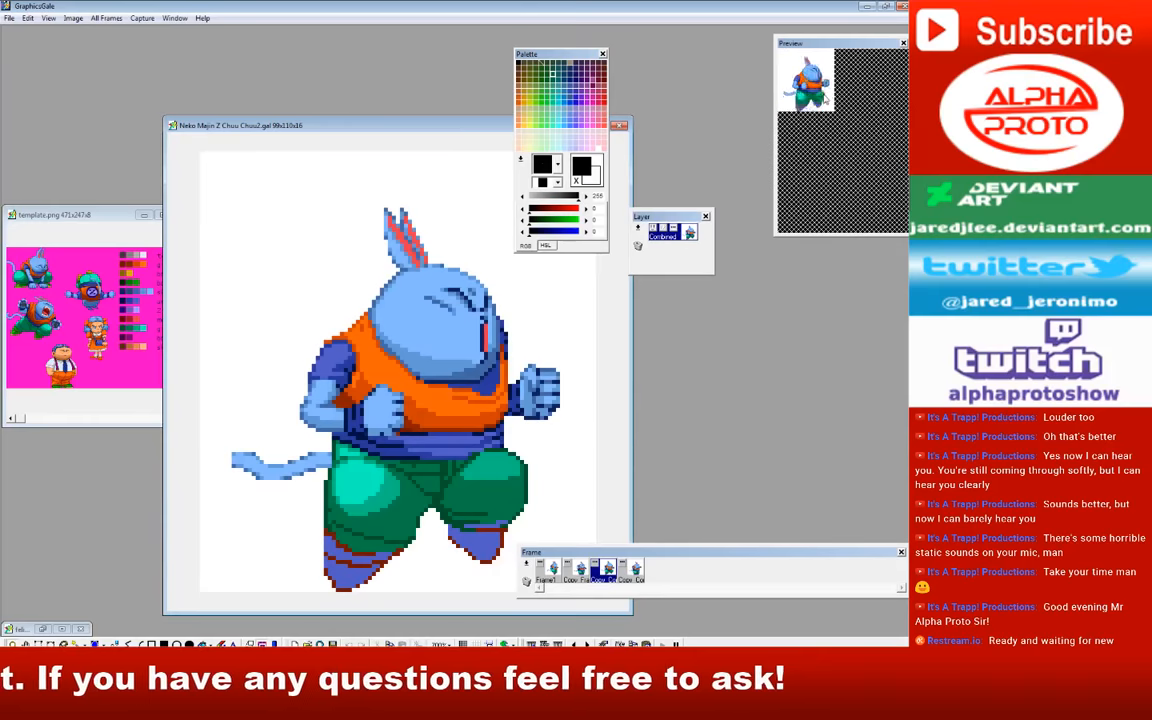
# Step: Set the animation preview to 300% and enlarge its window to fit the whole sprite
pyautogui.rightClick(826, 98)
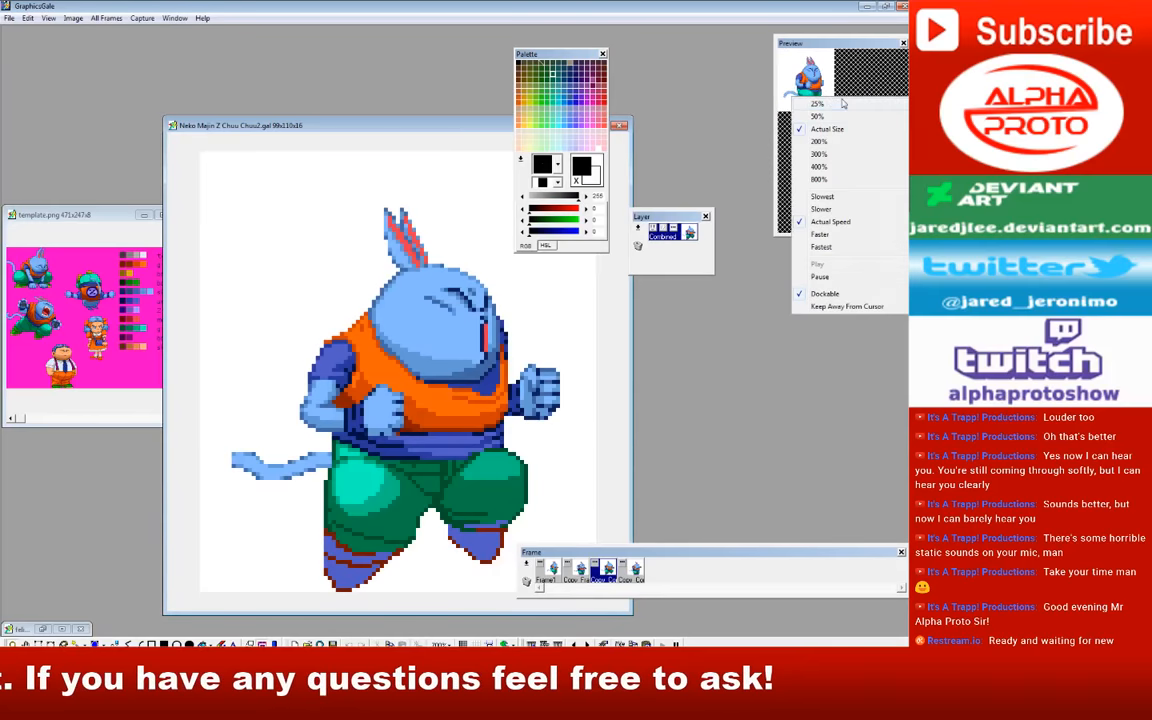
pyautogui.click(836, 154)
pyautogui.moveTo(825, 236); pyautogui.dragTo(825, 305)
pyautogui.moveTo(776, 254); pyautogui.dragTo(719, 261)
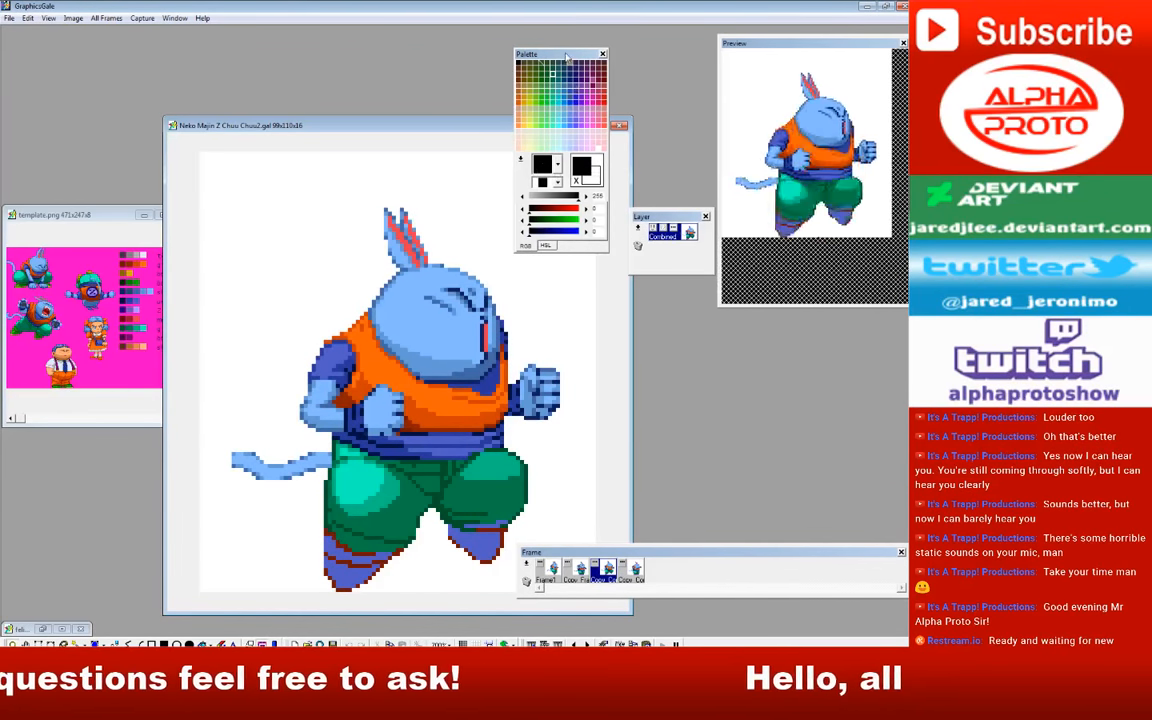
# Step: Move the palette, sprite window and frame strip so that none of them covers the sprite canvas
pyautogui.moveTo(565, 57); pyautogui.dragTo(685, 327)
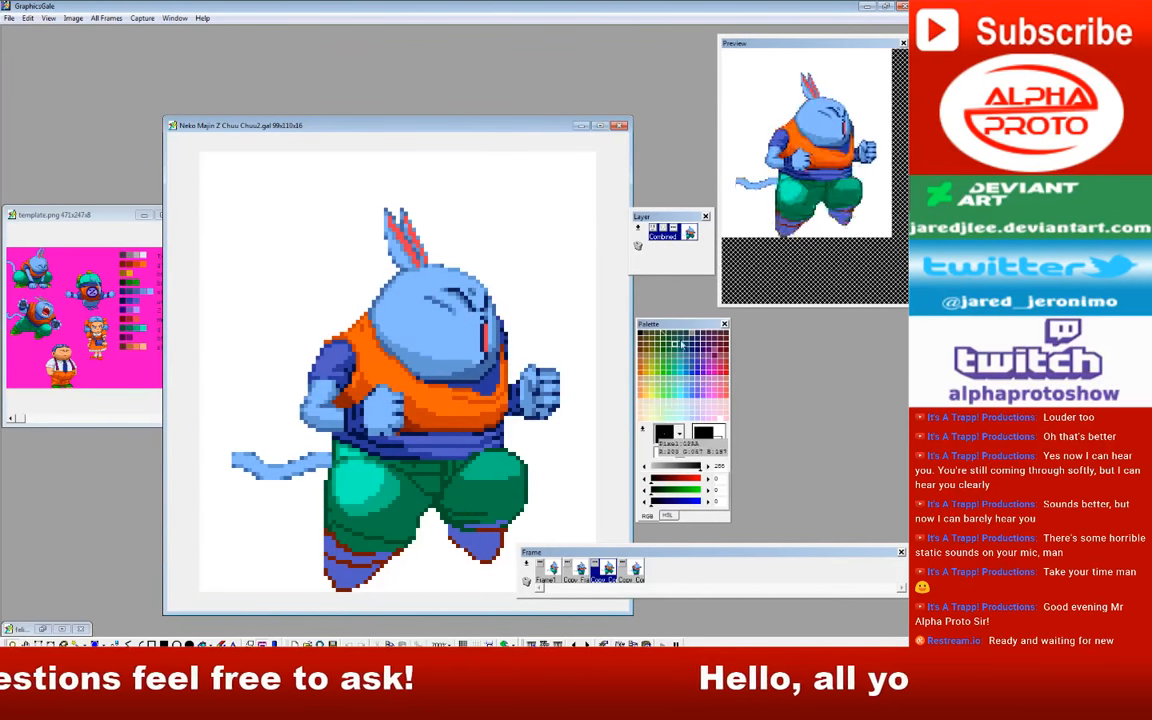
pyautogui.moveTo(480, 130); pyautogui.dragTo(482, 89)
pyautogui.moveTo(670, 553); pyautogui.dragTo(603, 590)
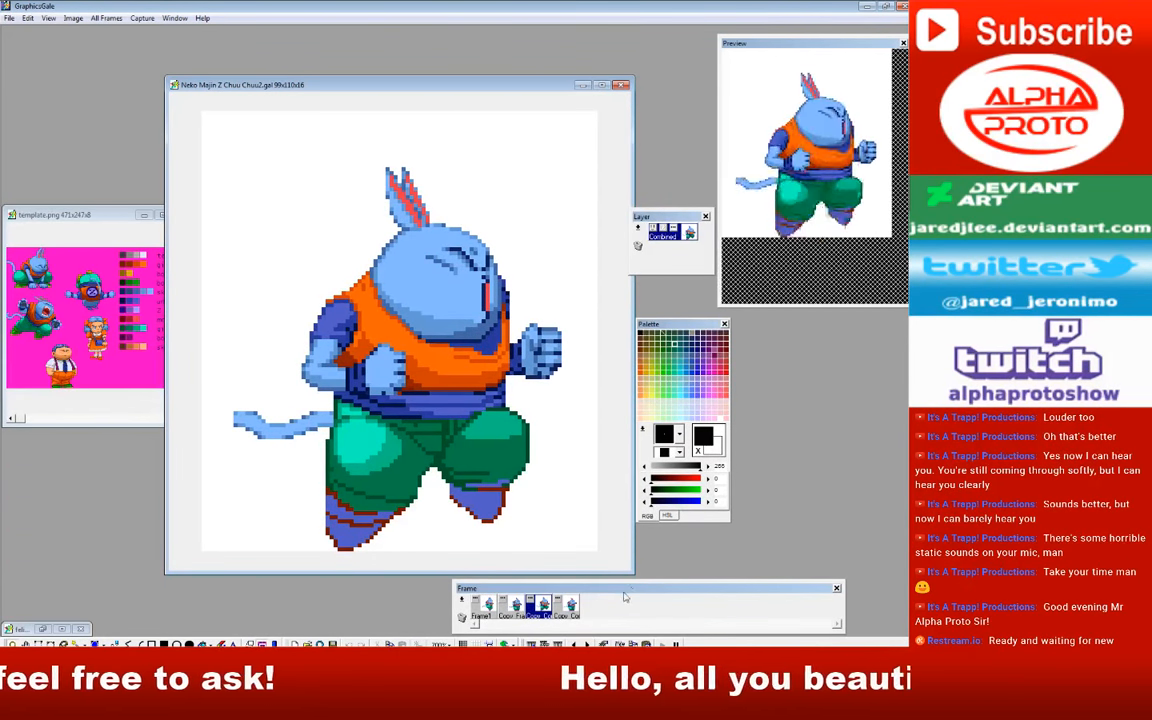
# Step: Check the template, return to the sprite, and sample navy and medium blue from the third frame's belt for touch-ups
pyautogui.click(95, 214)
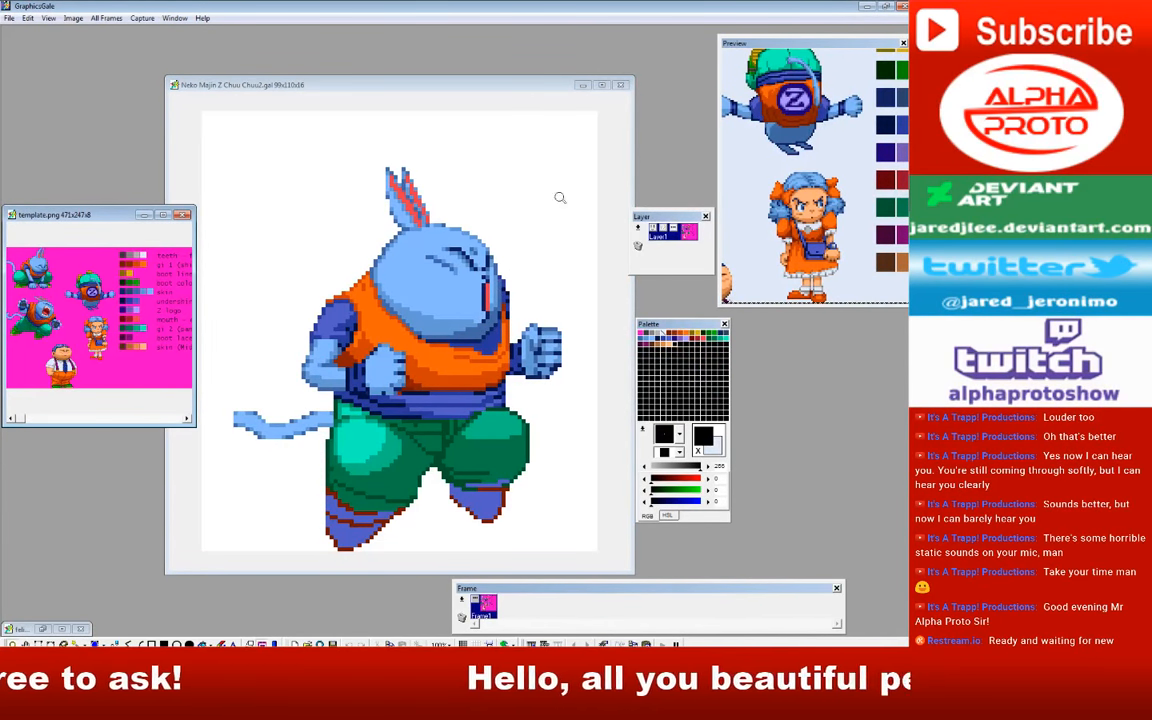
pyautogui.click(395, 86)
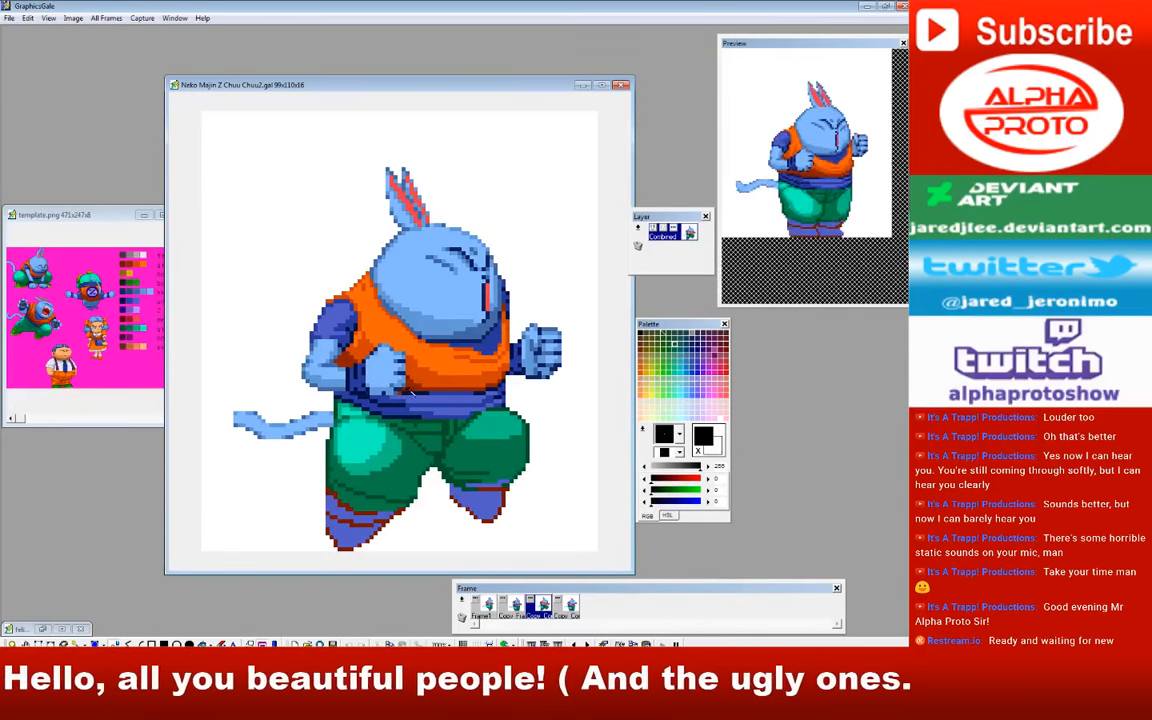
pyautogui.rightClick(407, 398)
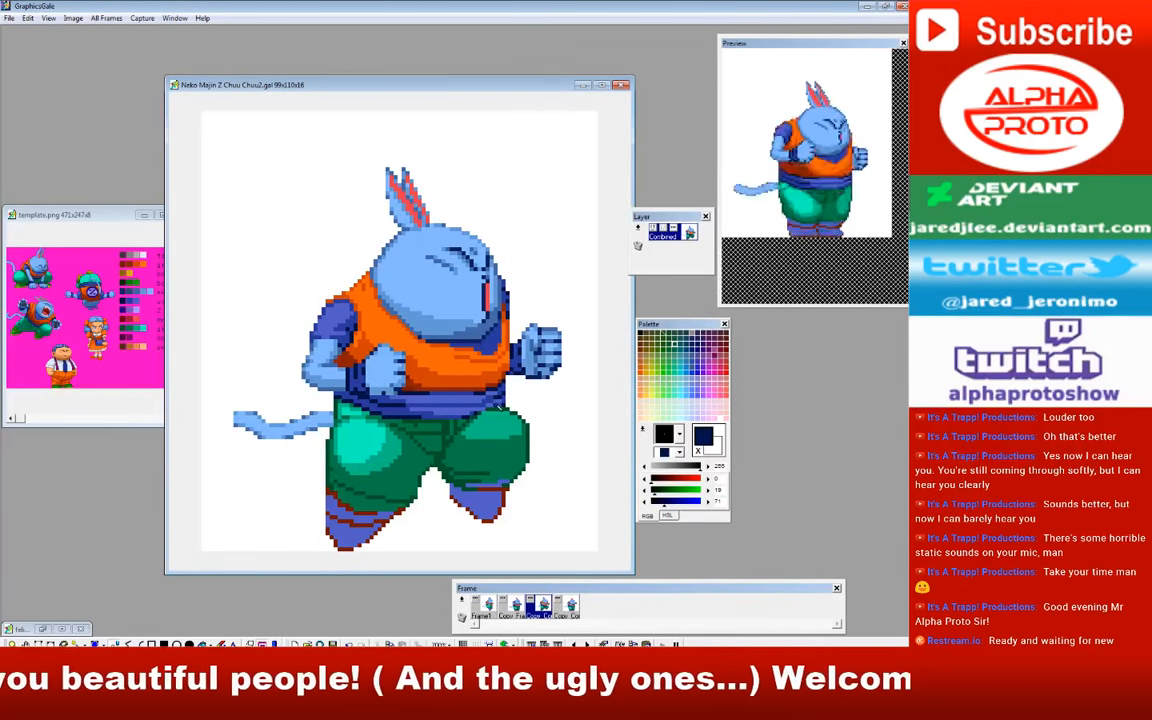
pyautogui.rightClick(468, 412)
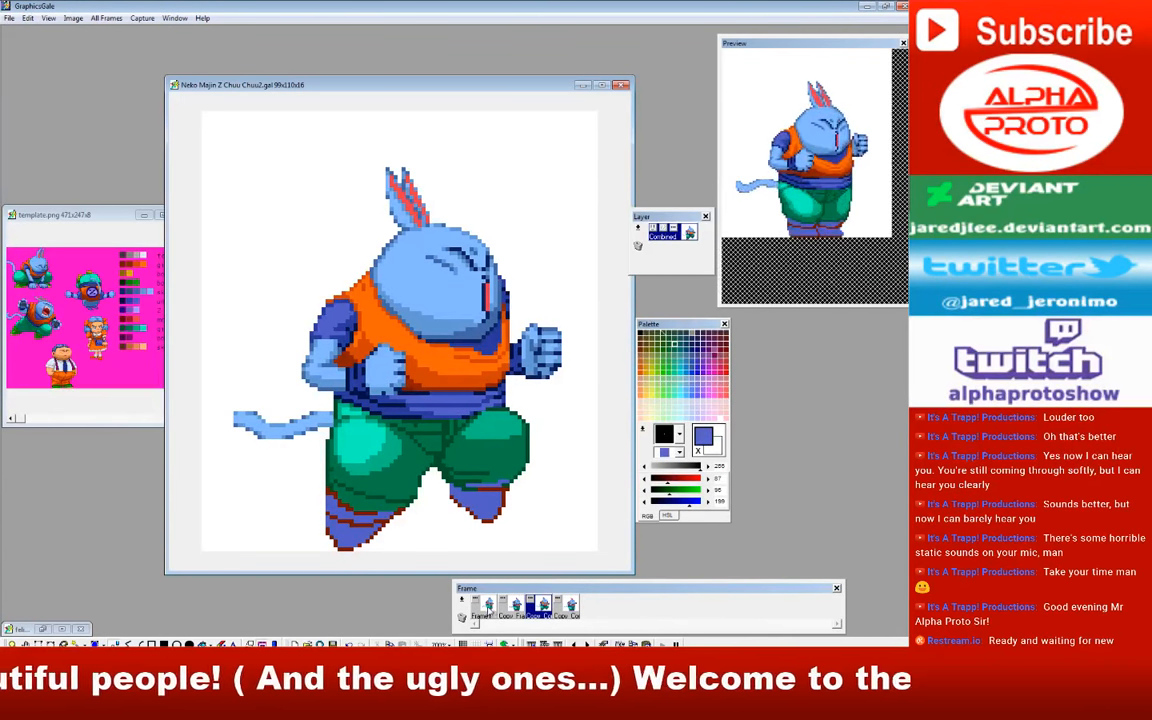
# Step: Retouch the shirt shading around the front fist in the first frame with light and dark orange sampled from the shirt
pyautogui.click(488, 603)
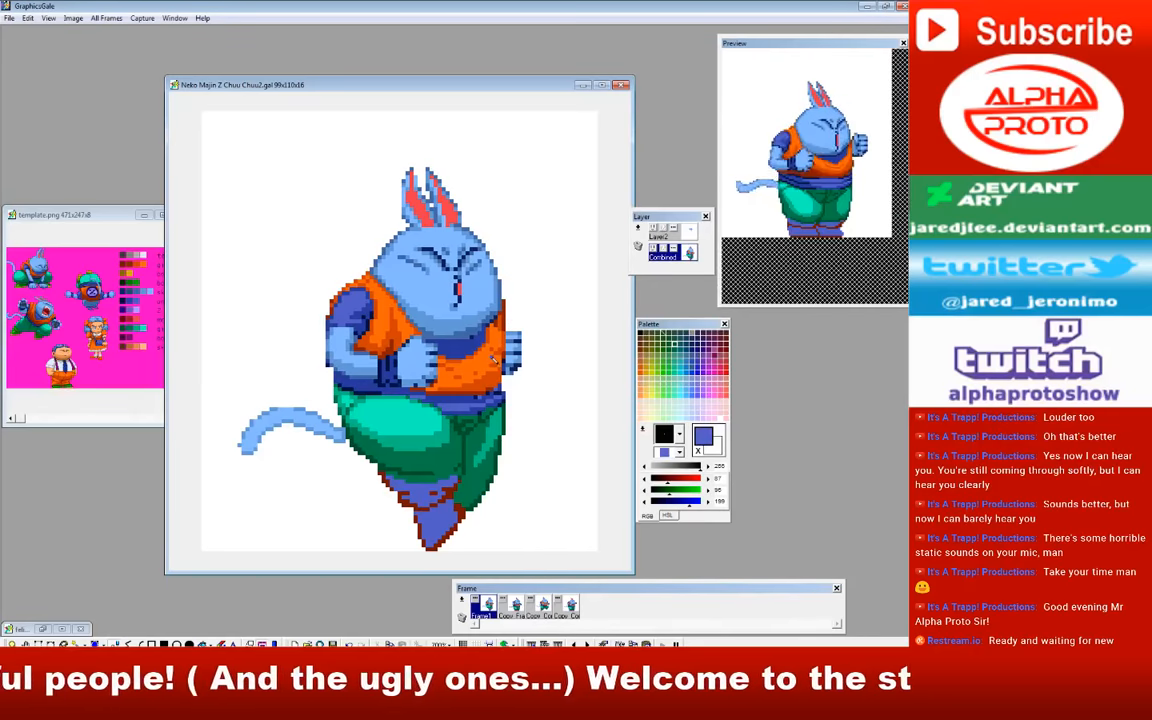
pyautogui.rightClick(493, 369)
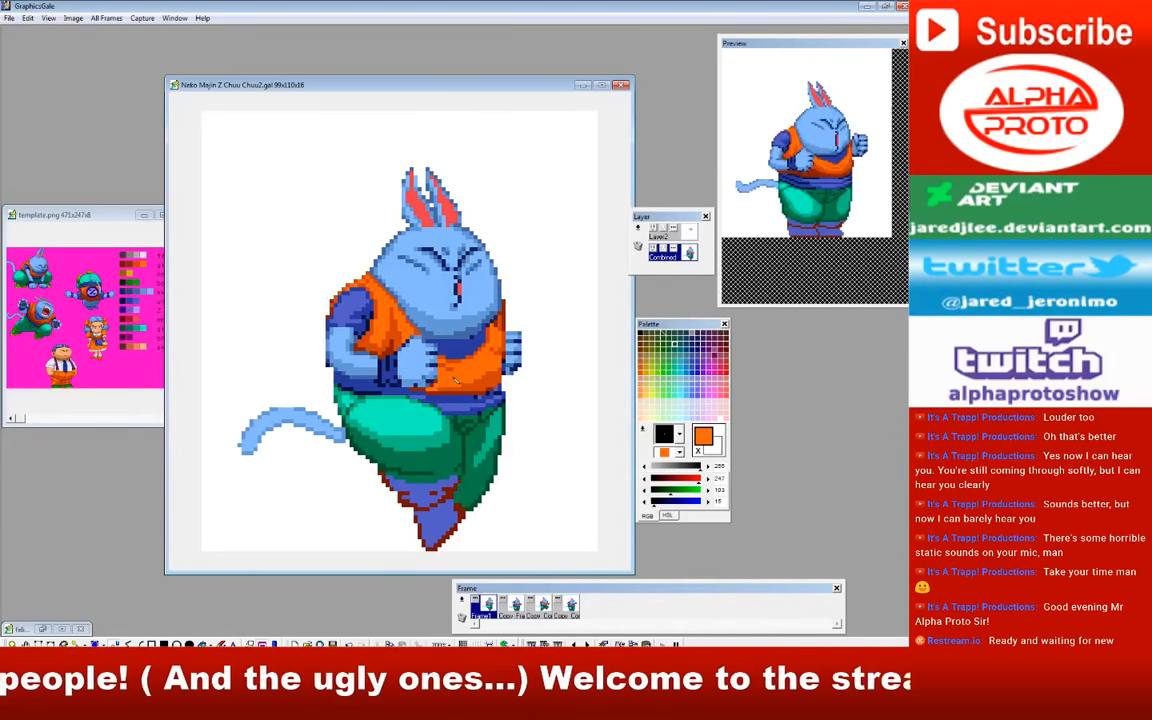
pyautogui.rightClick(460, 372)
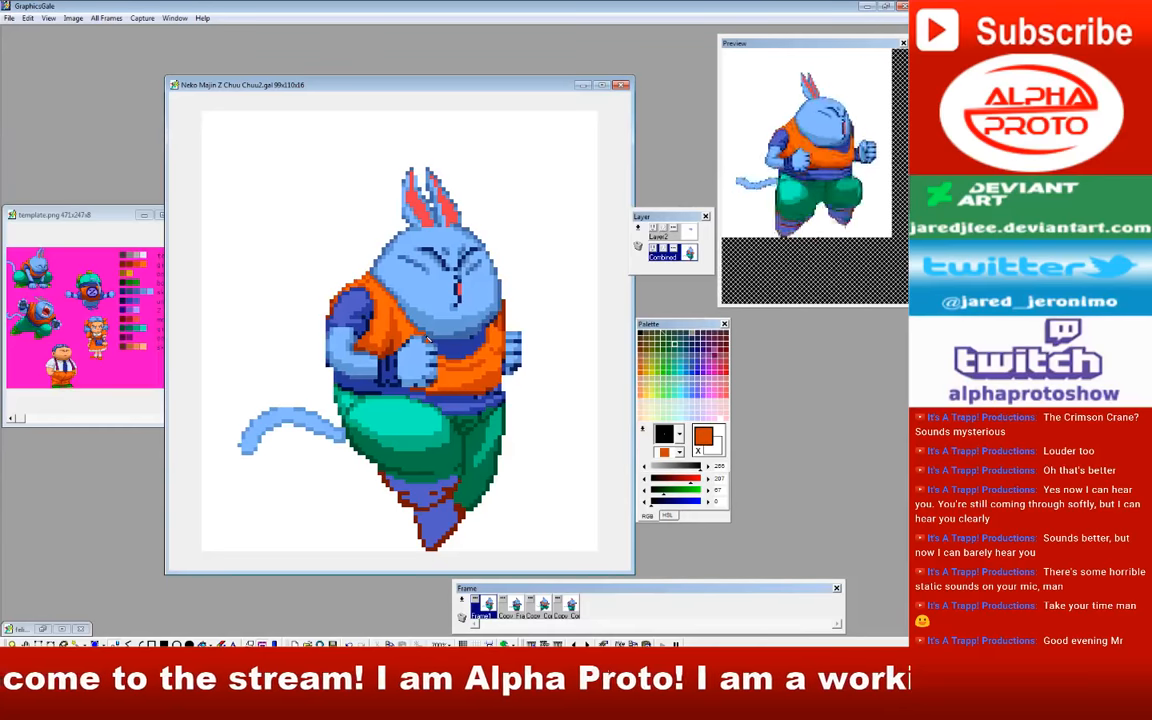
pyautogui.rightClick(414, 333)
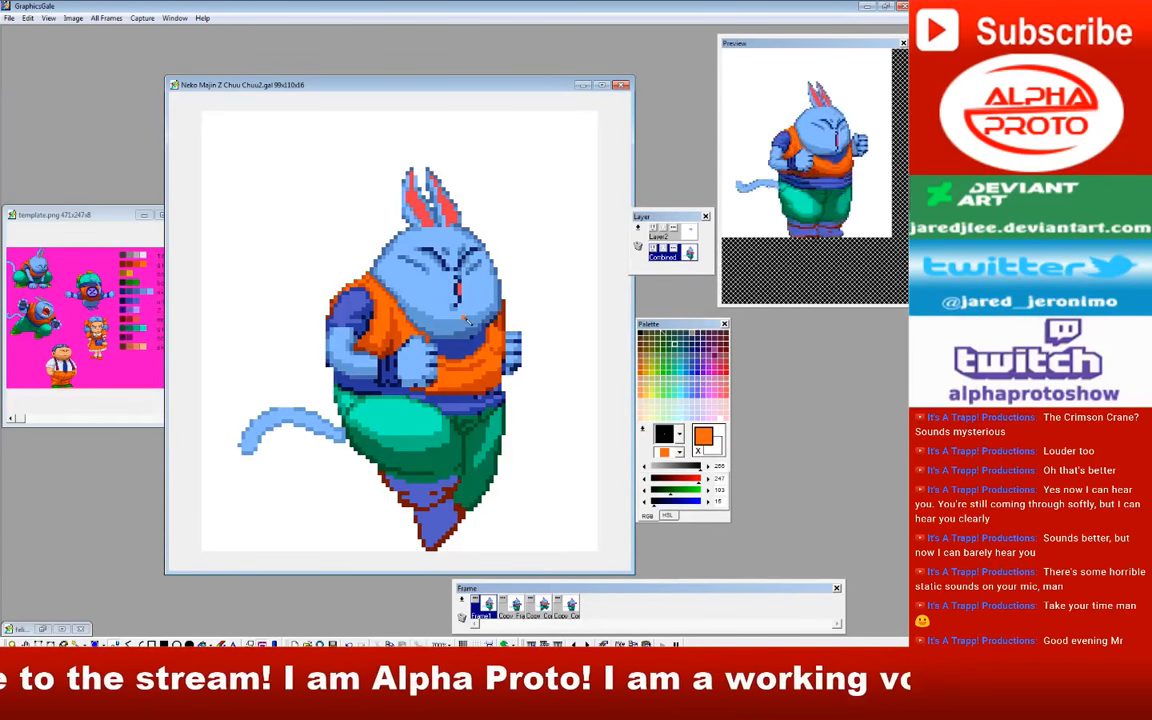
pyautogui.rightClick(440, 358)
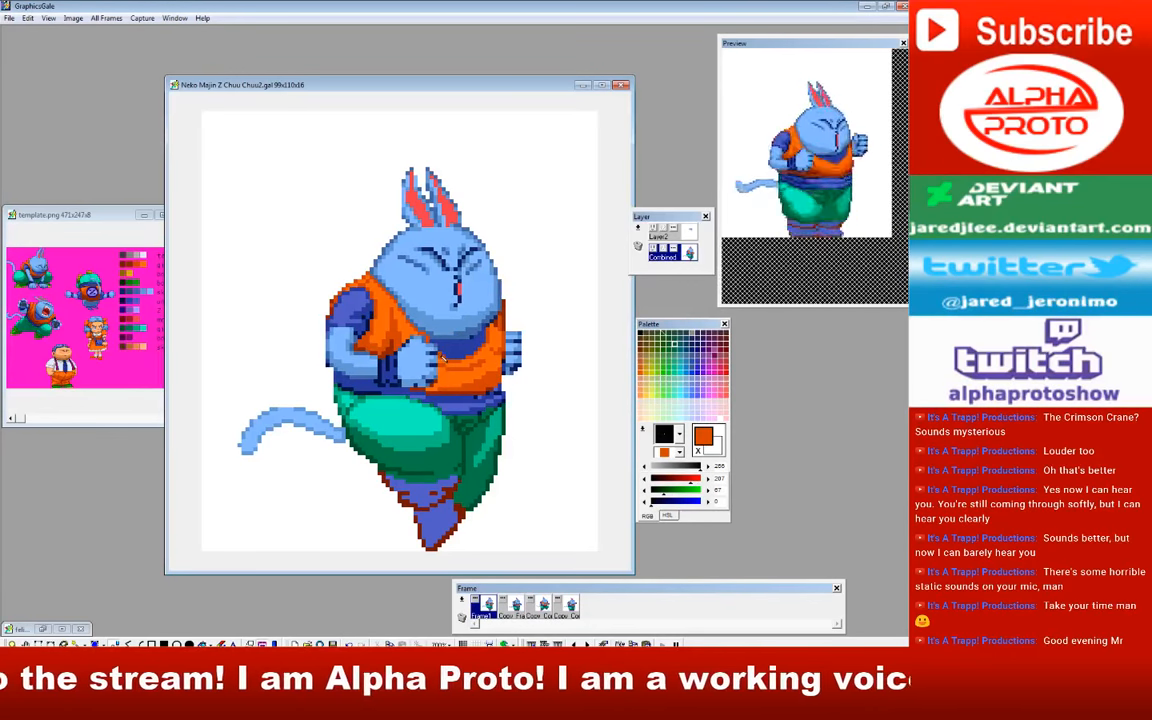
pyautogui.rightClick(440, 362)
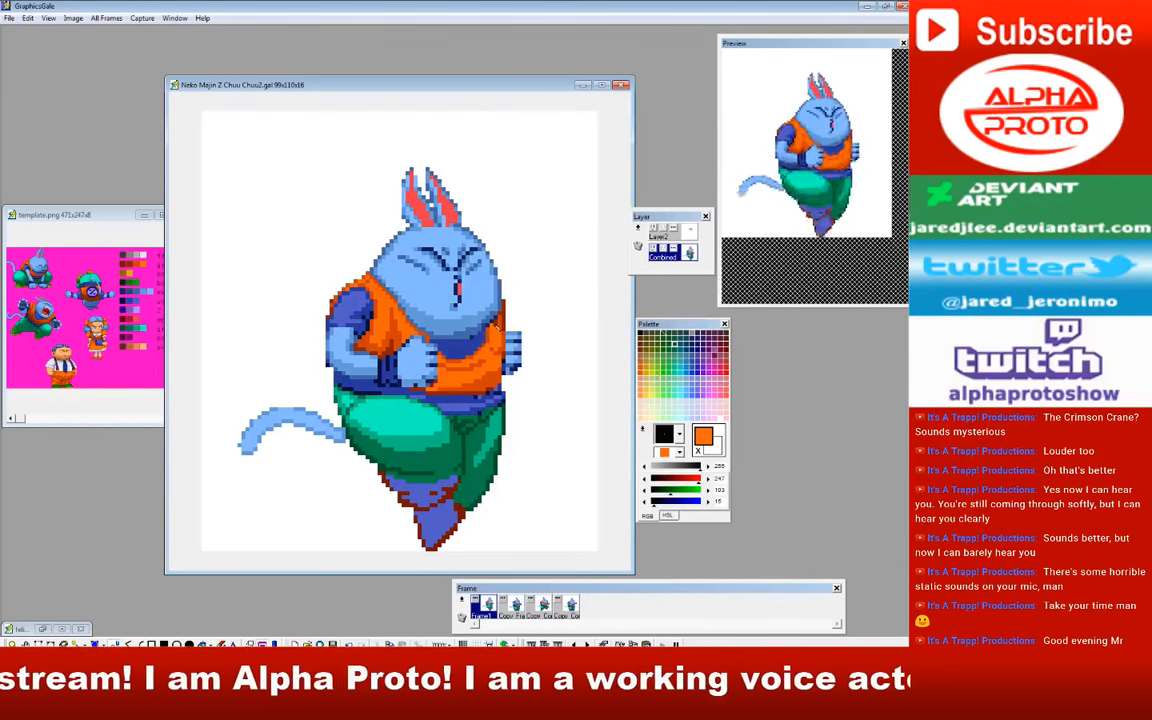
# Step: Retouch the shirt's edge beside the far arm in the first frame, alternating the sampled dark and light orange
pyautogui.rightClick(500, 332)
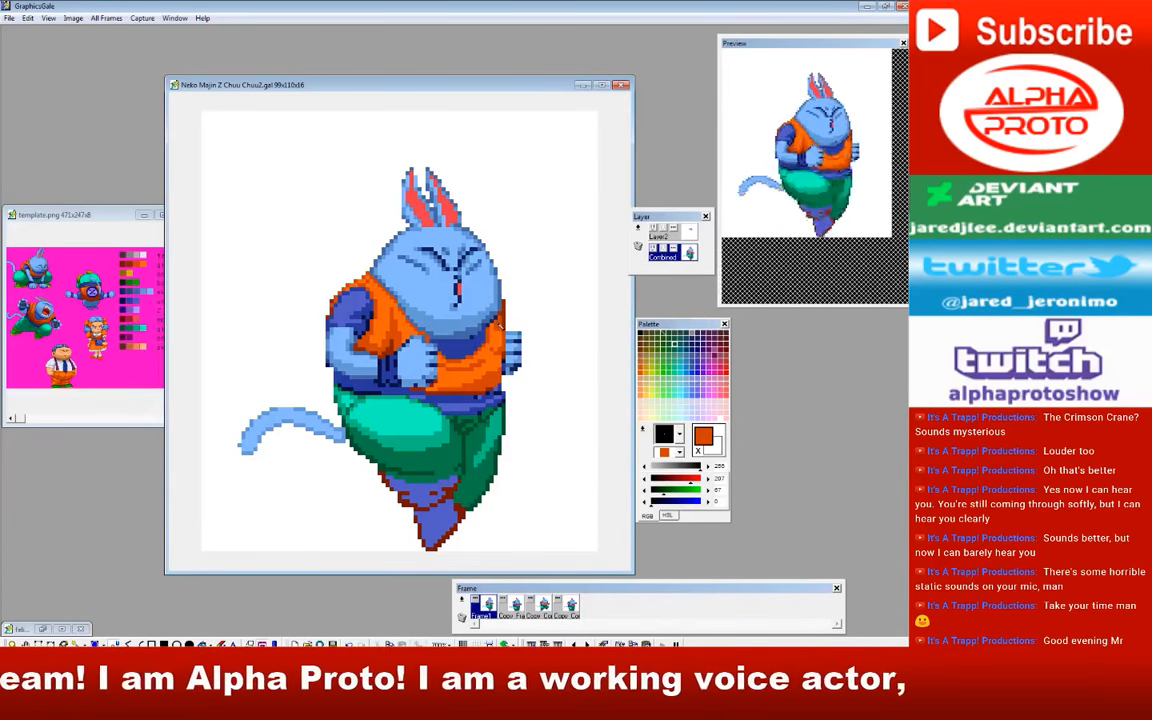
pyautogui.rightClick(505, 323)
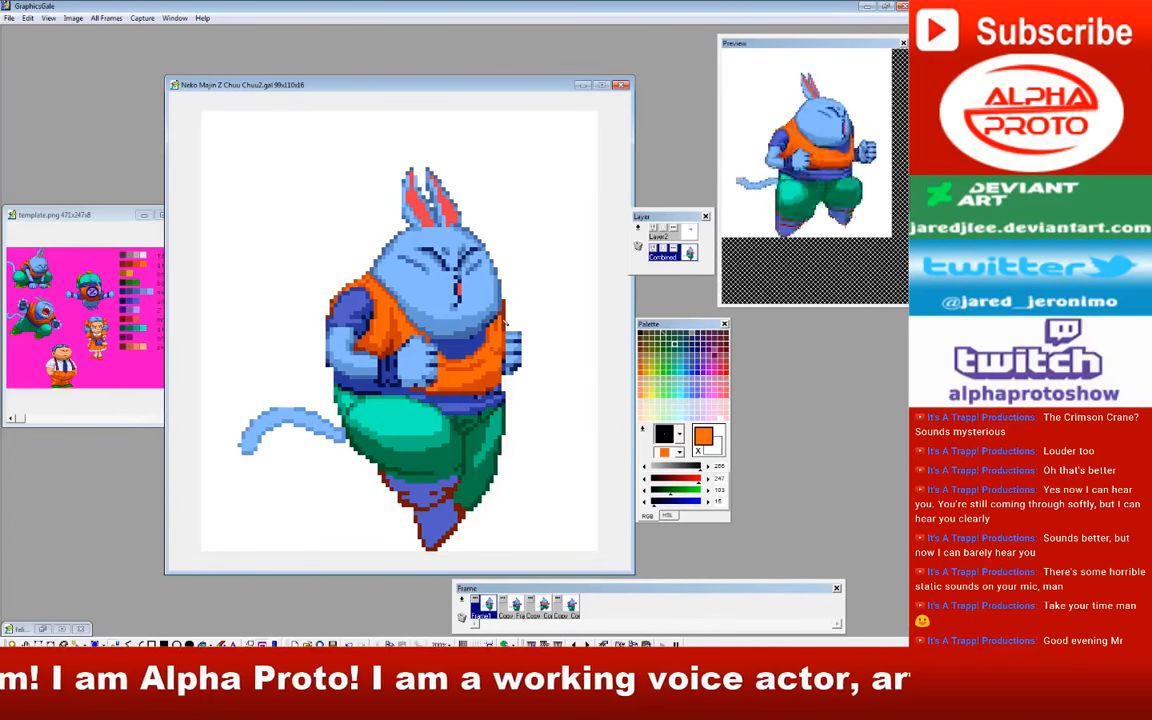
pyautogui.rightClick(508, 337)
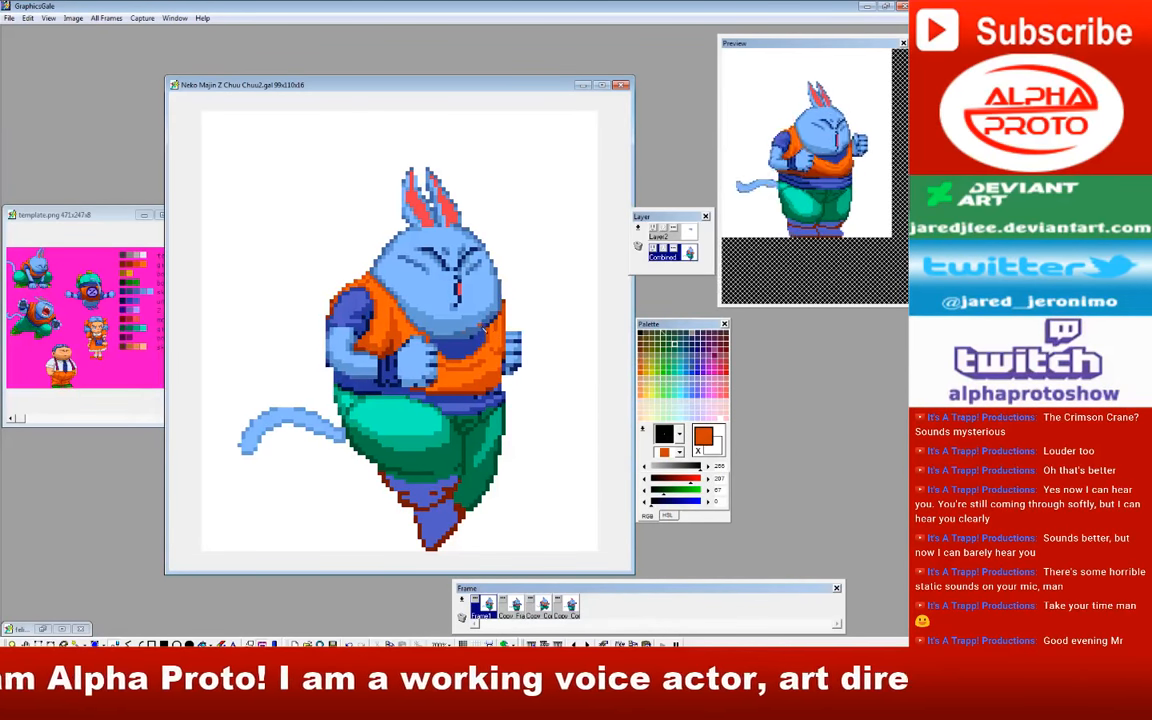
# Step: In the second frame, sample orange from the shirt's edge and draw extra lace lines on the boots in sampled dark red
pyautogui.click(515, 605)
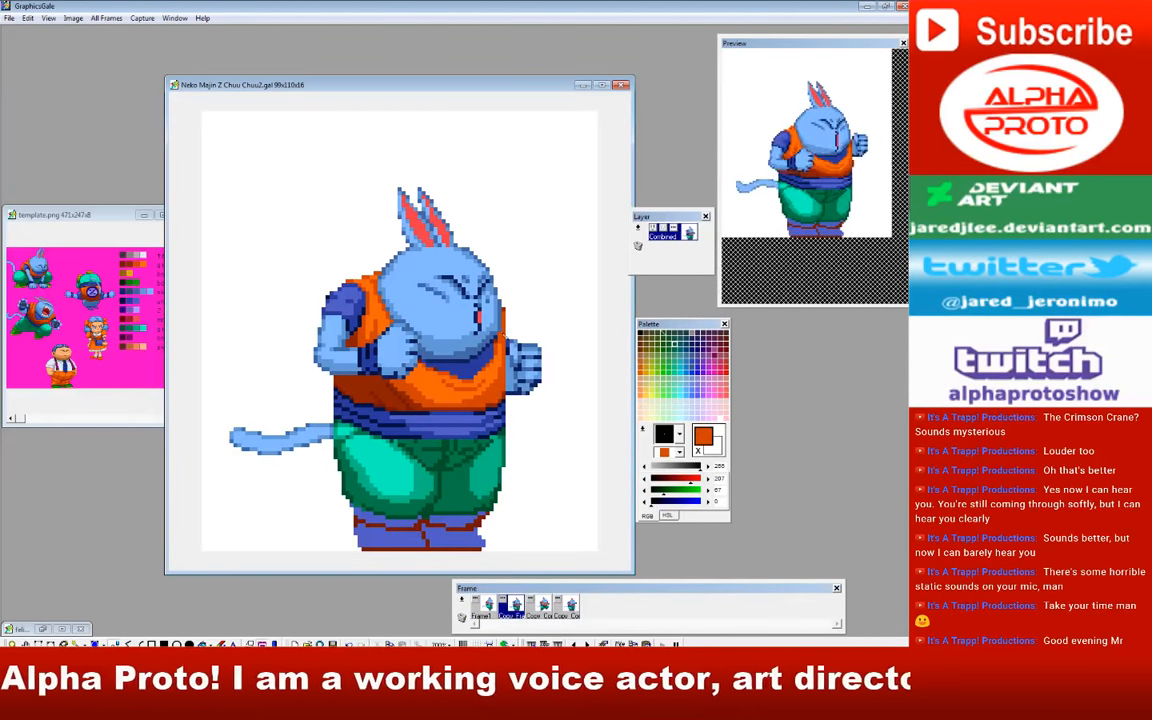
pyautogui.rightClick(507, 349)
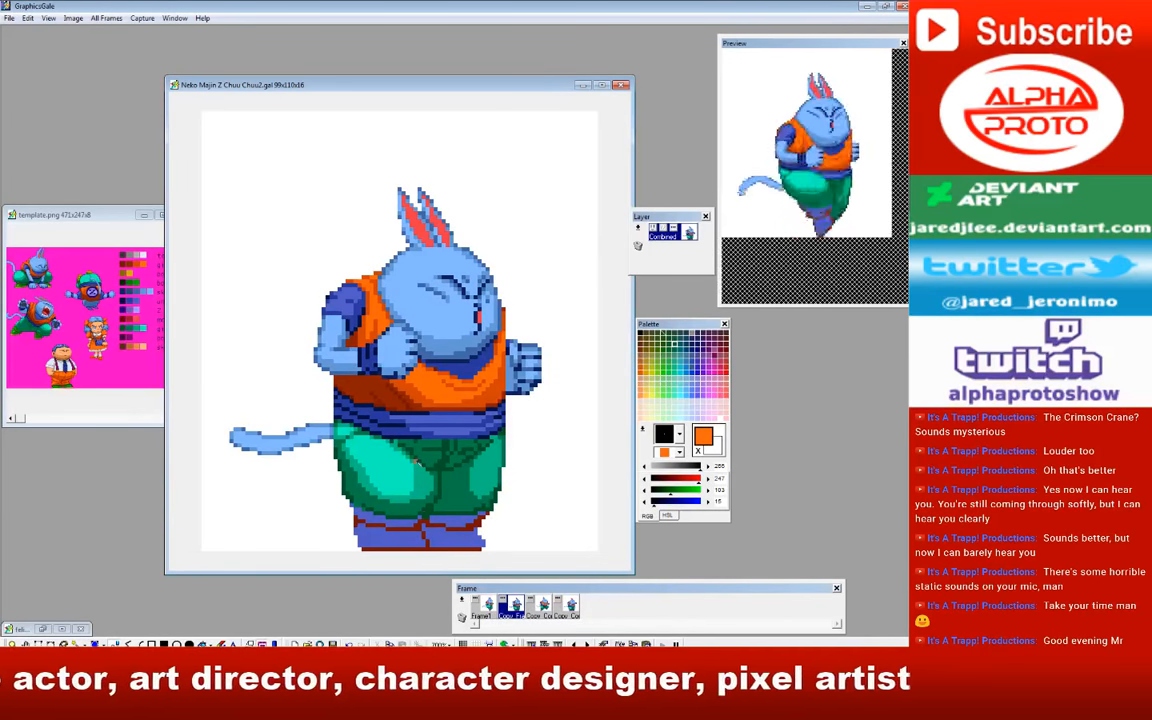
pyautogui.rightClick(418, 531)
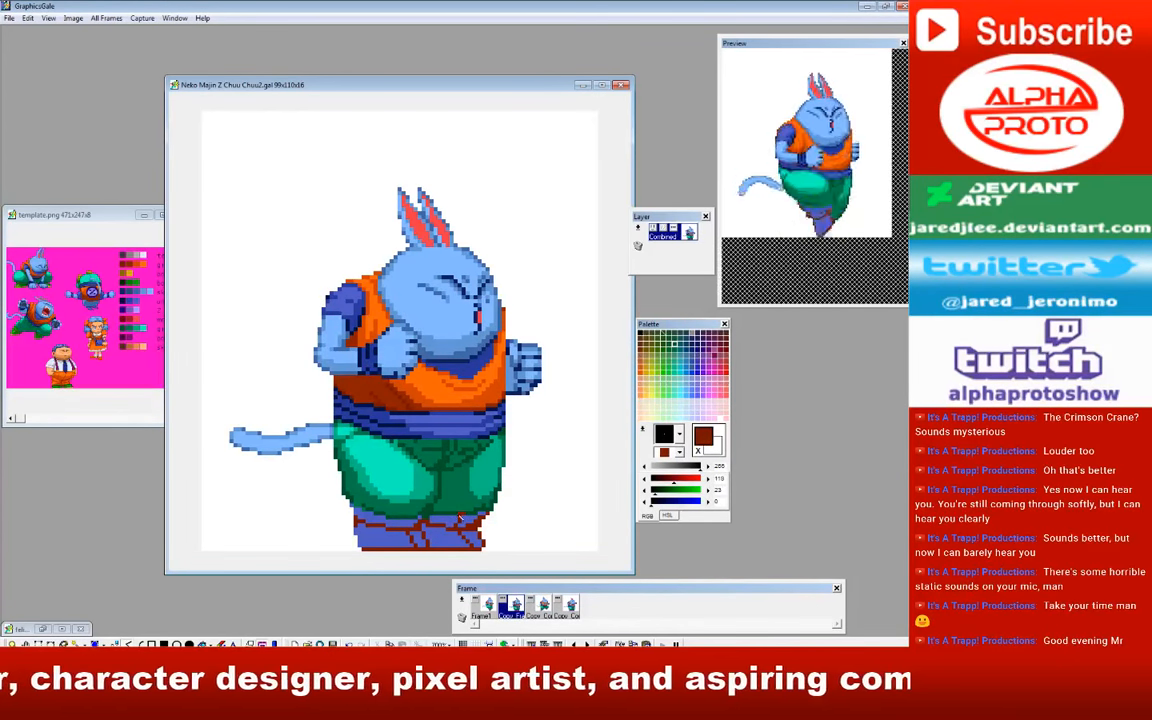
# Step: Retouch the waist and crotch folds of the second frame's trousers, alternating sampled dark, medium and light greens with navy from the belt
pyautogui.rightClick(406, 520)
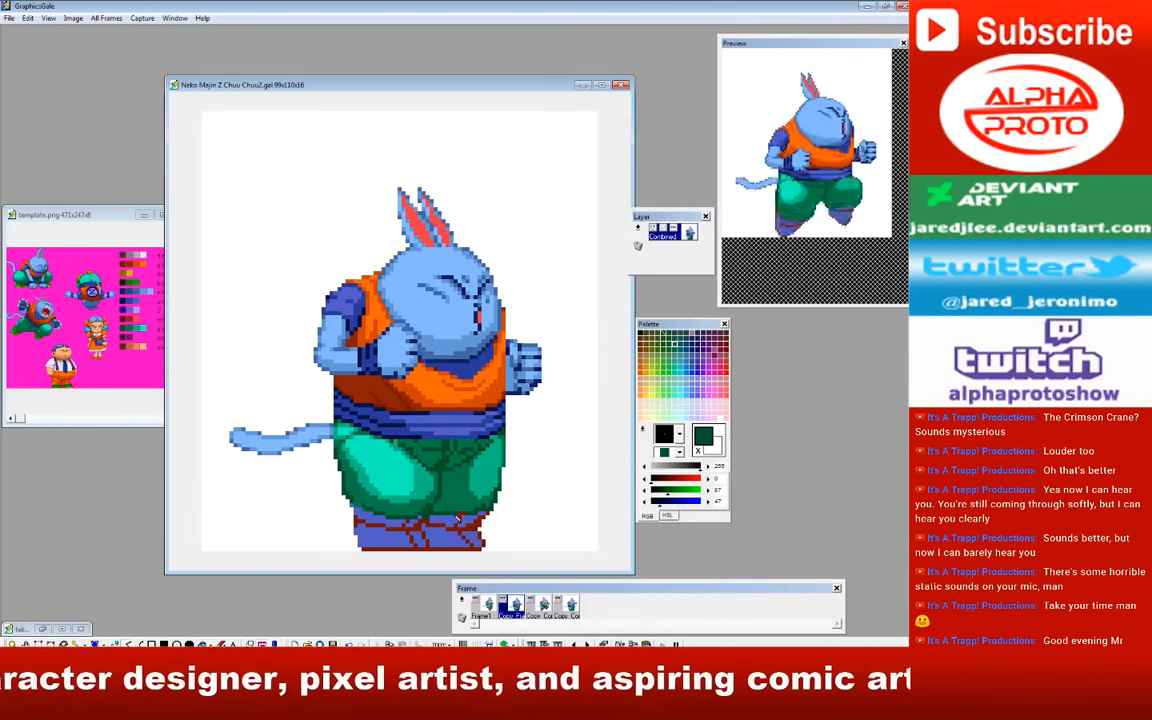
pyautogui.rightClick(489, 503)
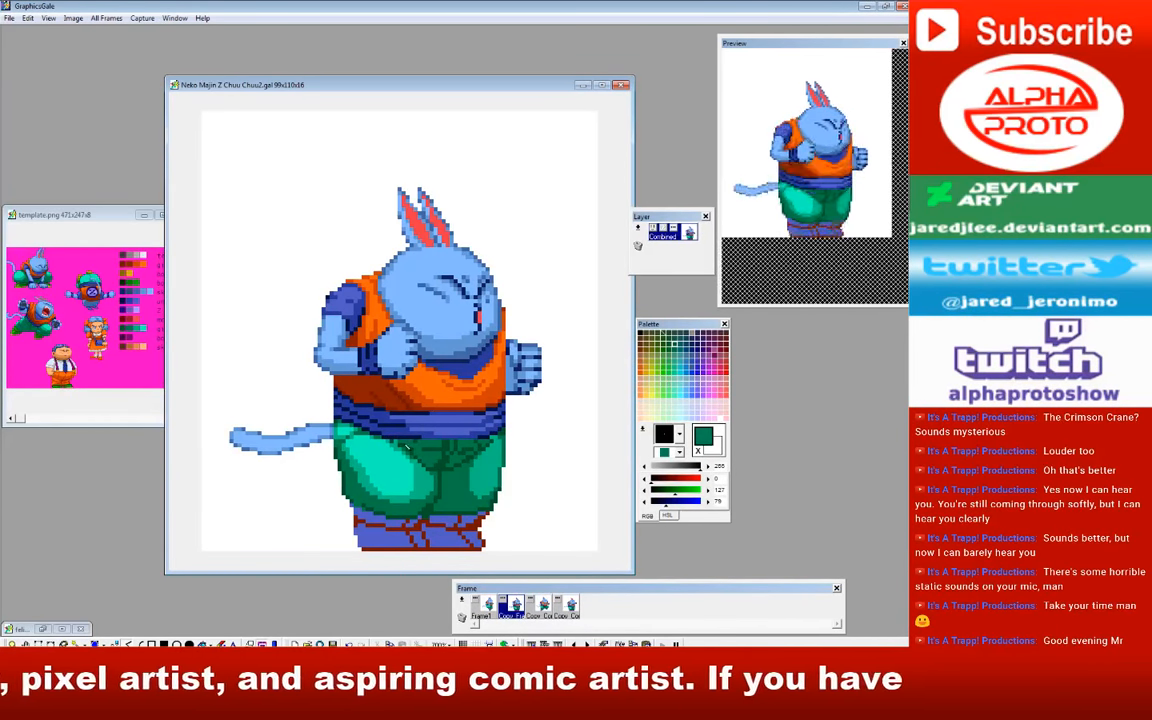
pyautogui.rightClick(396, 449)
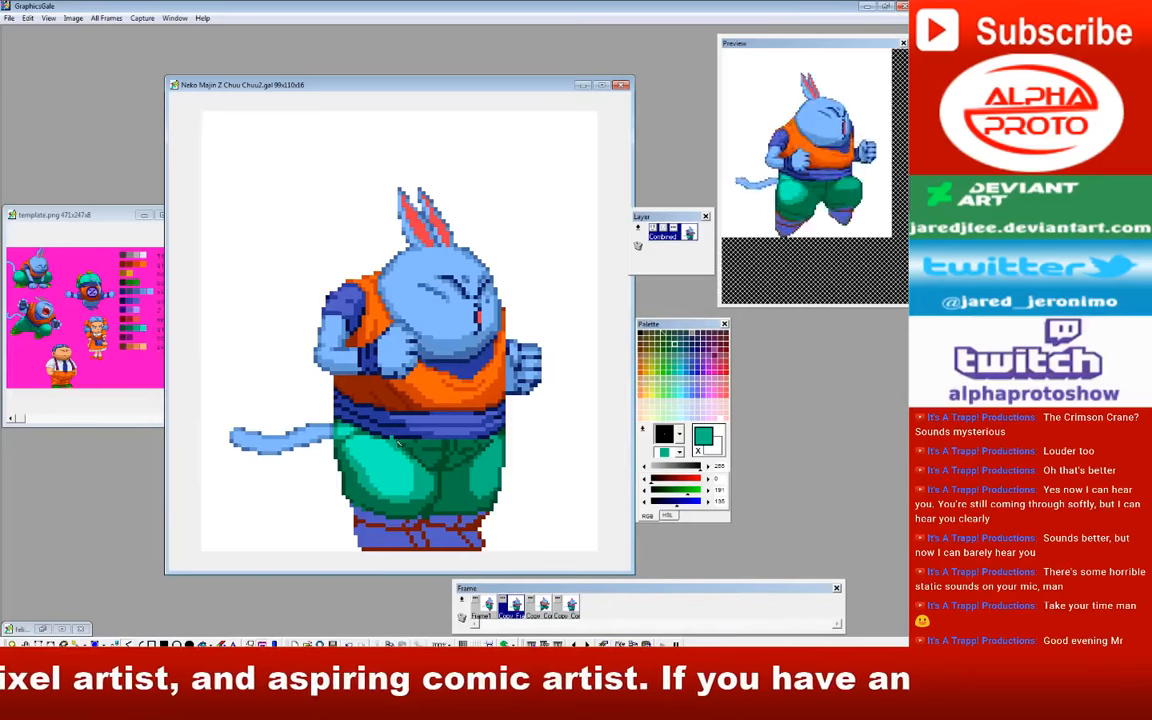
pyautogui.rightClick(358, 397)
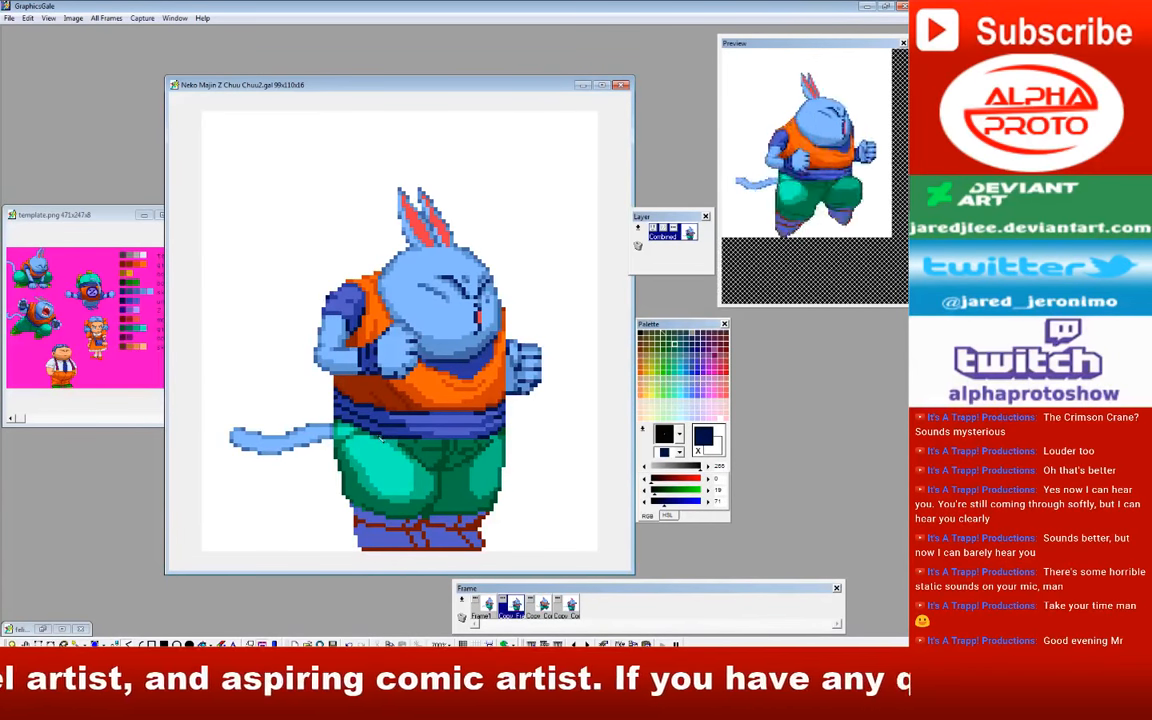
pyautogui.rightClick(421, 474)
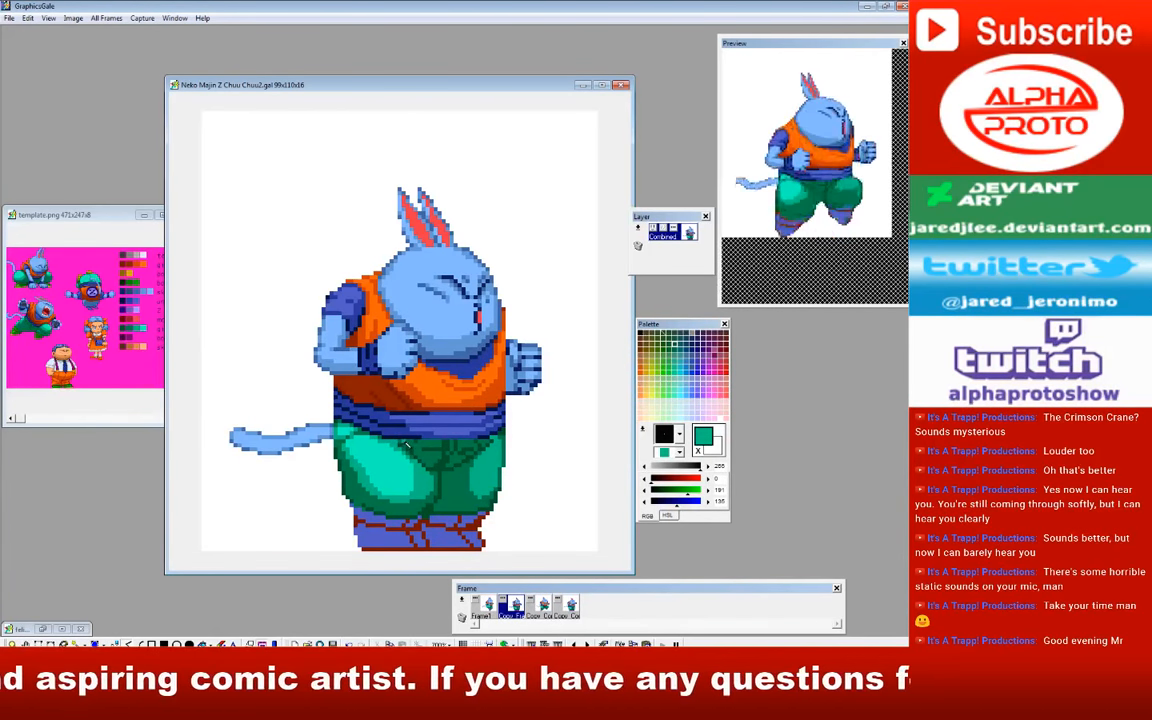
pyautogui.rightClick(408, 449)
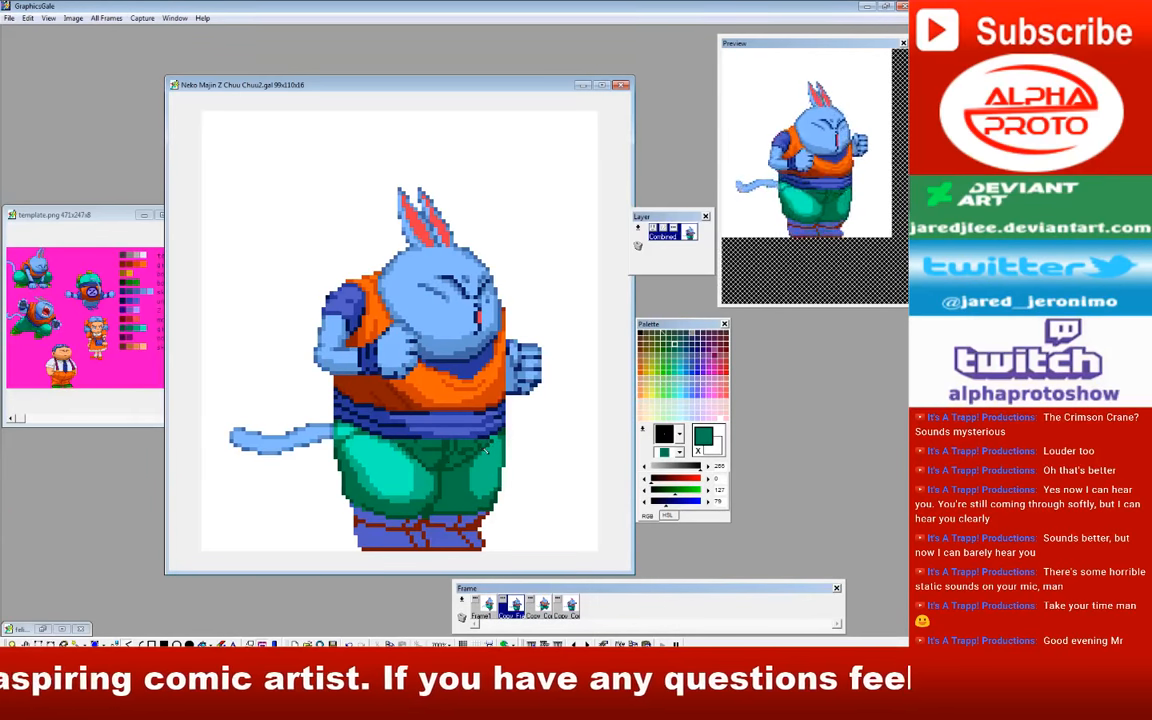
# Step: Clean up the trouser cuffs and boot edges in the second frame with sampled greens, boot purple and white
pyautogui.rightClick(407, 477)
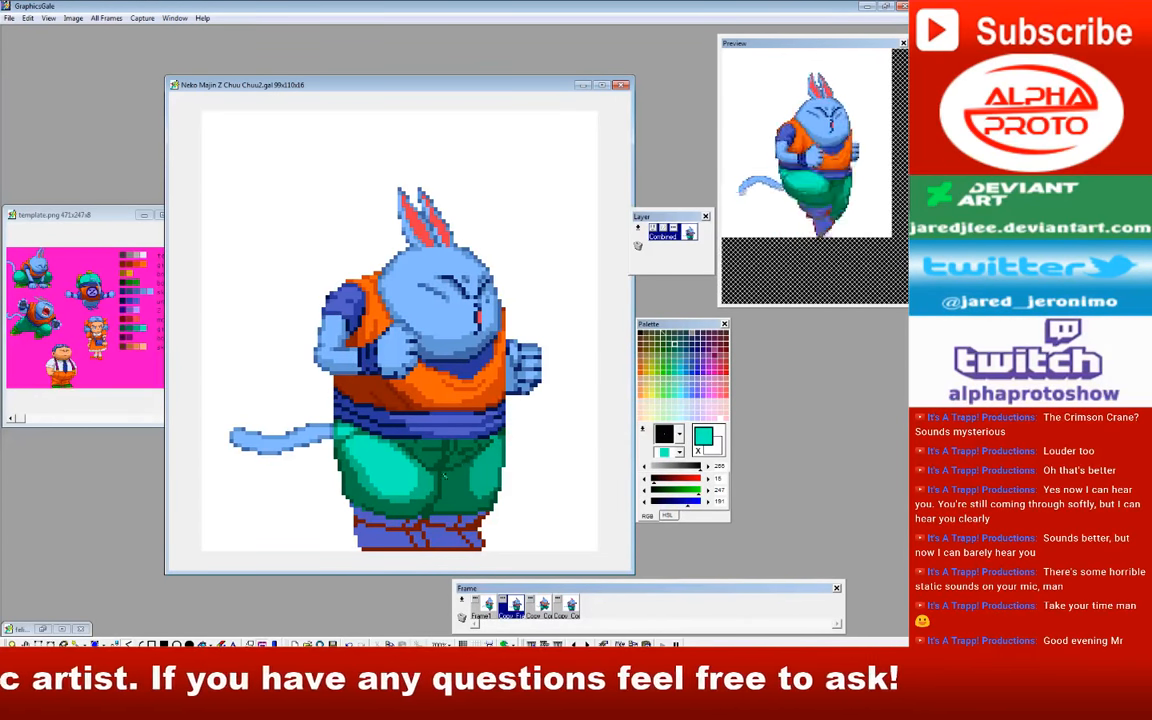
pyautogui.rightClick(366, 508)
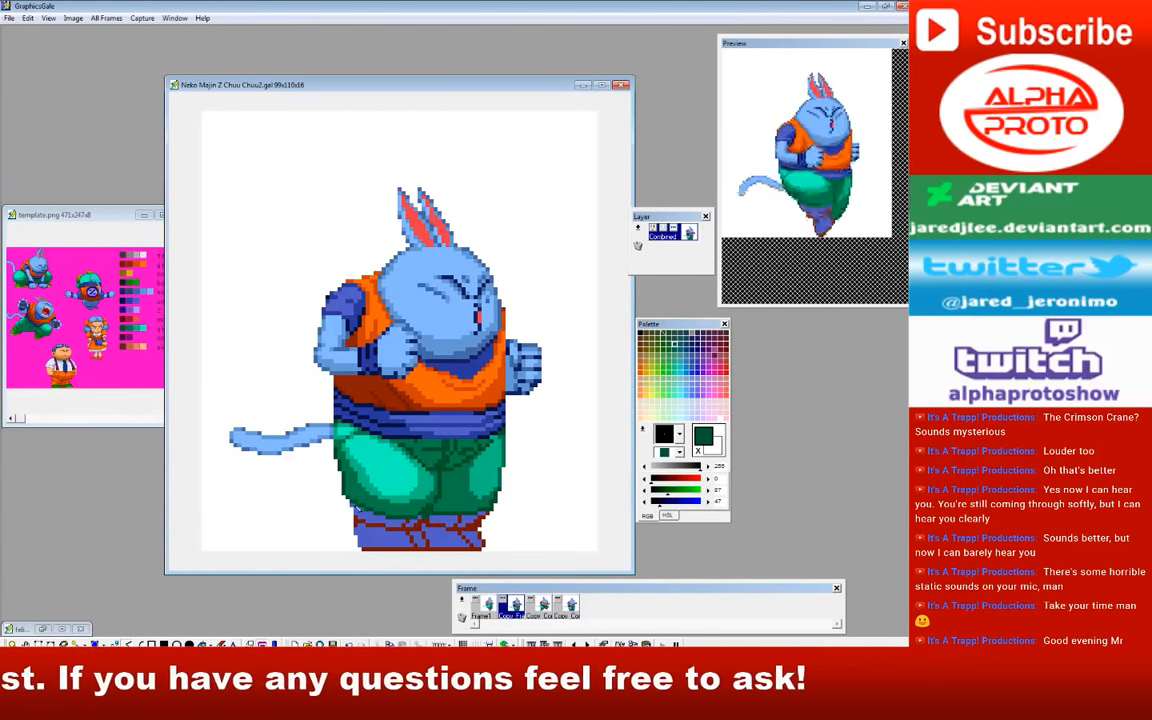
pyautogui.rightClick(370, 517)
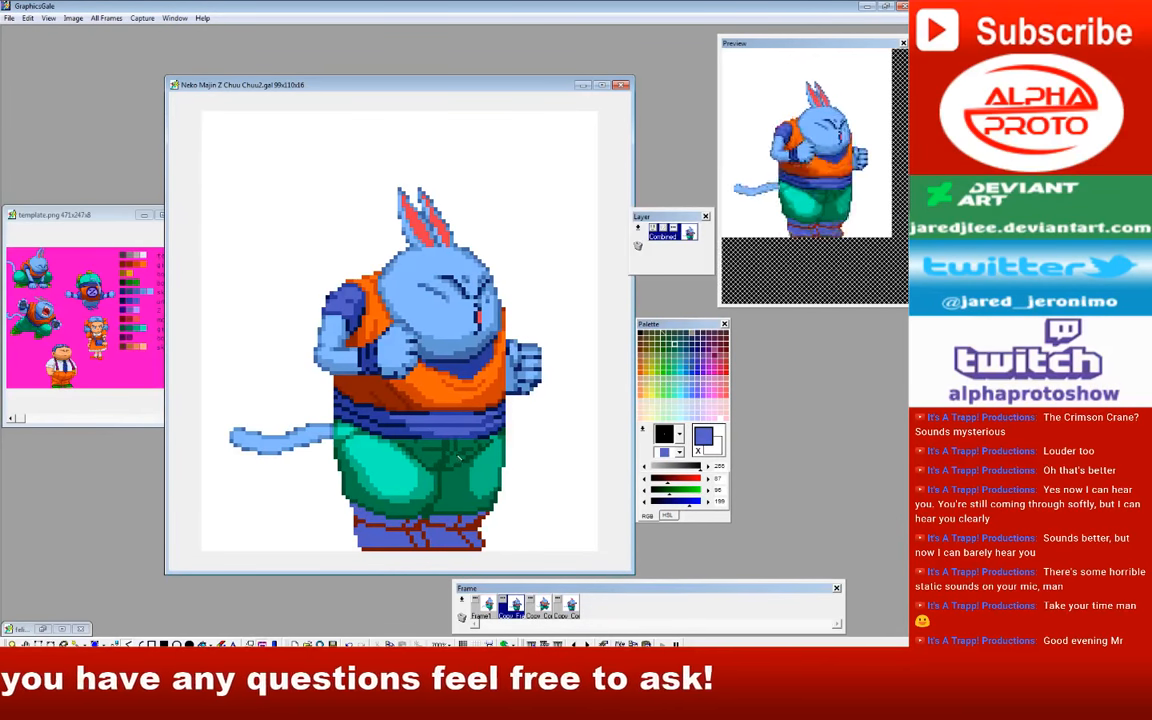
pyautogui.rightClick(477, 552)
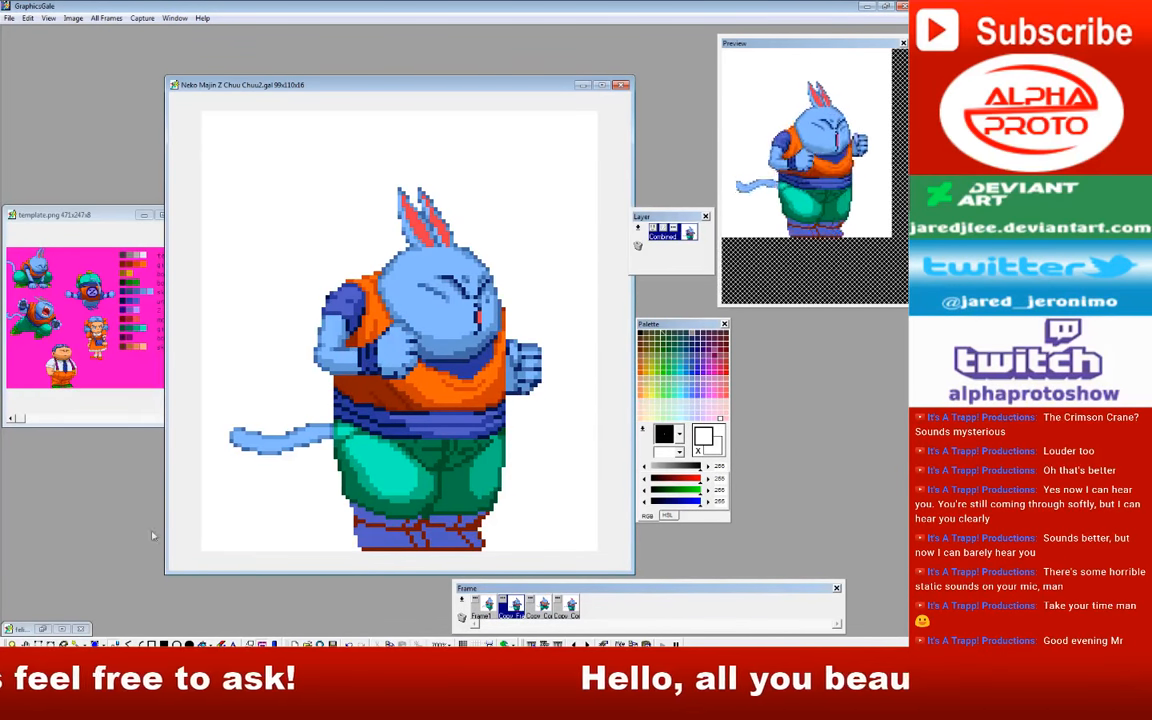
# Step: Round out the near thigh's shading in the second frame with sampled dark, medium and light greens around the bright highlight
pyautogui.rightClick(347, 477)
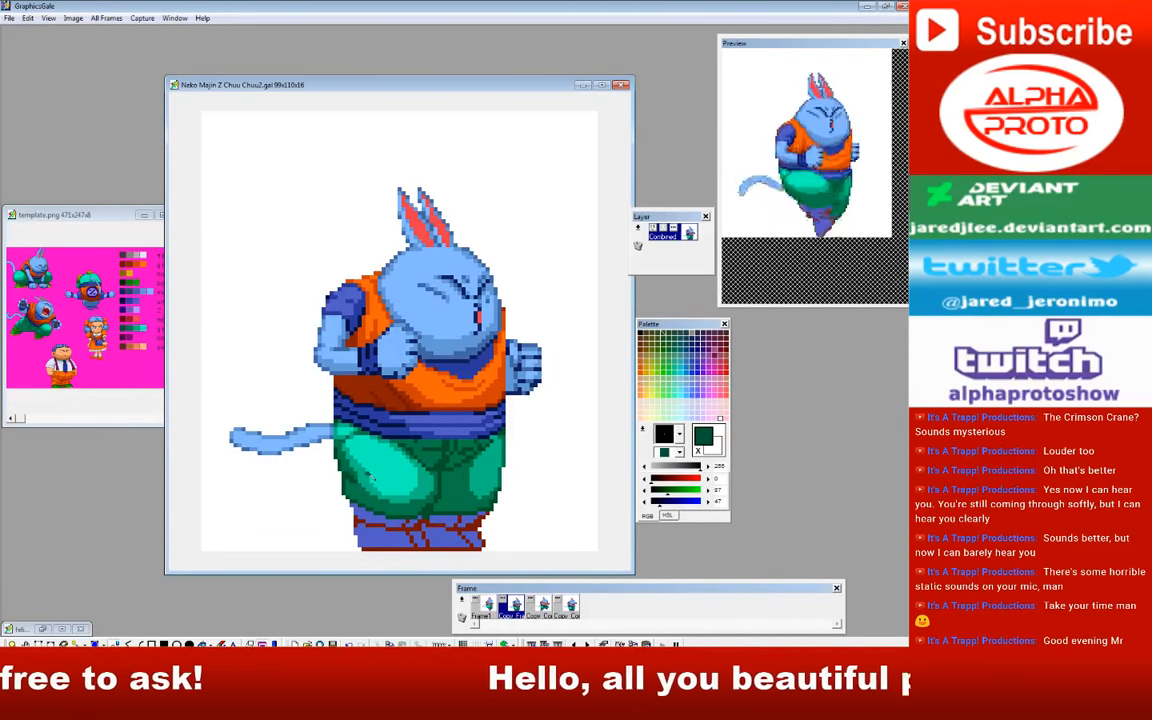
pyautogui.rightClick(366, 501)
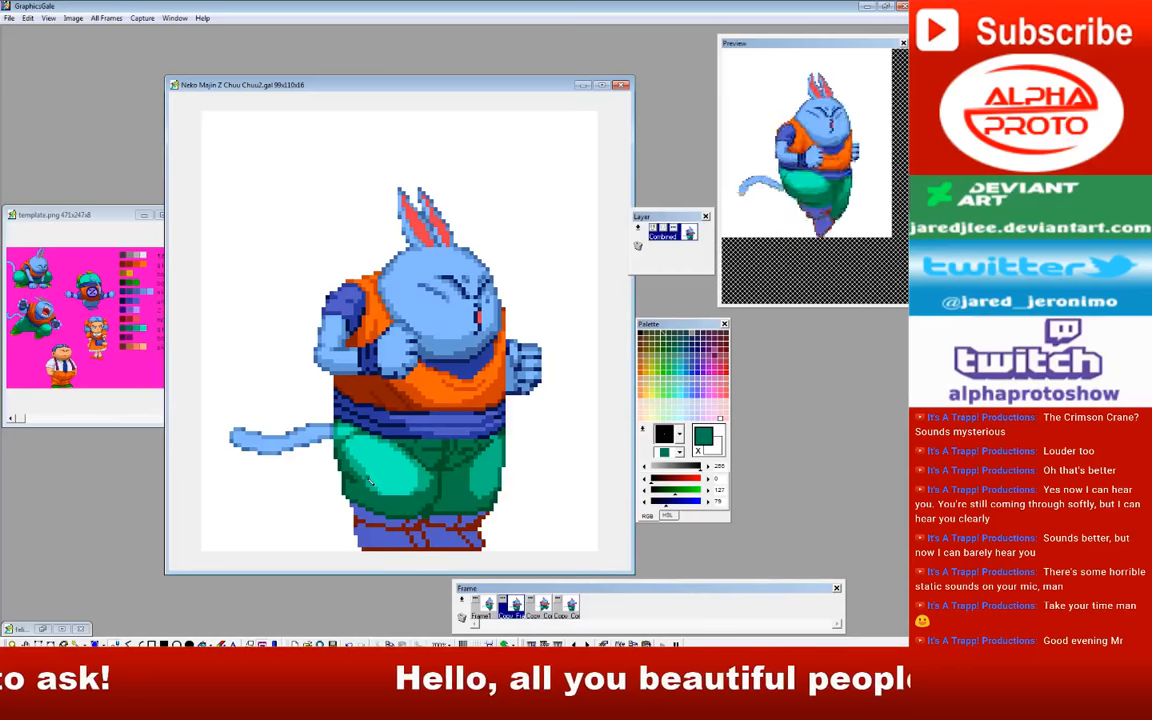
pyautogui.rightClick(418, 478)
pyautogui.moveTo(415, 486)
pyautogui.mouseDown()
pyautogui.moveTo(368, 483)
pyautogui.moveTo(386, 493)
pyautogui.mouseUp()
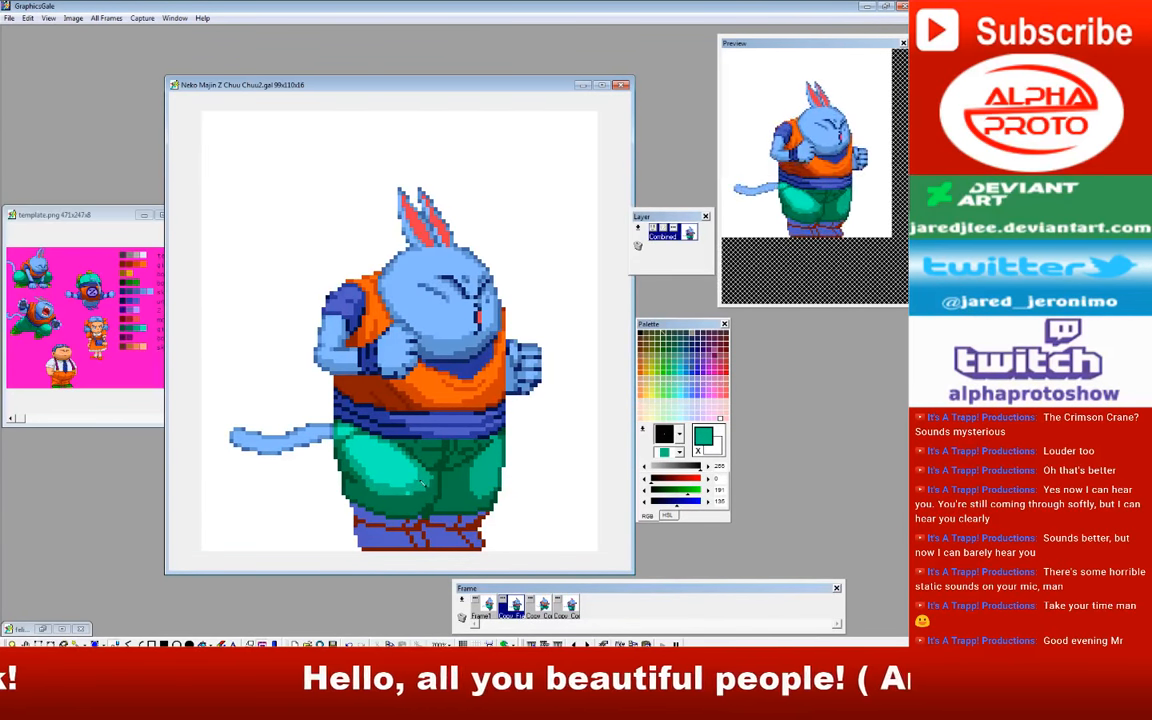
pyautogui.rightClick(352, 476)
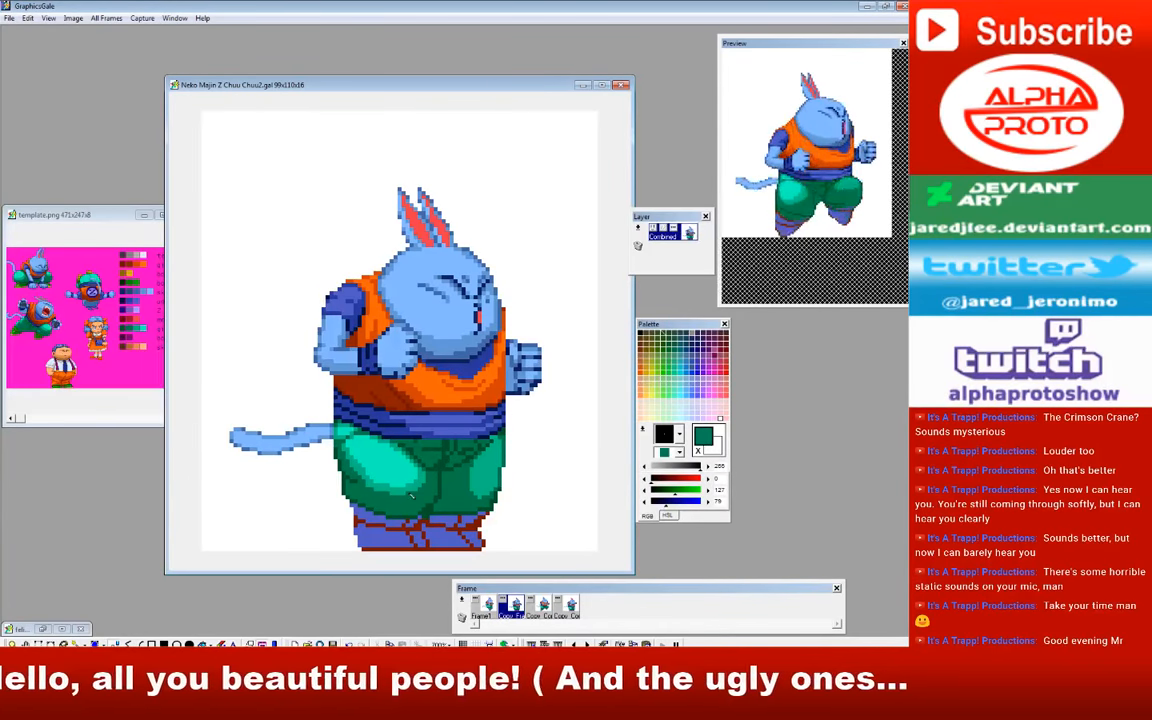
# Step: Refine the near leg's lower shadow and build up the far leg's shading and highlight in the second frame with sampled greens
pyautogui.rightClick(441, 505)
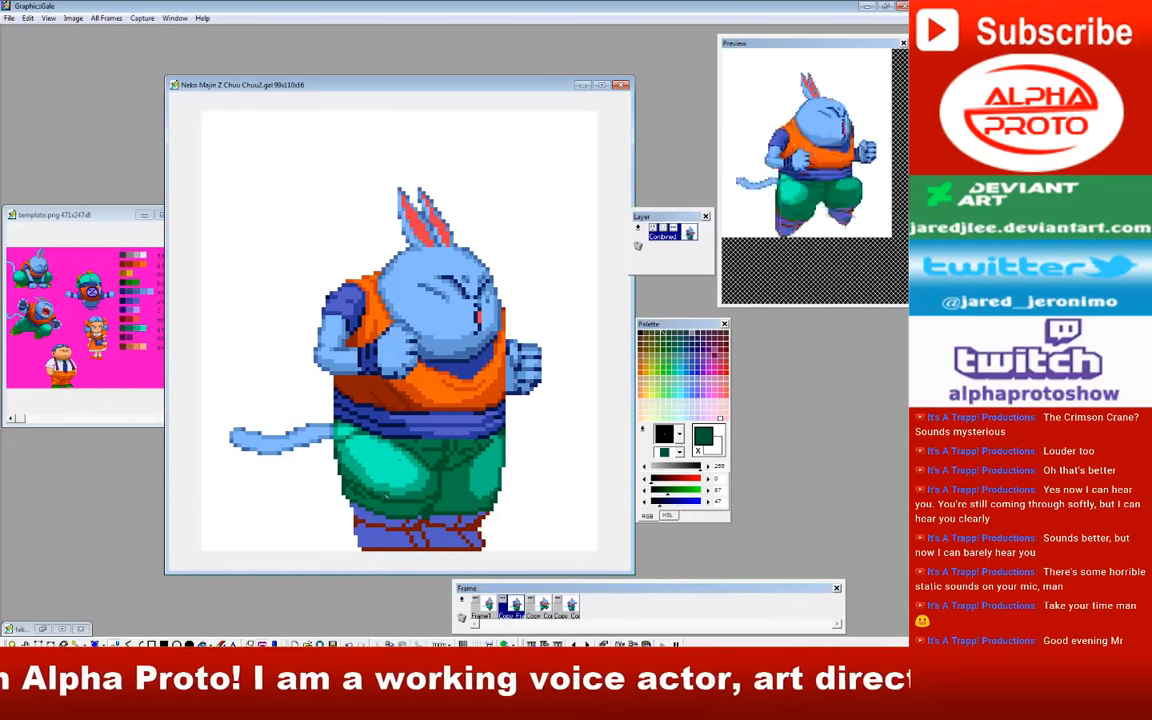
pyautogui.rightClick(387, 494)
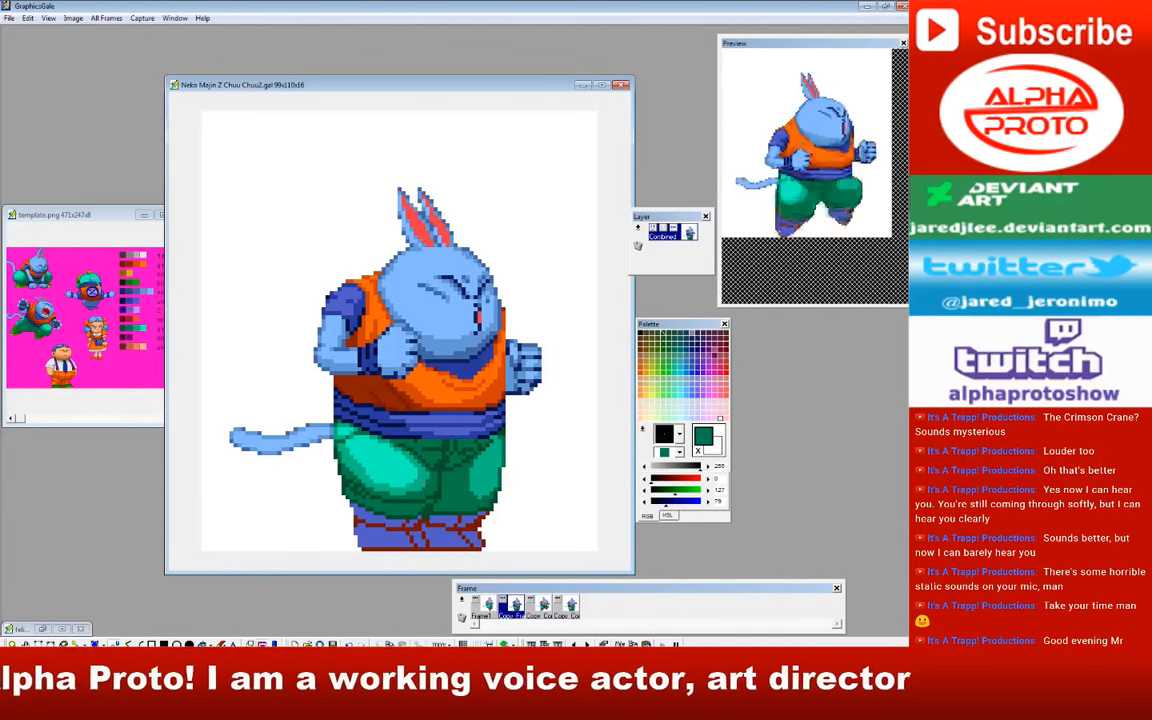
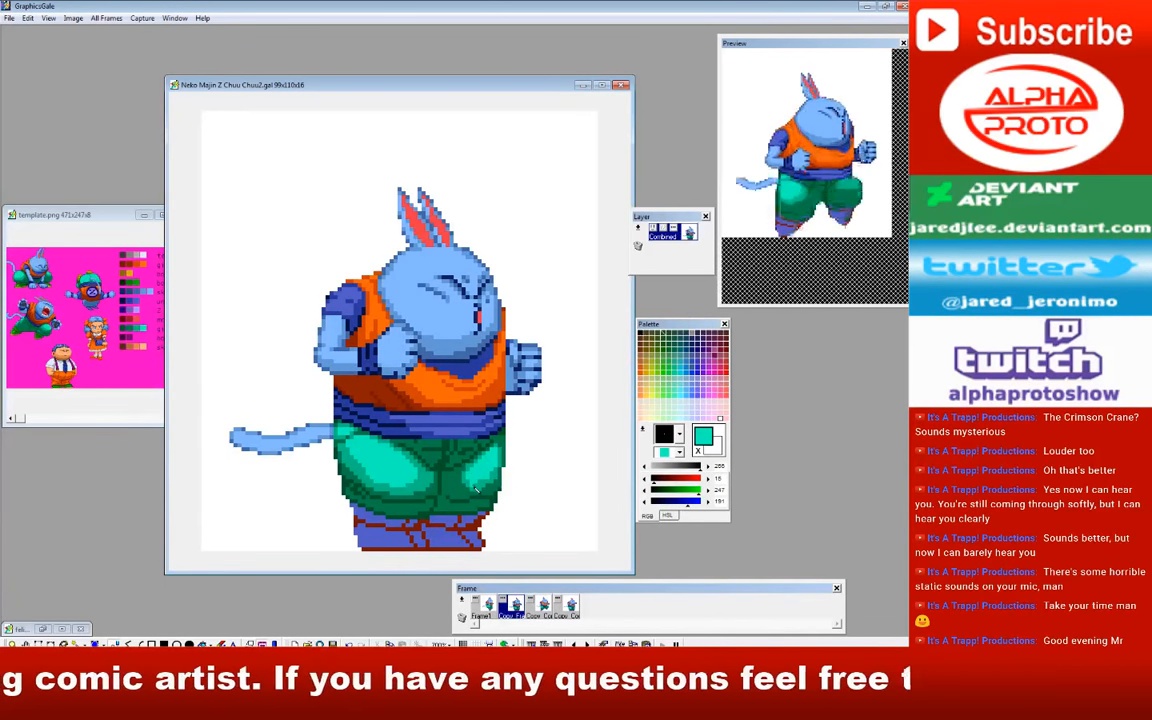
pyautogui.rightClick(479, 470)
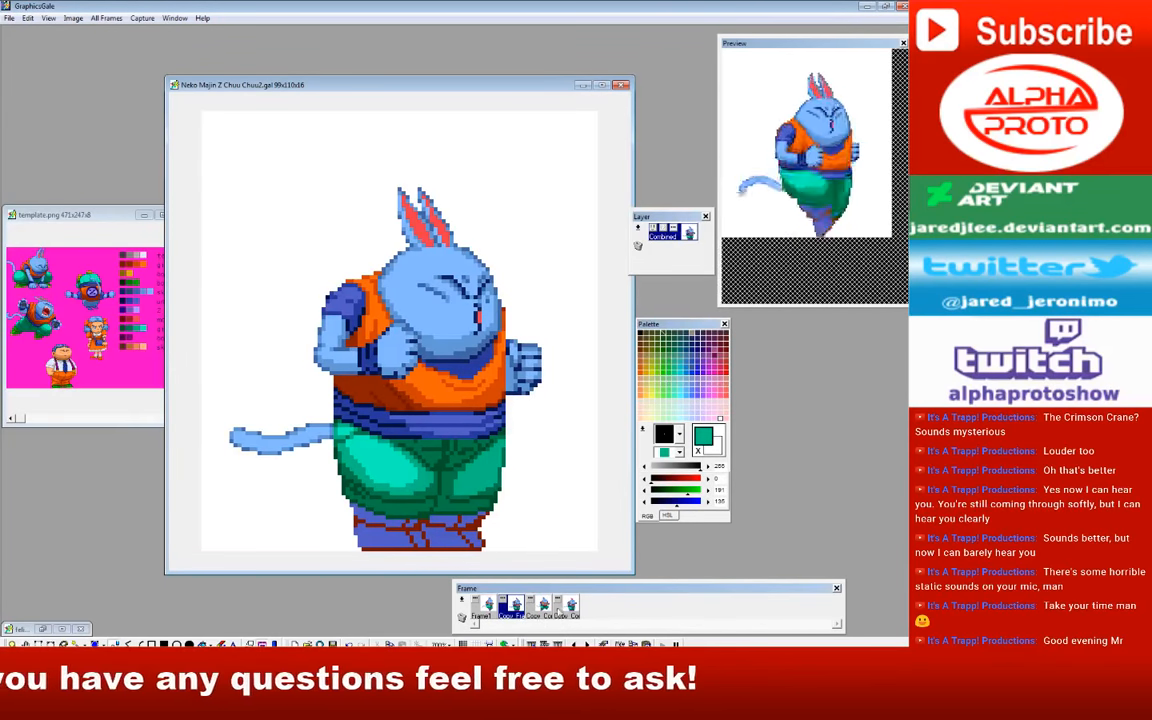
# Step: Compare the trouser shading of the second frame with that of the fourth frame
pyautogui.click(562, 612)
pyautogui.click(520, 612)
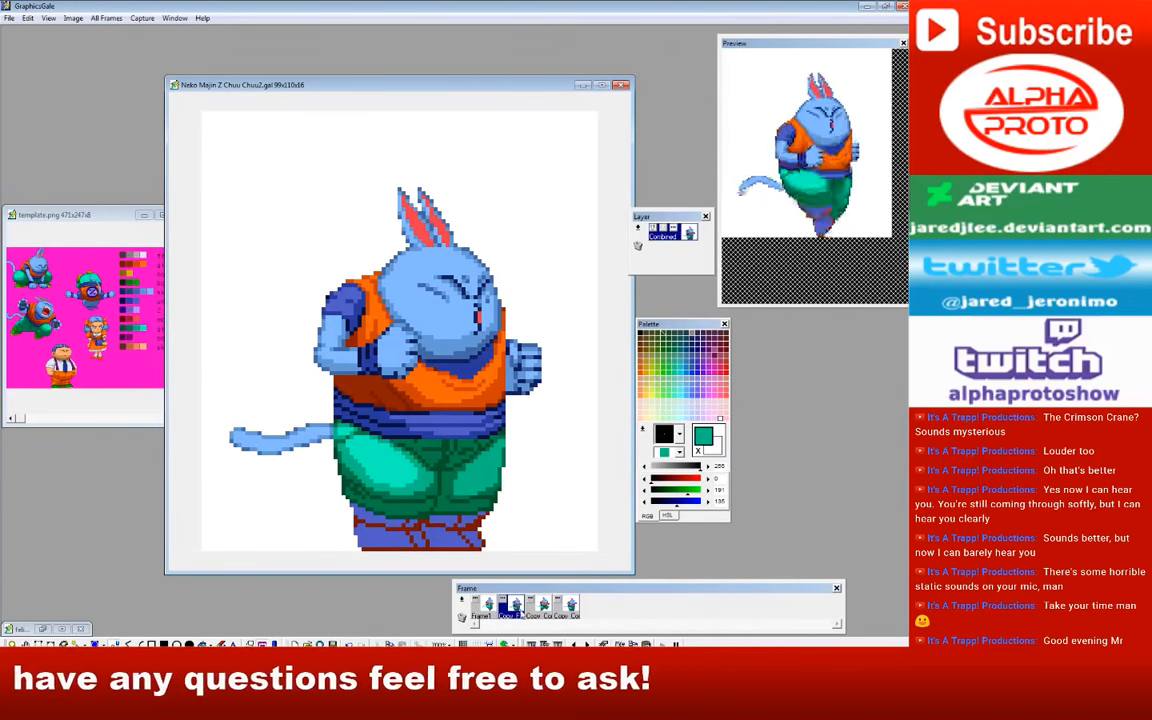
pyautogui.click(567, 609)
pyautogui.click(516, 609)
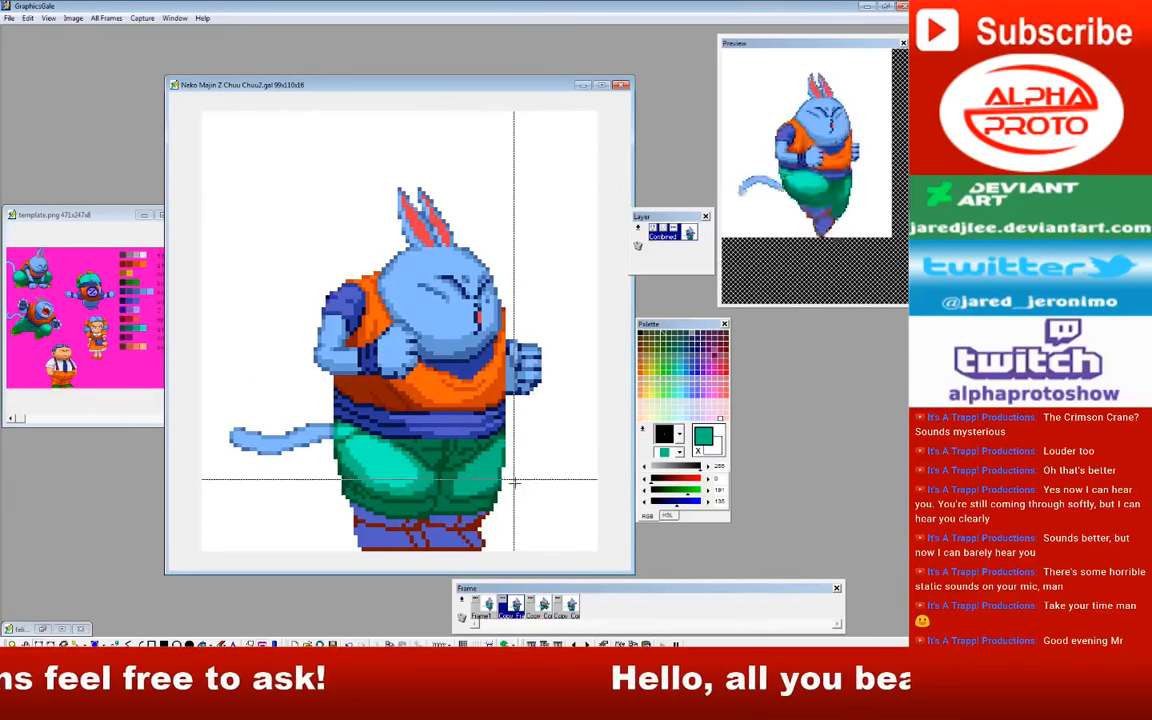
pyautogui.moveTo(514, 483); pyautogui.dragTo(326, 595)
pyautogui.click(535, 484)
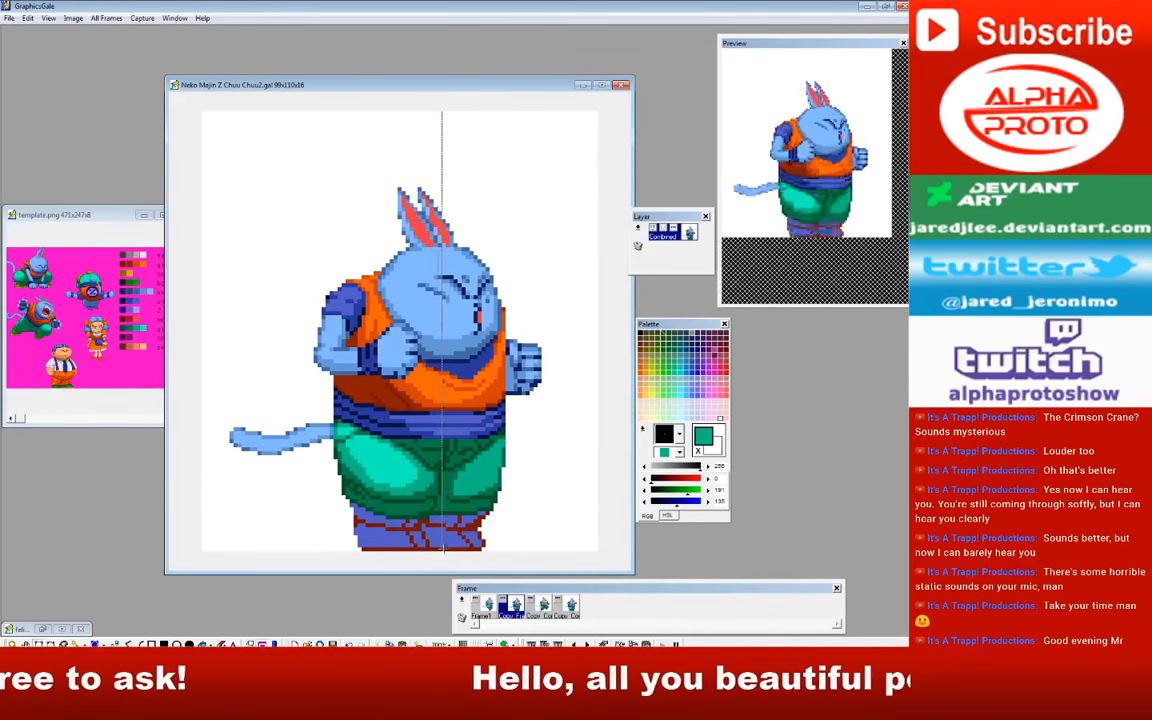
pyautogui.click(115, 644)
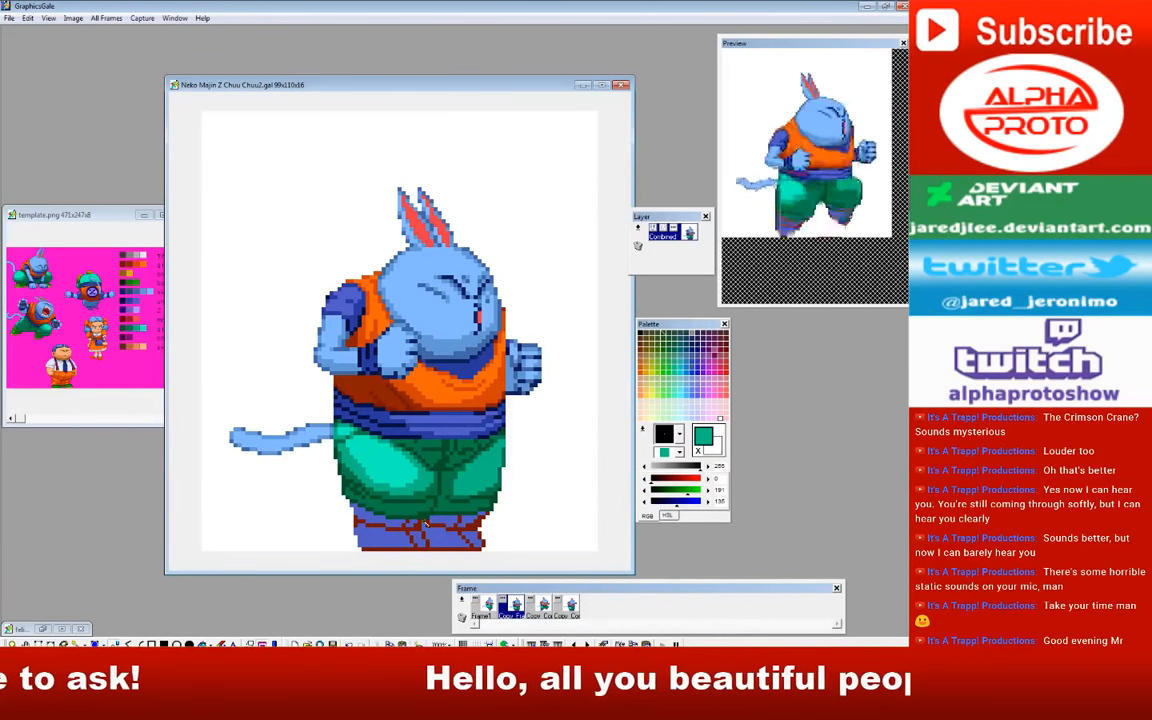
# Step: Touch up the second frame's boots with dark red sampled from the outline and its face with sampled light blue
pyautogui.rightClick(357, 540)
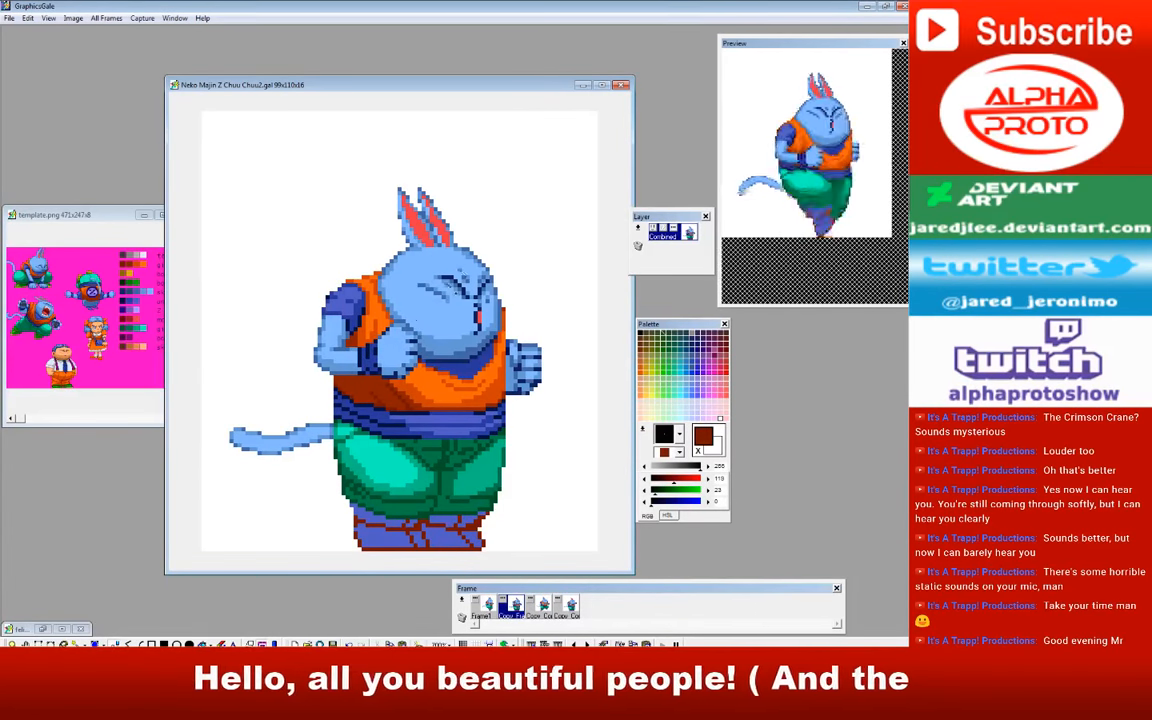
pyautogui.rightClick(449, 336)
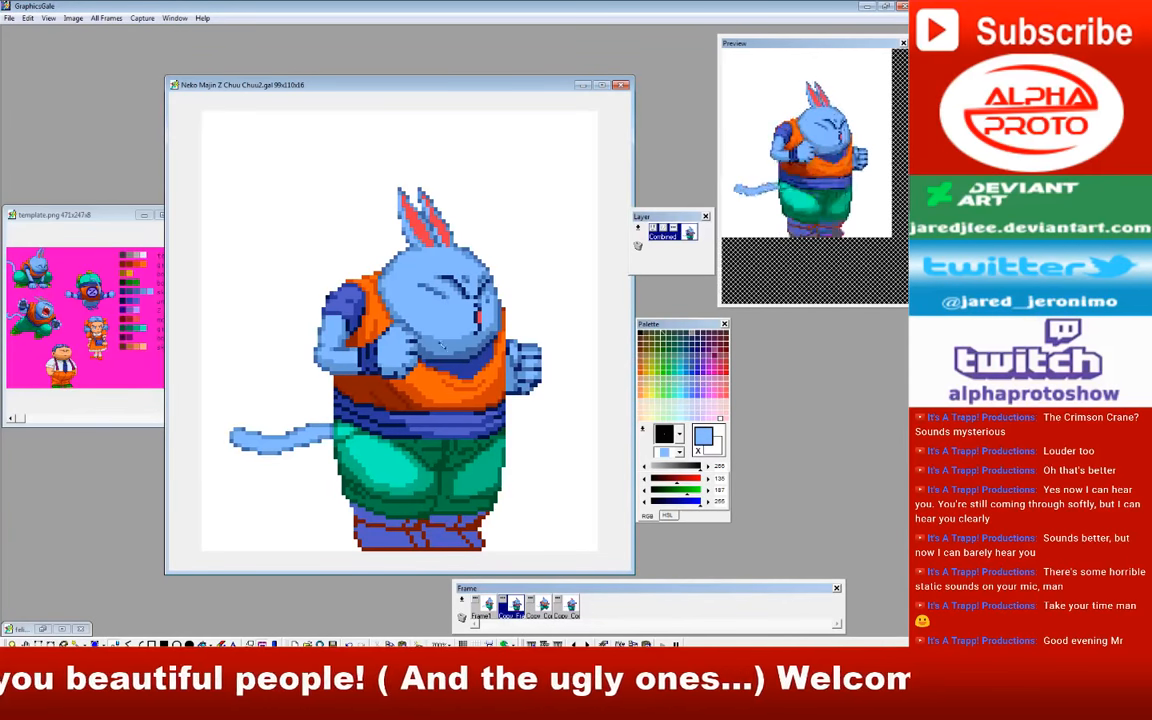
# Step: Step through the four frames to compare the face and body shading
pyautogui.press('Left')
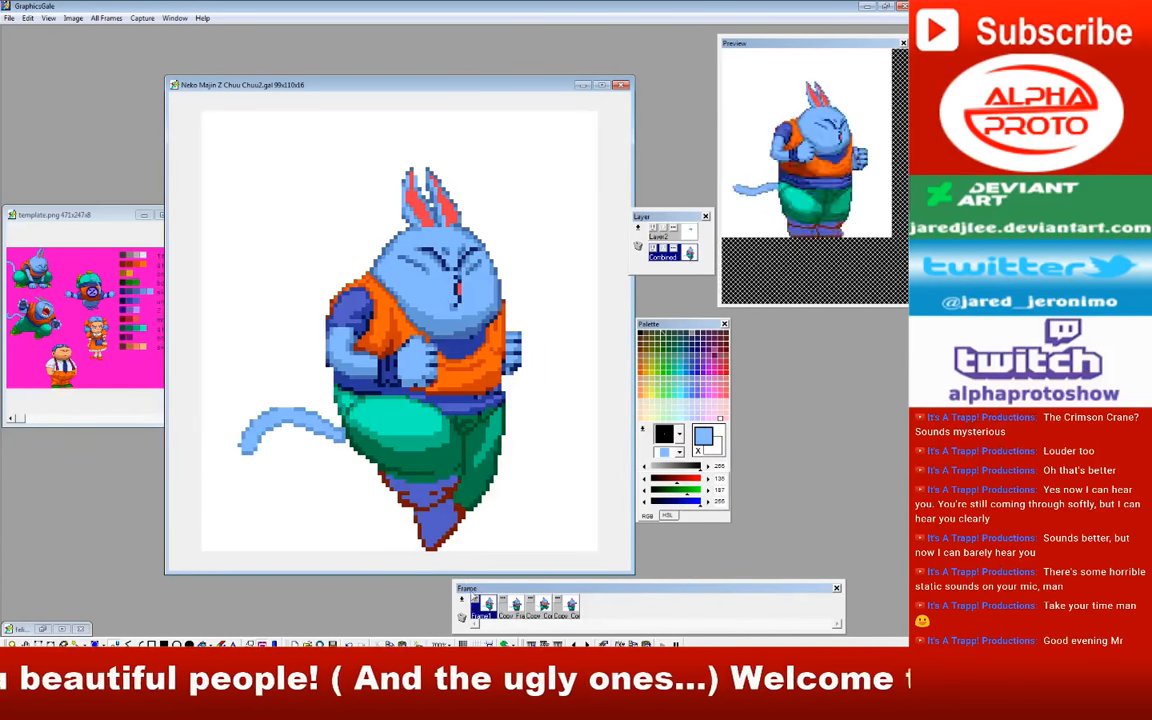
pyautogui.press('Right')
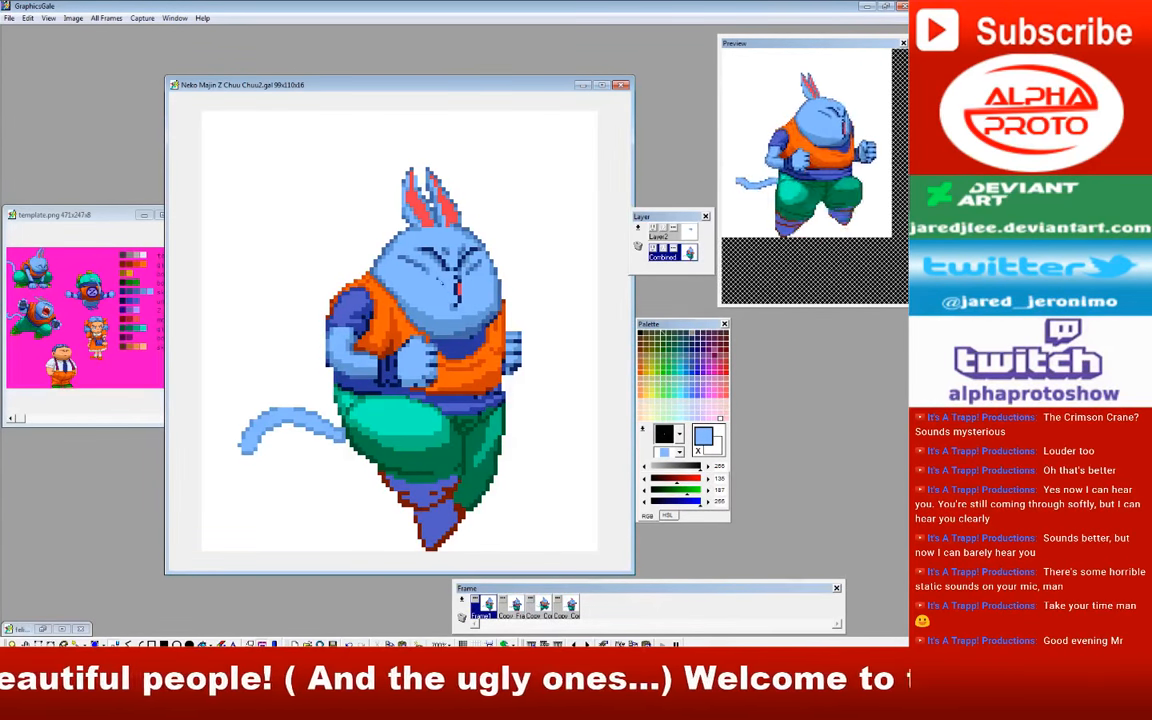
pyautogui.press('Left')
pyautogui.press('Right')
pyautogui.press('Right')
pyautogui.press('Right')
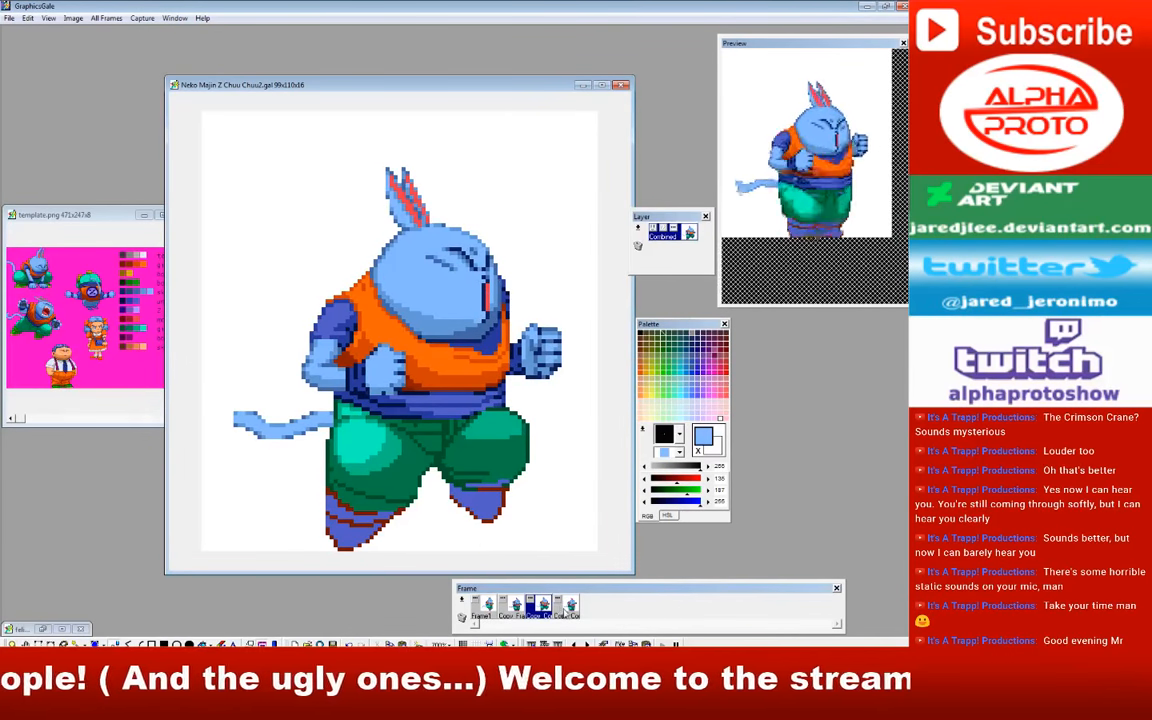
pyautogui.press('Right')
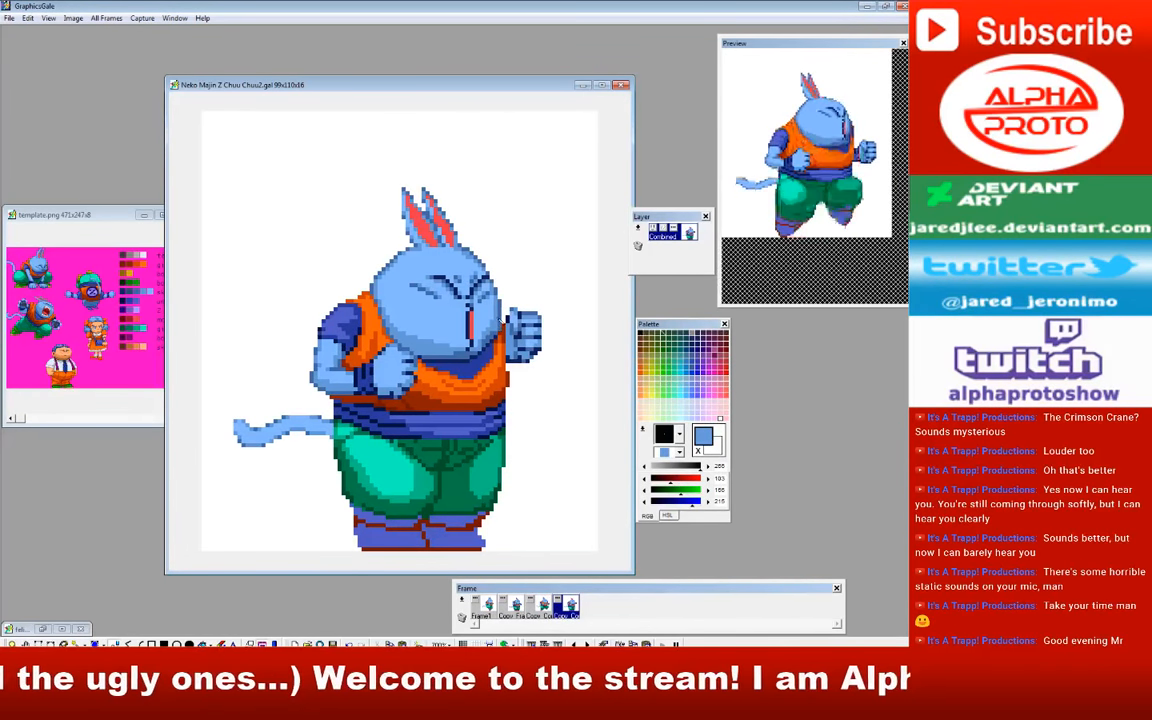
# Step: In the third frame, sample medium blue from the lower face for shading touch-ups
pyautogui.click(543, 605)
pyautogui.rightClick(465, 326)
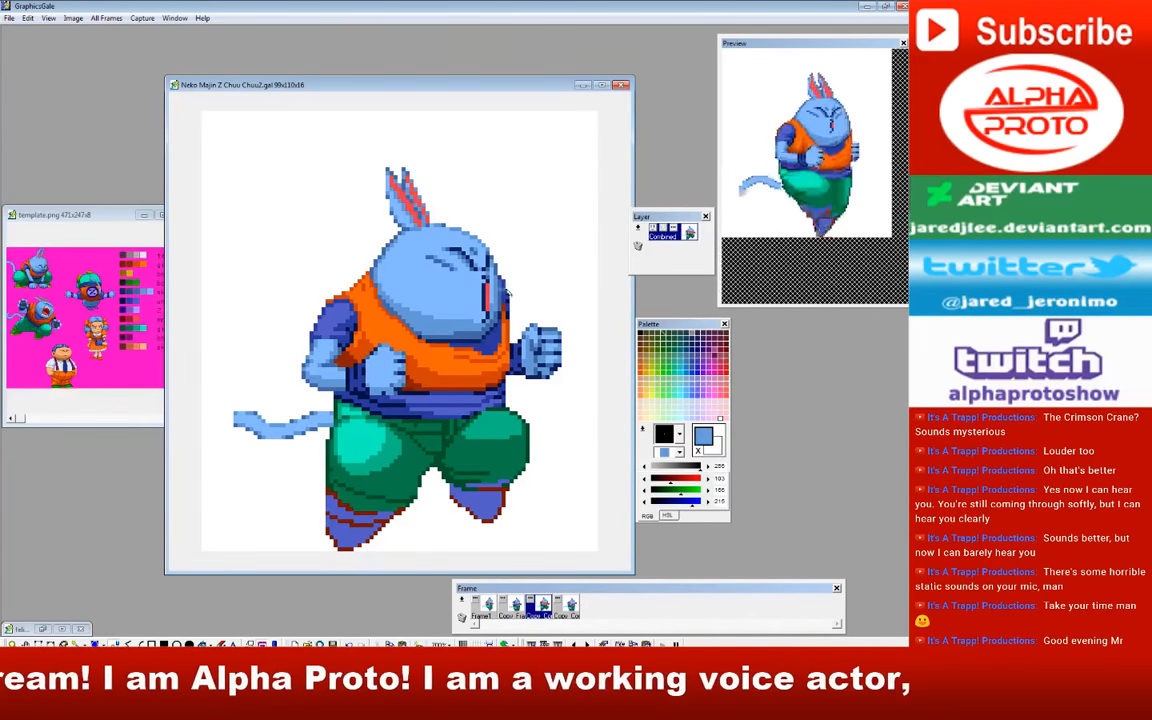
# Step: Go back and forth through all four frames to check the animation for inconsistent shading
pyautogui.click(570, 607)
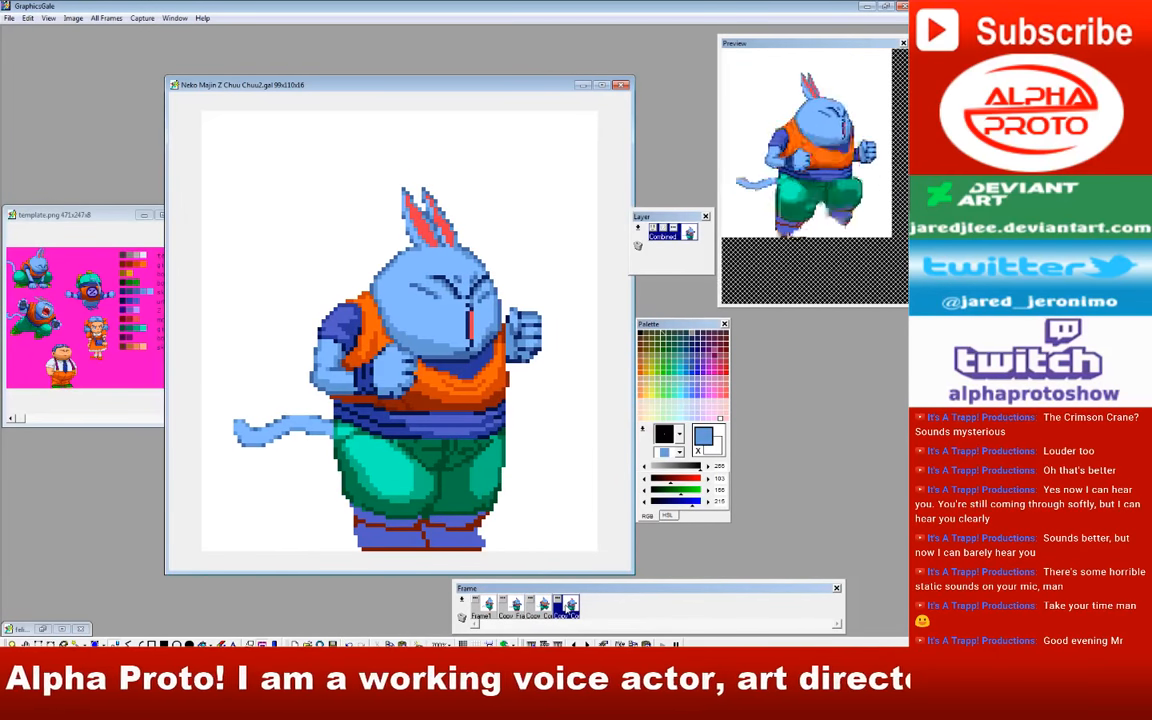
pyautogui.click(541, 607)
pyautogui.click(512, 607)
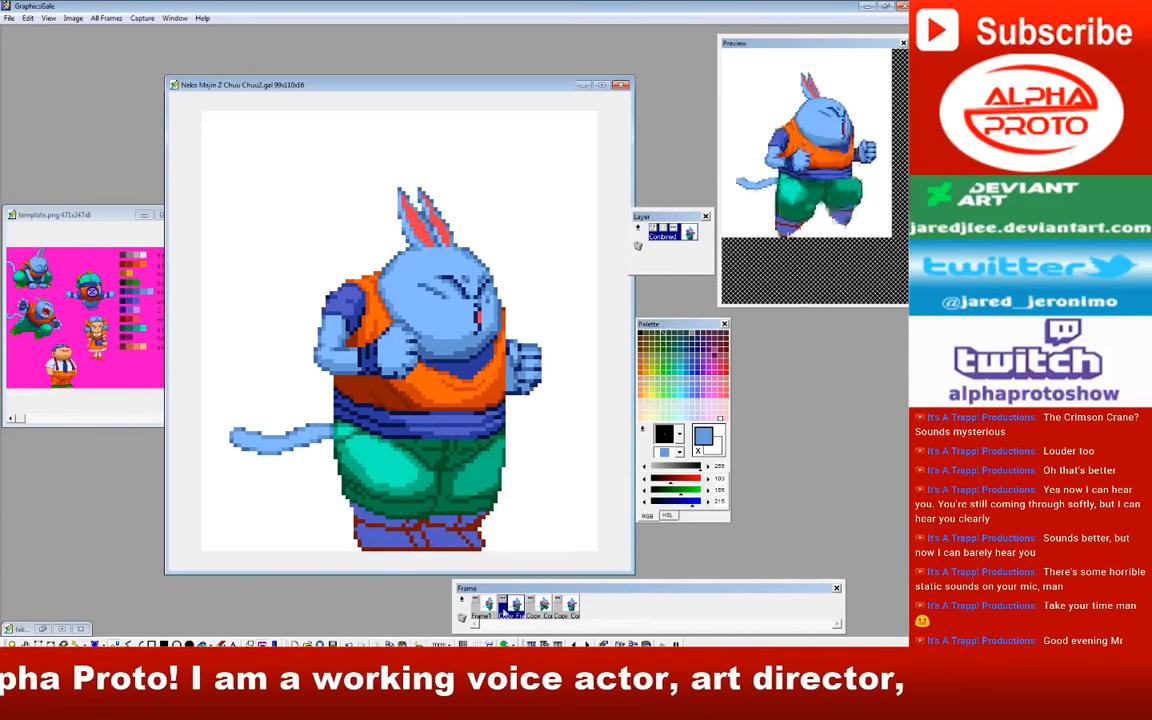
pyautogui.click(484, 607)
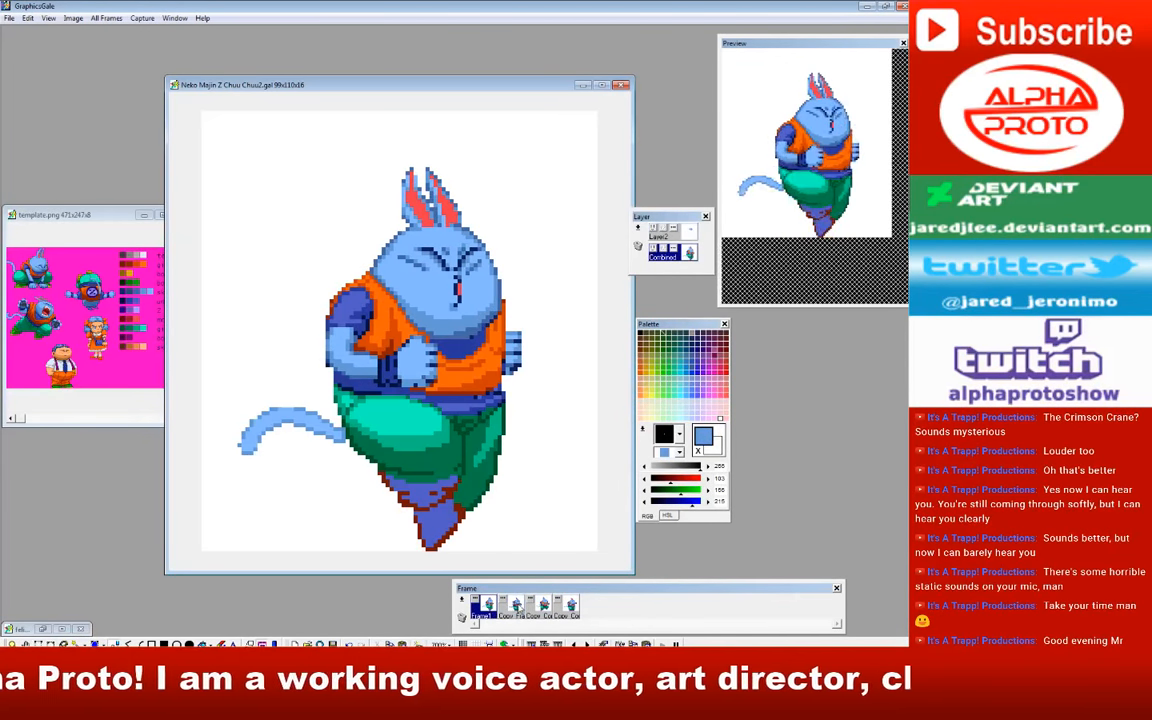
pyautogui.click(512, 607)
pyautogui.click(541, 607)
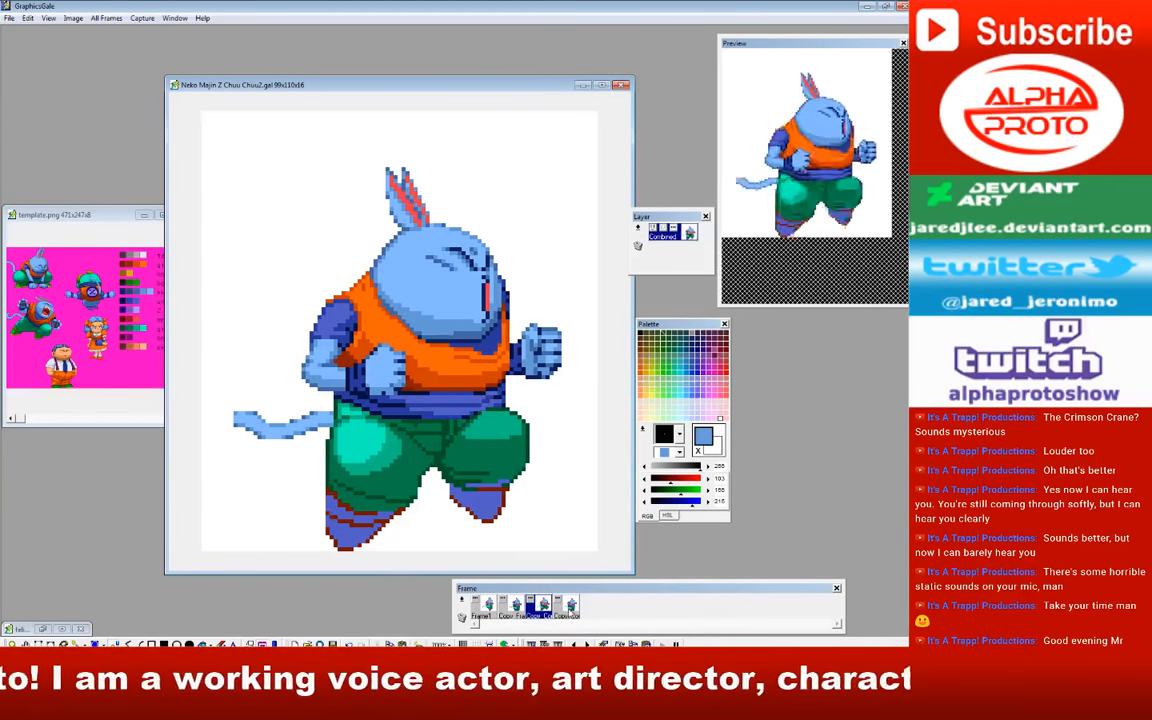
pyautogui.click(570, 610)
pyautogui.click(543, 607)
# Step: In the first frame, touch up the front fist's shading with medium and light blue sampled from the sprite
pyautogui.click(484, 607)
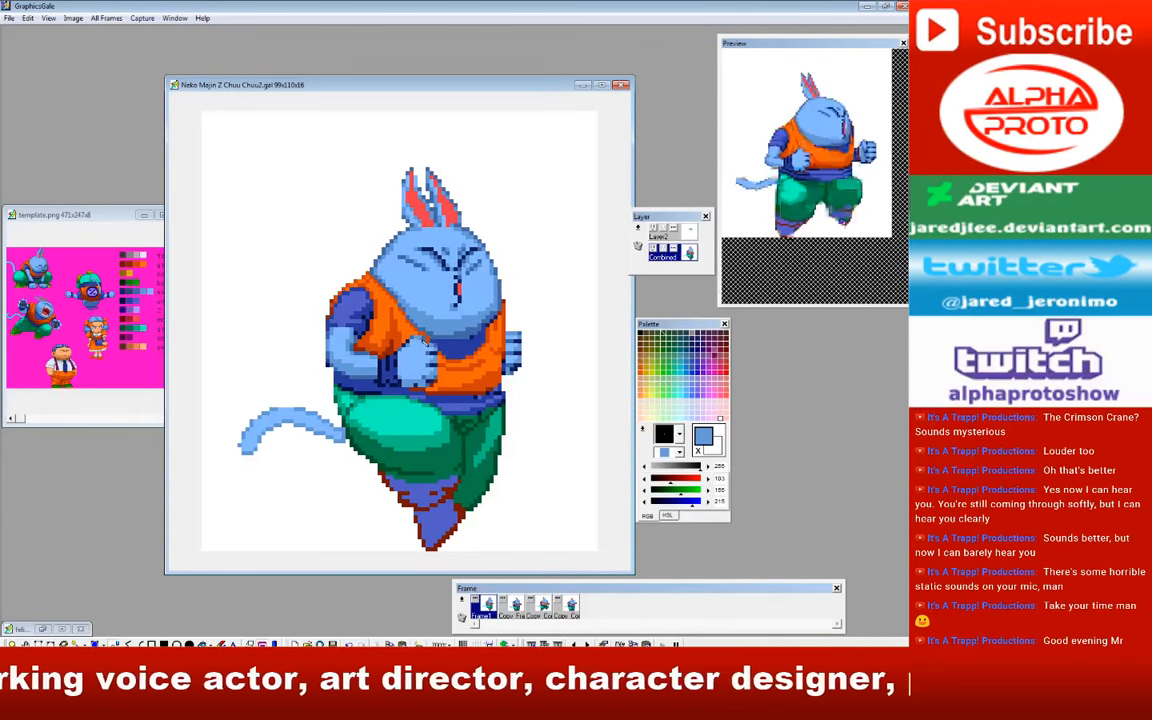
pyautogui.rightClick(430, 349)
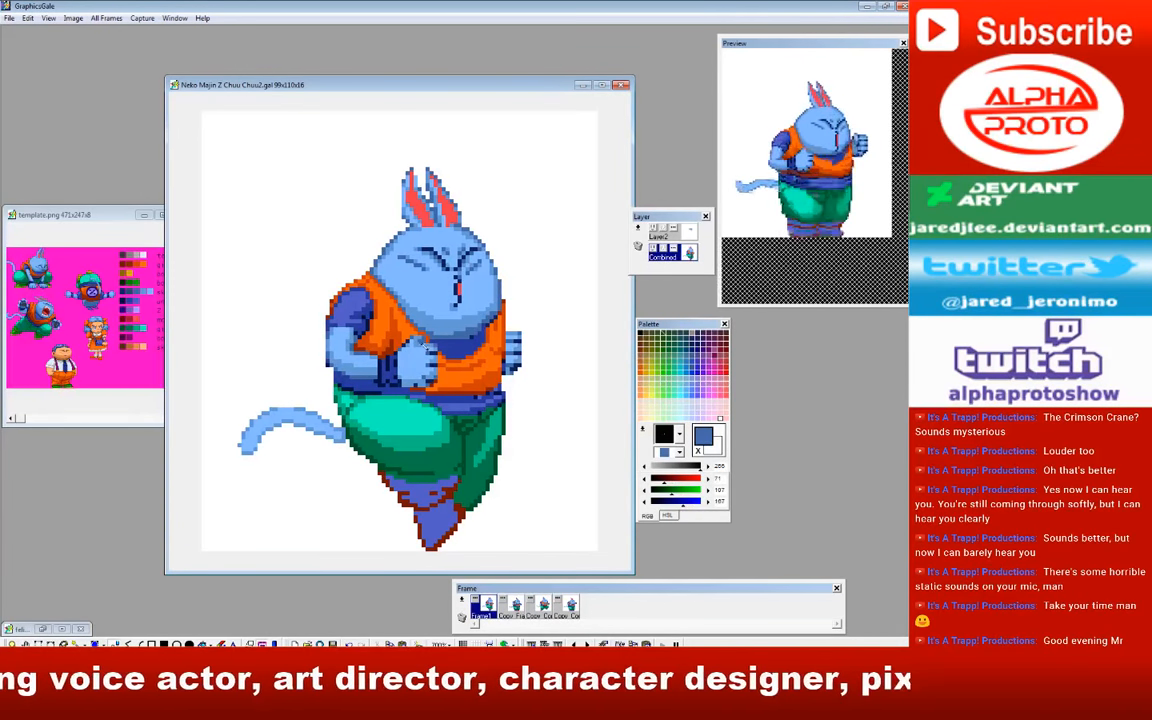
pyautogui.click(428, 354)
pyautogui.rightClick(420, 368)
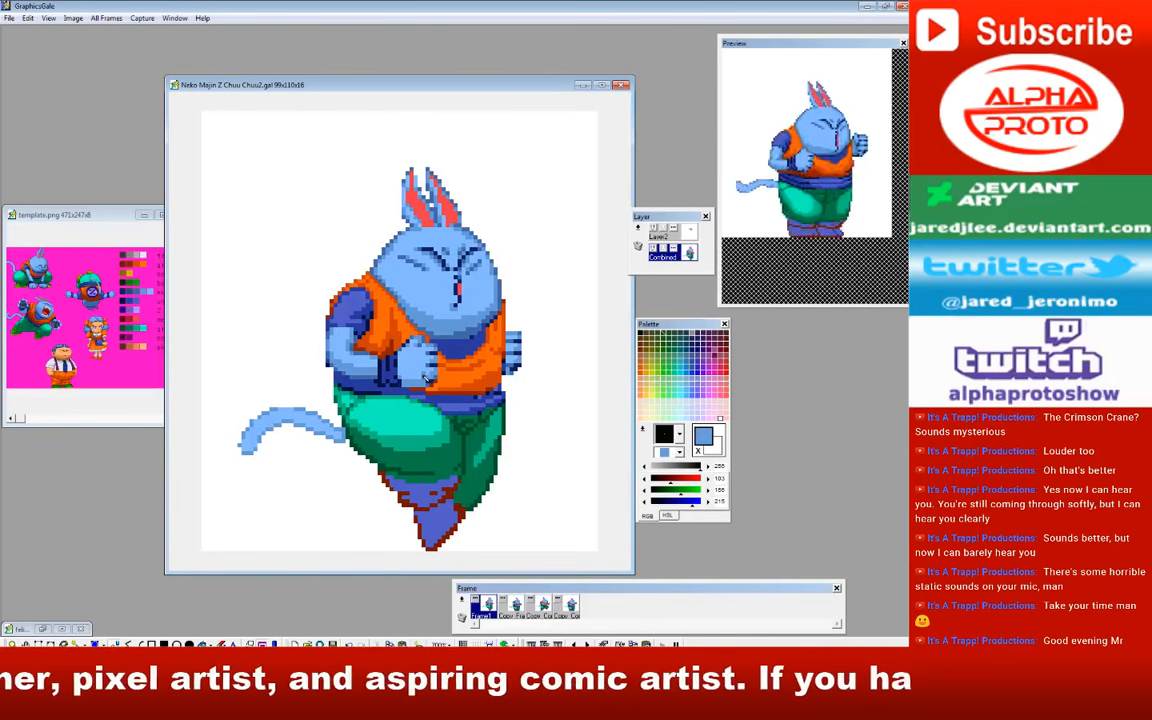
# Step: Touch up the first frame's vest using dark orange, bright orange and reddish brown sampled from the vest
pyautogui.rightClick(394, 330)
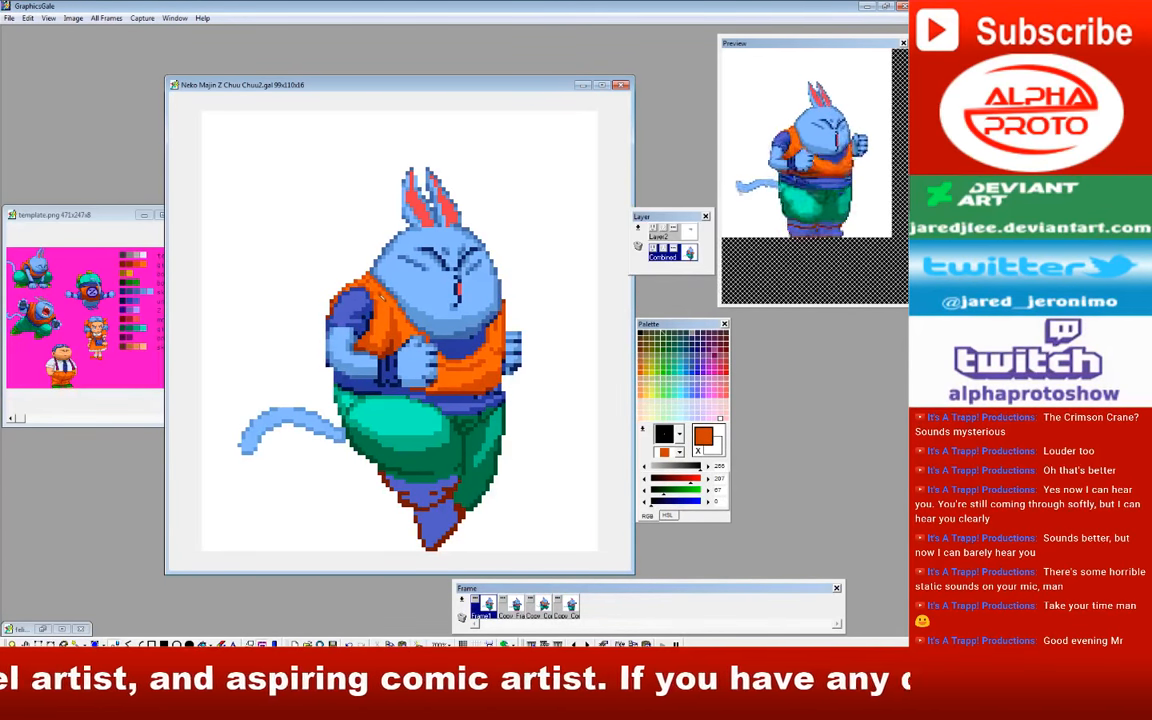
pyautogui.rightClick(378, 297)
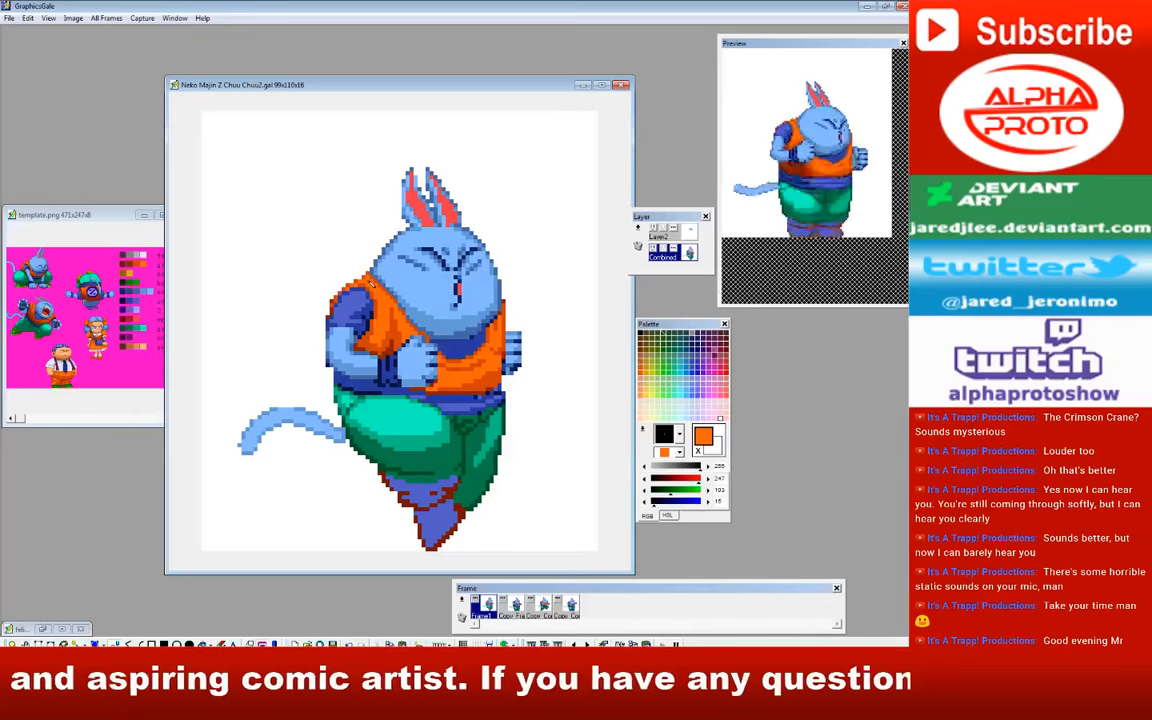
pyautogui.rightClick(367, 287)
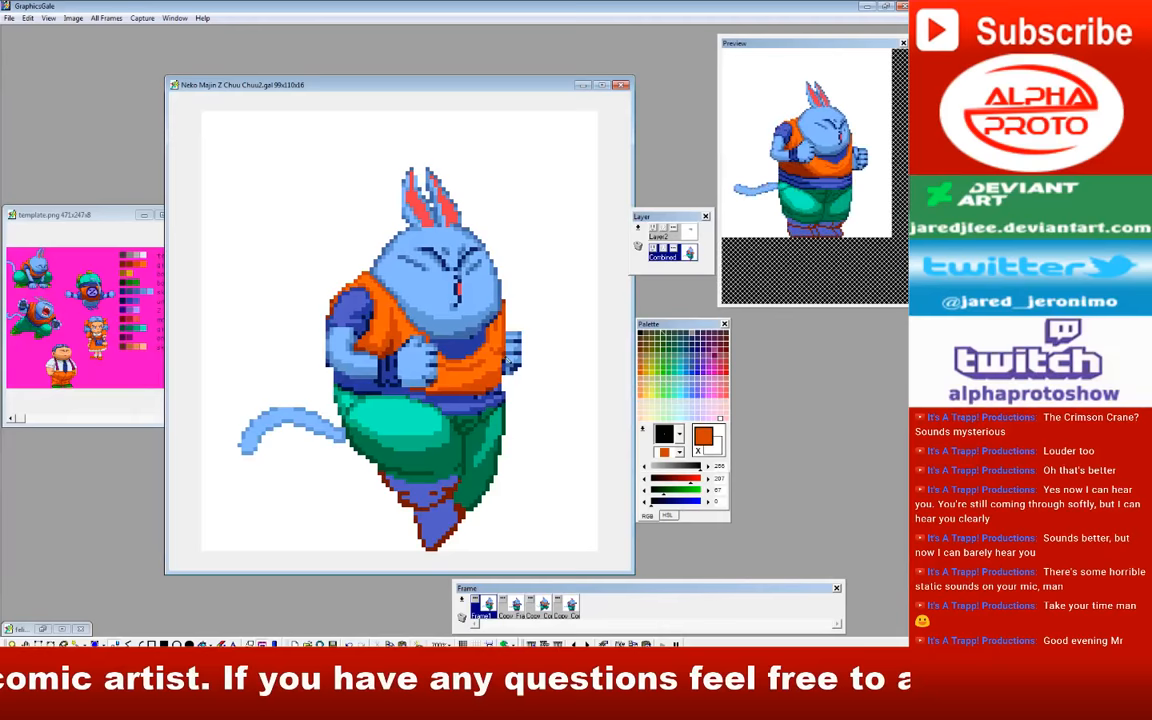
pyautogui.rightClick(501, 387)
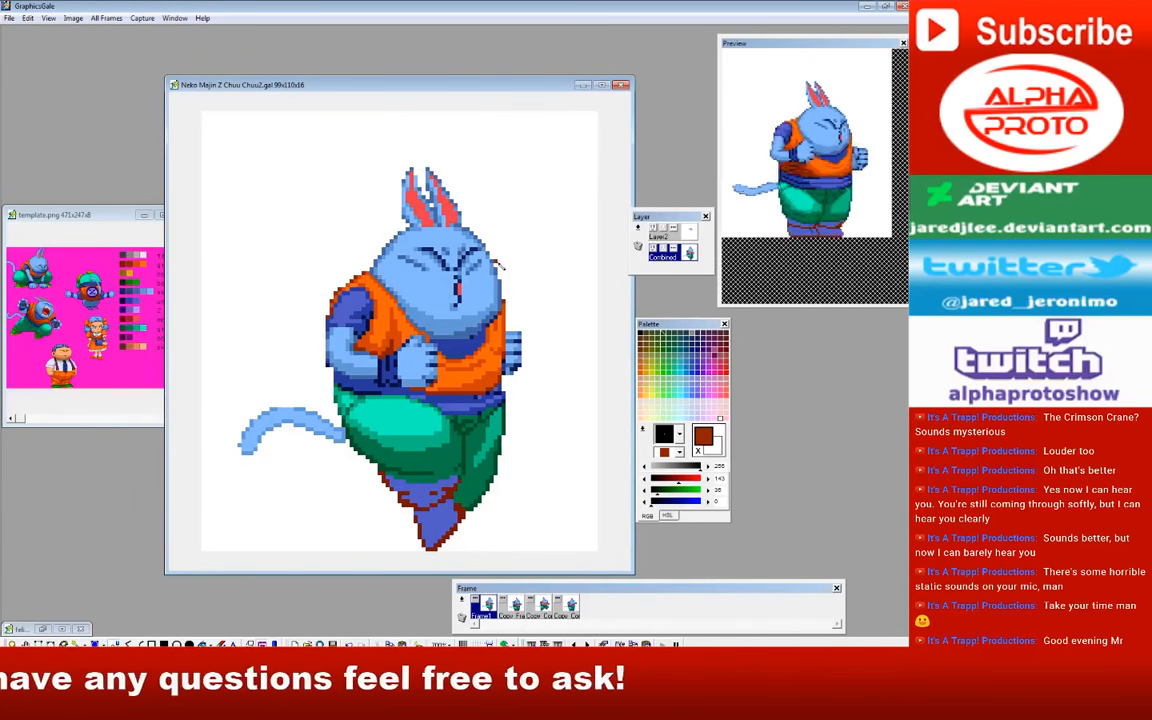
pyautogui.rightClick(478, 374)
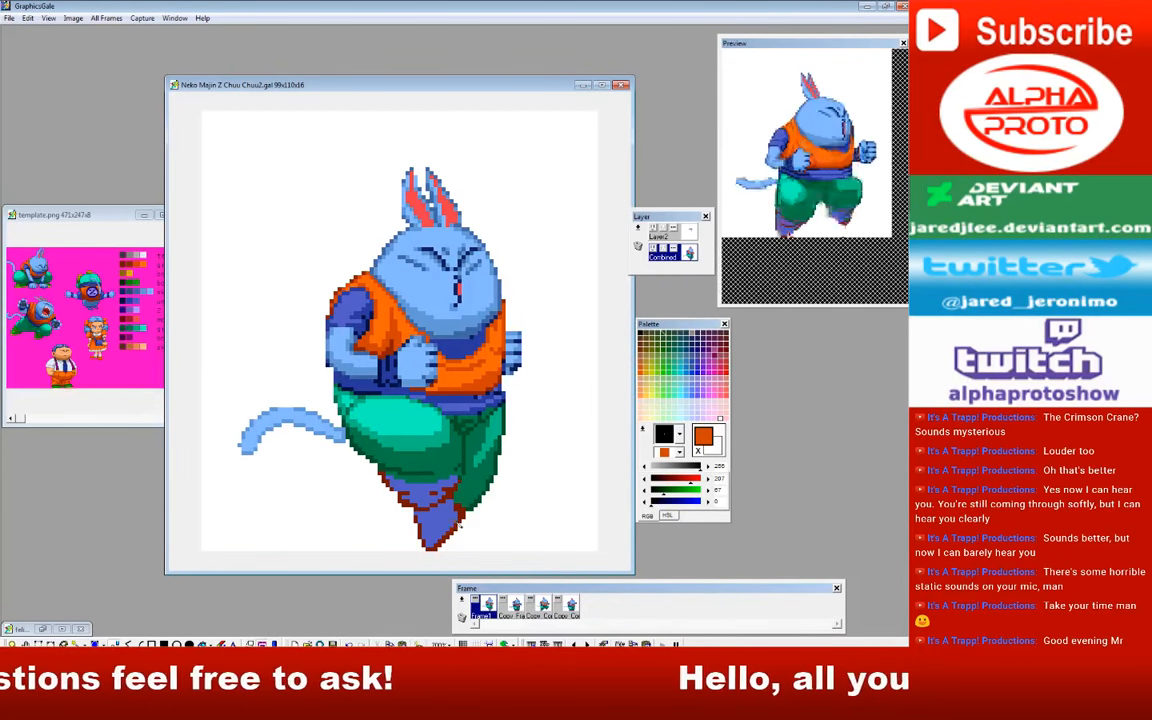
# Step: Sample dark red from the first frame's boot outline and light blue from the forearm for touch-ups
pyautogui.rightClick(461, 512)
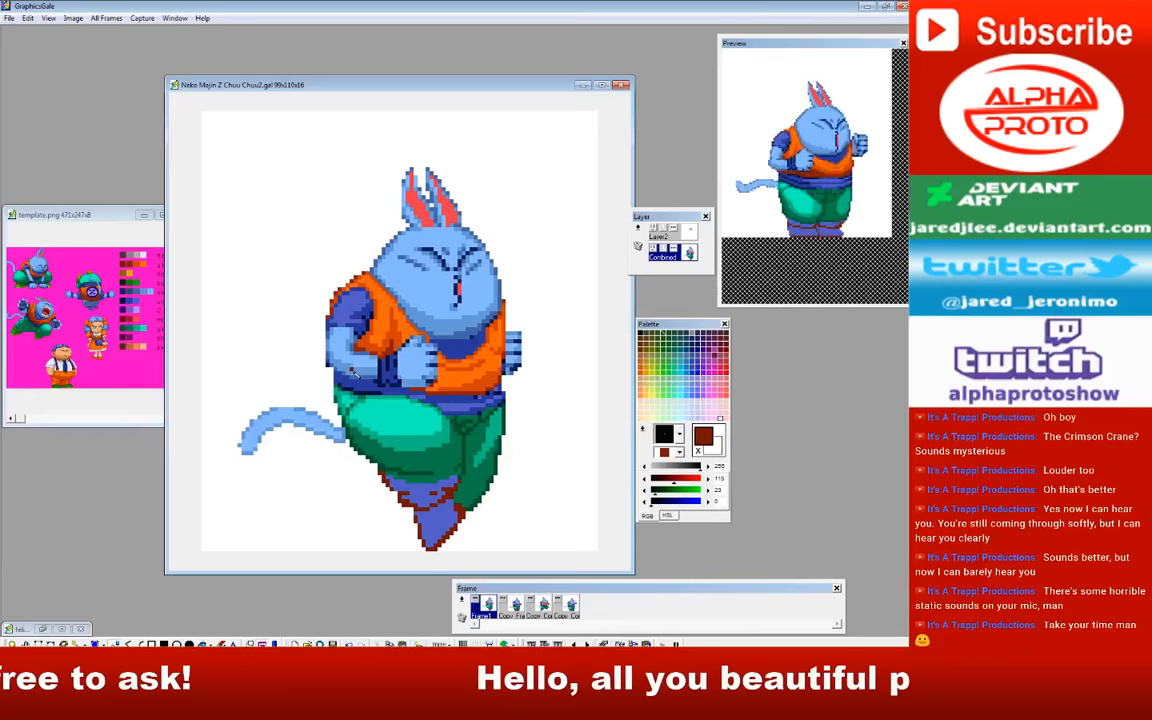
pyautogui.rightClick(351, 361)
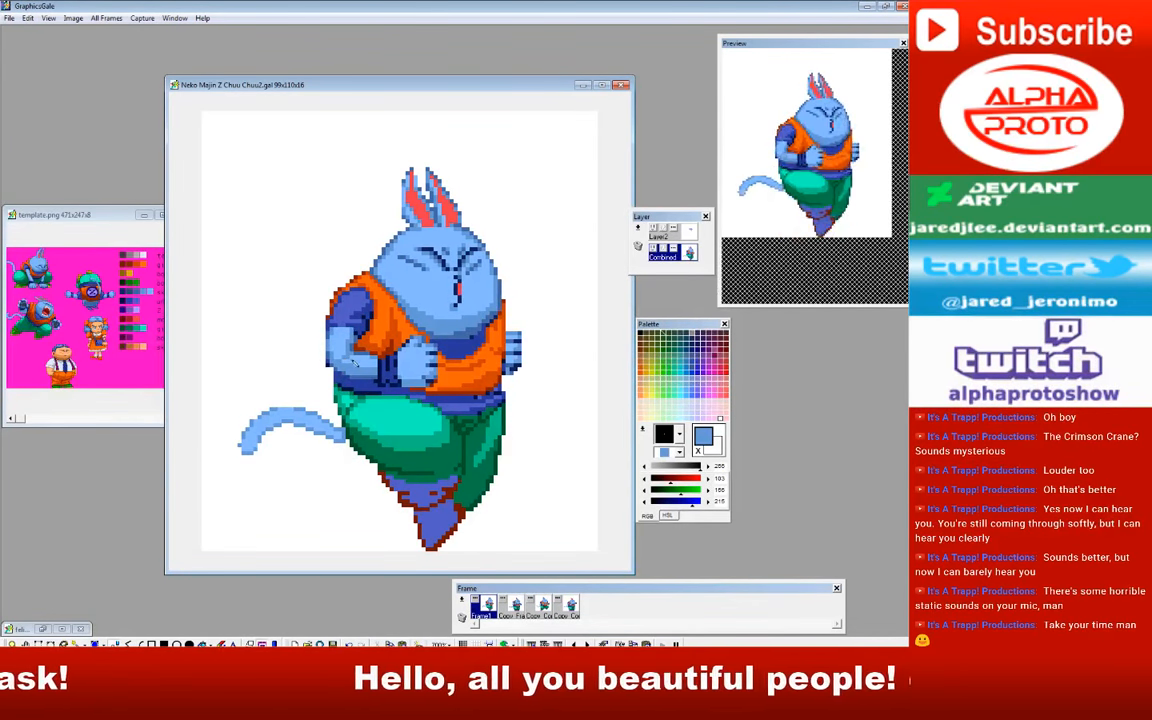
pyautogui.rightClick(352, 361)
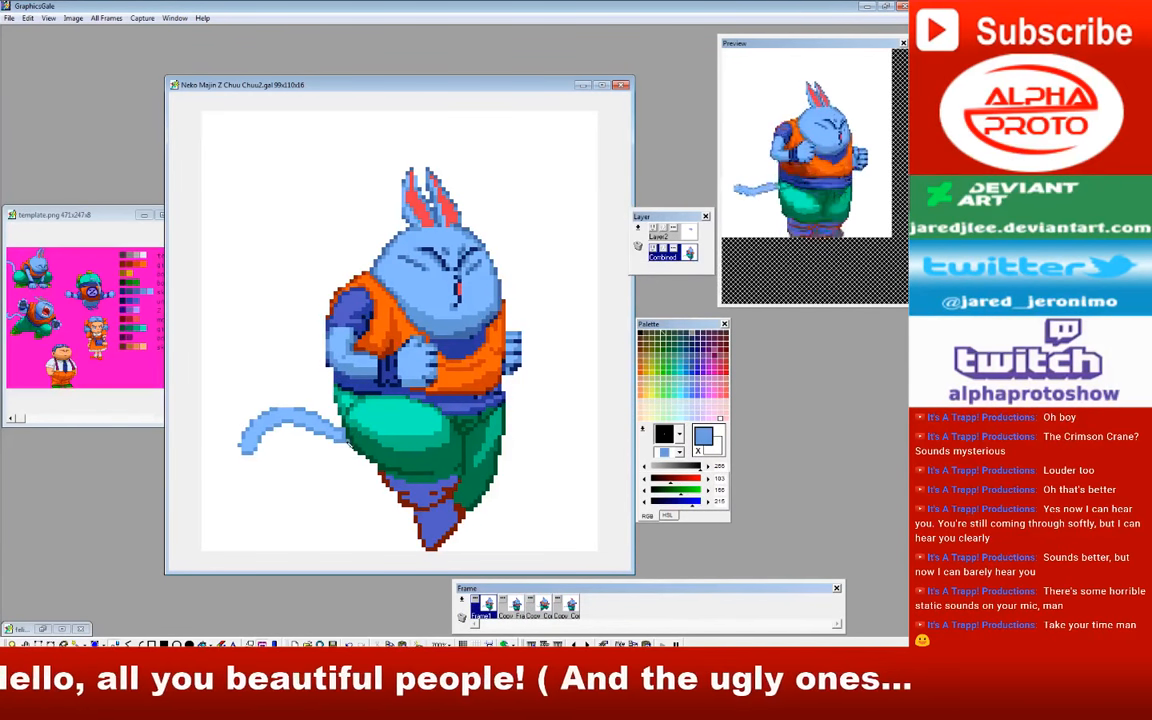
# Step: In the fourth frame, touch up the lower face and raised fist with medium and light blue sampled from the sprite
pyautogui.click(569, 604)
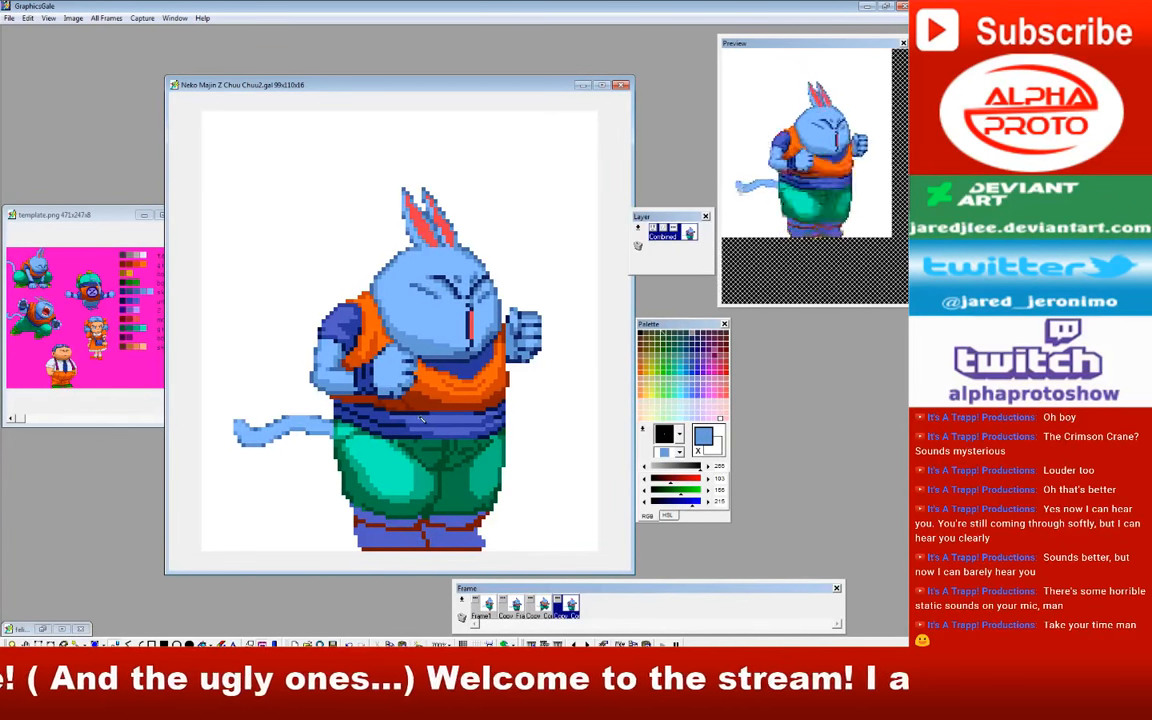
pyautogui.rightClick(440, 308)
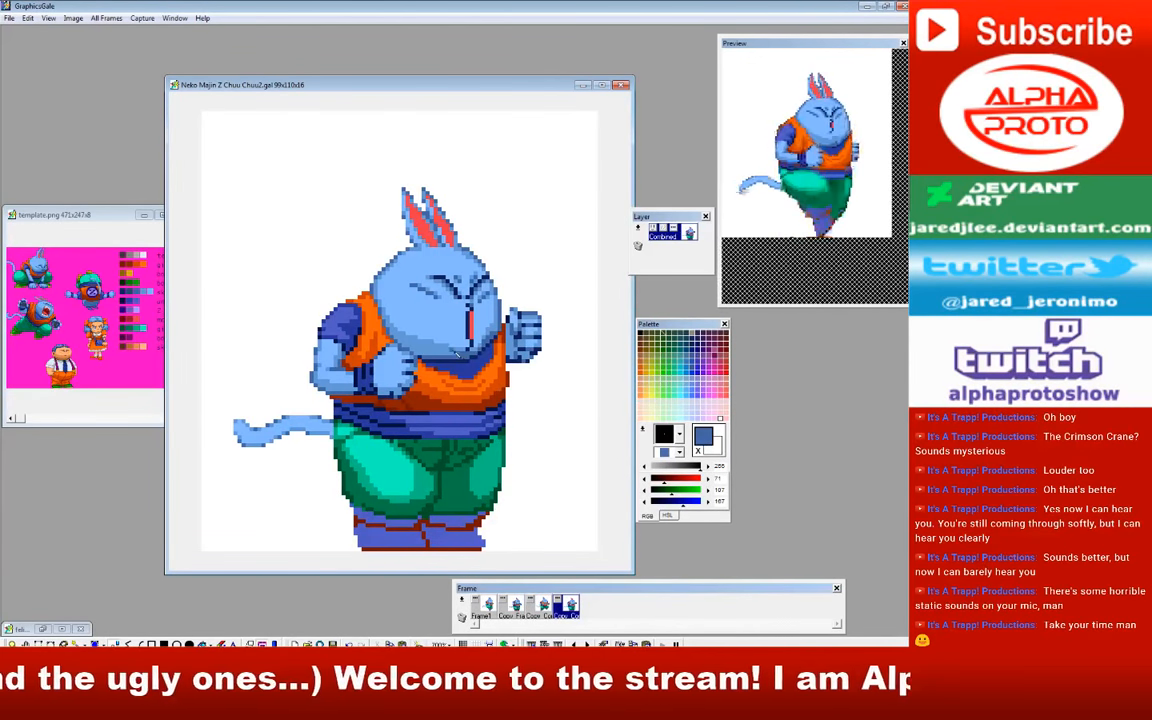
pyautogui.rightClick(460, 354)
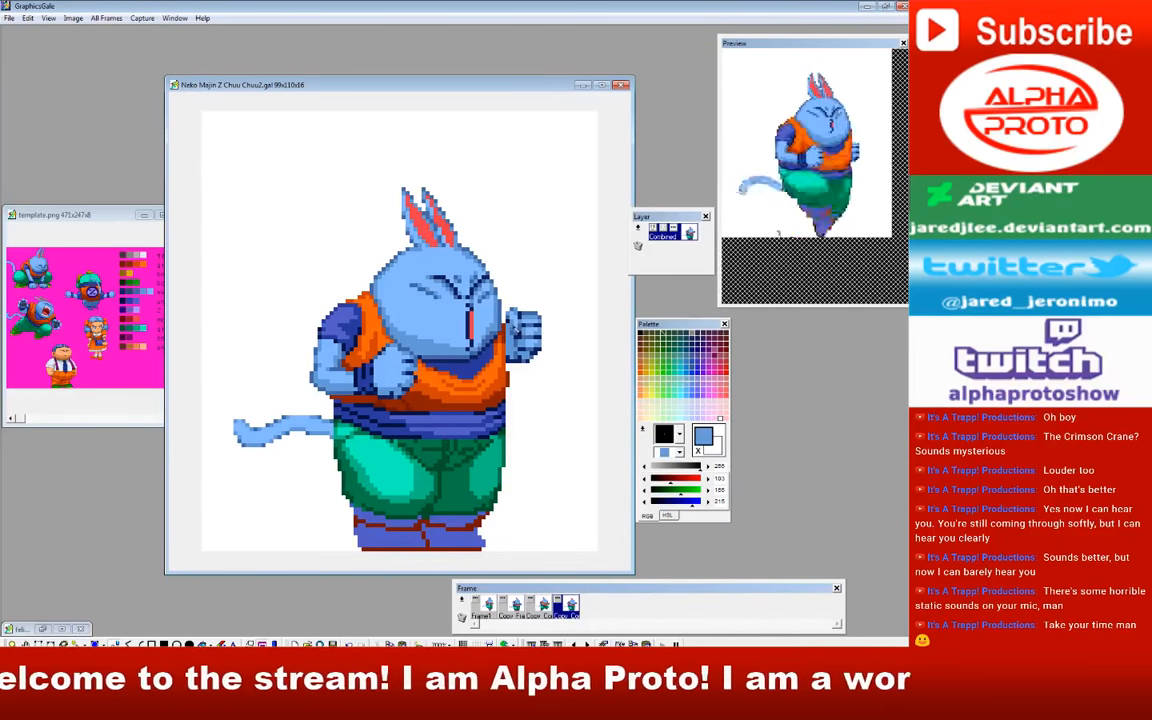
pyautogui.rightClick(511, 328)
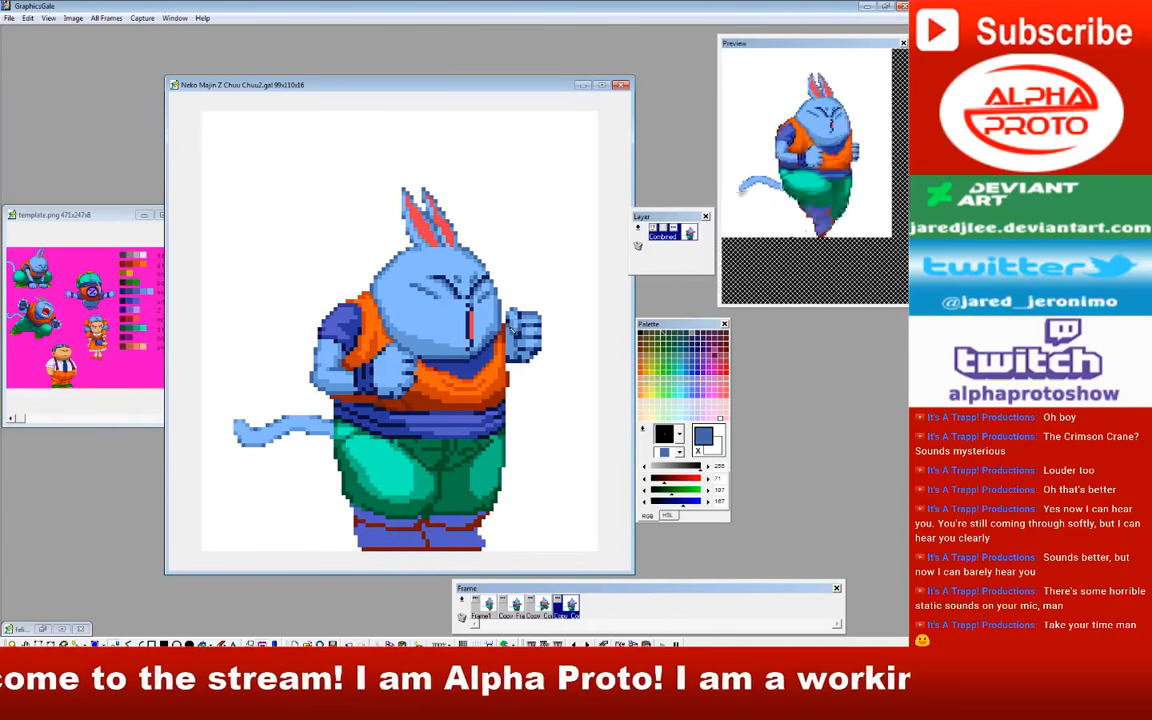
# Step: Copy the lower trousers and boots from the second frame and paste them over the same area in the fourth frame
pyautogui.click(515, 606)
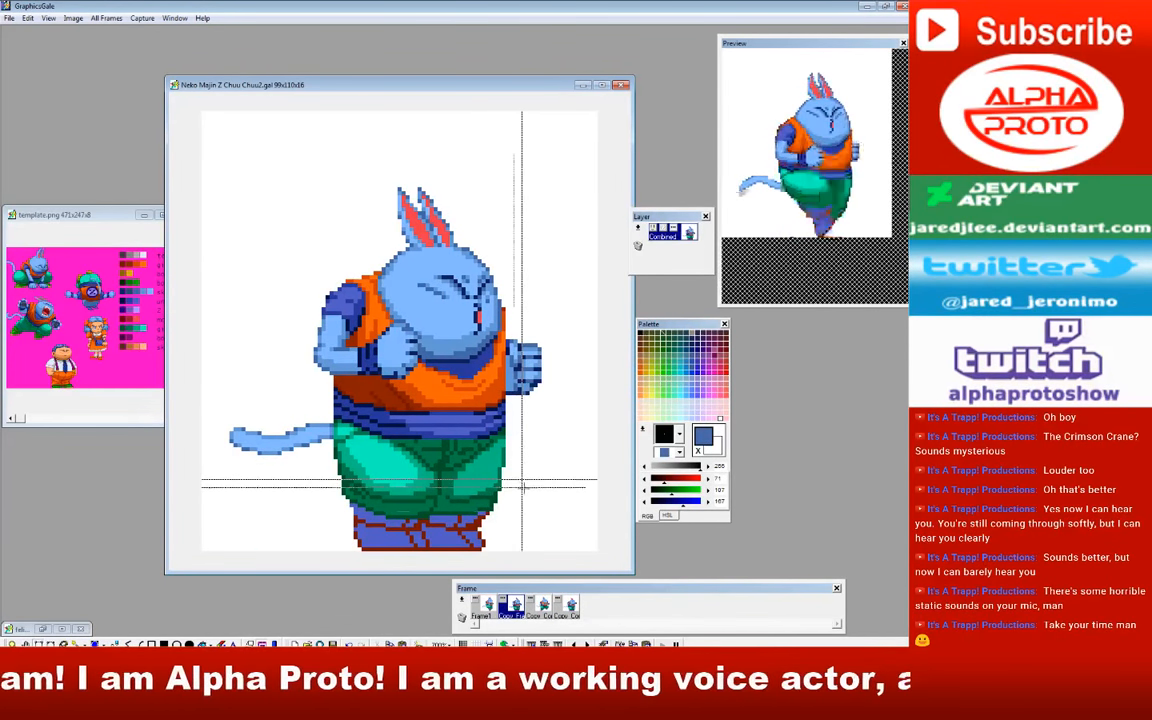
pyautogui.moveTo(522, 481); pyautogui.dragTo(333, 552)
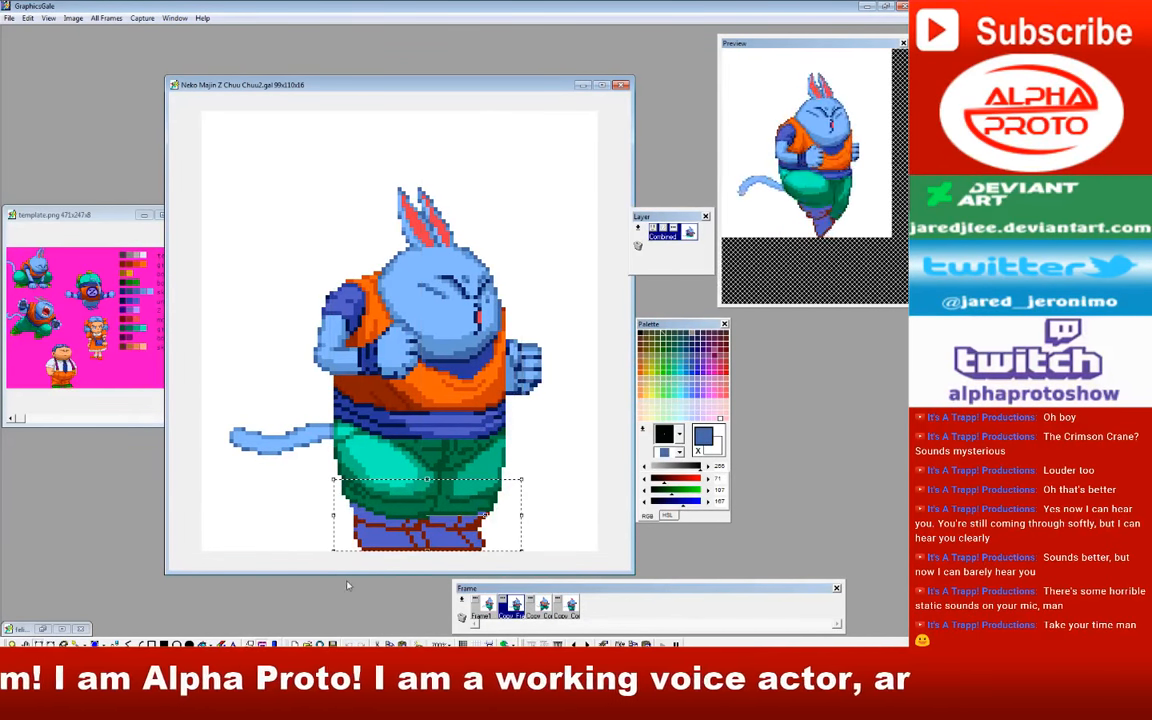
pyautogui.click(548, 504)
pyautogui.click(568, 604)
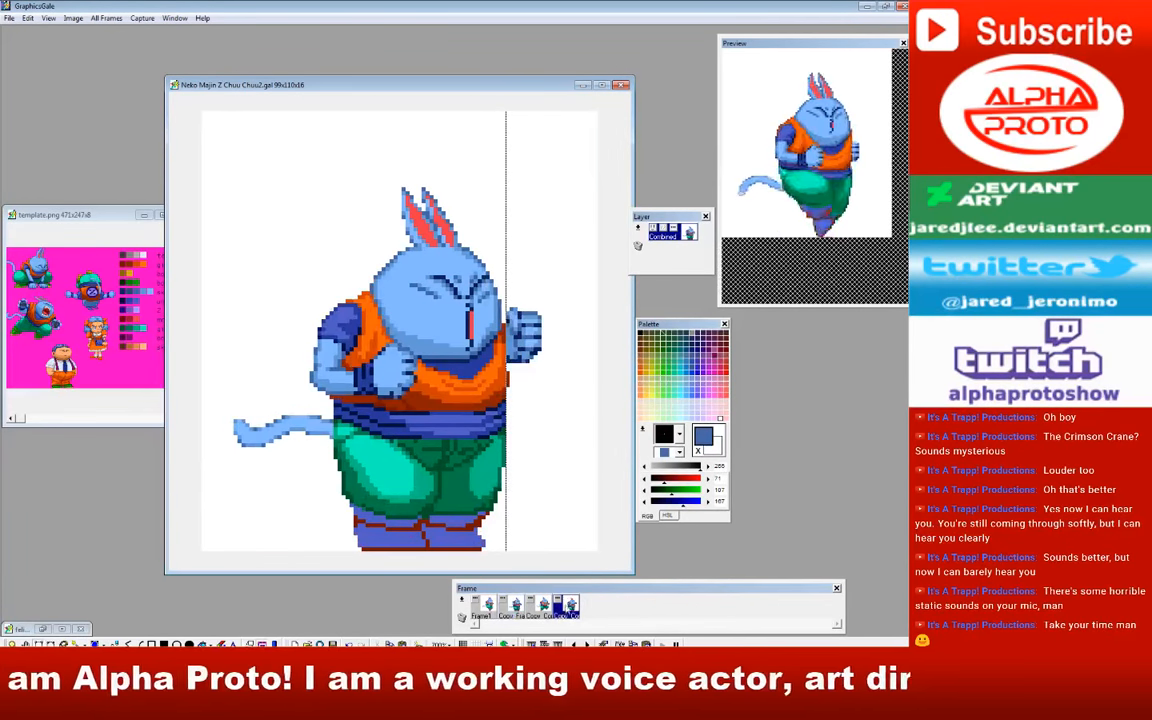
pyautogui.hotkey('ctrl', 'v')
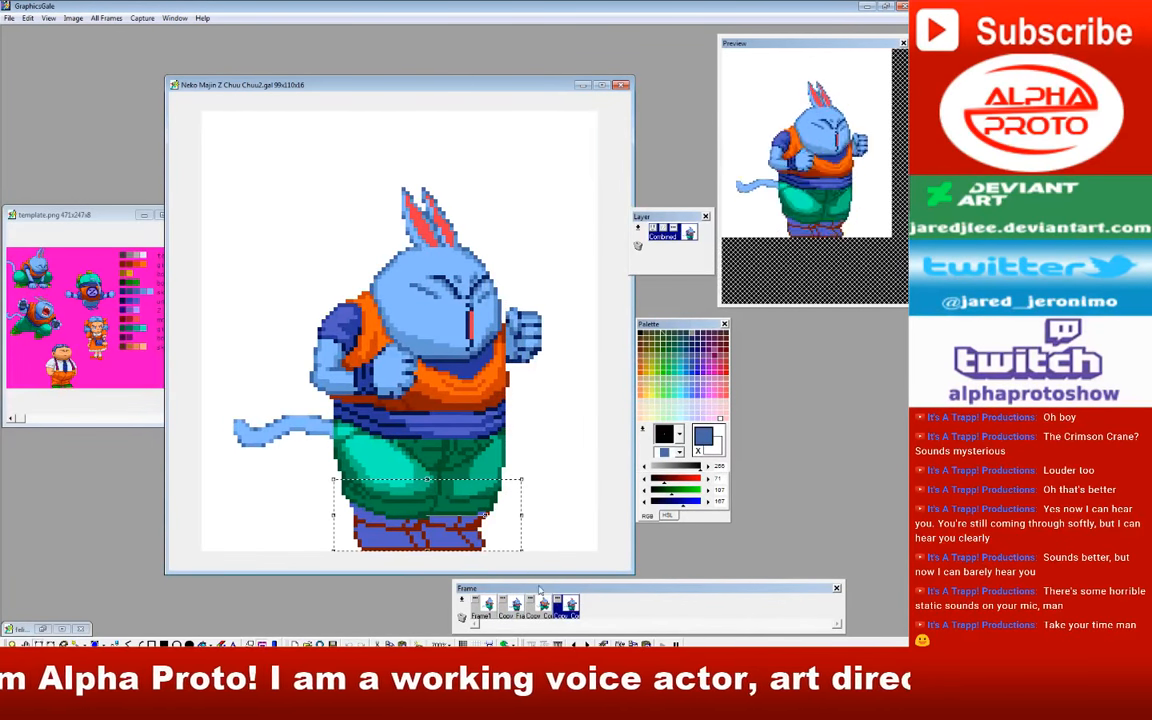
pyautogui.click(544, 511)
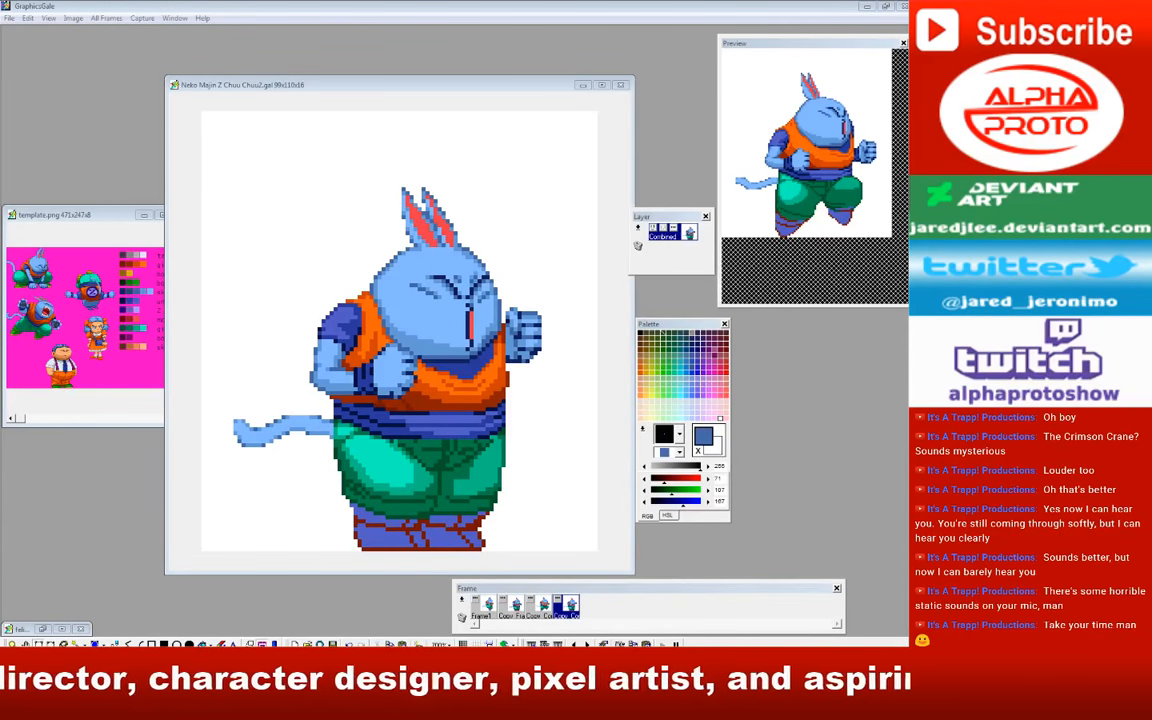
# Step: Switch to The Crimson Files website in the browser and play the podcast episode "Update 1"
pyautogui.moveTo(0, 190); pyautogui.dragTo(168, 95)
pyautogui.click(590, 84)
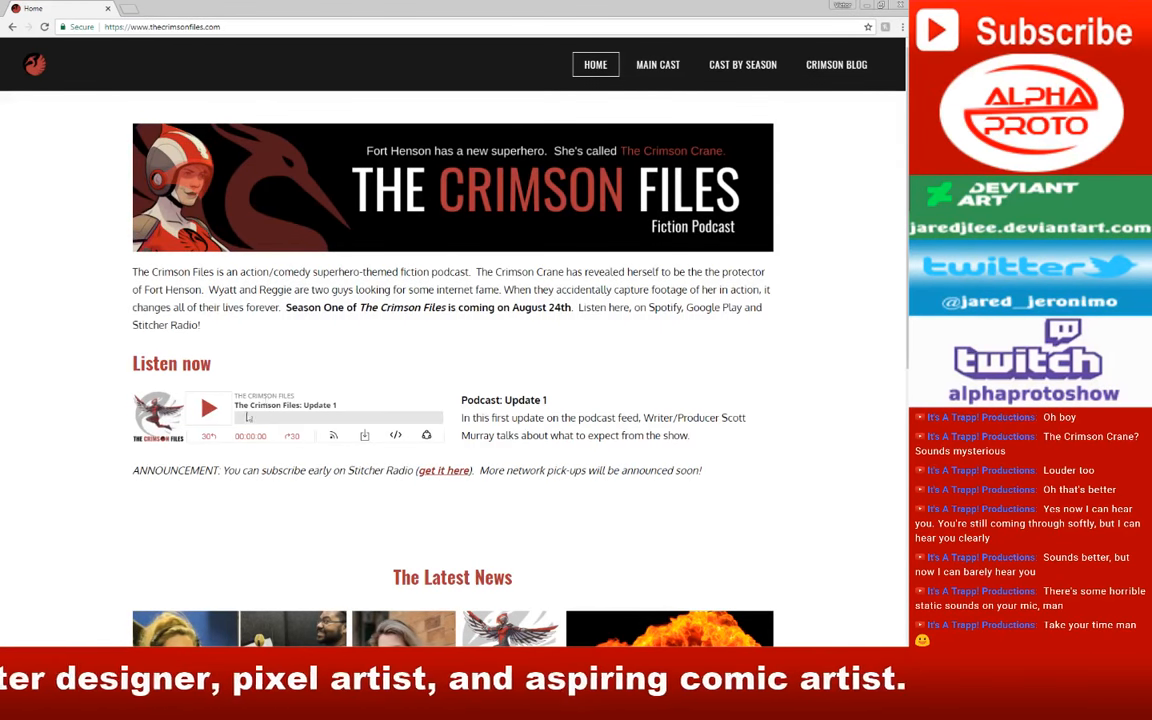
pyautogui.scroll(-2, 235, 312)
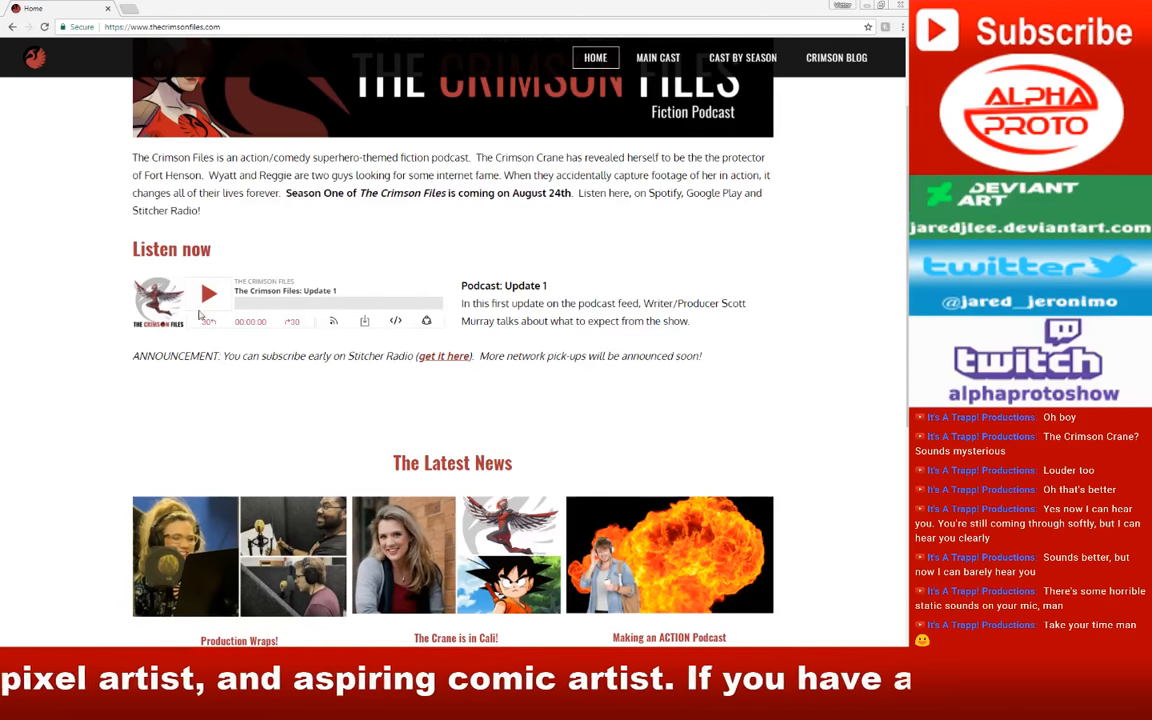
pyautogui.click(212, 294)
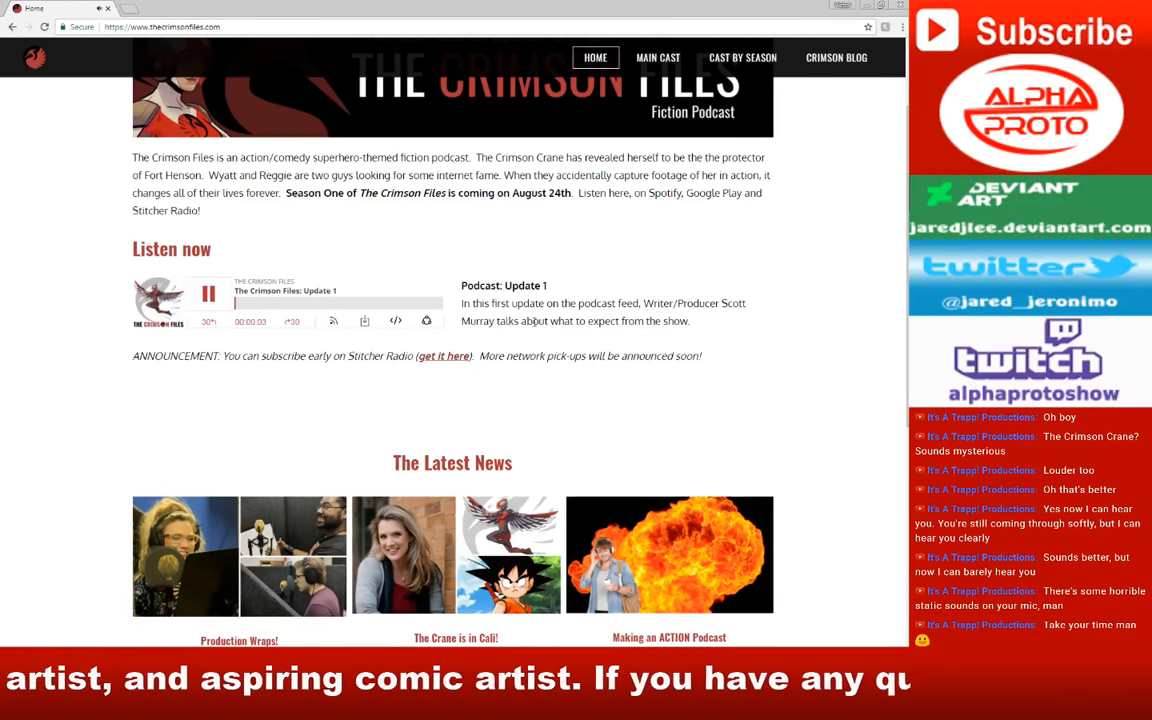
# Step: Look through the home page's latest news and trailers, and open the Main Cast page
pyautogui.scroll(-2, 410, 313)
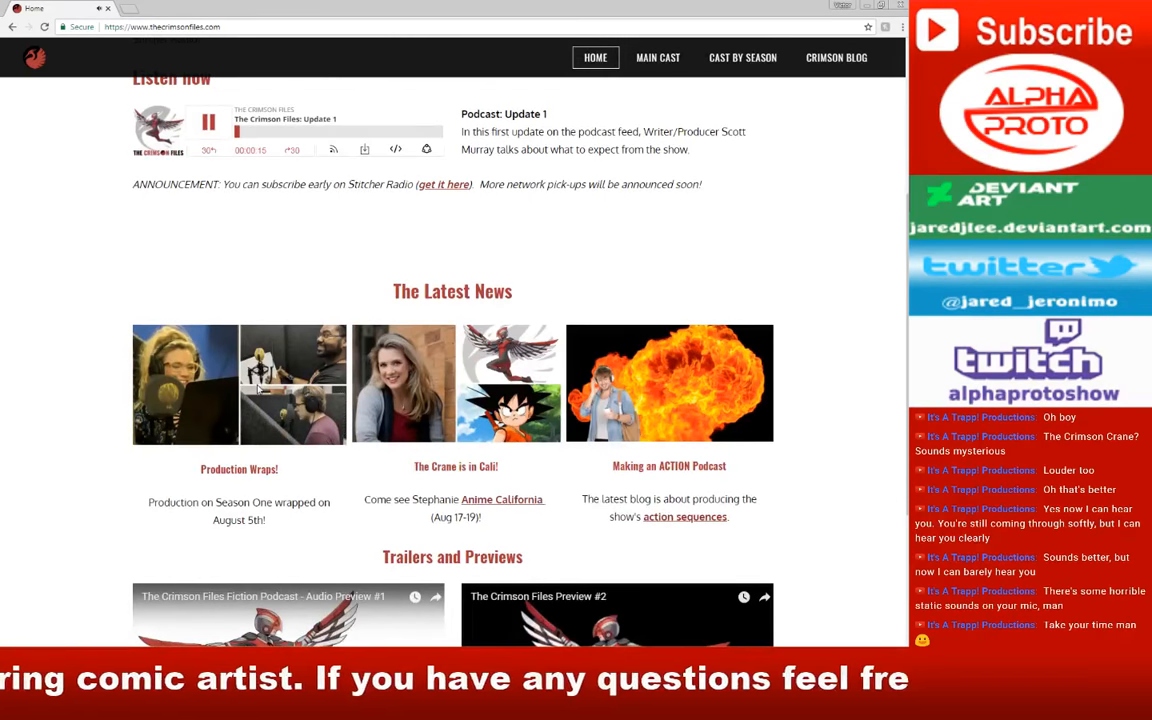
pyautogui.scroll(-3, 410, 313)
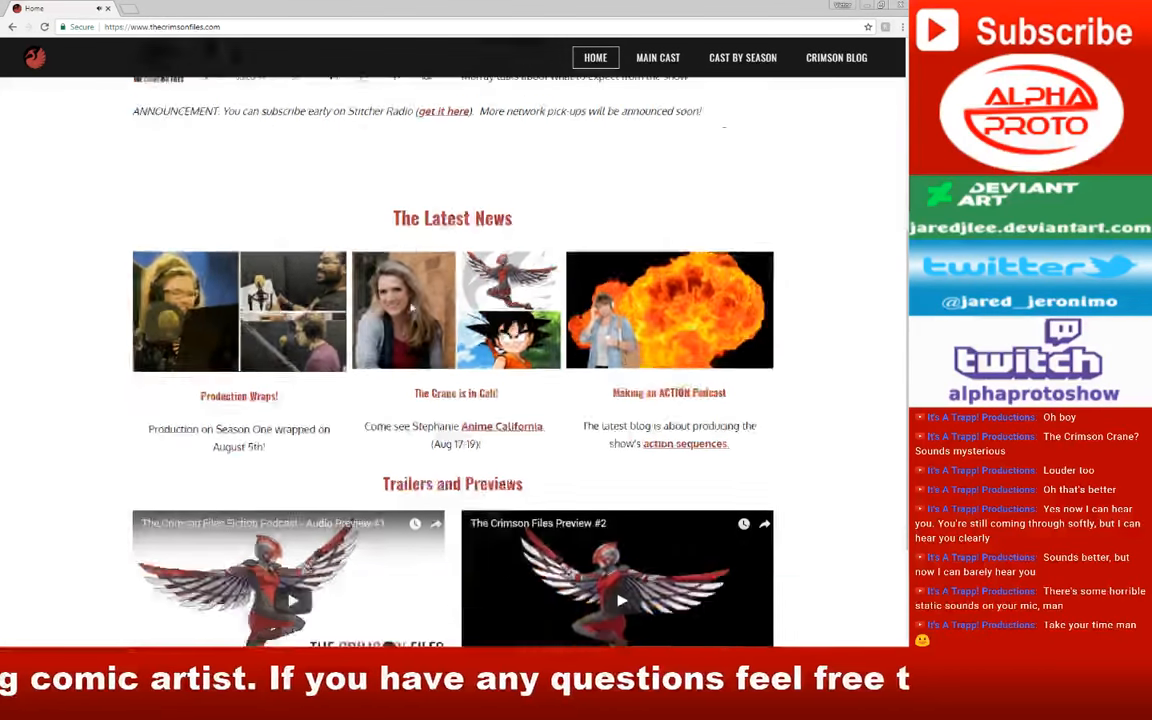
pyautogui.scroll(-1, 410, 307)
pyautogui.scroll(4, 410, 307)
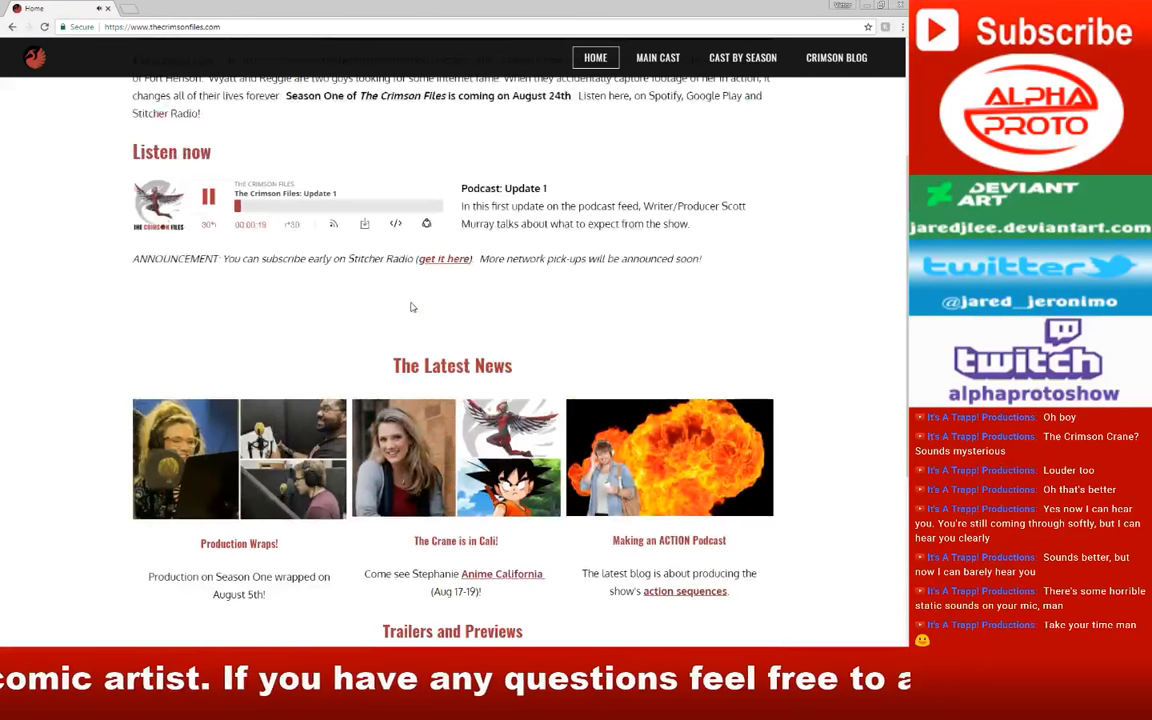
pyautogui.click(652, 62)
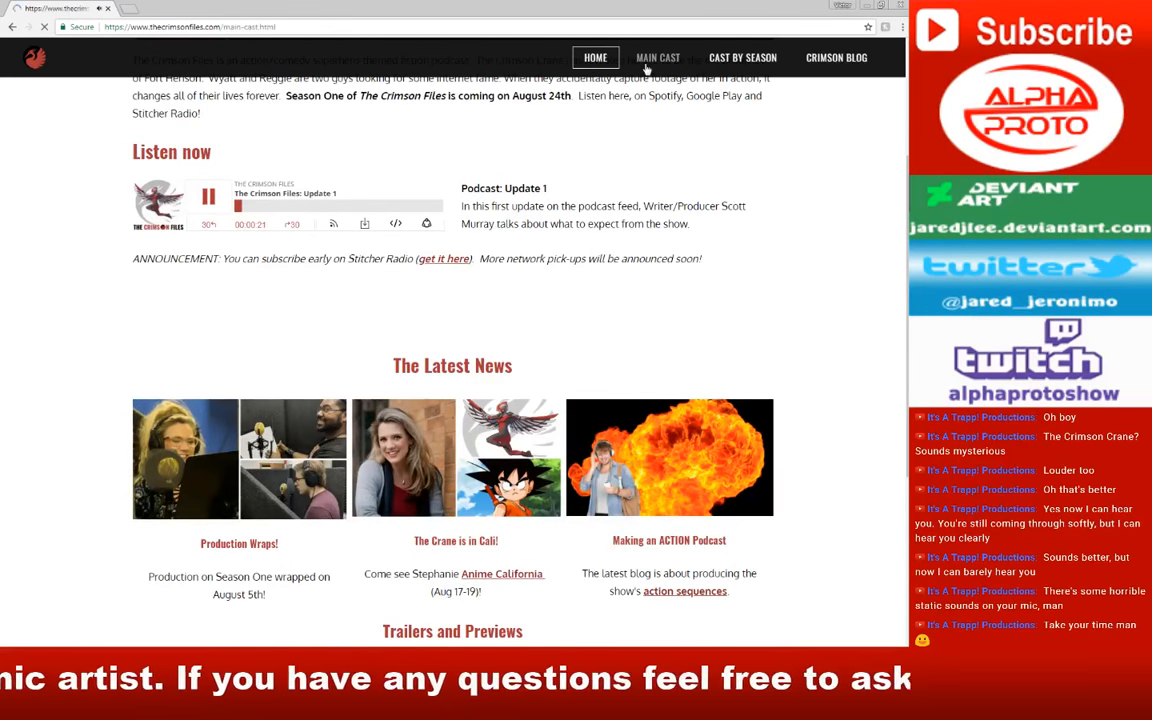
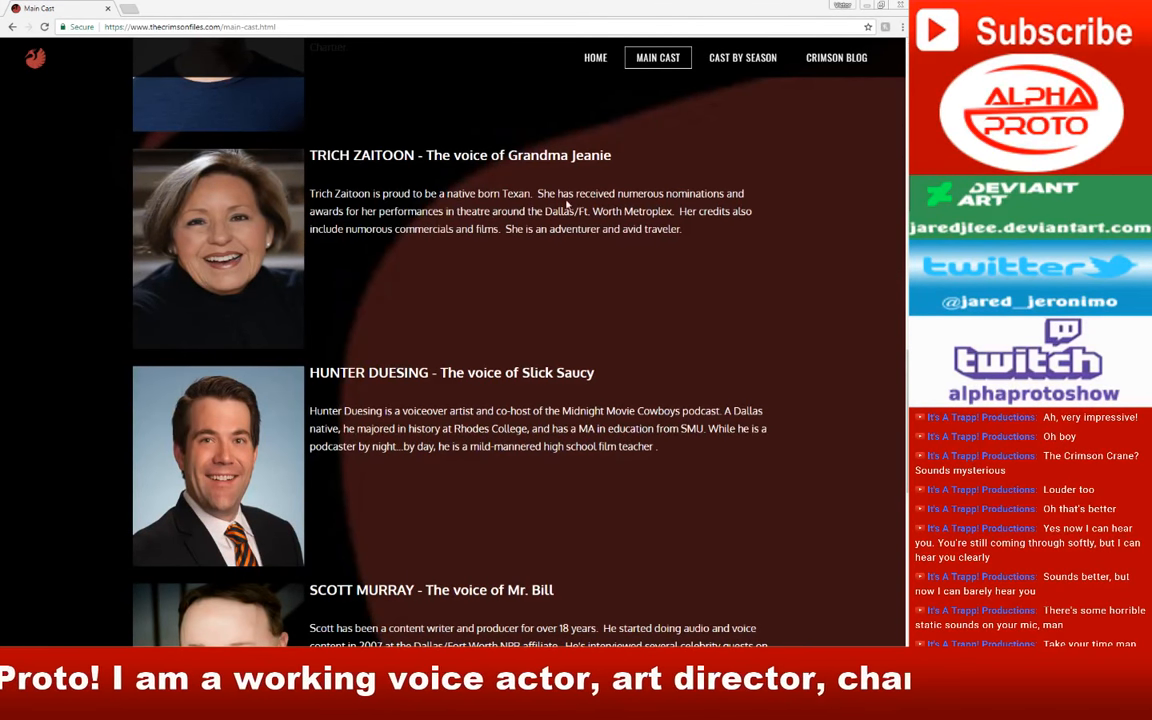
# Step: Read through the voice actors' biographies and their roles on the Main Cast page
pyautogui.scroll(-3, 527, 205)
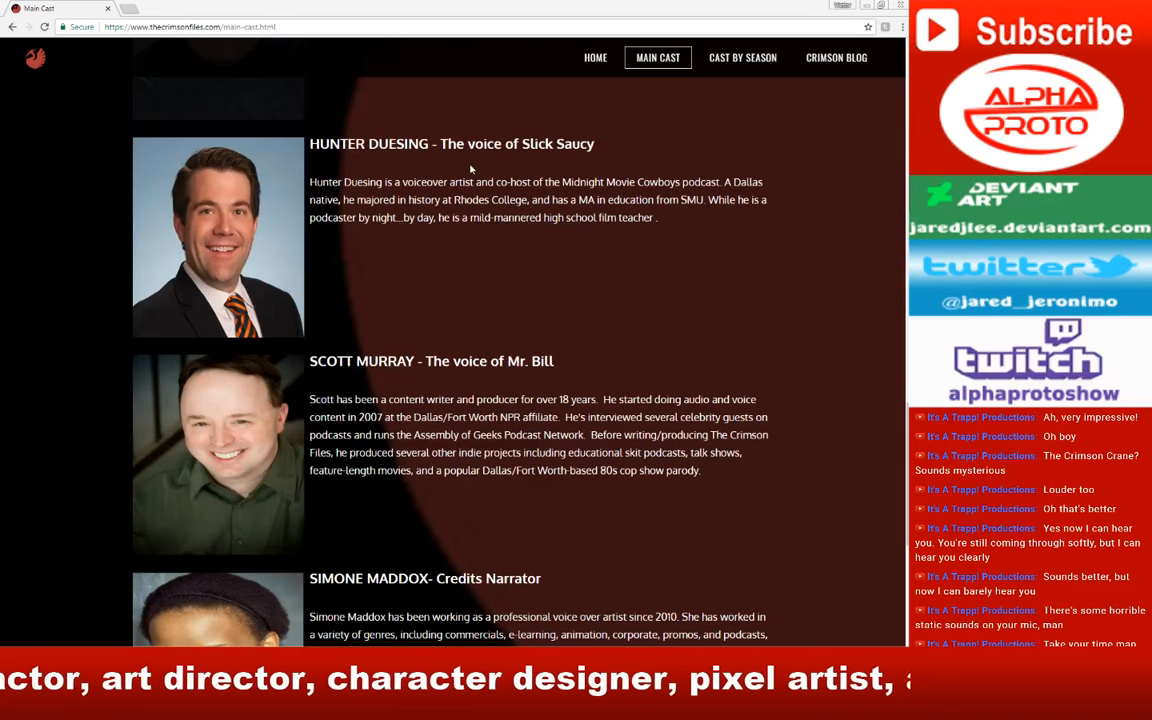
pyautogui.scroll(-2, 397, 289)
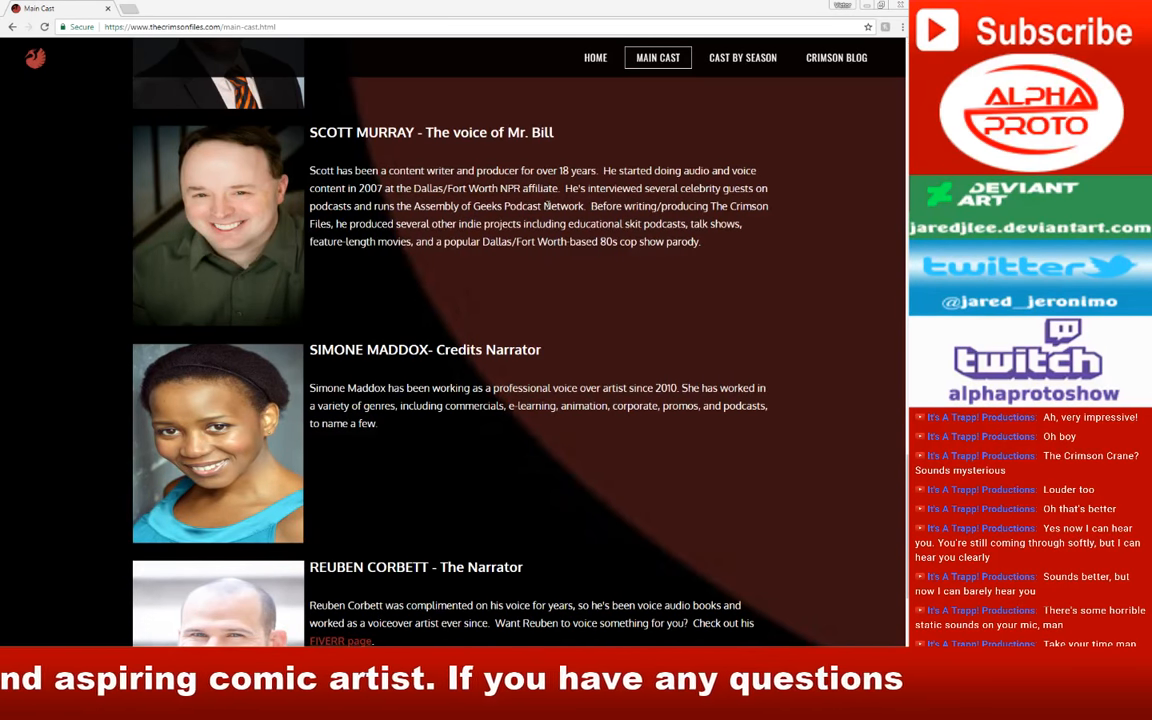
pyautogui.scroll(-10, 546, 205)
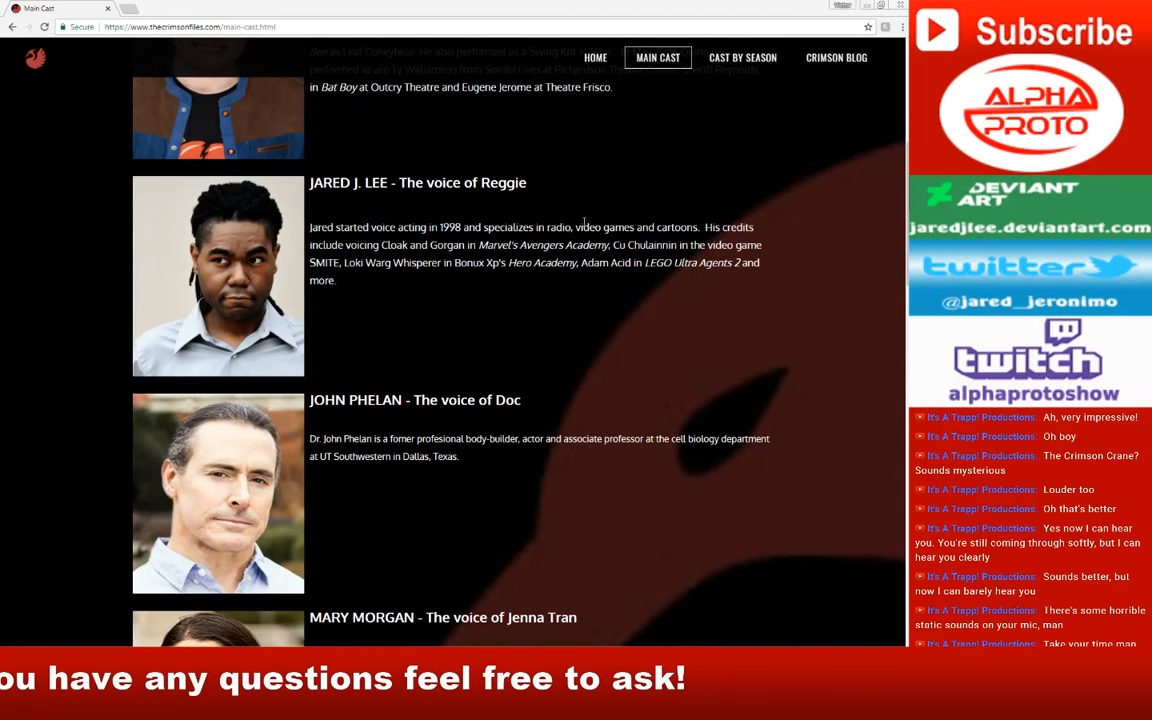
pyautogui.scroll(6, 589, 310)
pyautogui.scroll(-7, 589, 310)
pyautogui.scroll(1, 589, 309)
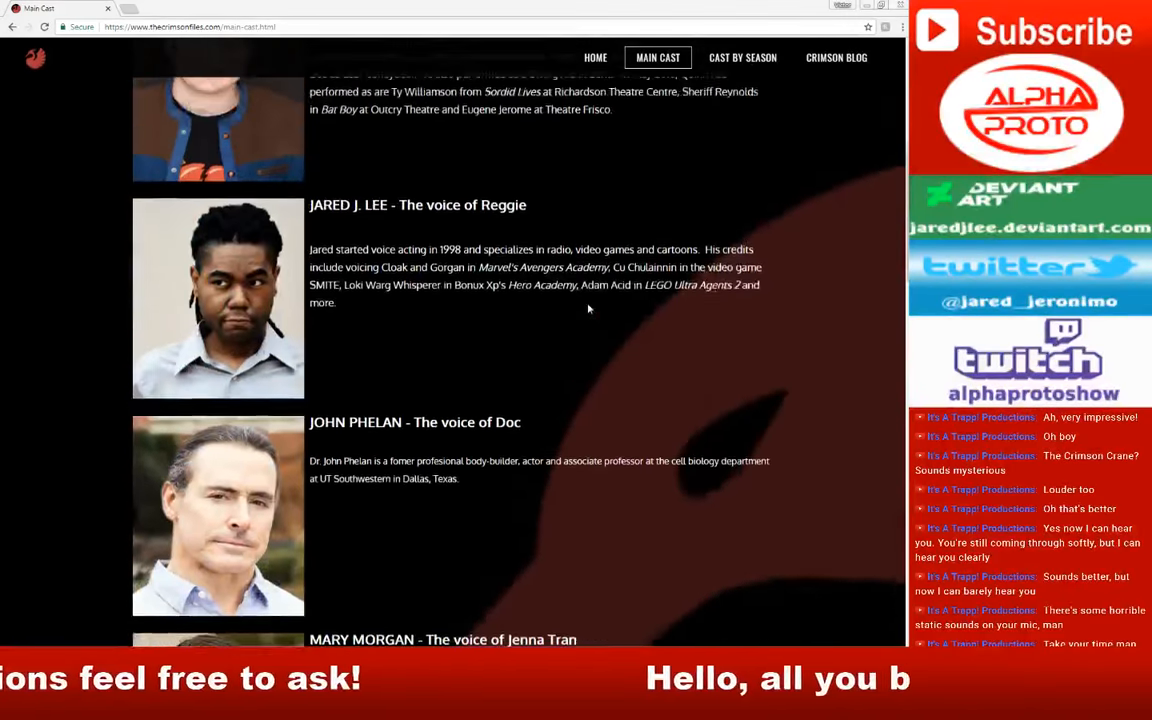
pyautogui.scroll(1, 589, 310)
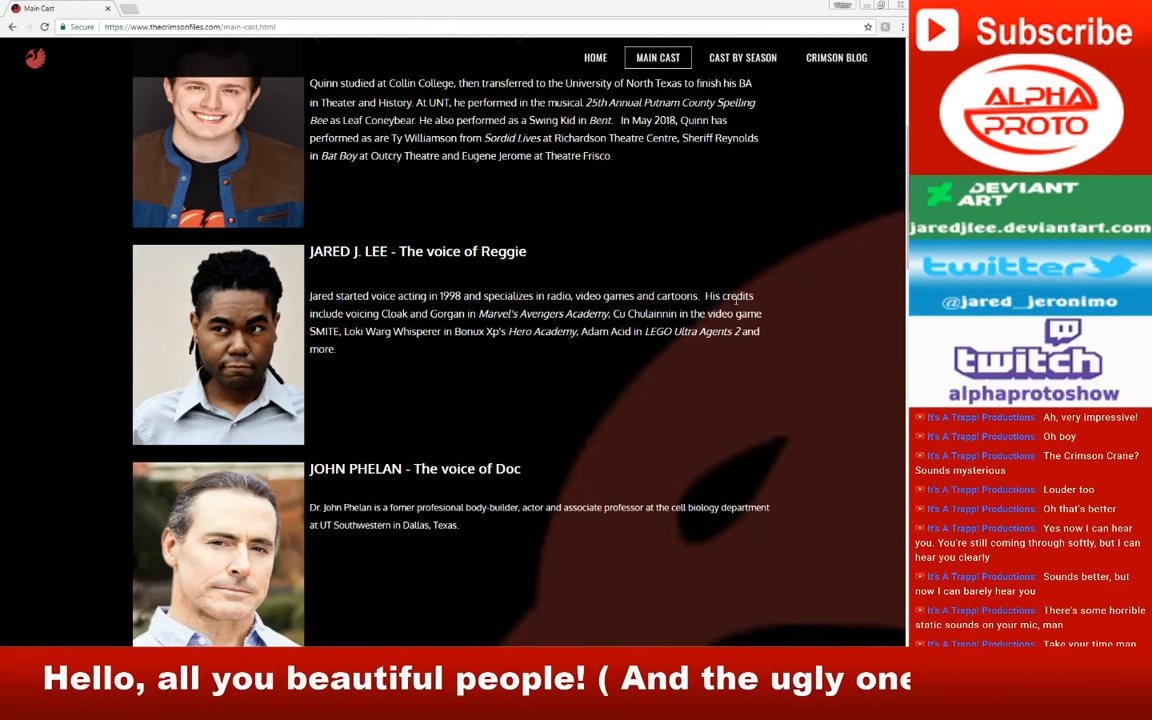
pyautogui.scroll(-7, 736, 298)
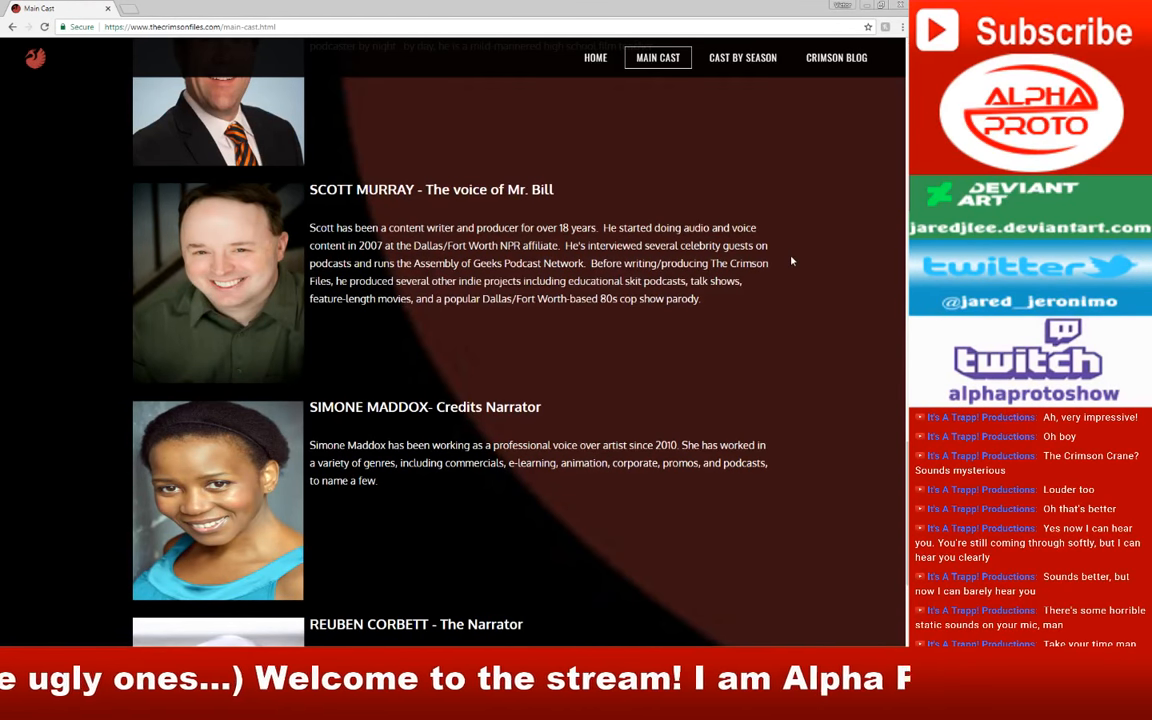
pyautogui.scroll(4, 791, 261)
pyautogui.scroll(-5, 792, 260)
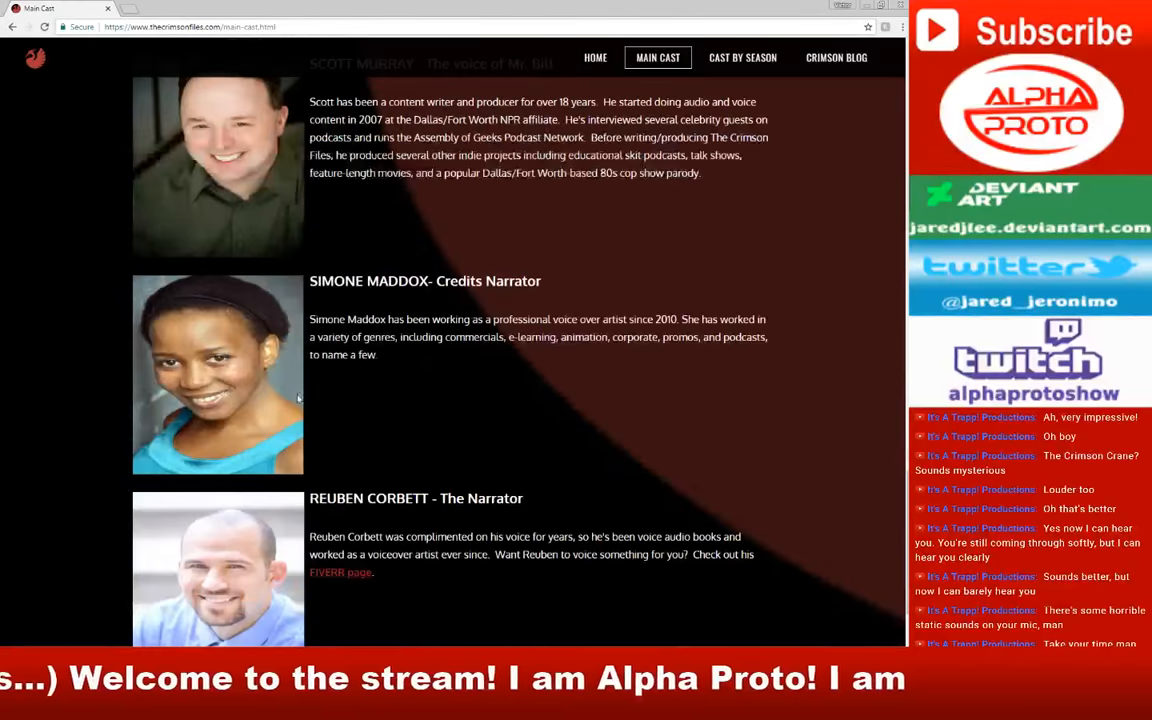
# Step: Skim the remaining voice actor biographies on the Main Cast page and go back to the home page
pyautogui.scroll(-2, 278, 389)
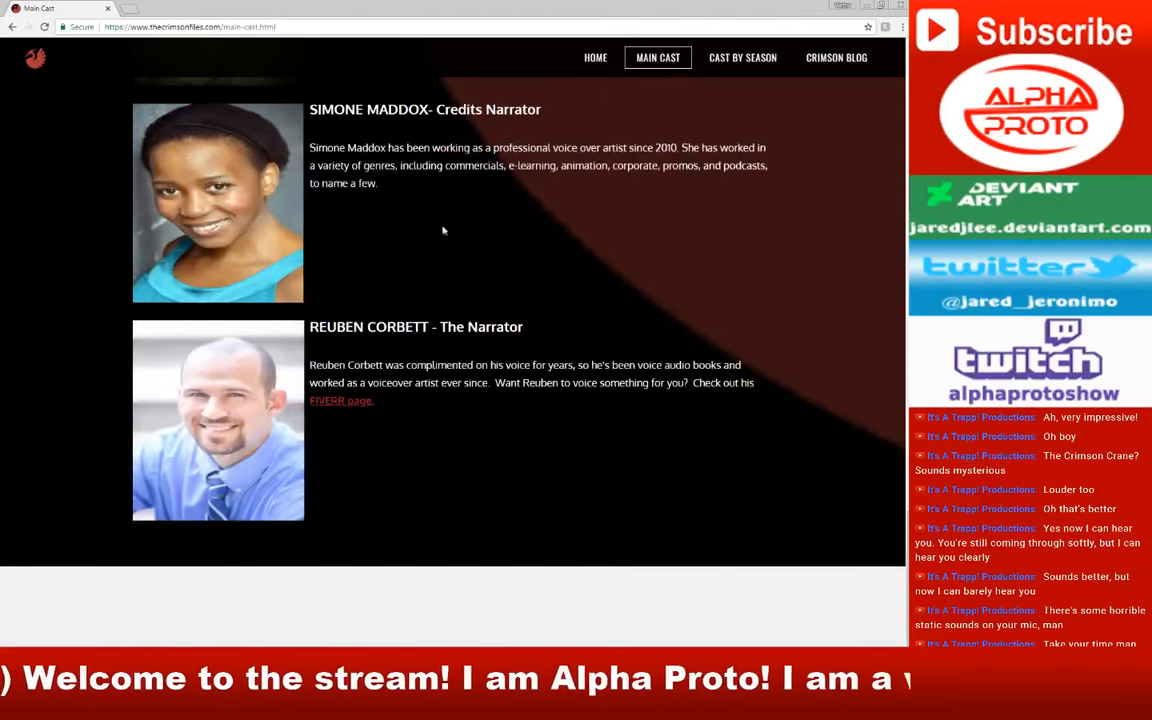
pyautogui.scroll(2, 442, 231)
pyautogui.scroll(15, 370, 291)
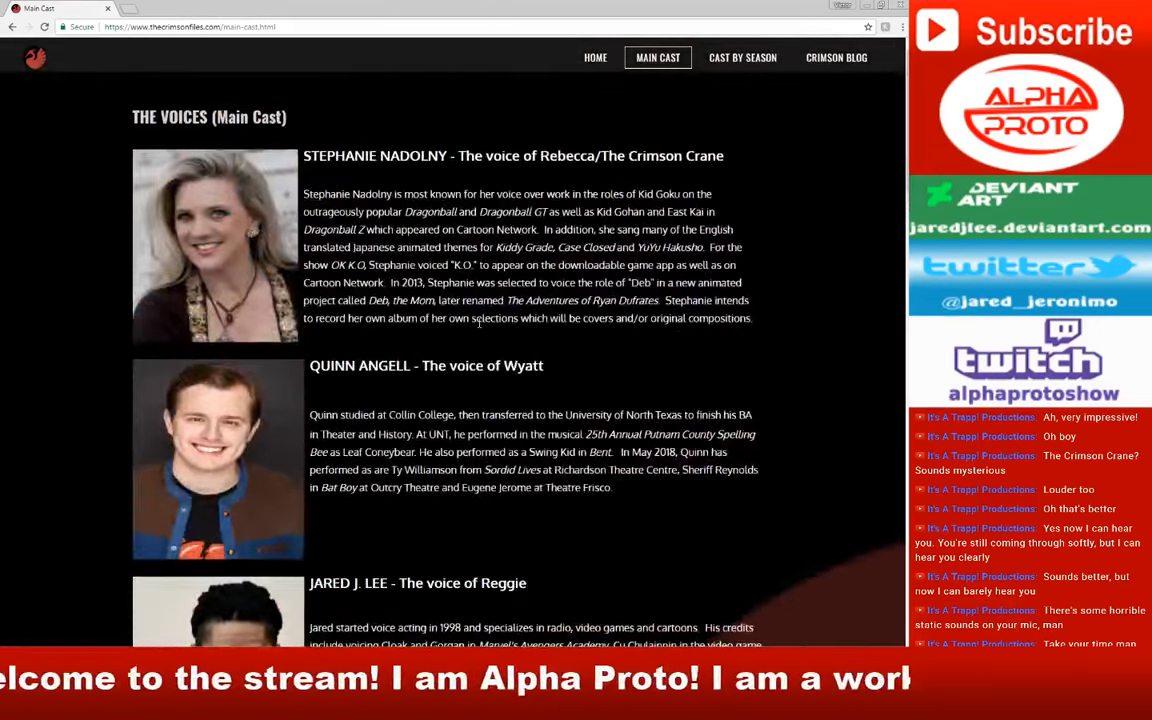
pyautogui.click(12, 27)
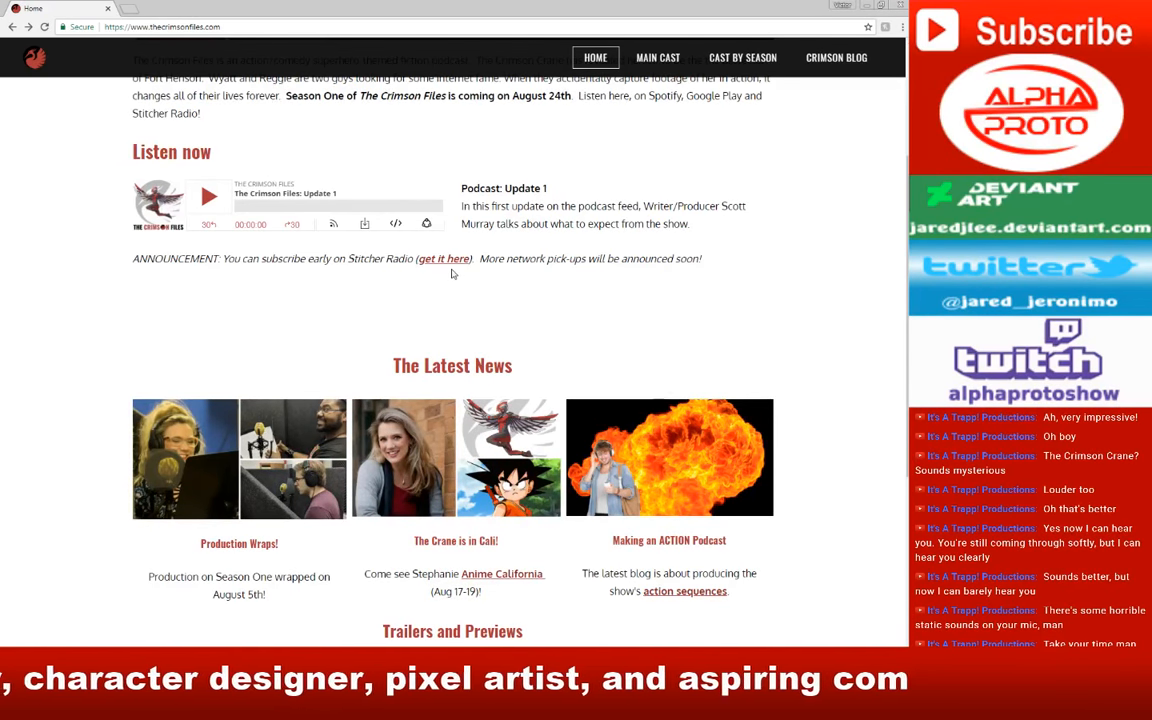
# Step: Look over the home page's news section and play the podcast episode "Update 1"
pyautogui.scroll(-3, 451, 273)
pyautogui.scroll(5, 404, 313)
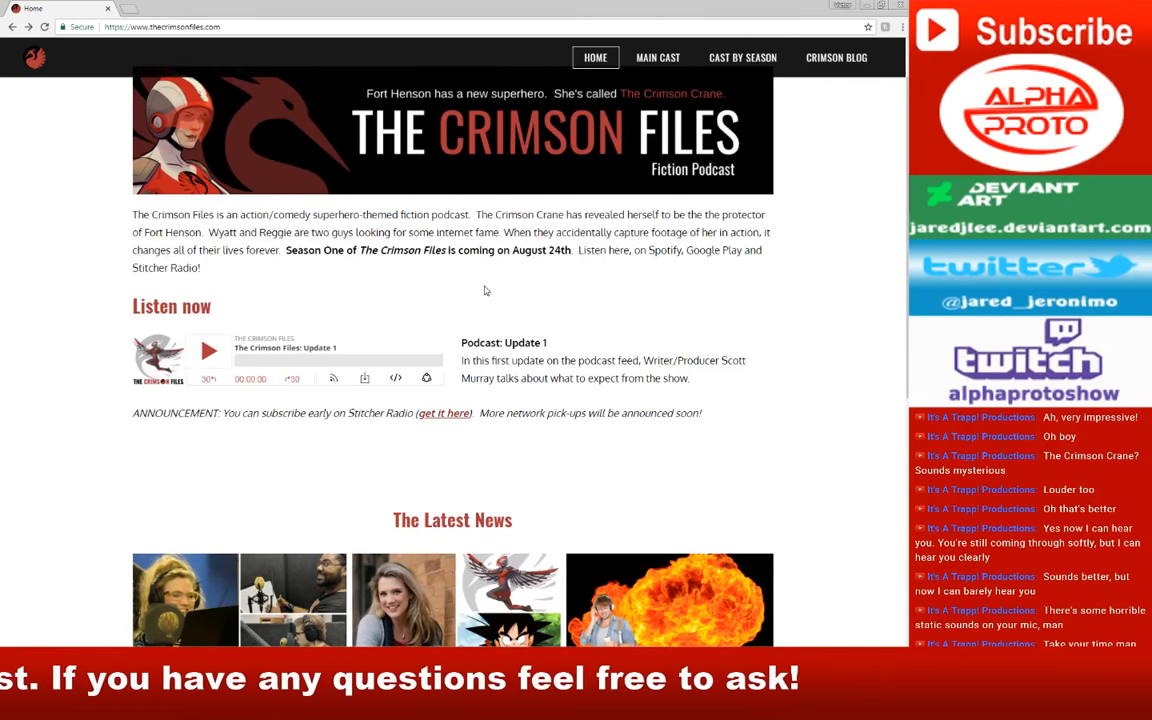
pyautogui.click(208, 360)
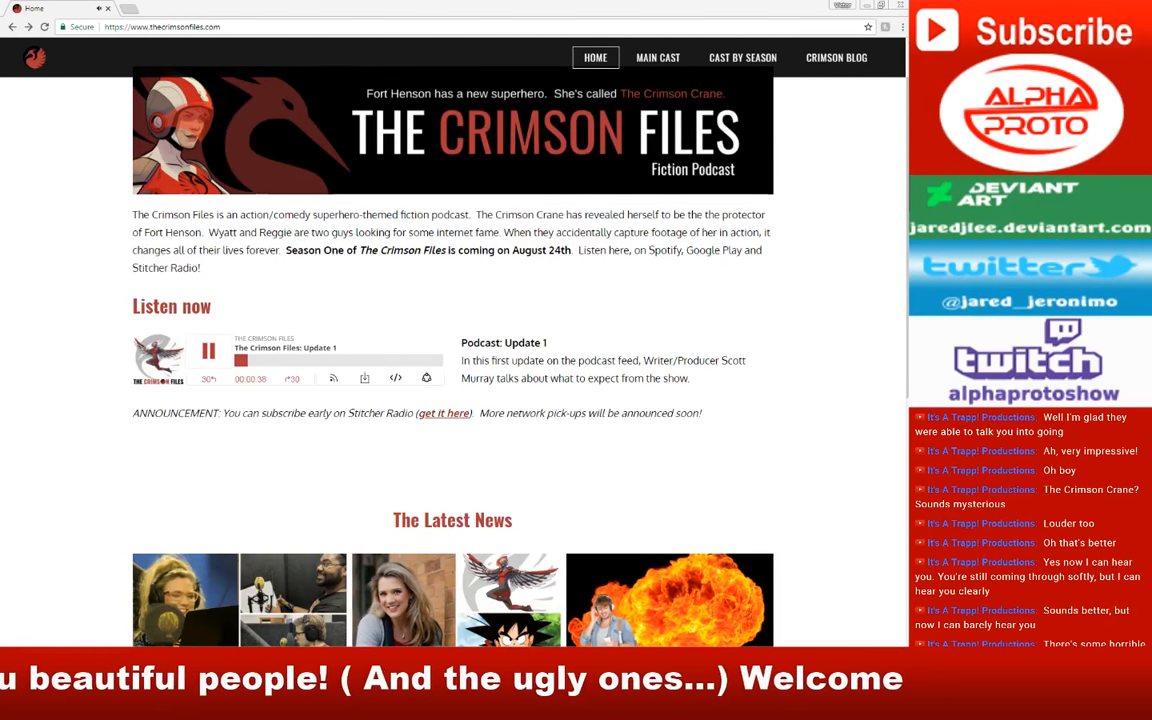
# Step: Switch to GaleBrowser, find felicia-closemp.gif among the Darkstalkers sprites, and open it in the web browser
pyautogui.hotkey('alt', 'Tab')
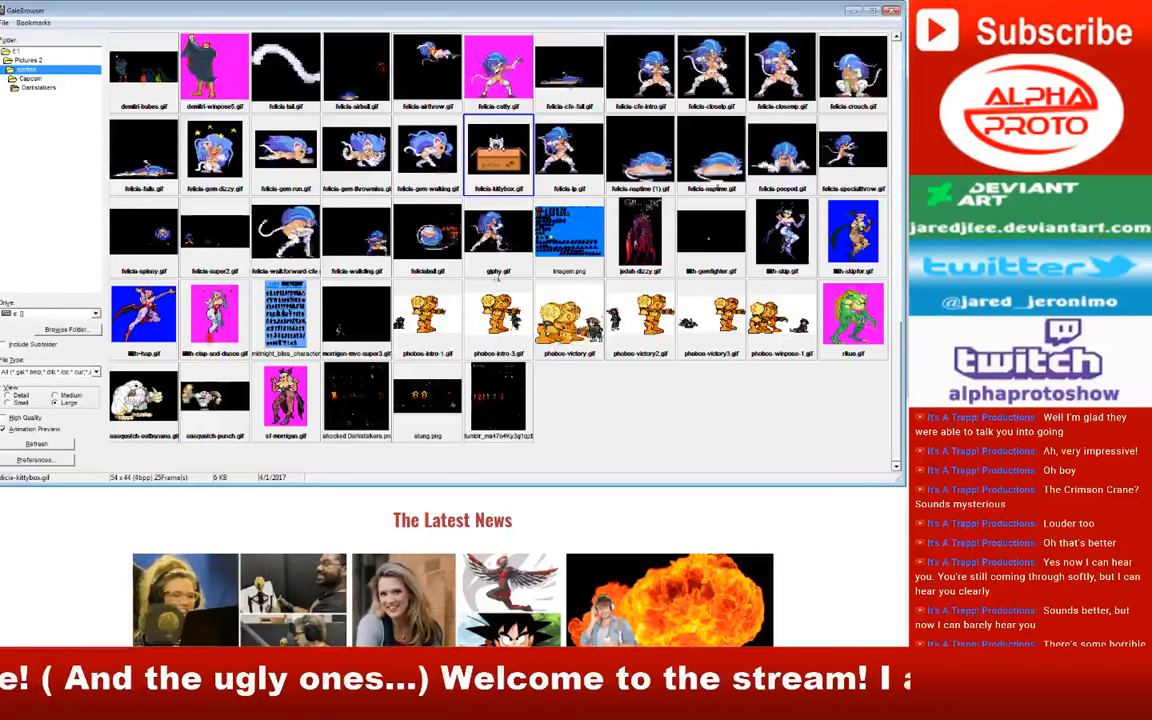
pyautogui.scroll(2, 497, 280)
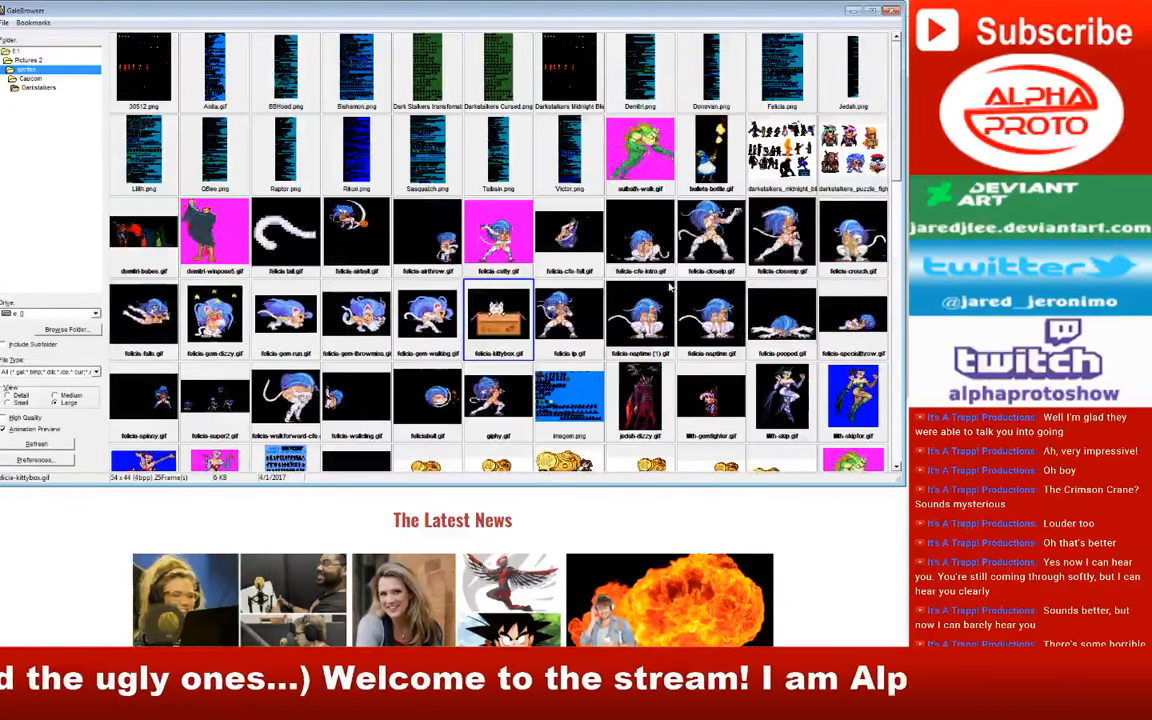
pyautogui.click(782, 236)
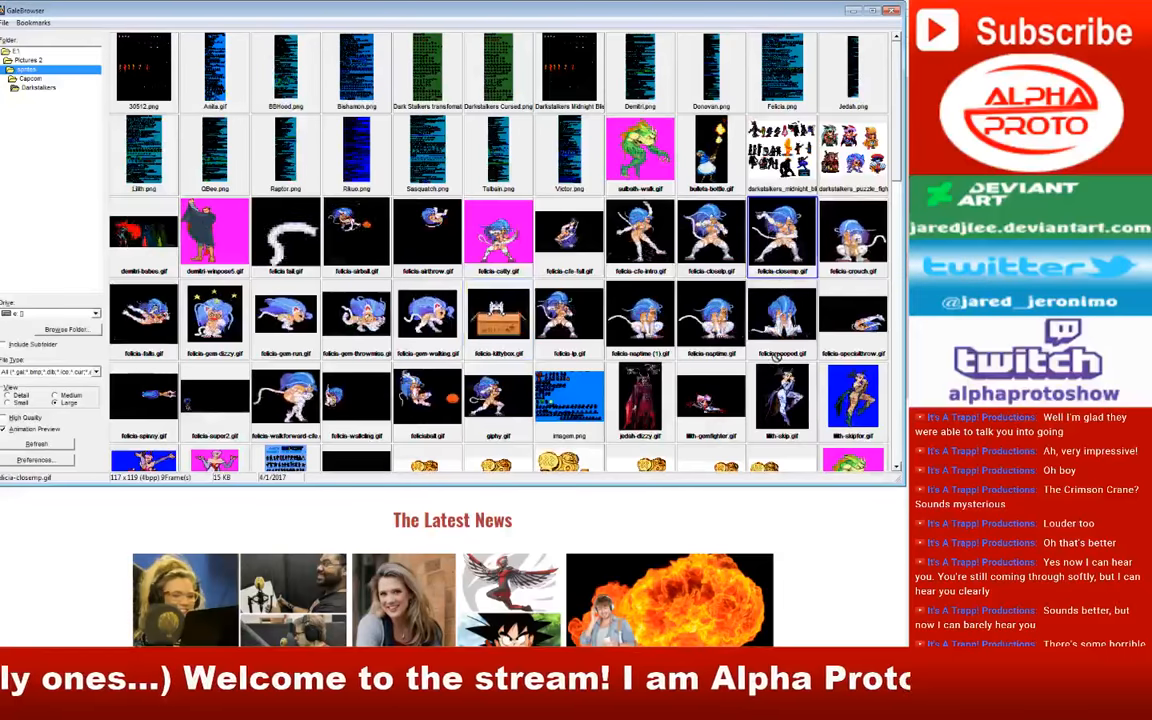
pyautogui.moveTo(825, 542); pyautogui.dragTo(825, 541)
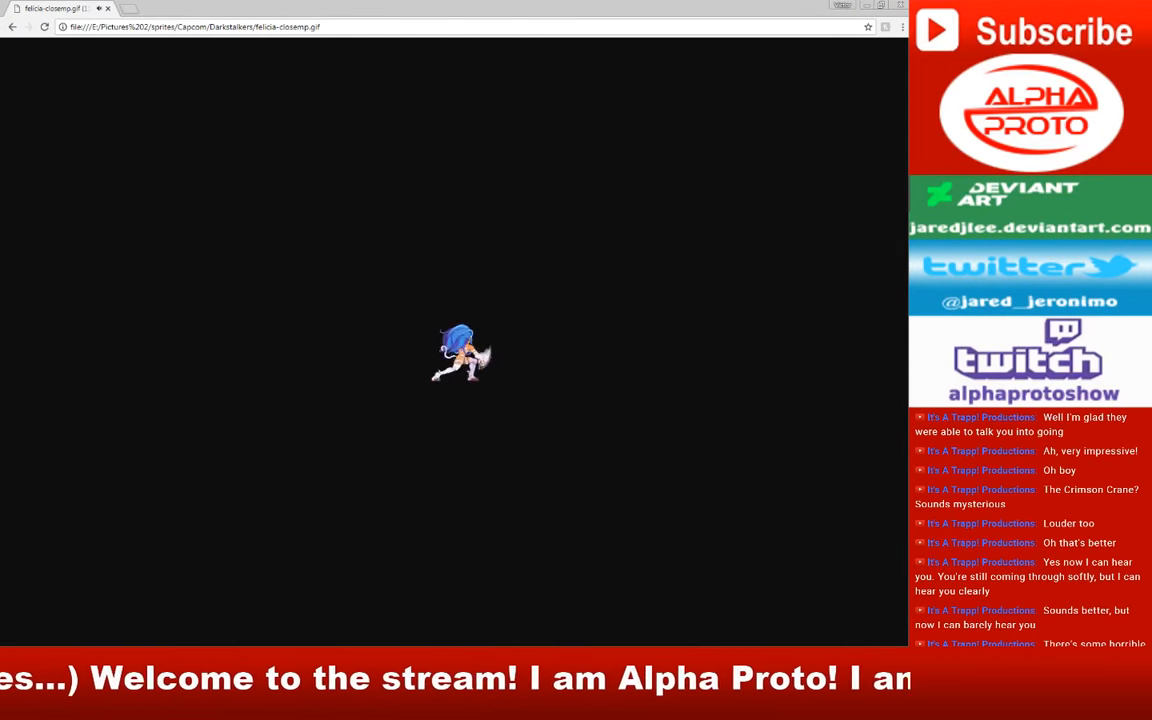
# Step: Go back to The Crimson Files home page, replay "Update 1", and return to the sprite in GraphicsGale
pyautogui.click(12, 27)
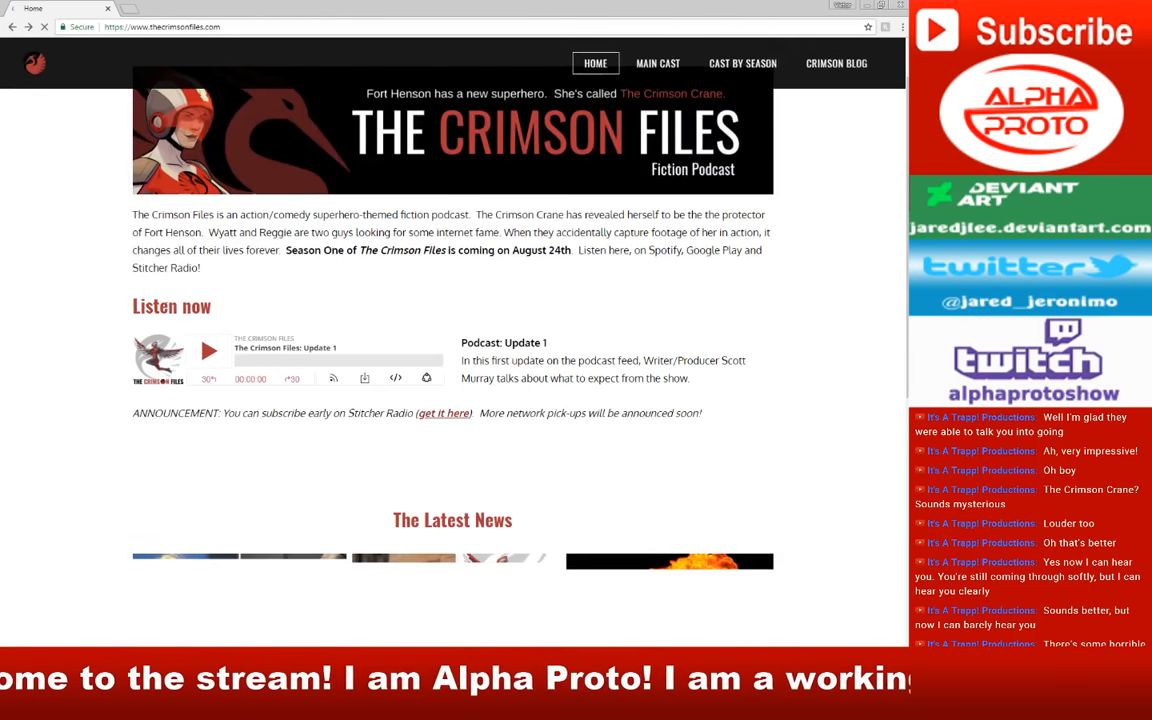
pyautogui.click(209, 351)
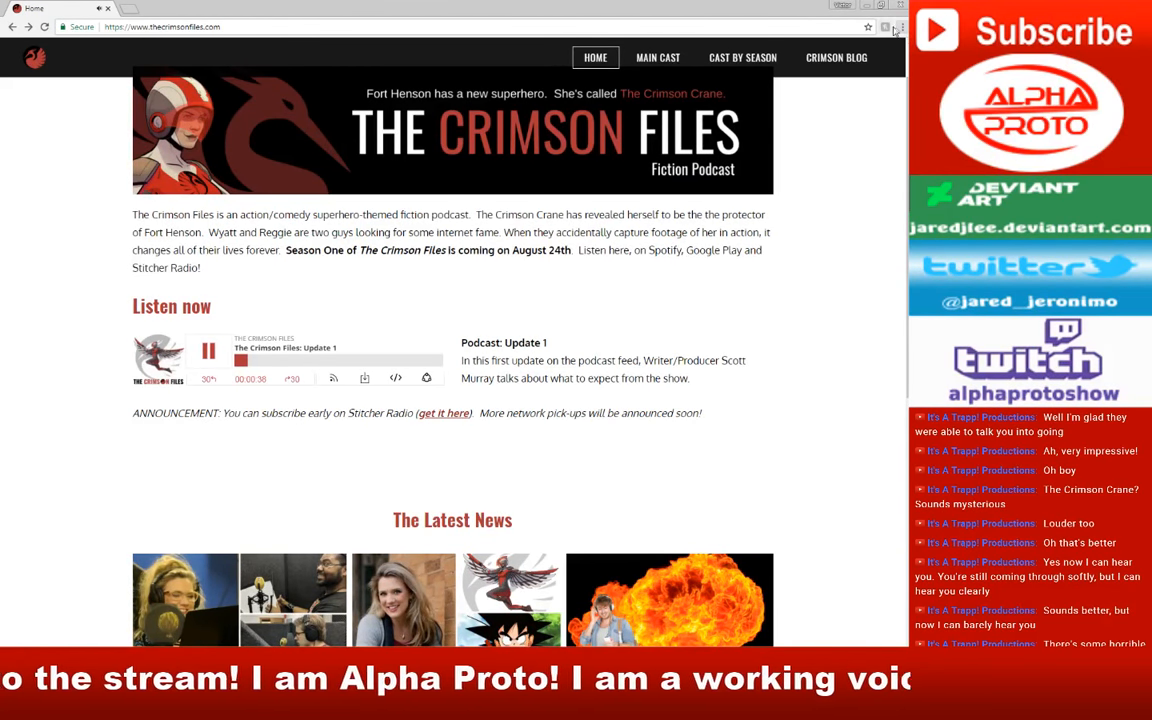
pyautogui.click(867, 6)
pyautogui.click(892, 10)
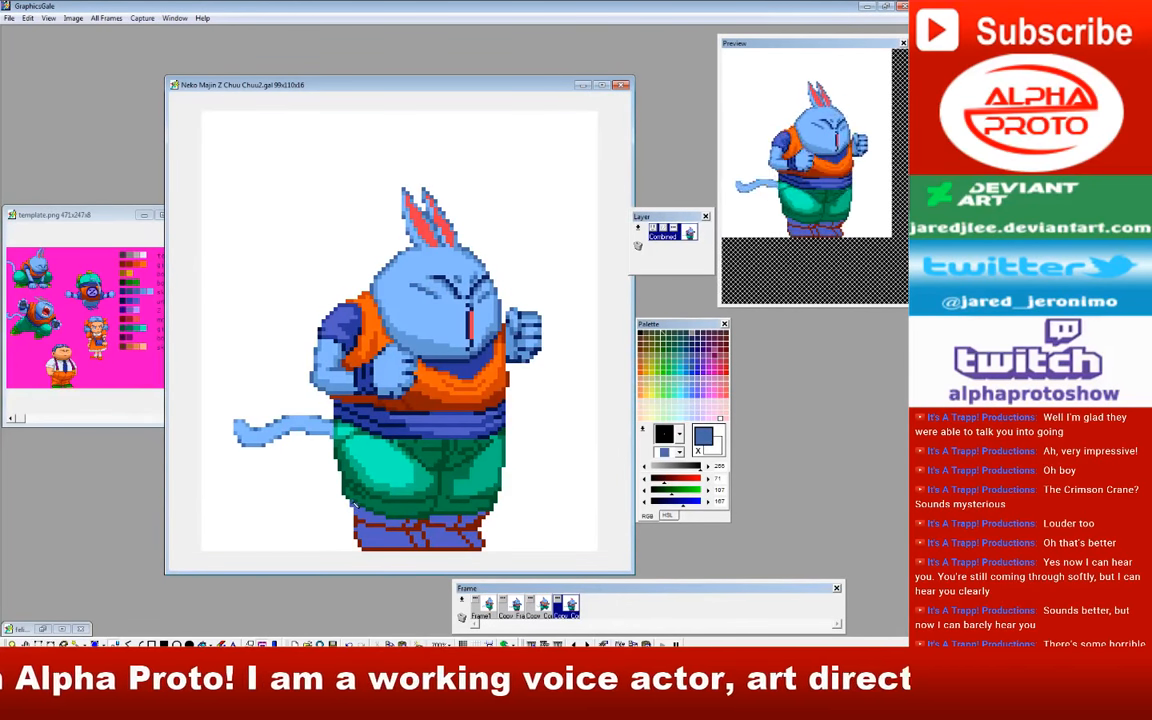
# Step: Touch up the light green highlight on the right-hand trouser leg in the fourth frame, sampling the trousers' greens
pyautogui.rightClick(360, 523)
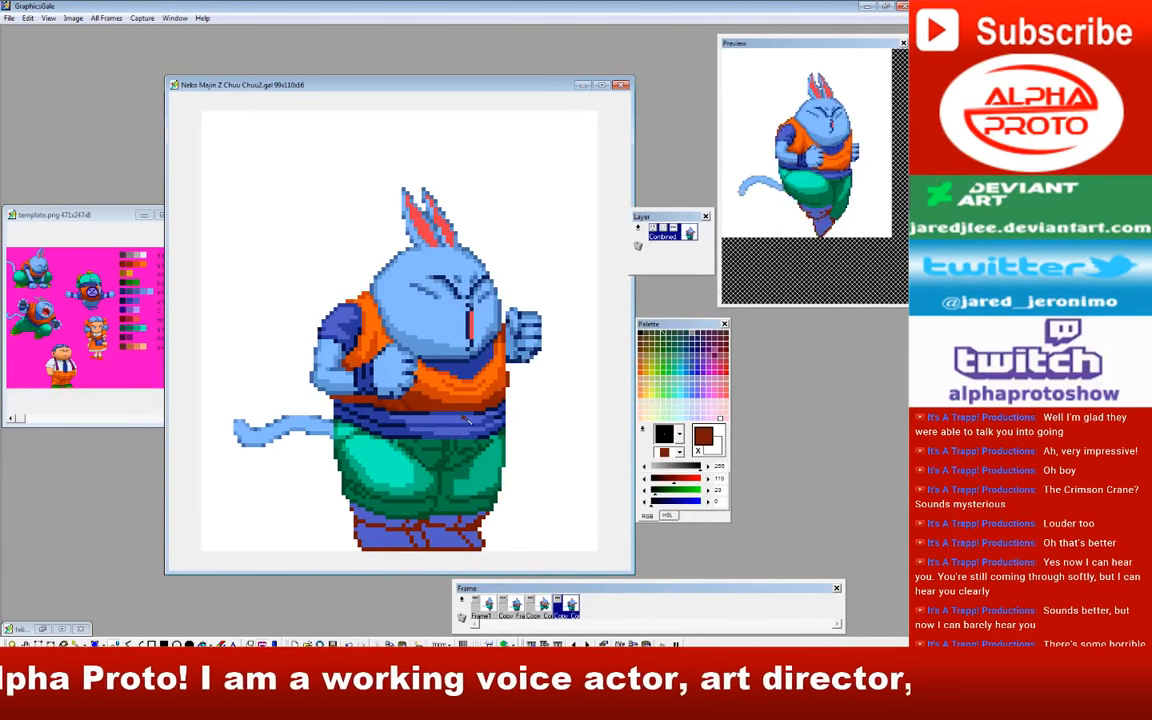
pyautogui.rightClick(390, 466)
pyautogui.moveTo(495, 455); pyautogui.dragTo(484, 469)
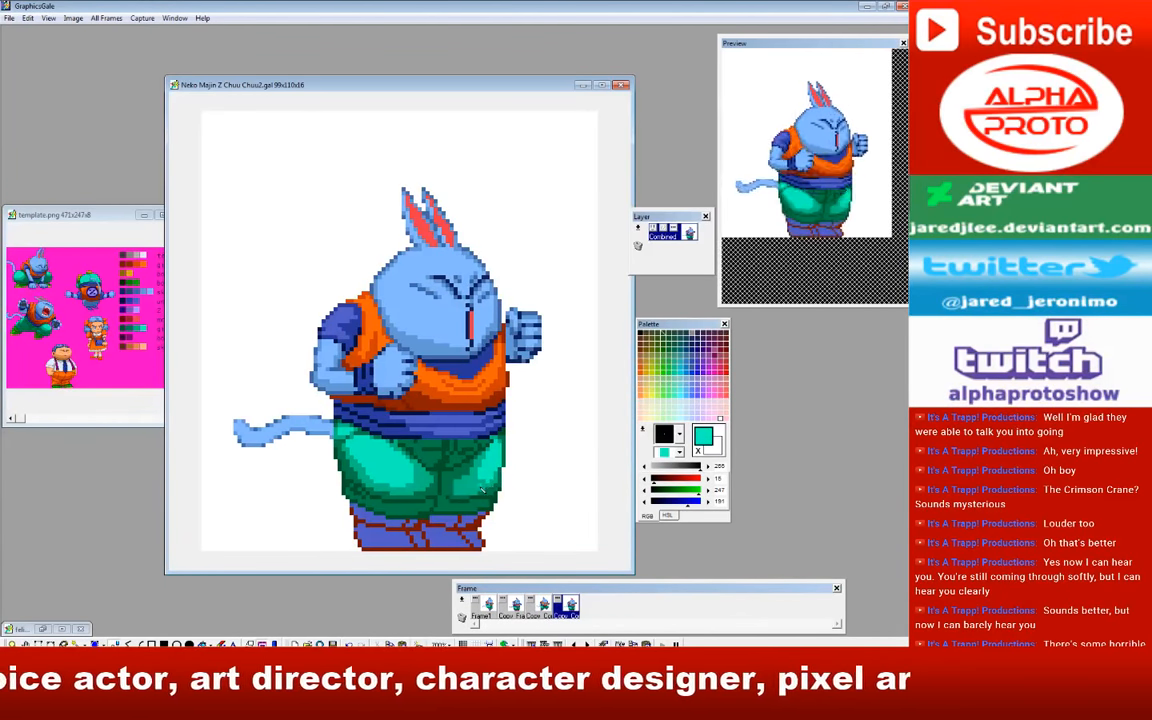
pyautogui.rightClick(482, 490)
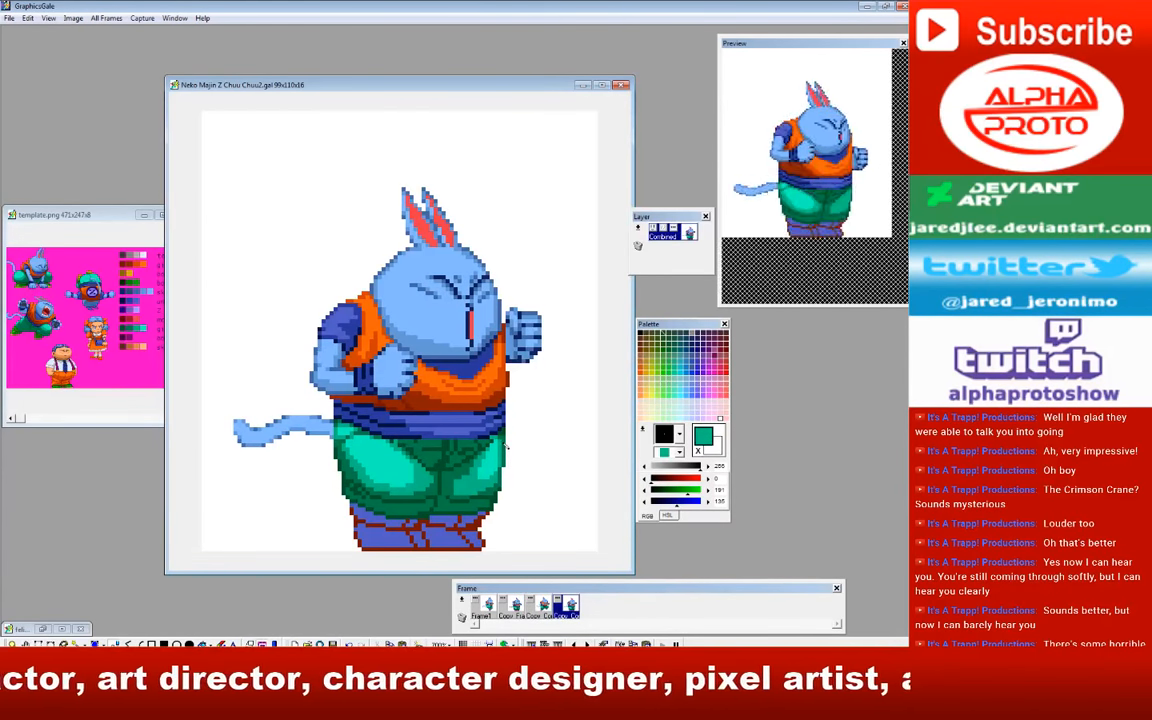
pyautogui.rightClick(501, 458)
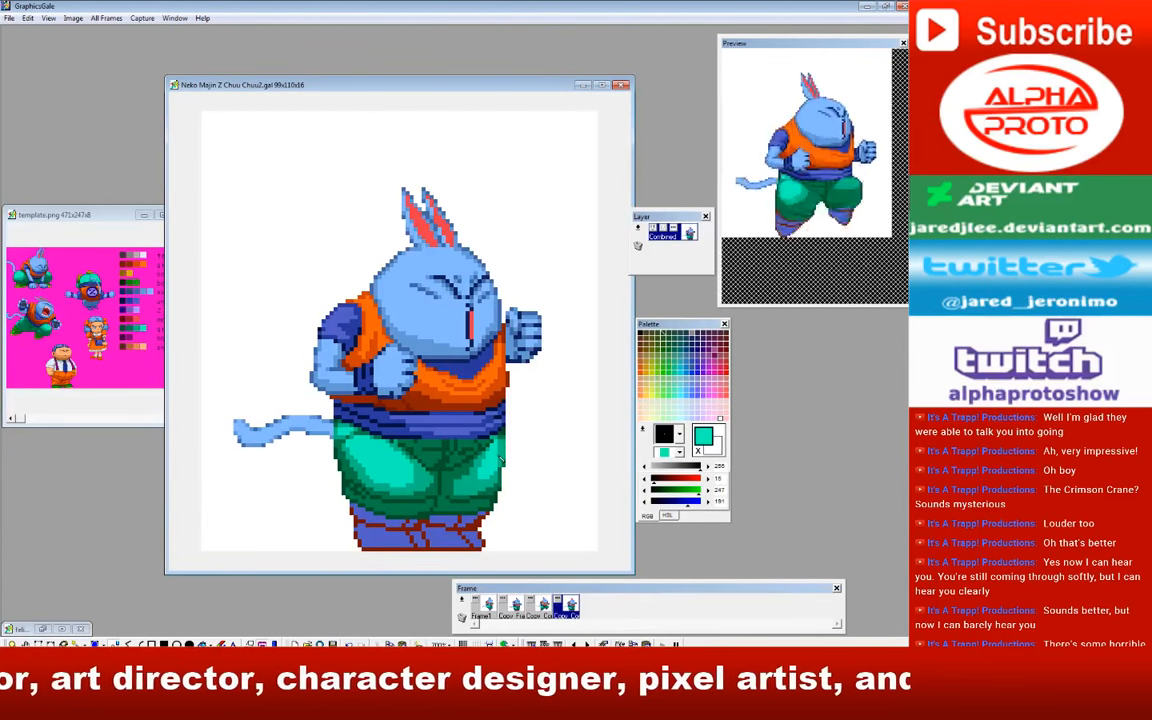
# Step: Copy the fourth frame's right-hand trouser leg and paste it onto a new layer in the second frame
pyautogui.moveTo(506, 433)
pyautogui.mouseDown()
pyautogui.moveTo(511, 490)
pyautogui.moveTo(516, 451)
pyautogui.mouseUp()
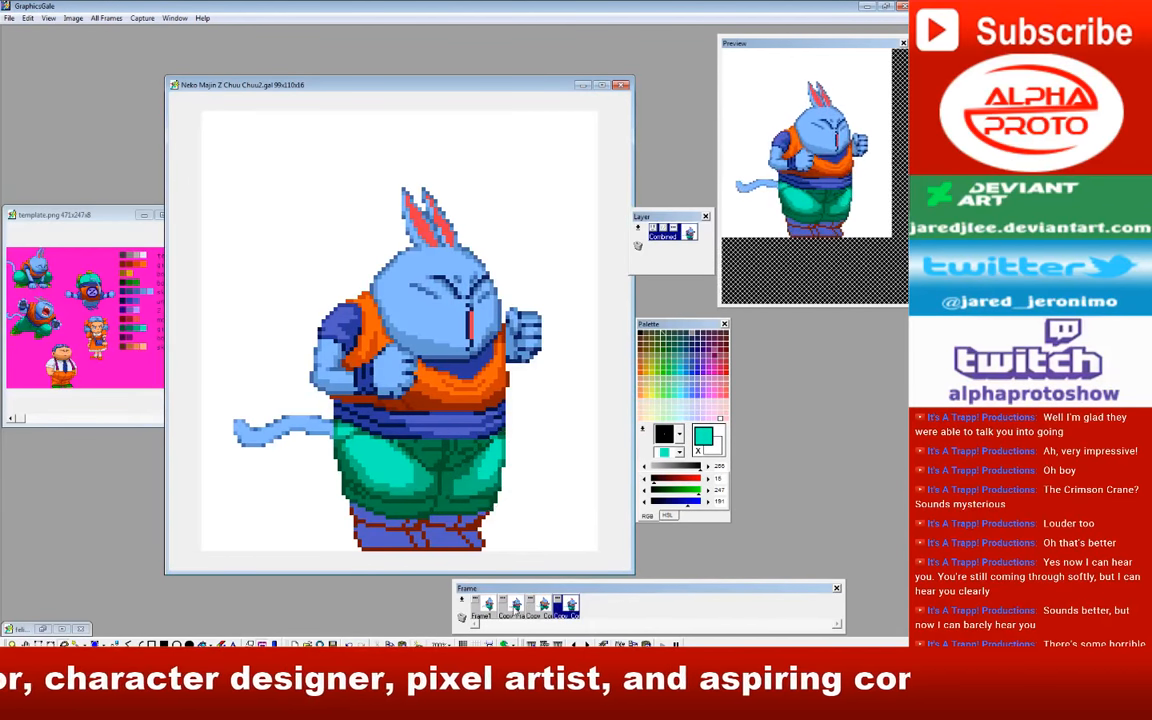
pyautogui.click(513, 604)
pyautogui.hotkey('ctrl', 'v')
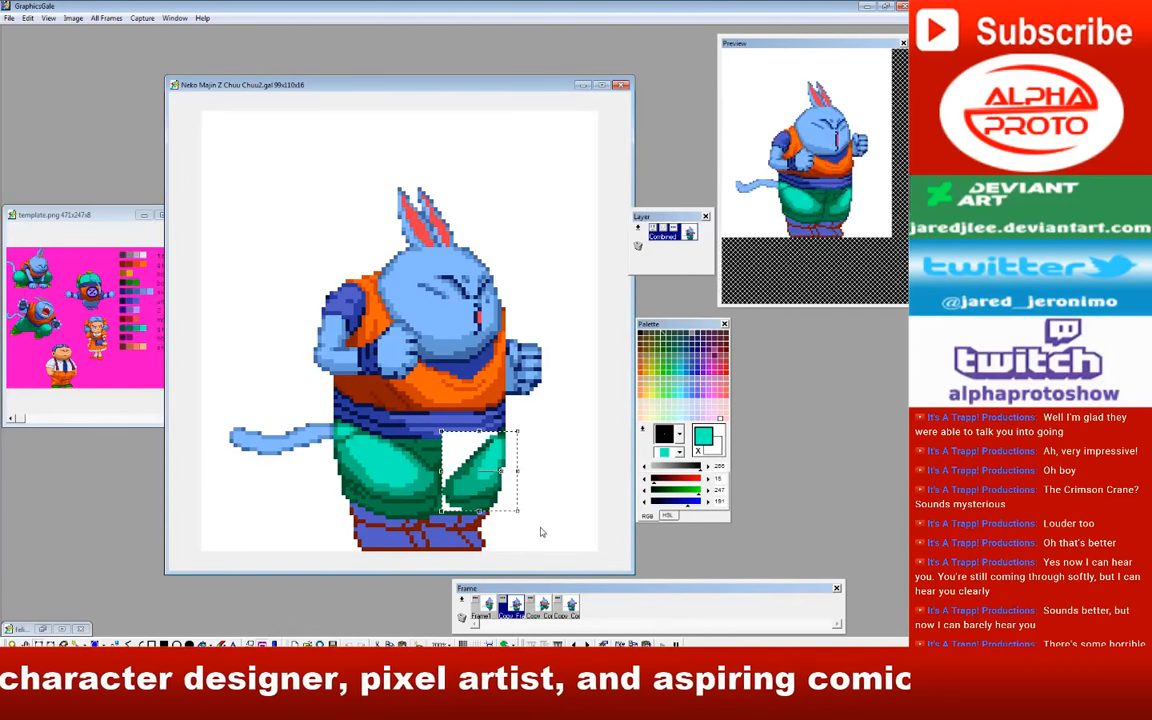
pyautogui.hotkey('ctrl', 'z')
pyautogui.click(638, 228)
pyautogui.click(664, 238)
pyautogui.hotkey('ctrl', 'v')
pyautogui.click(536, 484)
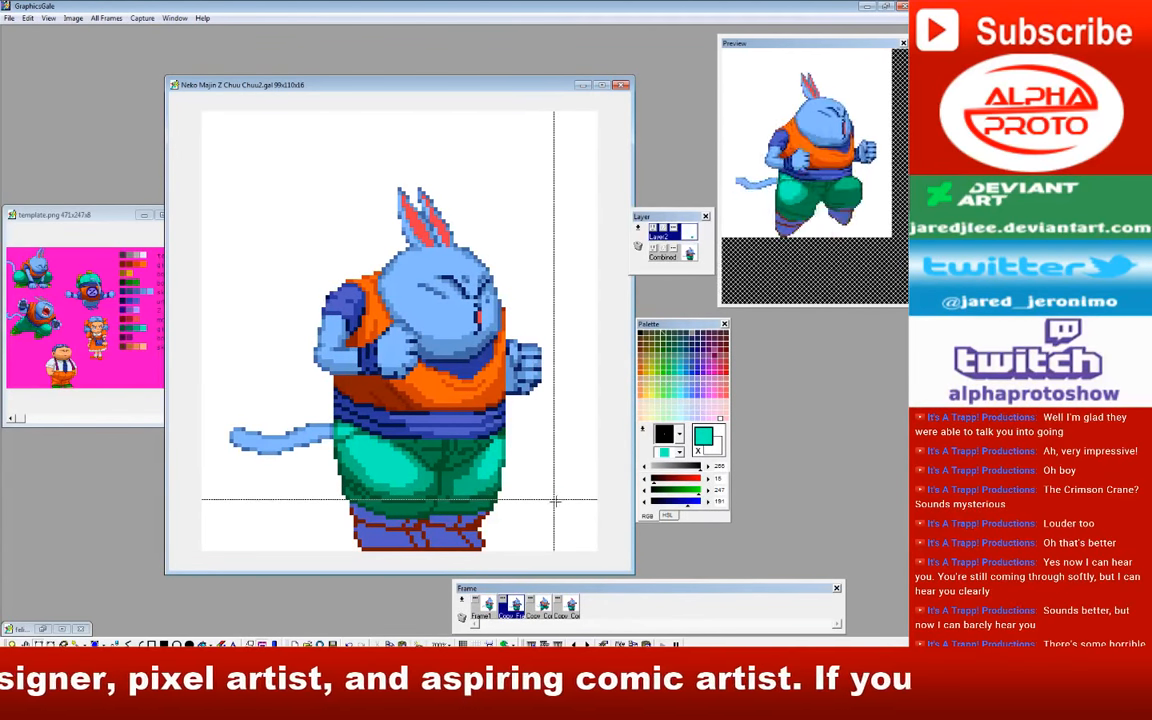
# Step: Try to copy the boots from the second frame's new layer and paste them into the fourth frame
pyautogui.rightClick(480, 530)
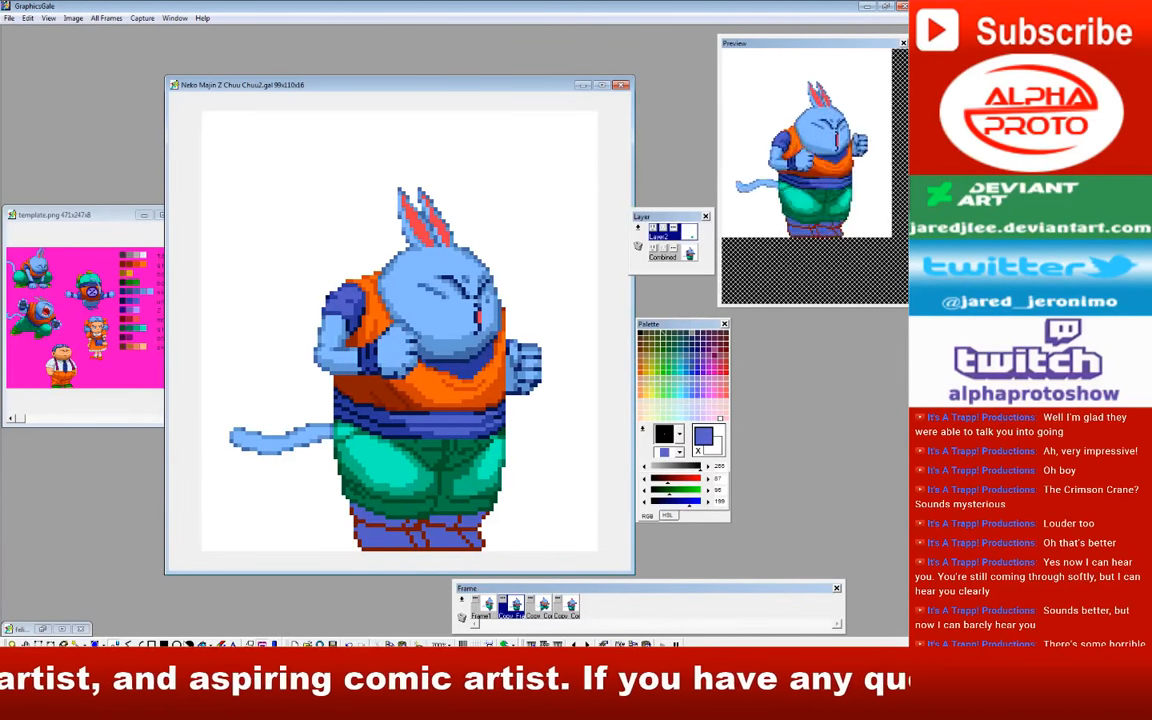
pyautogui.moveTo(514, 502); pyautogui.dragTo(329, 552)
pyautogui.click(540, 509)
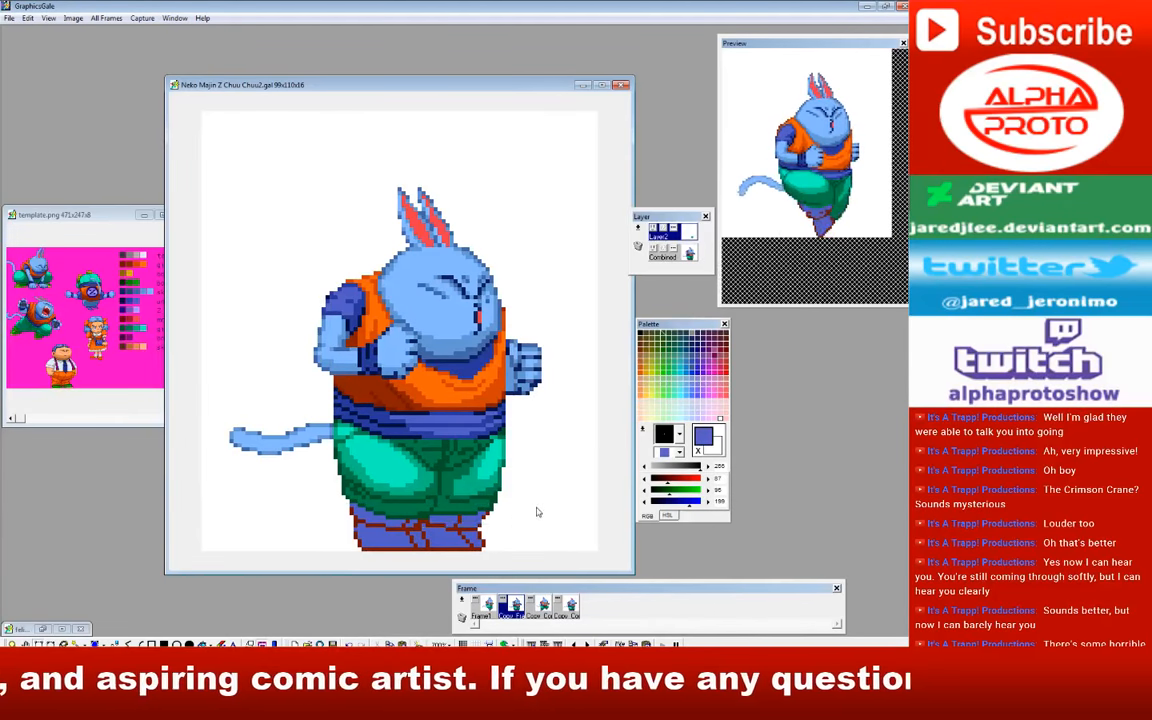
pyautogui.click(559, 605)
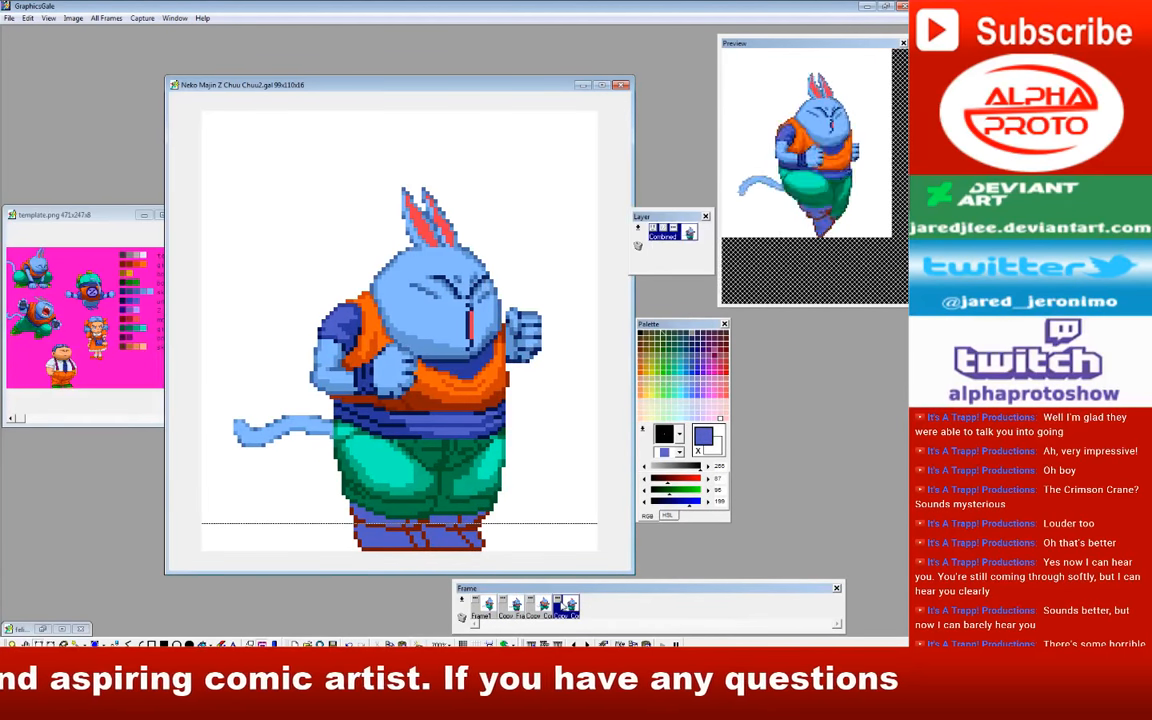
pyautogui.hotkey('ctrl', 'v')
pyautogui.click(549, 530)
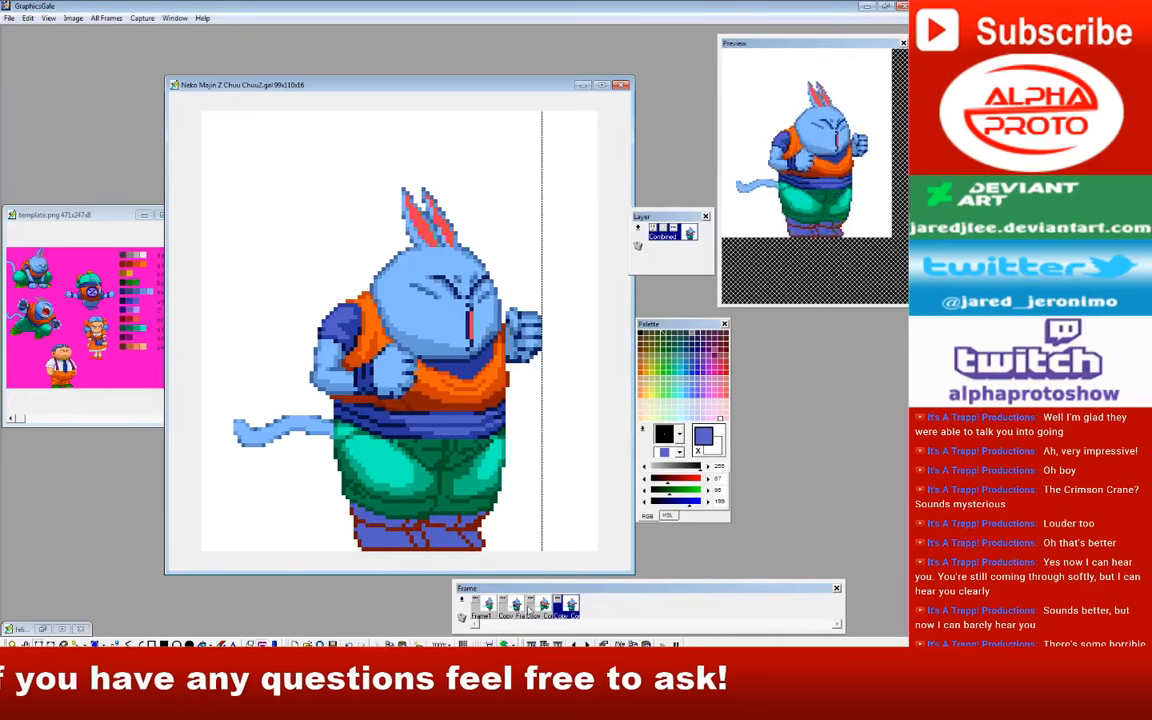
pyautogui.click(512, 605)
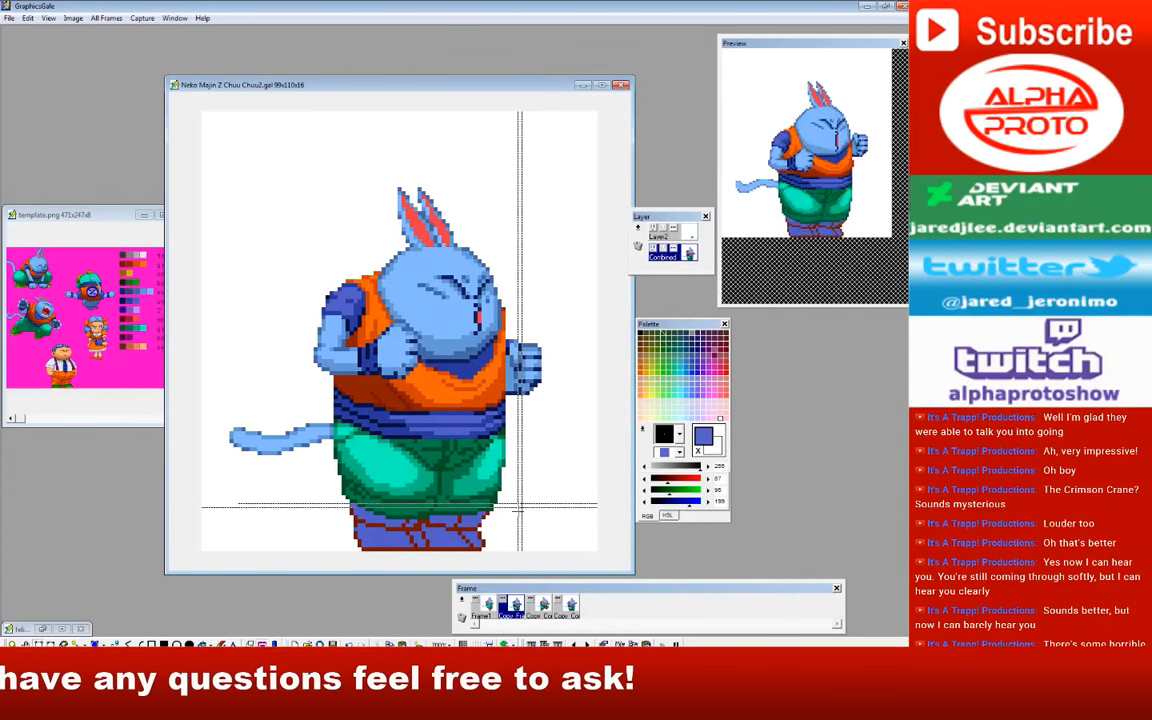
pyautogui.moveTo(341, 584); pyautogui.dragTo(521, 503)
pyautogui.rightClick(660, 232)
pyautogui.rightClick(681, 220)
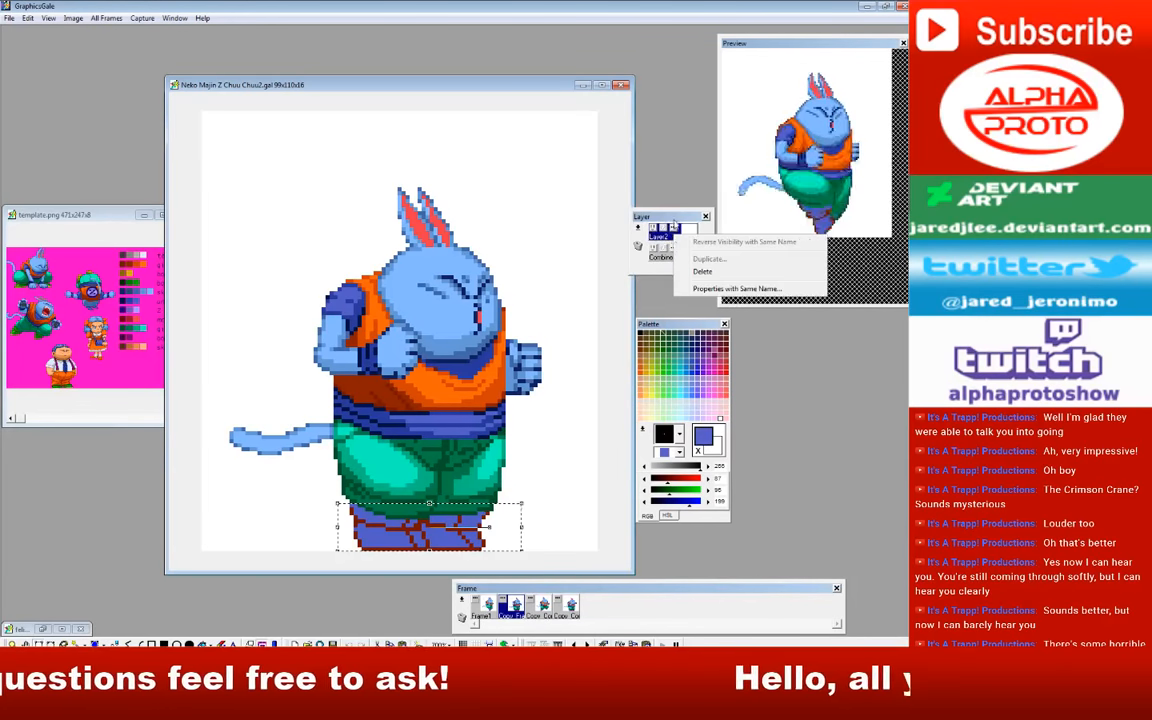
pyautogui.click(675, 260)
pyautogui.rightClick(676, 259)
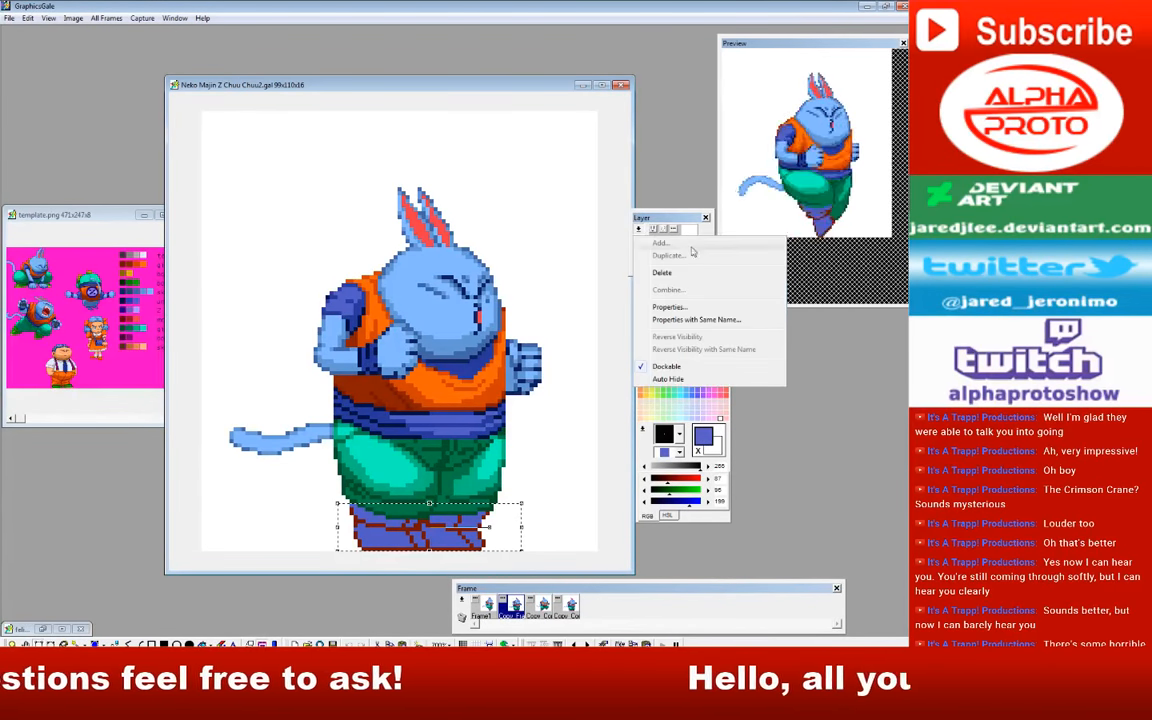
pyautogui.click(571, 468)
pyautogui.click(566, 456)
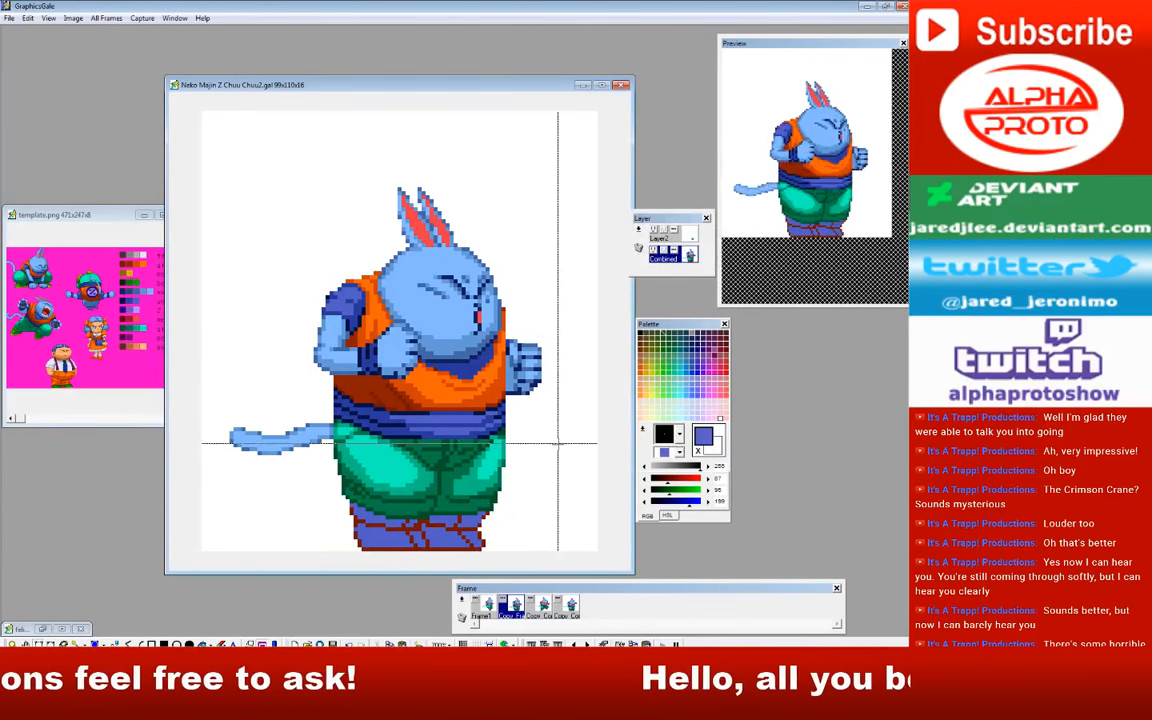
# Step: Combine the second frame's two layers into one and delete the original layers
pyautogui.rightClick(647, 232)
pyautogui.click(668, 276)
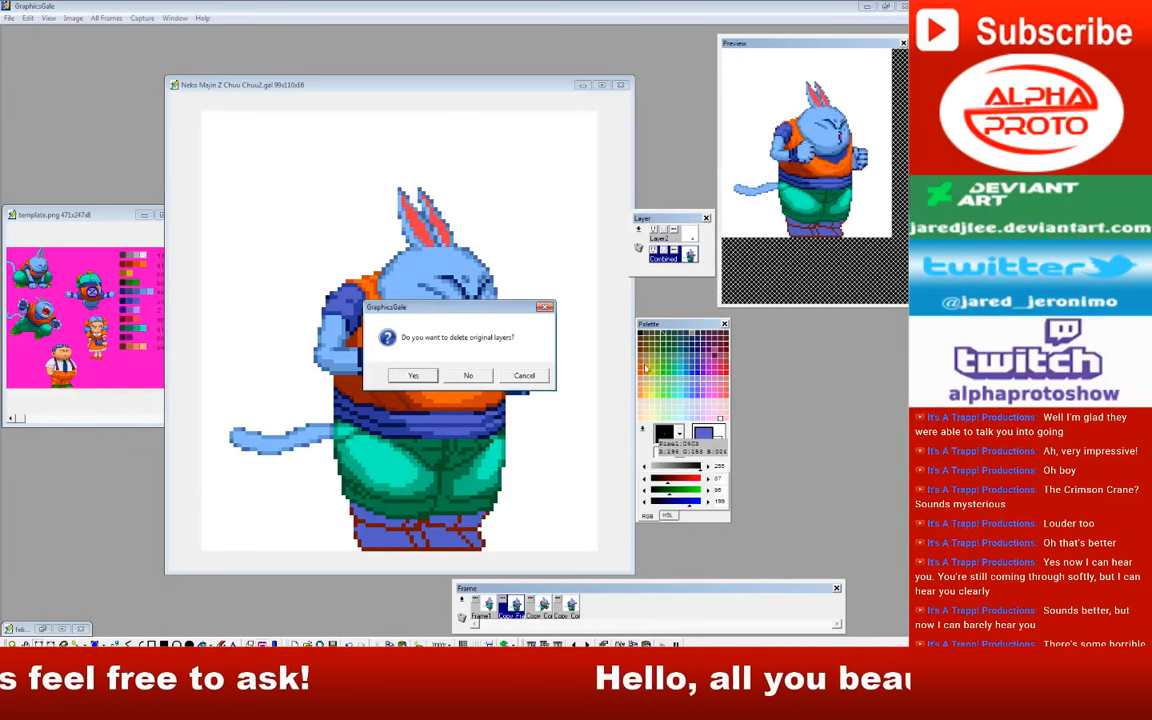
pyautogui.click(424, 376)
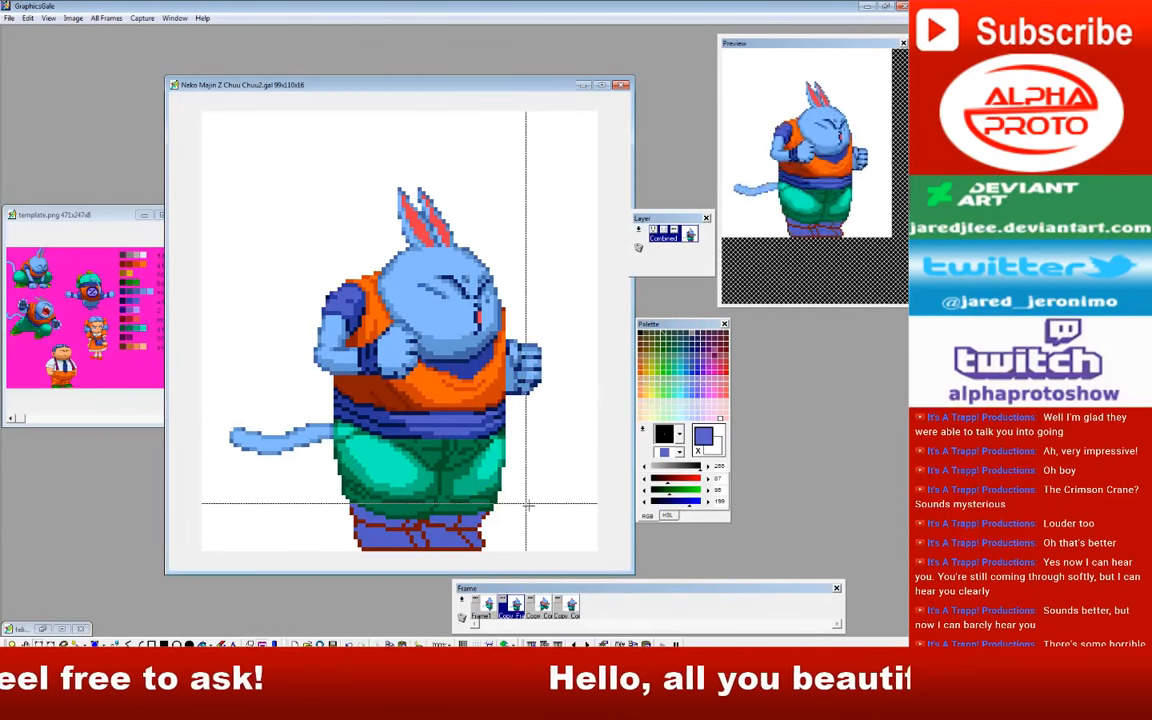
# Step: Copy the boots from the second frame and paste them over the boots in the fourth frame
pyautogui.moveTo(530, 500); pyautogui.dragTo(338, 560)
pyautogui.hotkey('ctrl', 'c')
pyautogui.click(570, 605)
pyautogui.hotkey('ctrl', 'v')
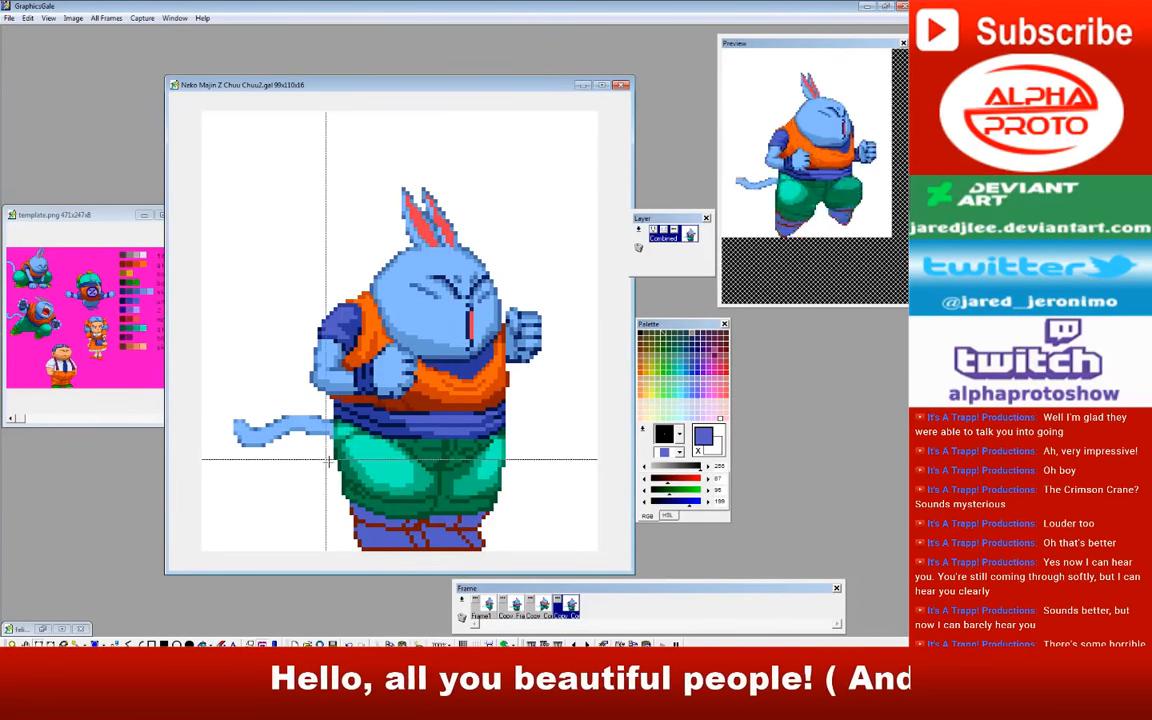
# Step: Flip repeatedly between the second and fourth frames to compare the trousers and boots
pyautogui.click(509, 609)
pyautogui.click(566, 611)
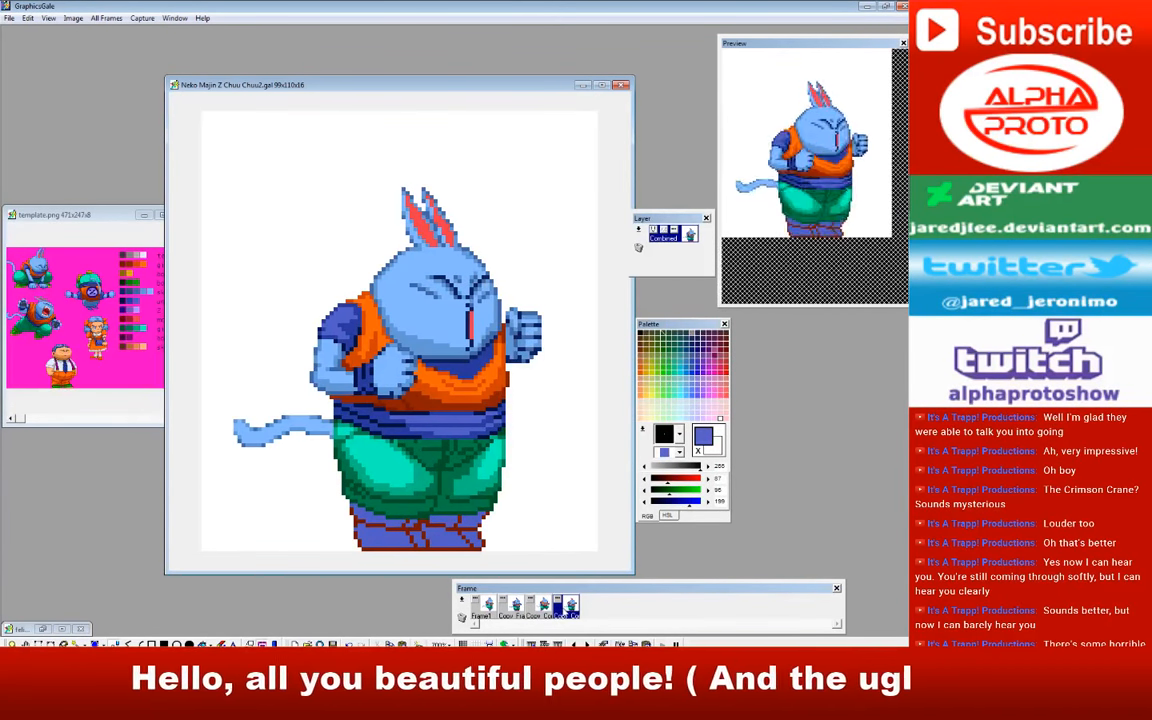
pyautogui.click(513, 618)
pyautogui.click(570, 612)
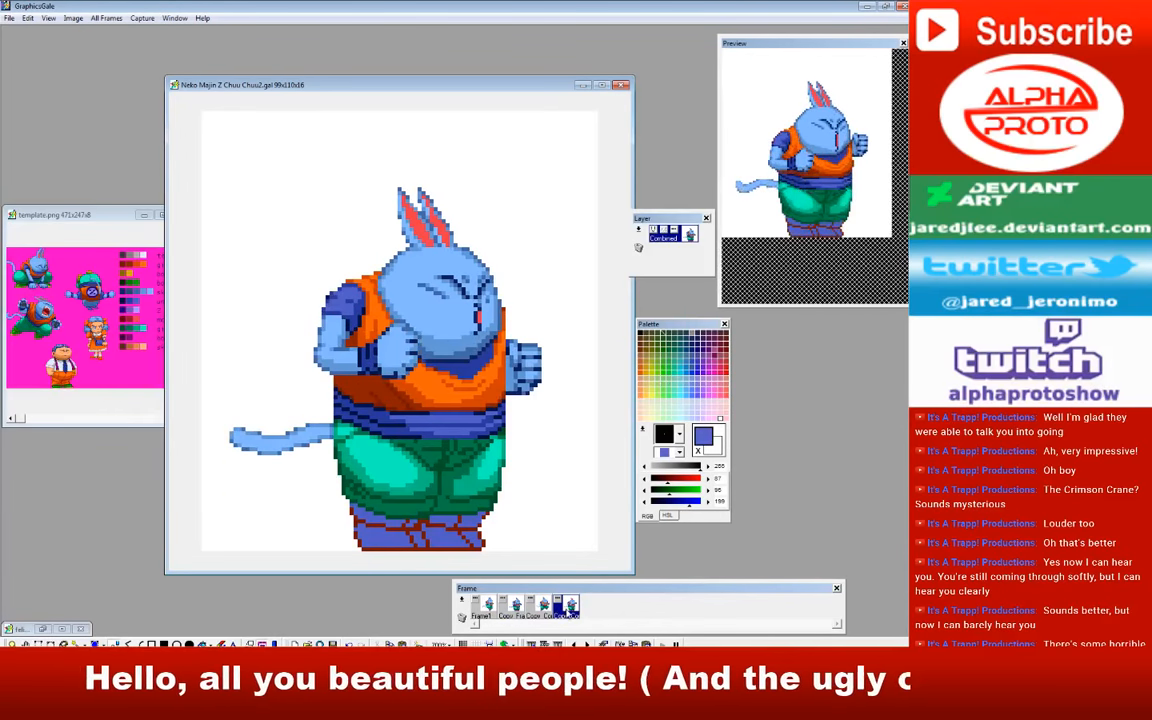
pyautogui.click(512, 613)
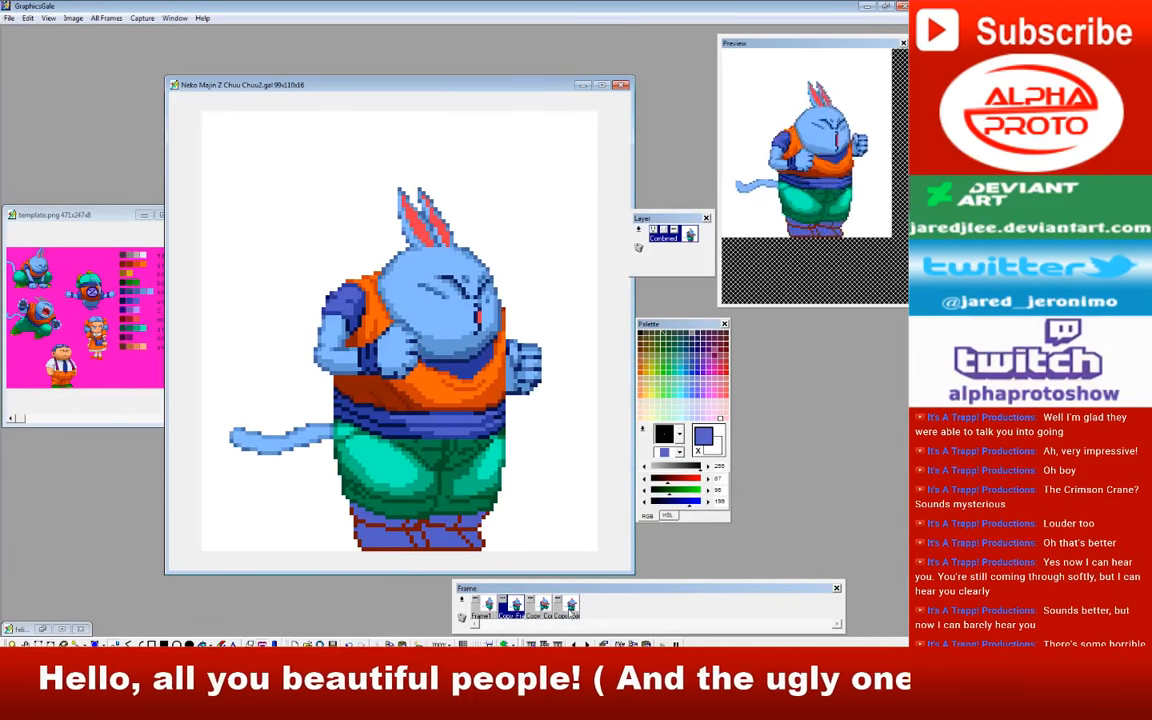
pyautogui.click(567, 612)
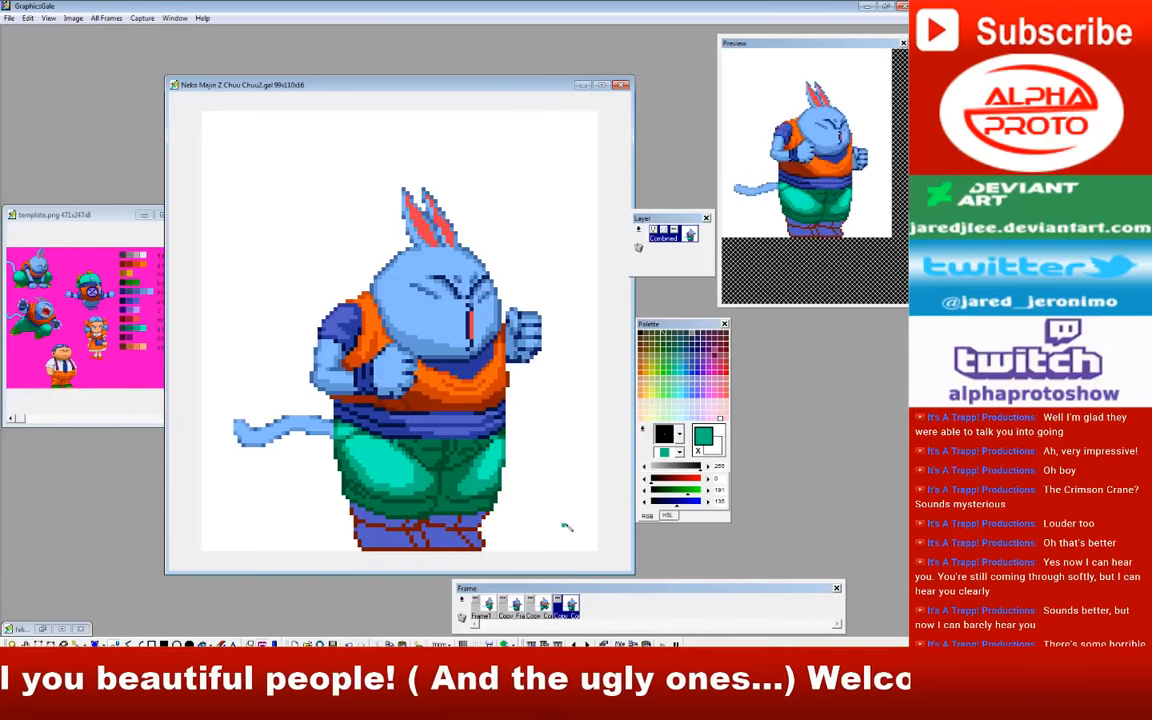
pyautogui.click(512, 612)
pyautogui.click(567, 609)
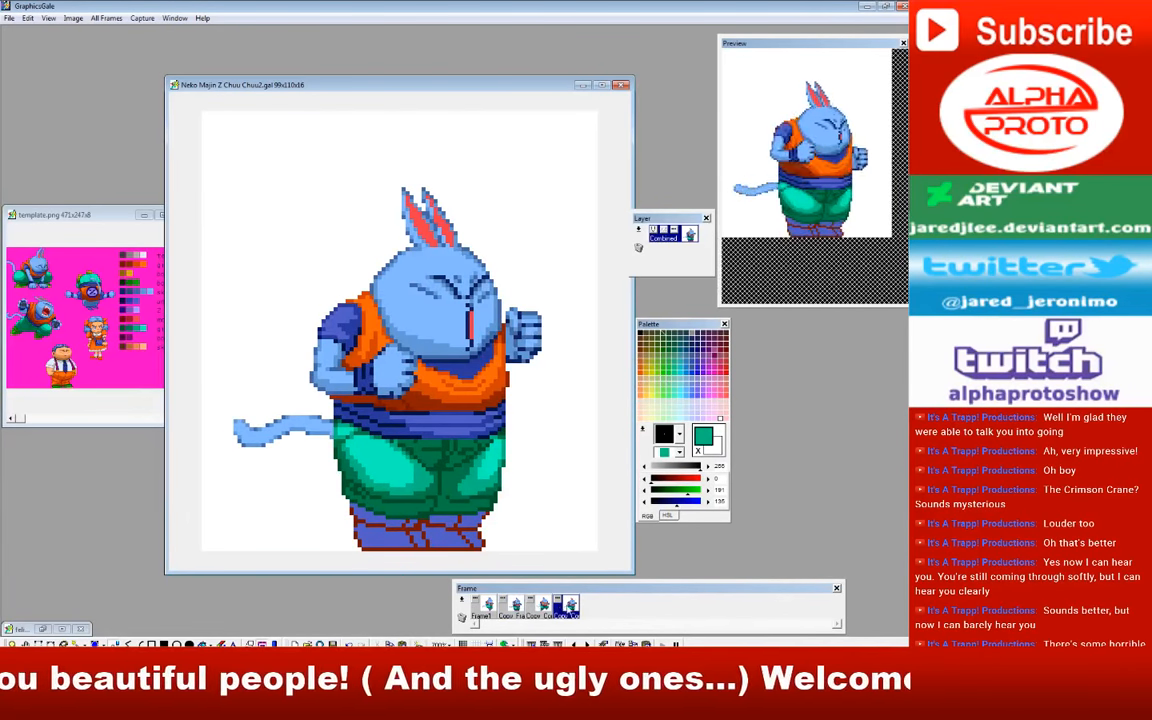
# Step: Sample the mid green from the fourth frame's trousers and compare its leg shading with the second frame
pyautogui.rightClick(406, 446)
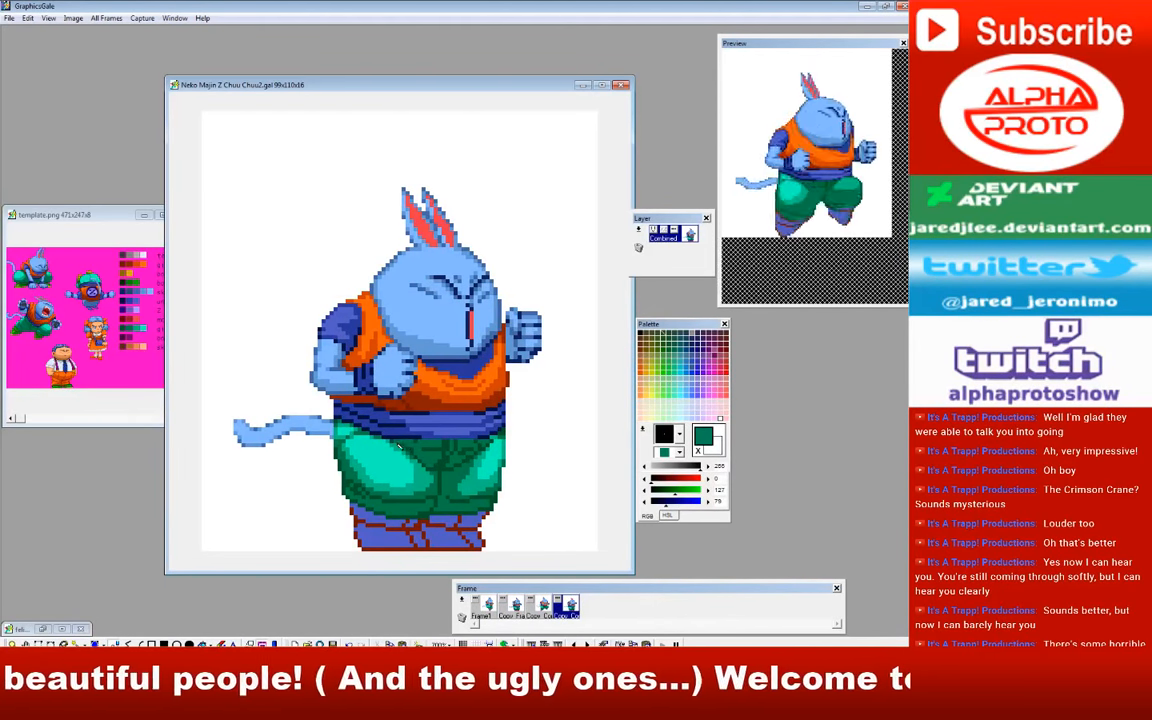
pyautogui.click(516, 609)
pyautogui.click(567, 609)
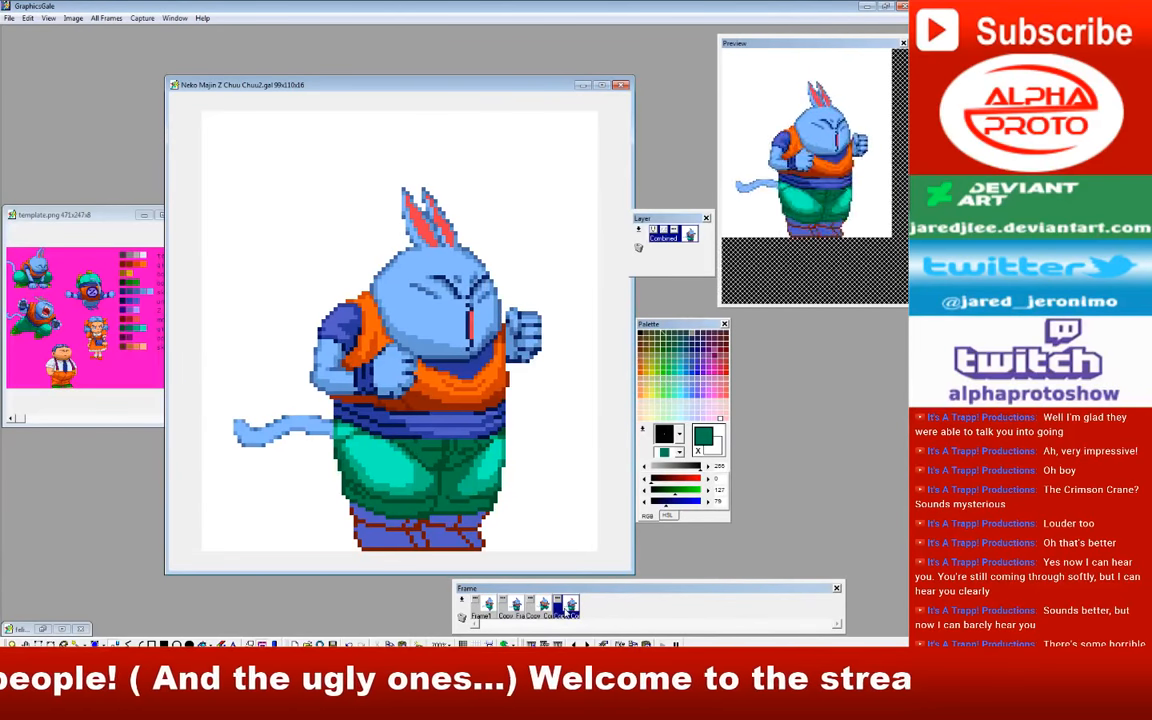
pyautogui.click(518, 611)
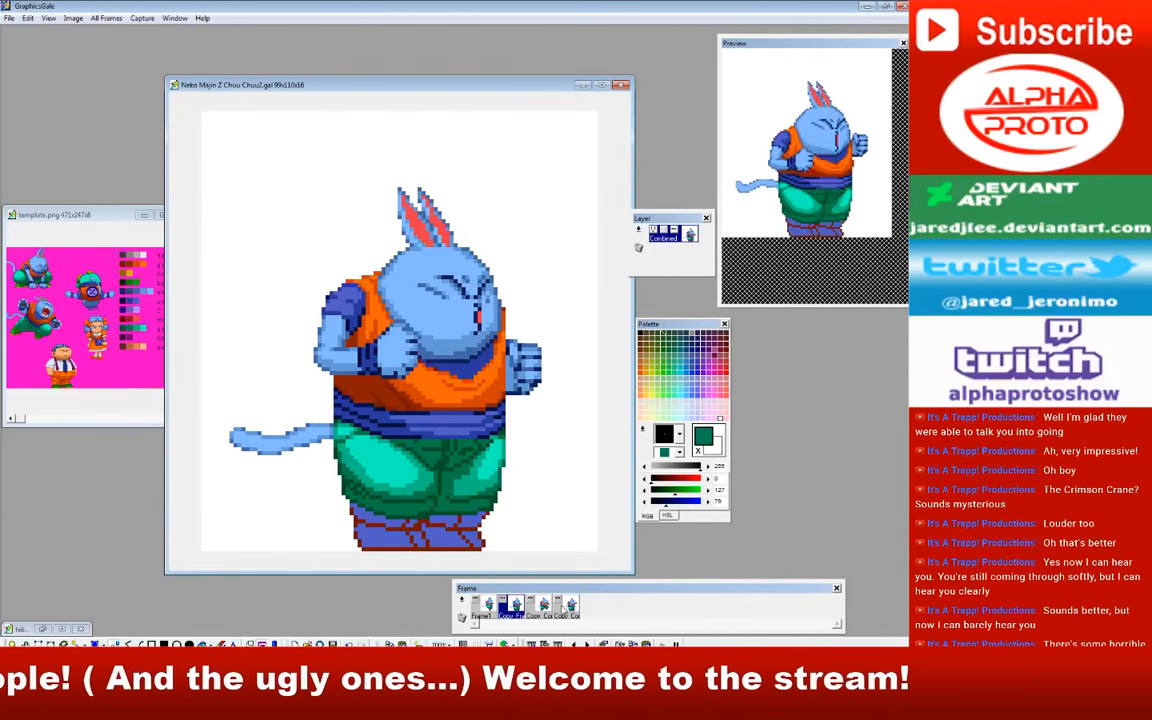
pyautogui.click(567, 611)
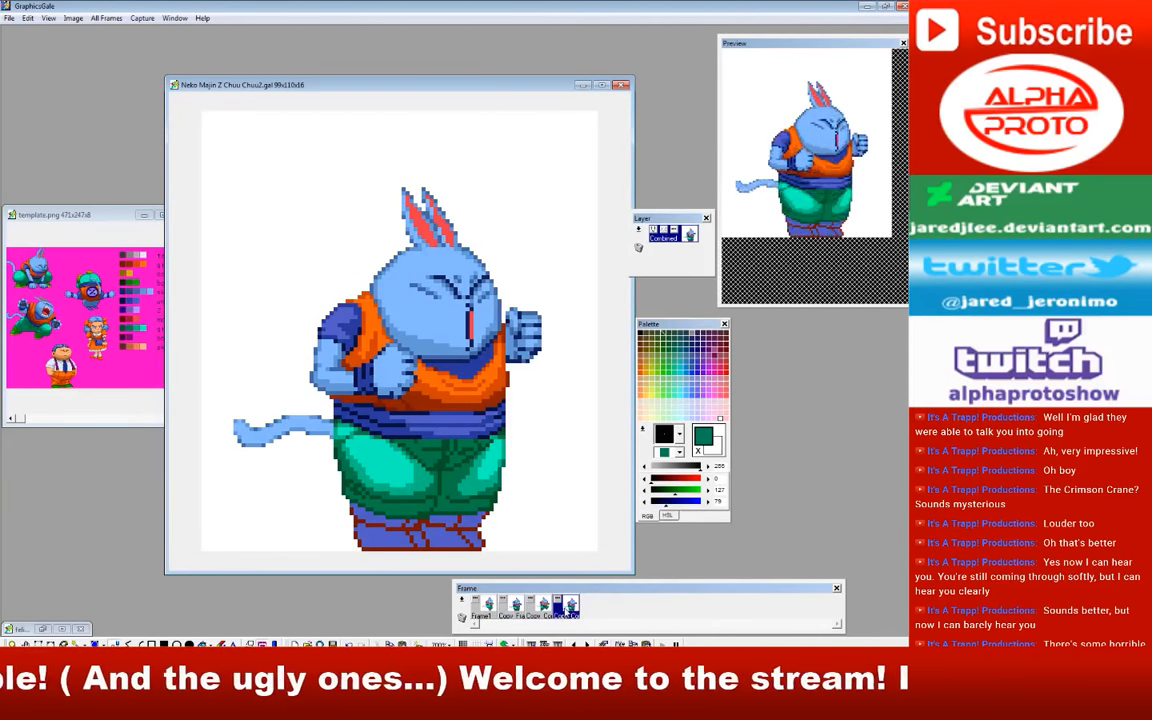
# Step: In the first frame, retouch the boots beside the rear trouser leg with dark red outlines and boot purple
pyautogui.click(484, 610)
pyautogui.rightClick(410, 495)
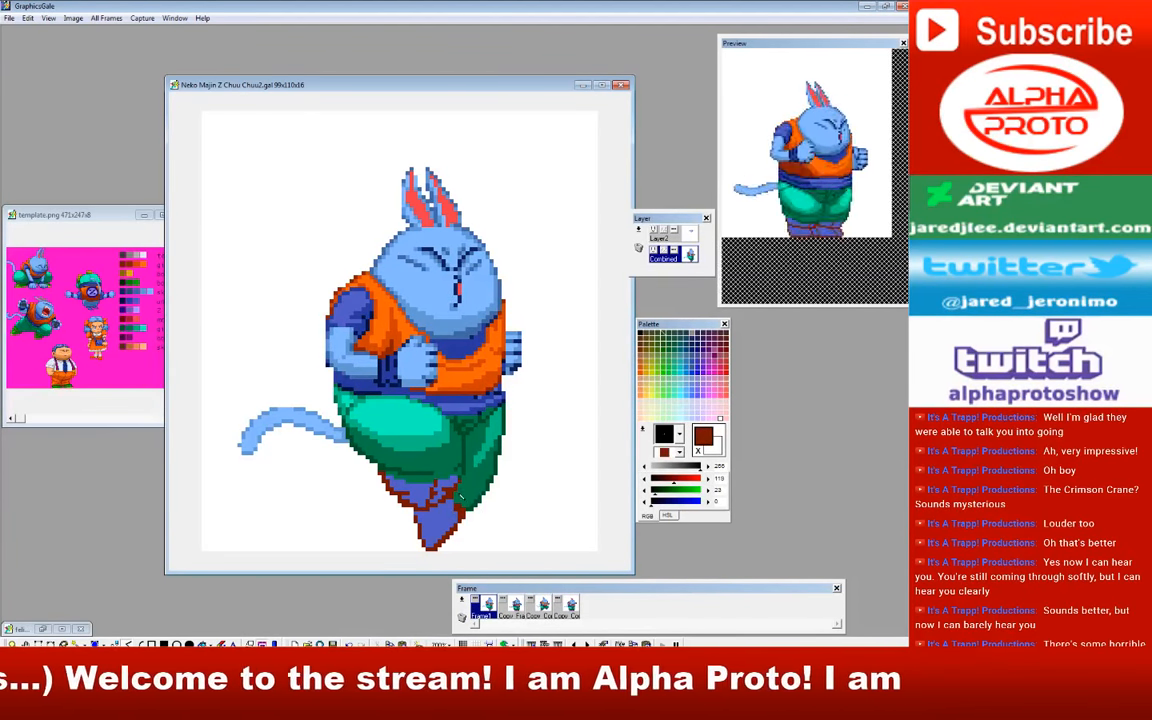
pyautogui.rightClick(462, 489)
pyautogui.rightClick(459, 514)
pyautogui.moveTo(460, 487); pyautogui.dragTo(467, 508)
pyautogui.rightClick(445, 502)
pyautogui.click(458, 495)
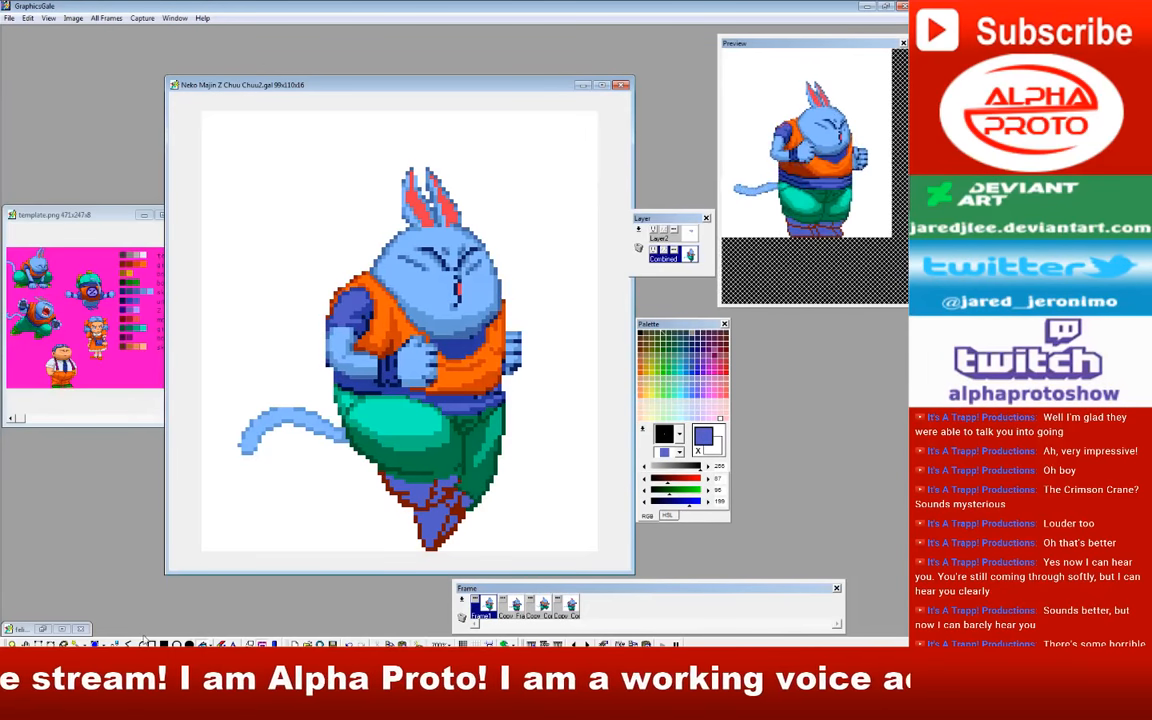
# Step: Redraw the hem of the first frame's front trouser leg above the boot with sampled dark greens
pyautogui.rightClick(462, 480)
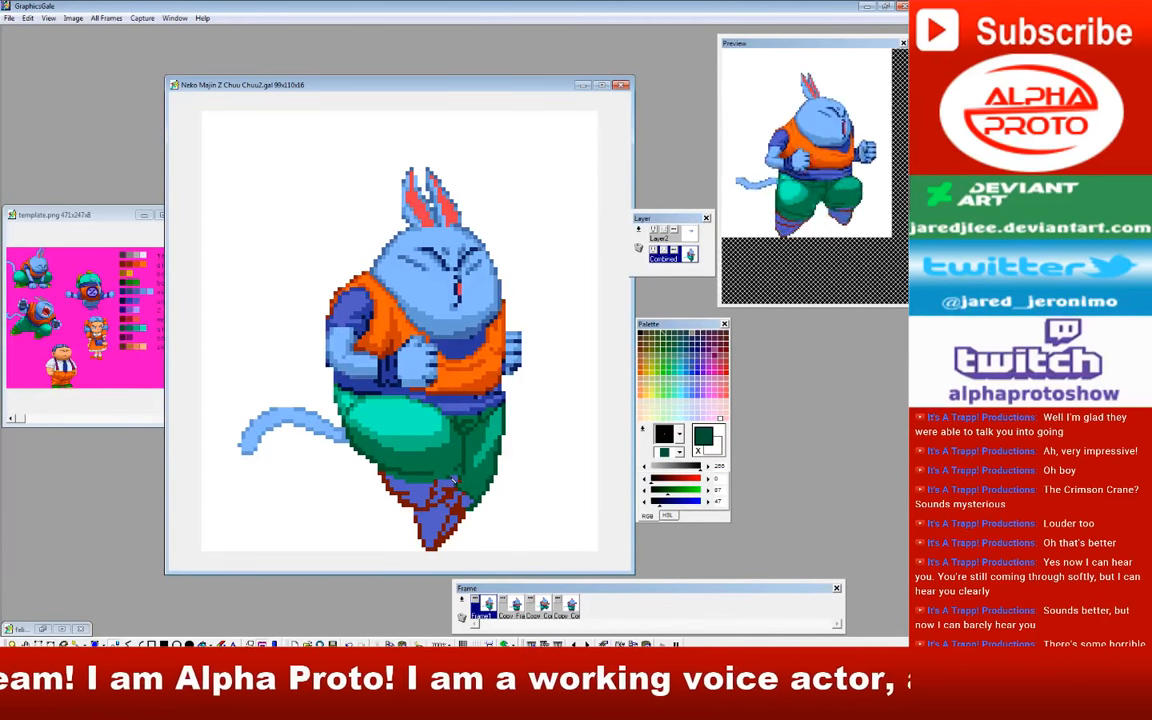
pyautogui.rightClick(407, 470)
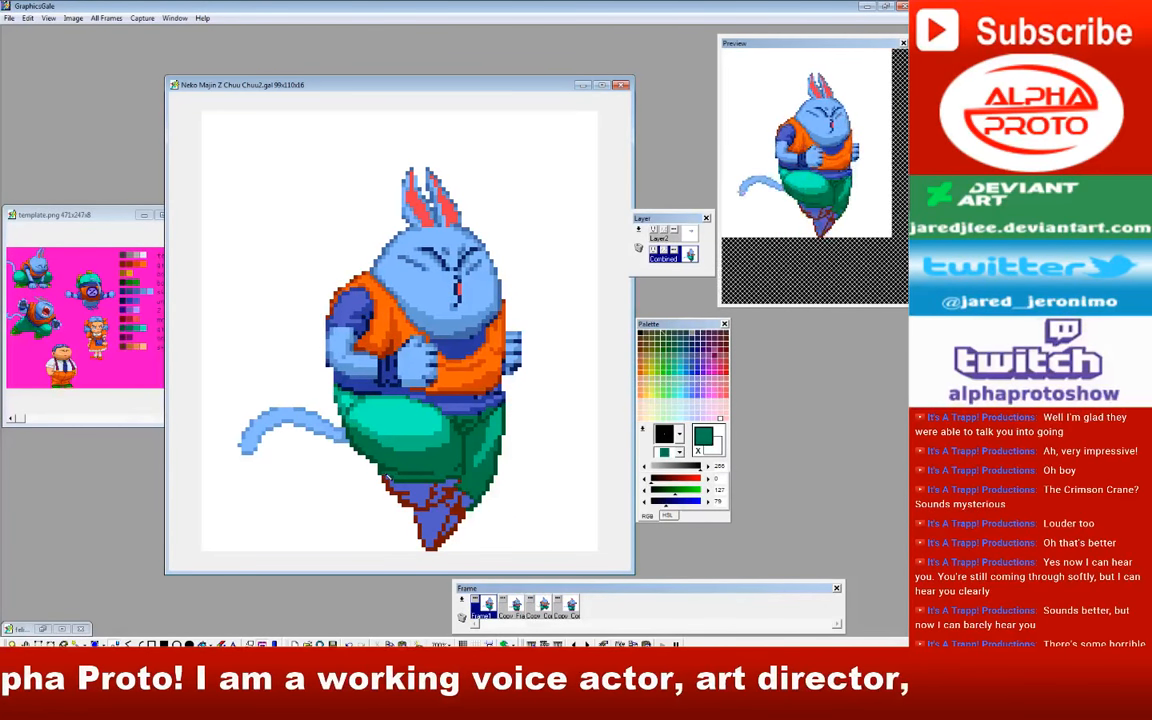
pyautogui.rightClick(387, 477)
# Step: Paint over the lacing on the first frame's front boot with purple and redraw the laces in dark red
pyautogui.rightClick(436, 510)
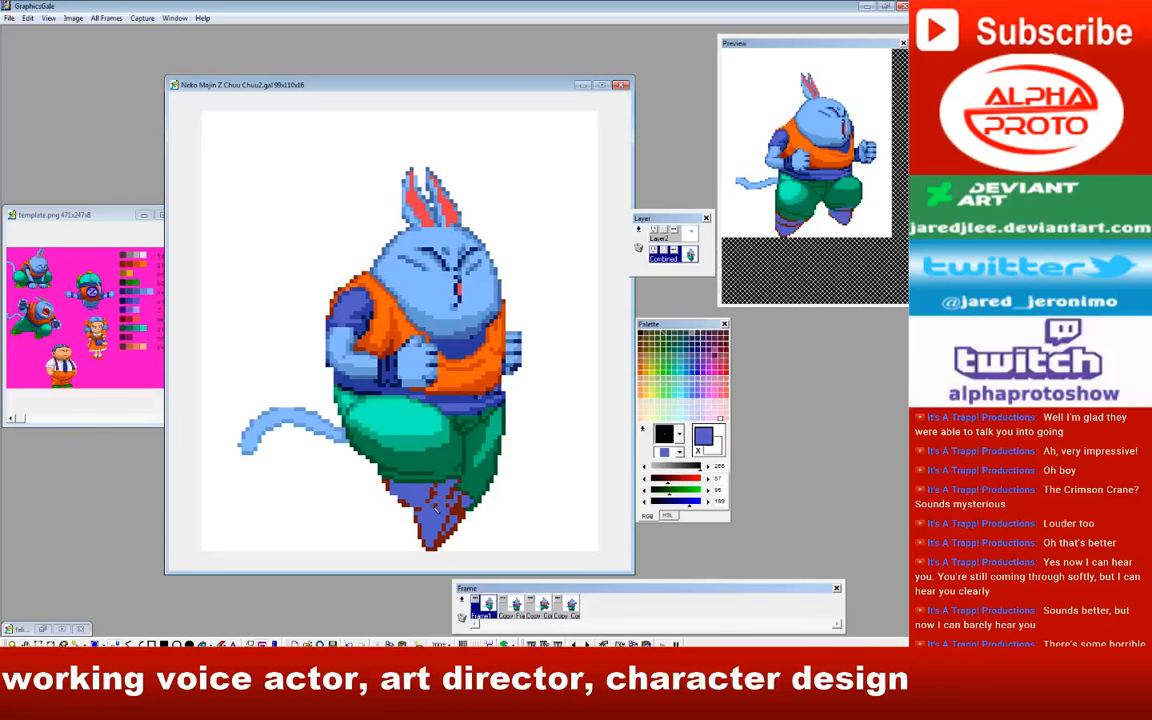
pyautogui.moveTo(435, 508); pyautogui.dragTo(452, 495)
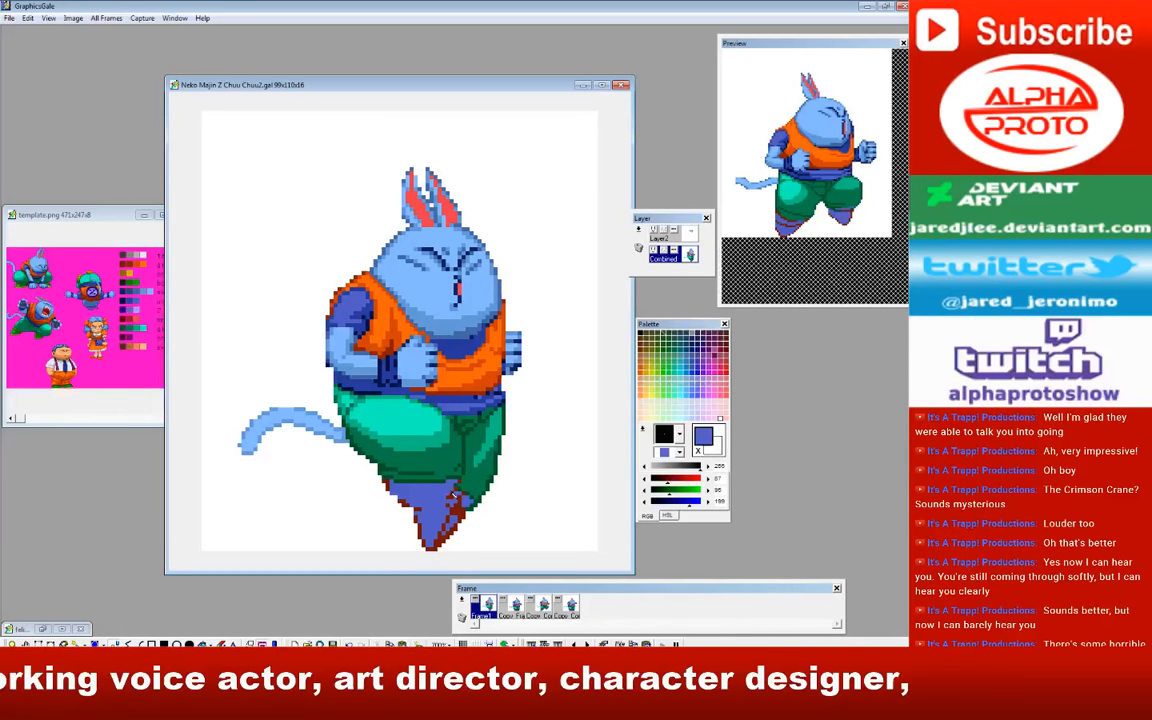
pyautogui.rightClick(460, 497)
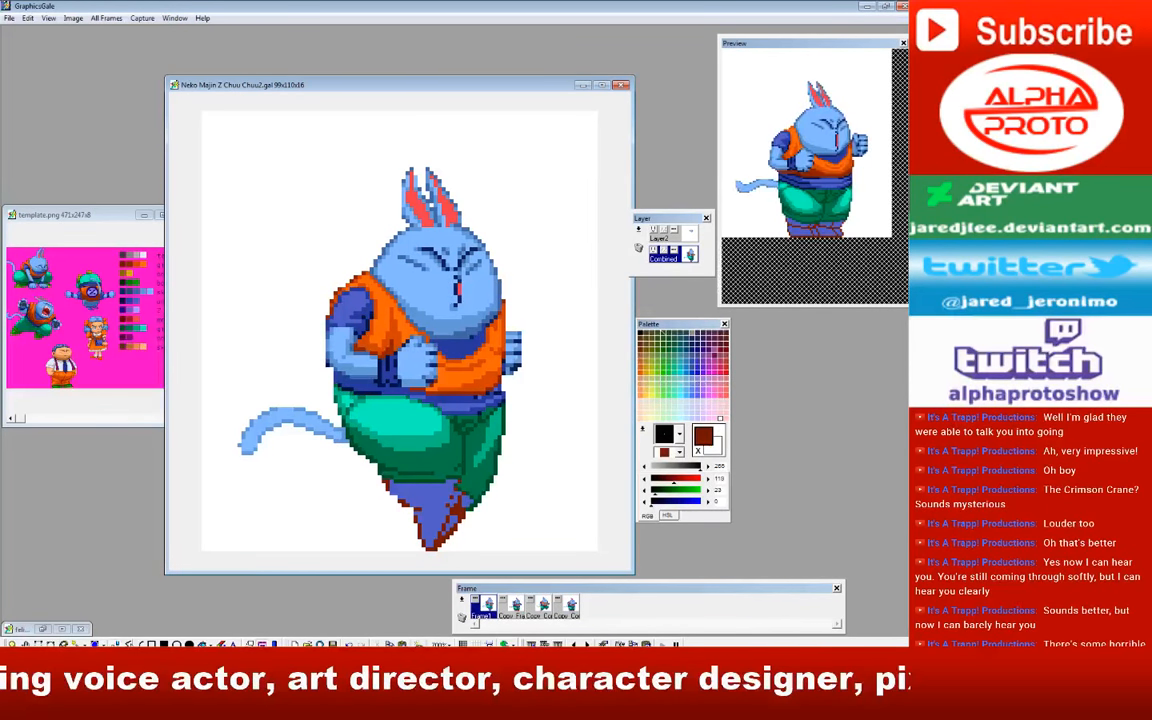
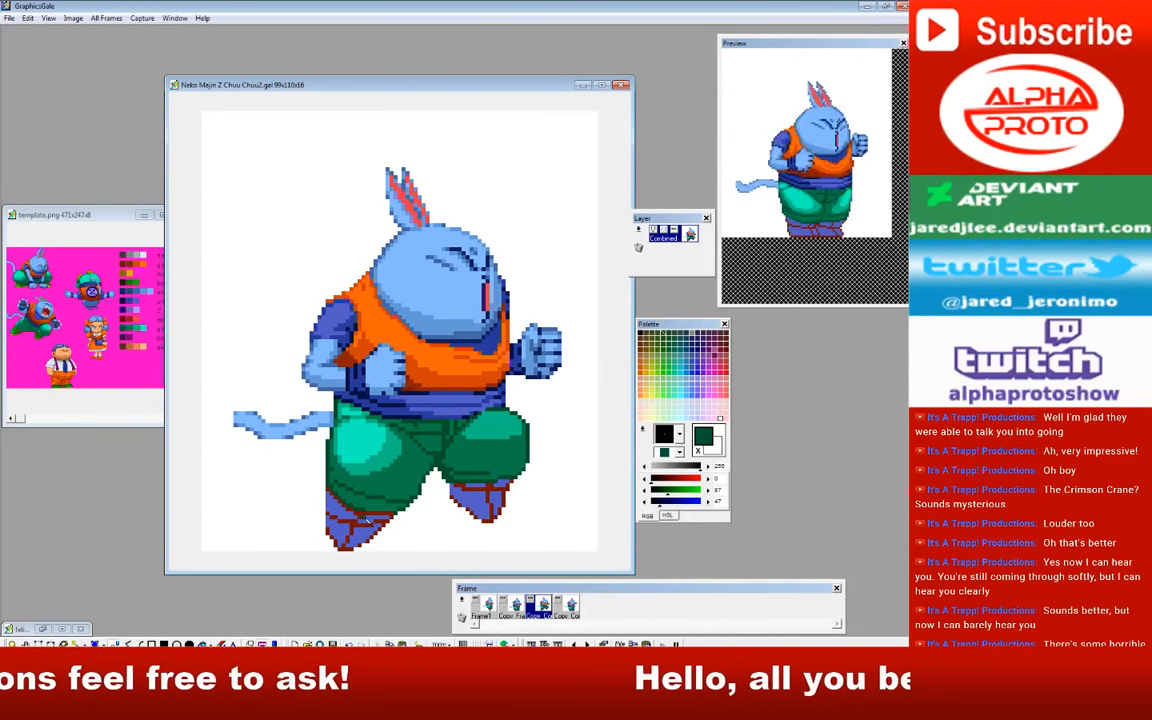
# Step: Shade the orange shirt in the third and second frames with sampled orange, darker orange and red-brown
pyautogui.rightClick(368, 322)
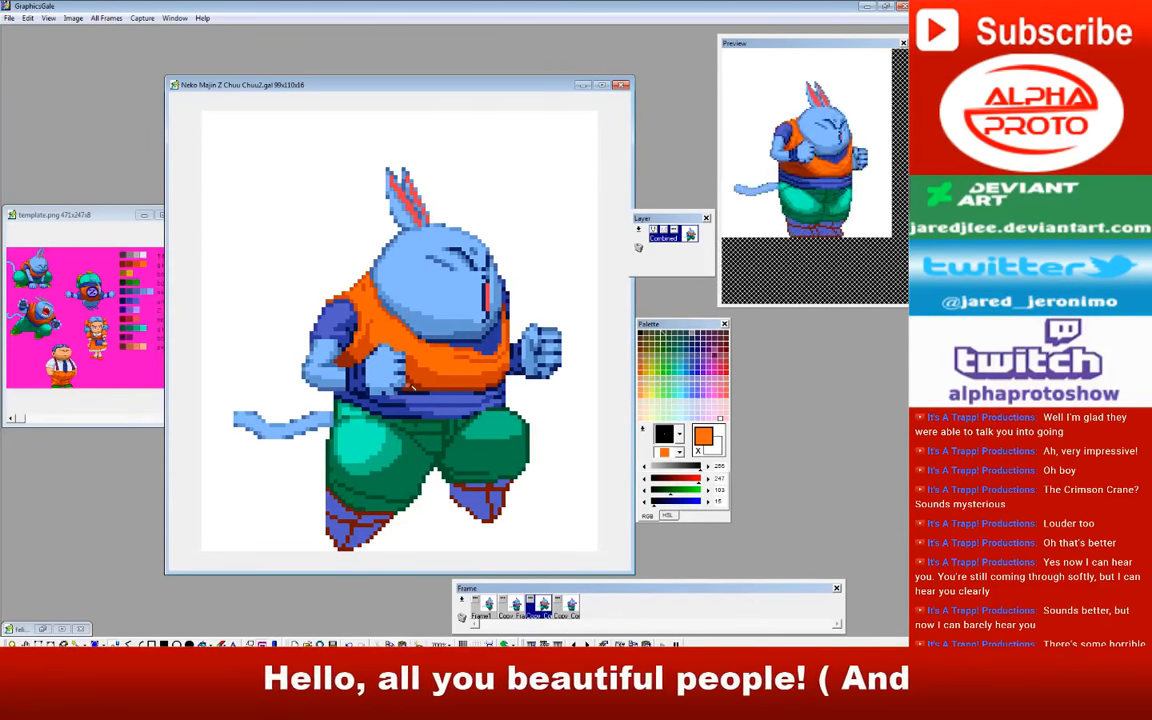
pyautogui.rightClick(411, 388)
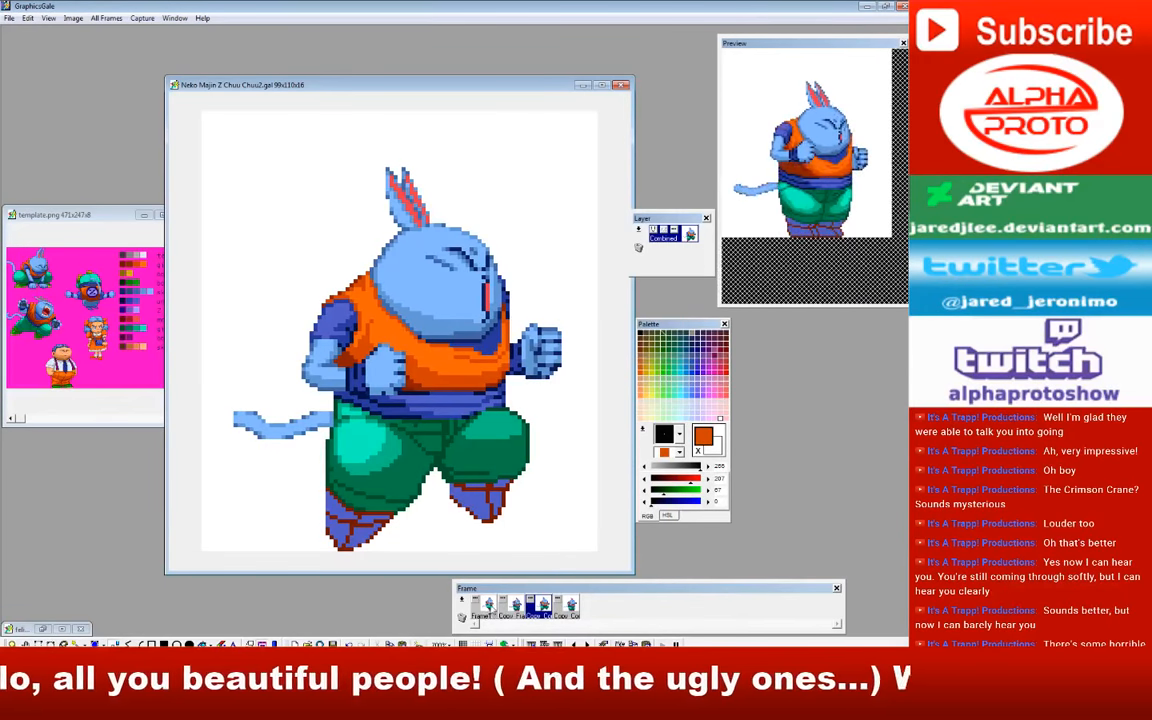
pyautogui.click(484, 606)
pyautogui.click(516, 607)
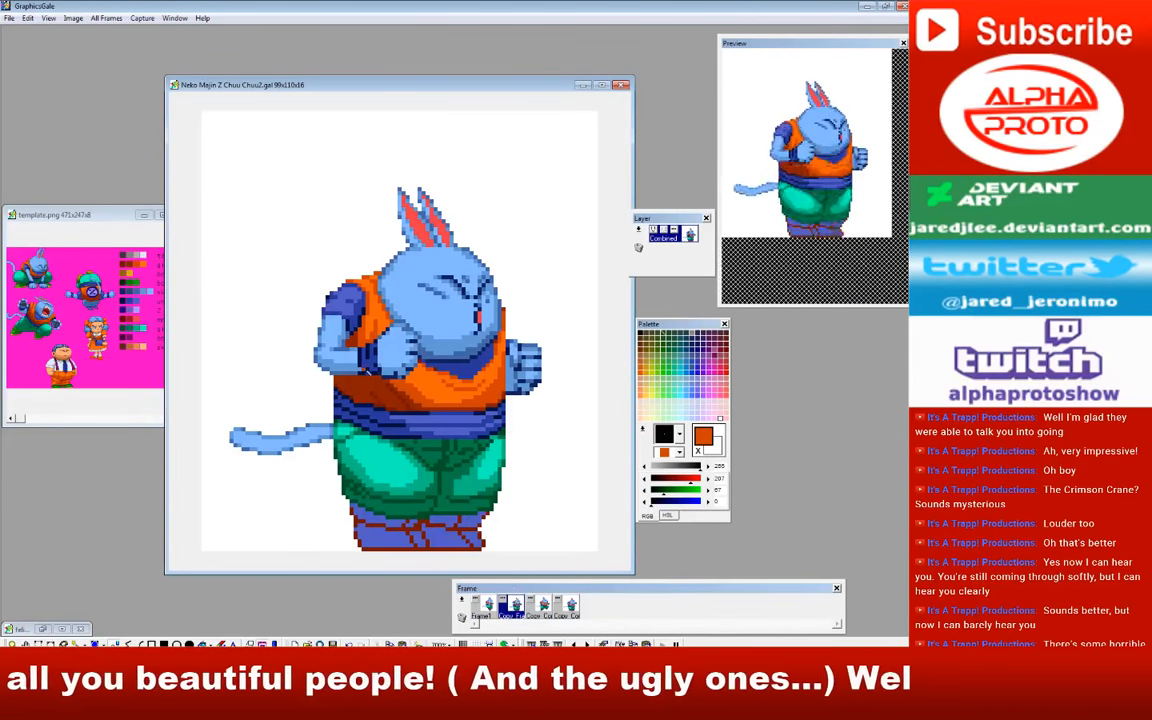
pyautogui.rightClick(353, 282)
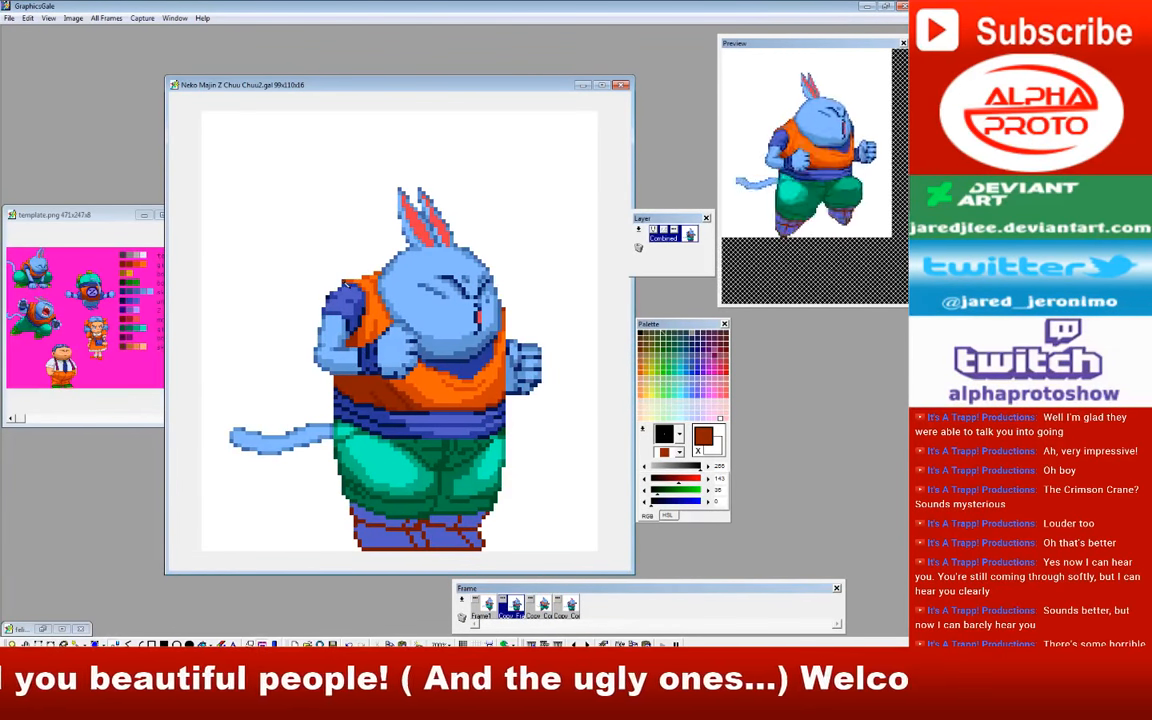
# Step: Touch up the fourth frame's shirt shoulder with the darker orange and check it against the third and second frames
pyautogui.click(570, 606)
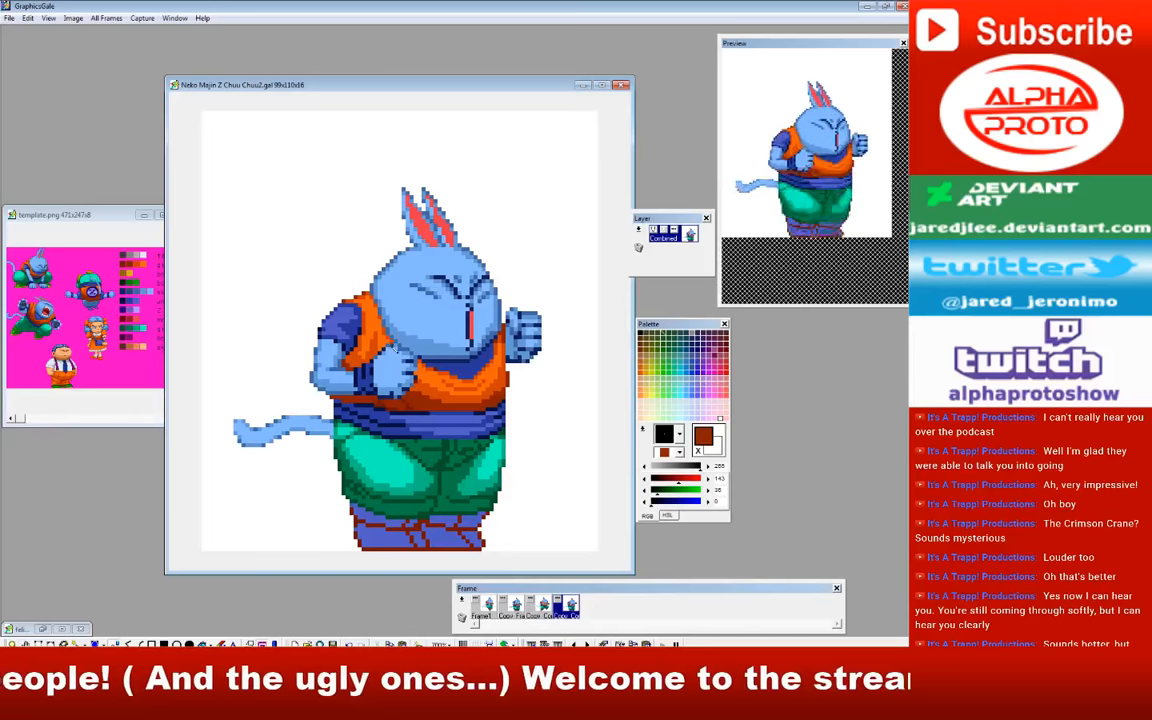
pyautogui.rightClick(370, 300)
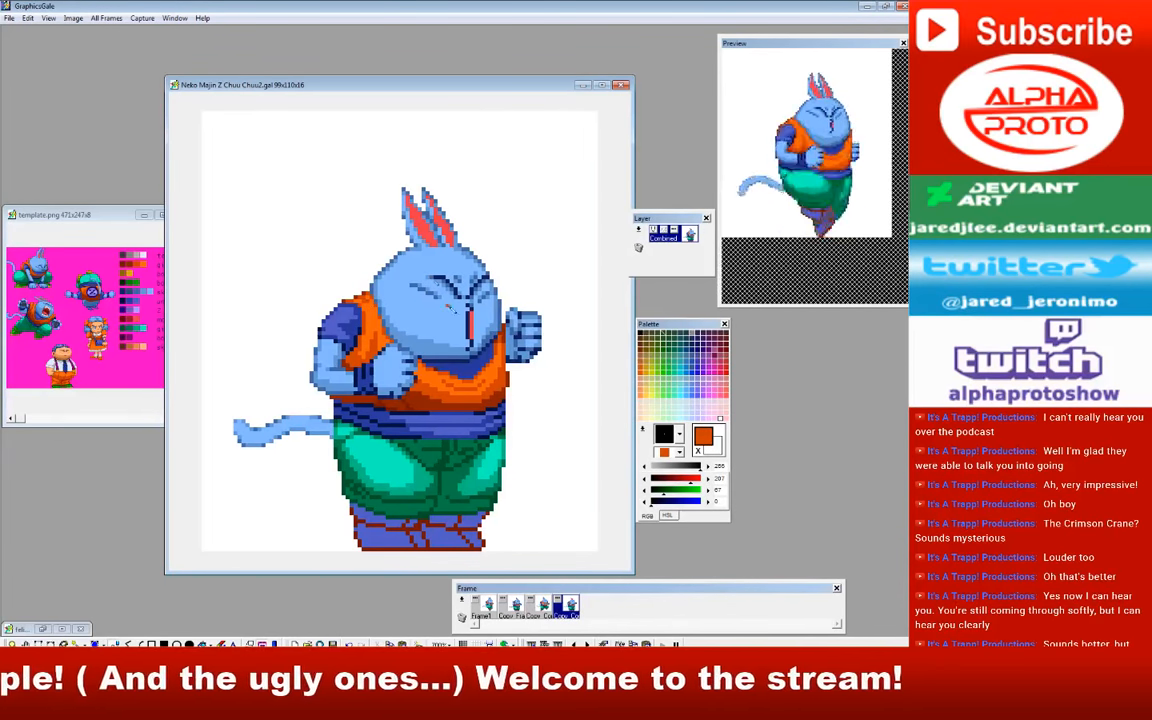
pyautogui.hotkey('ctrl', 'Left')
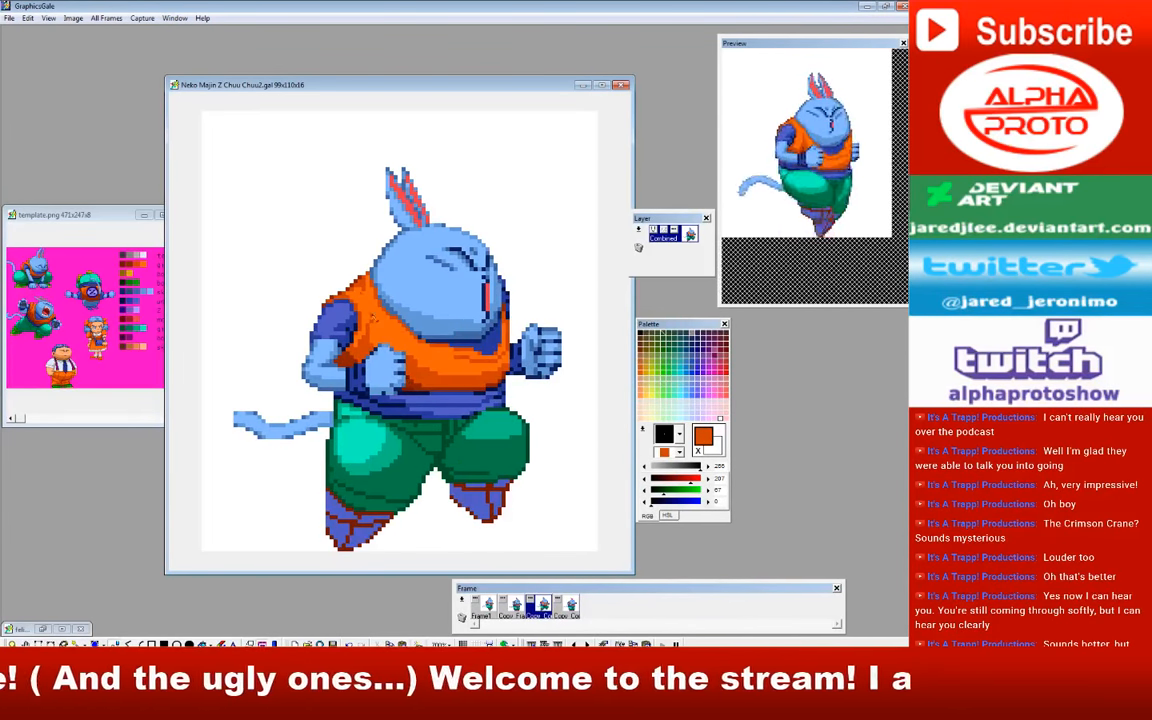
pyautogui.hotkey('ctrl', 'Left')
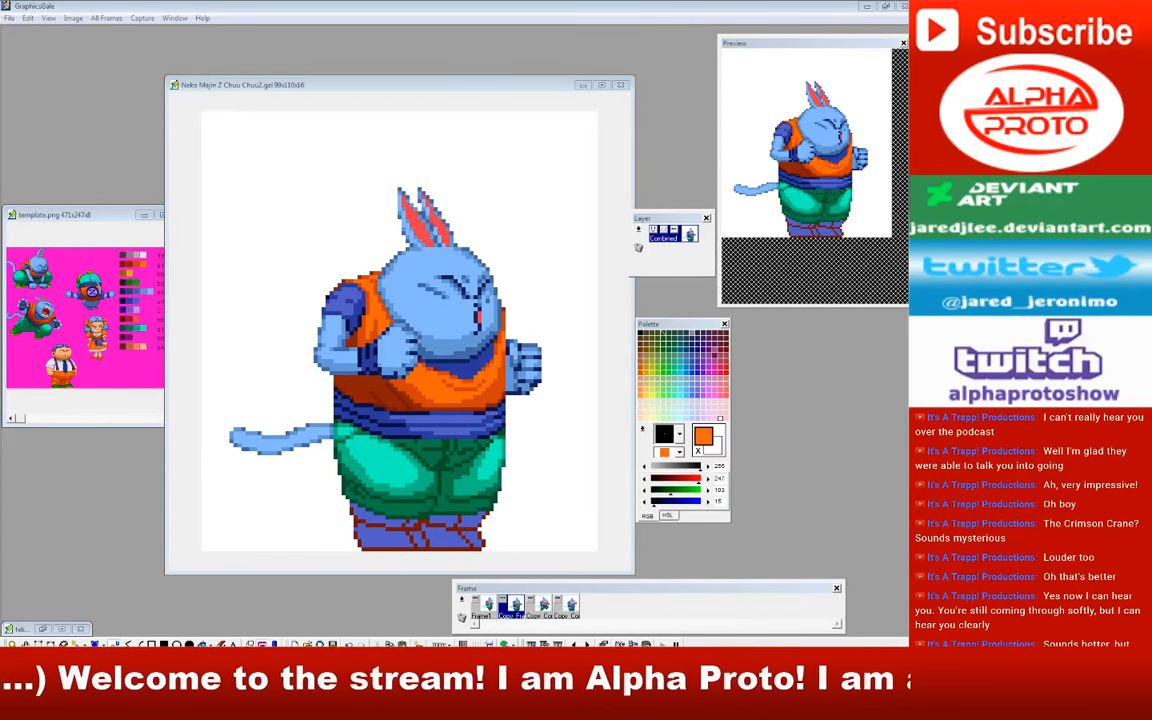
# Step: Touch up the first frame's shirt shoulder with the darker orange and sample navy for the dark details
pyautogui.click(445, 88)
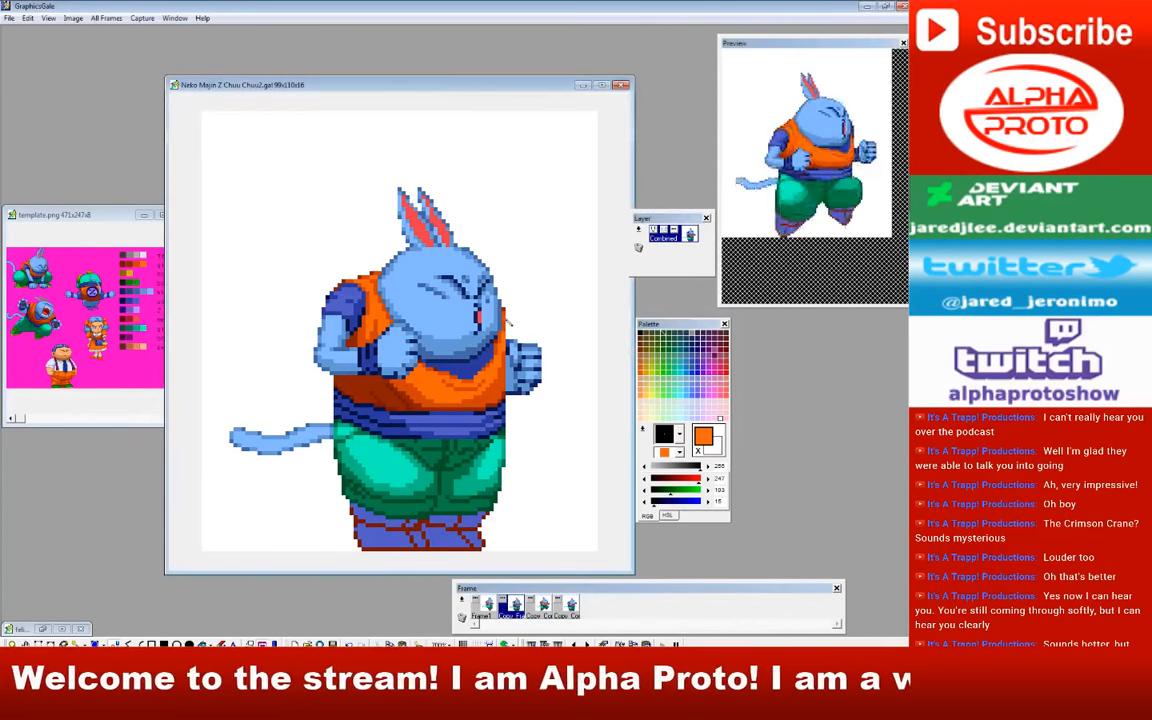
pyautogui.click(484, 605)
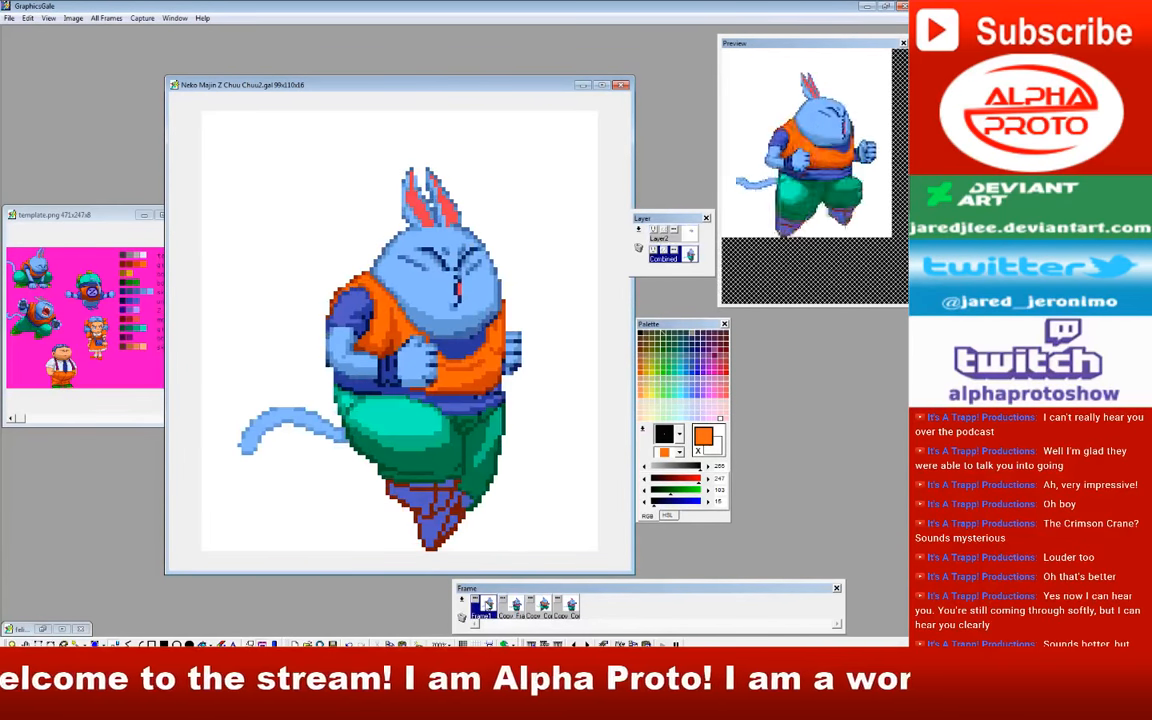
pyautogui.rightClick(352, 287)
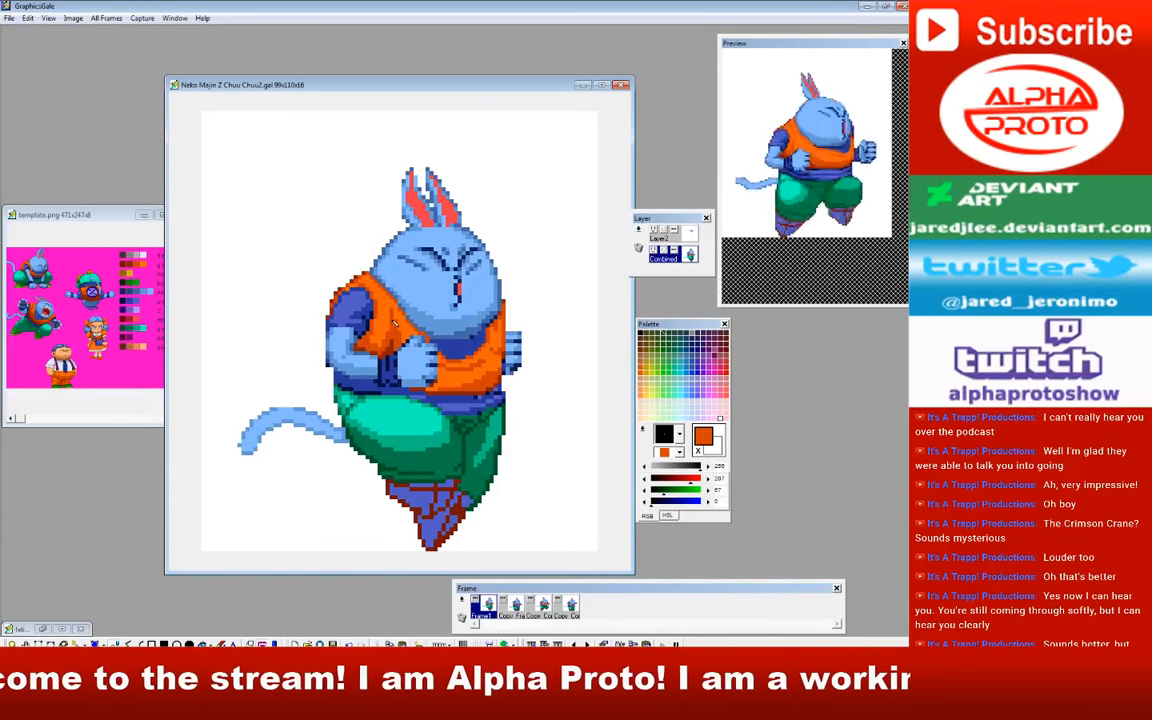
pyautogui.rightClick(489, 291)
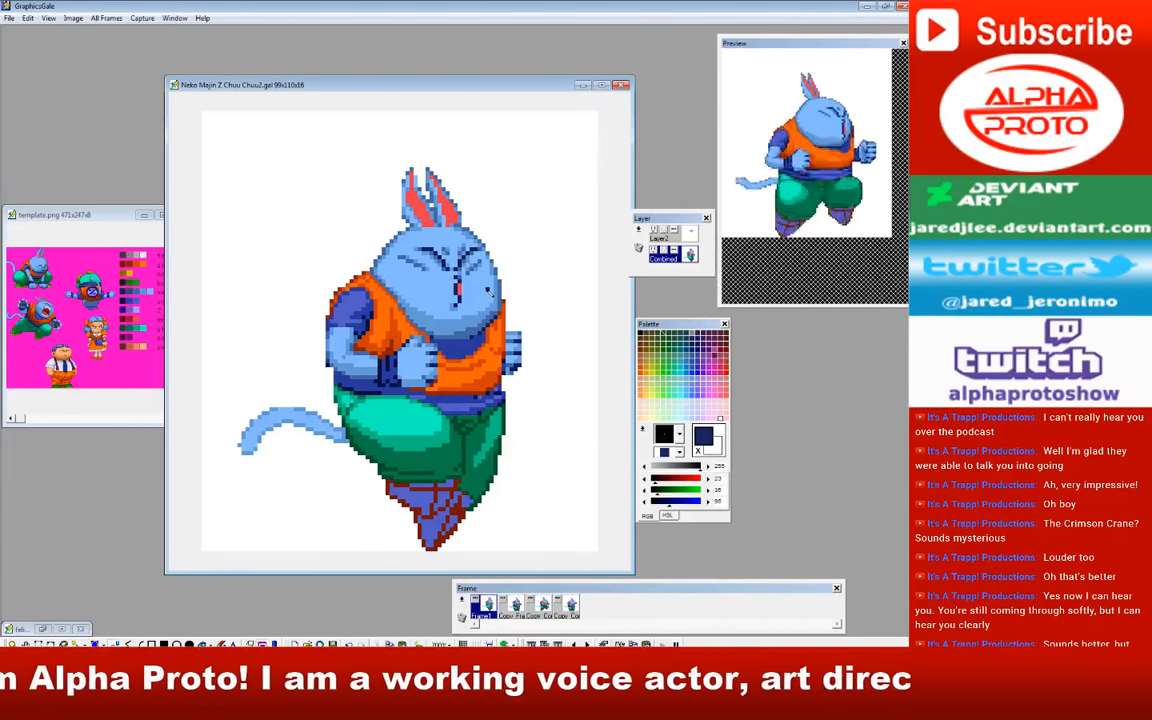
# Step: Retouch the shirt collars in the fourth, third and first frames with the sampled purple
pyautogui.click(569, 605)
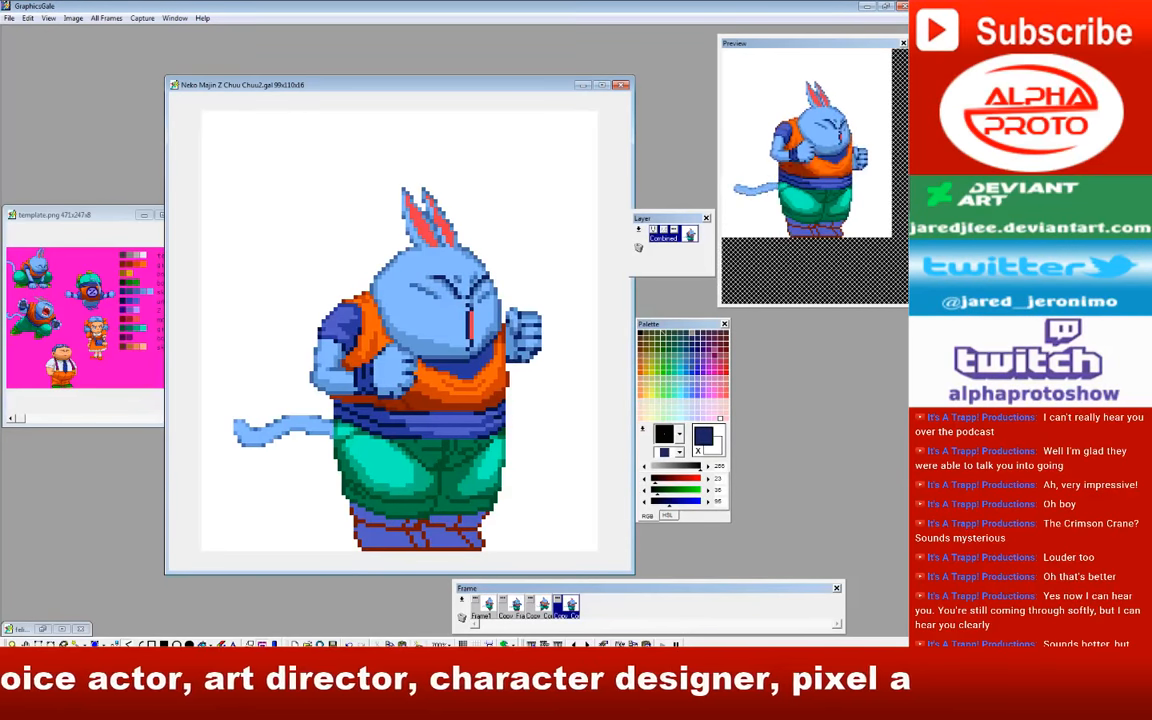
pyautogui.rightClick(461, 423)
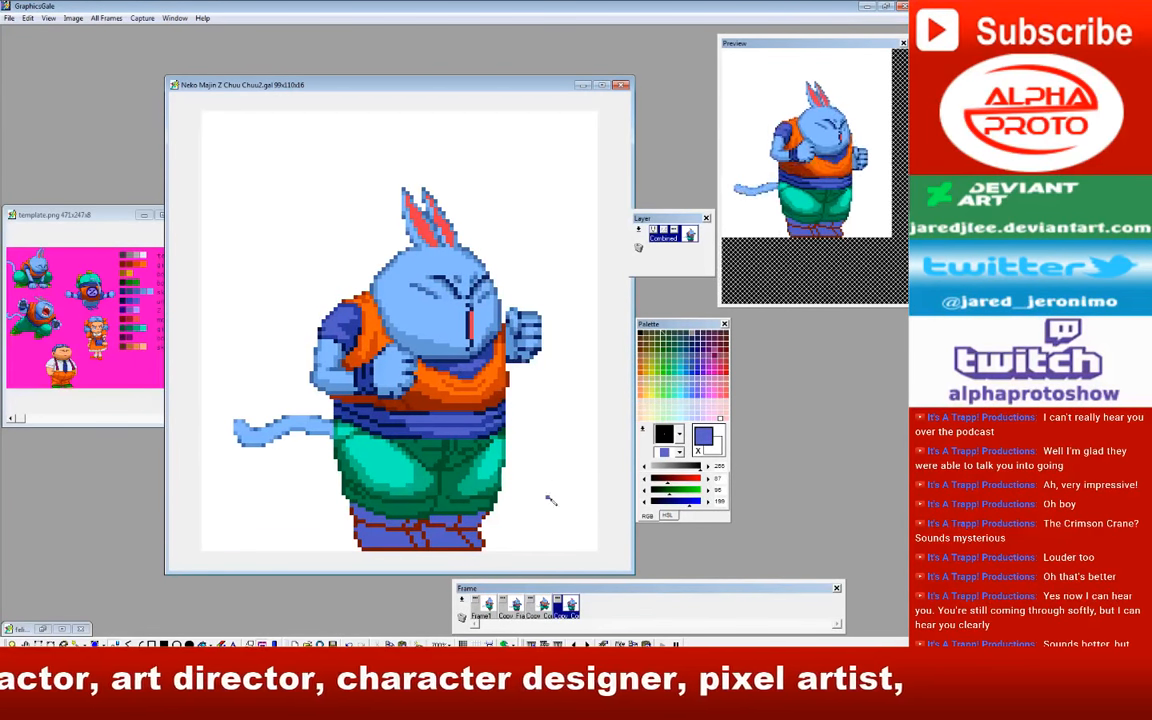
pyautogui.click(543, 605)
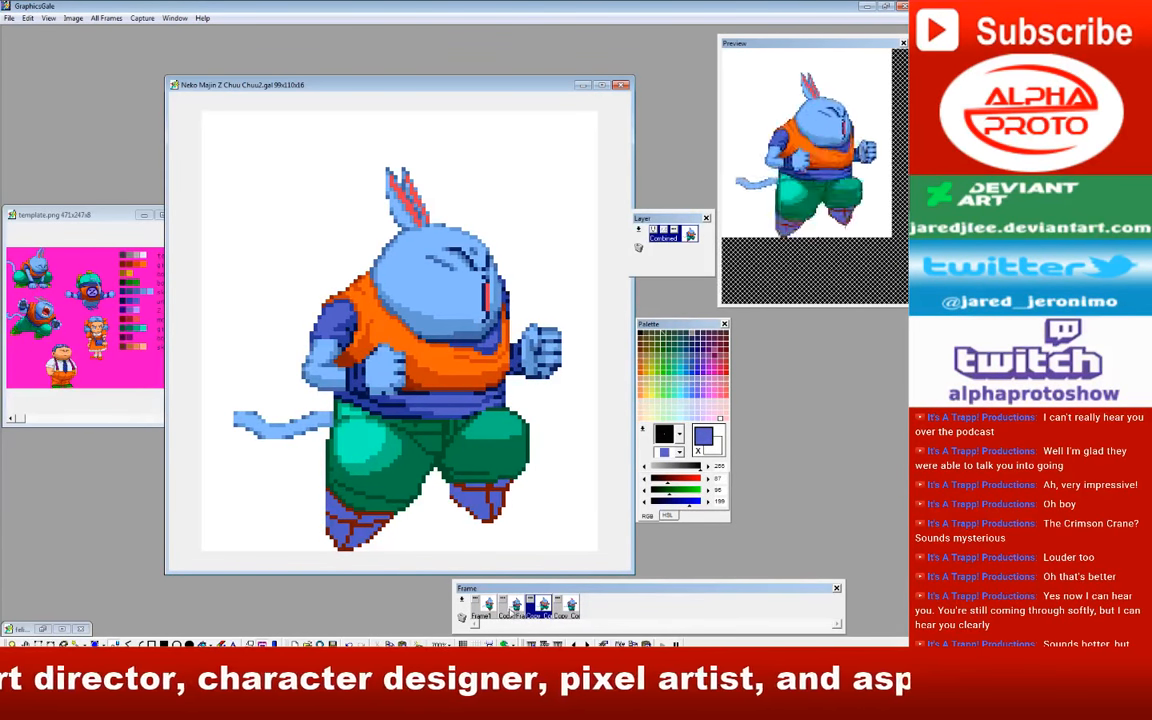
pyautogui.click(488, 605)
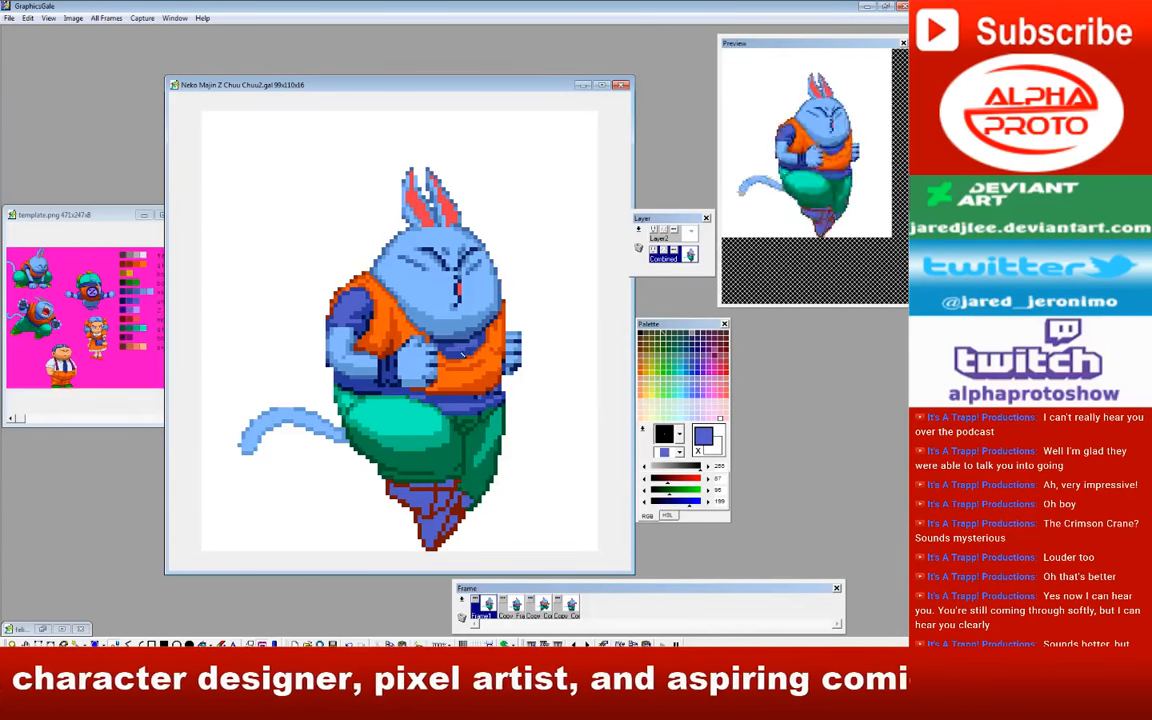
pyautogui.rightClick(484, 343)
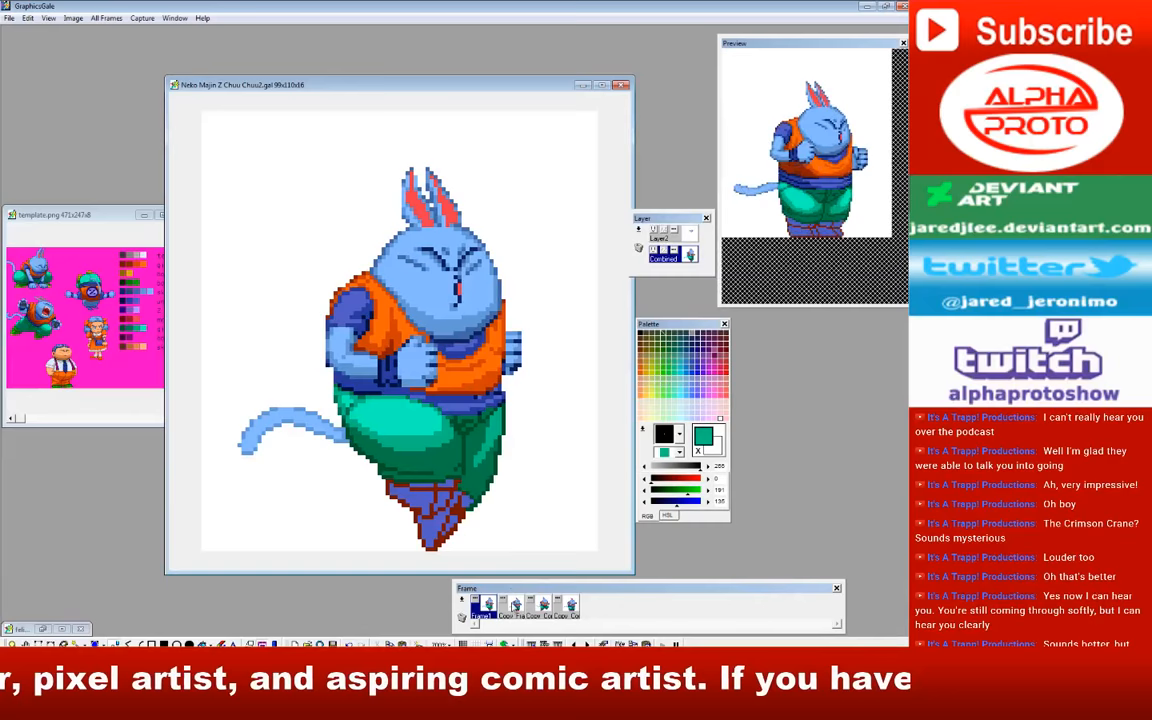
# Step: Look through the second, third and fourth frames to compare their shading, and sample navy from the fourth frame
pyautogui.click(515, 605)
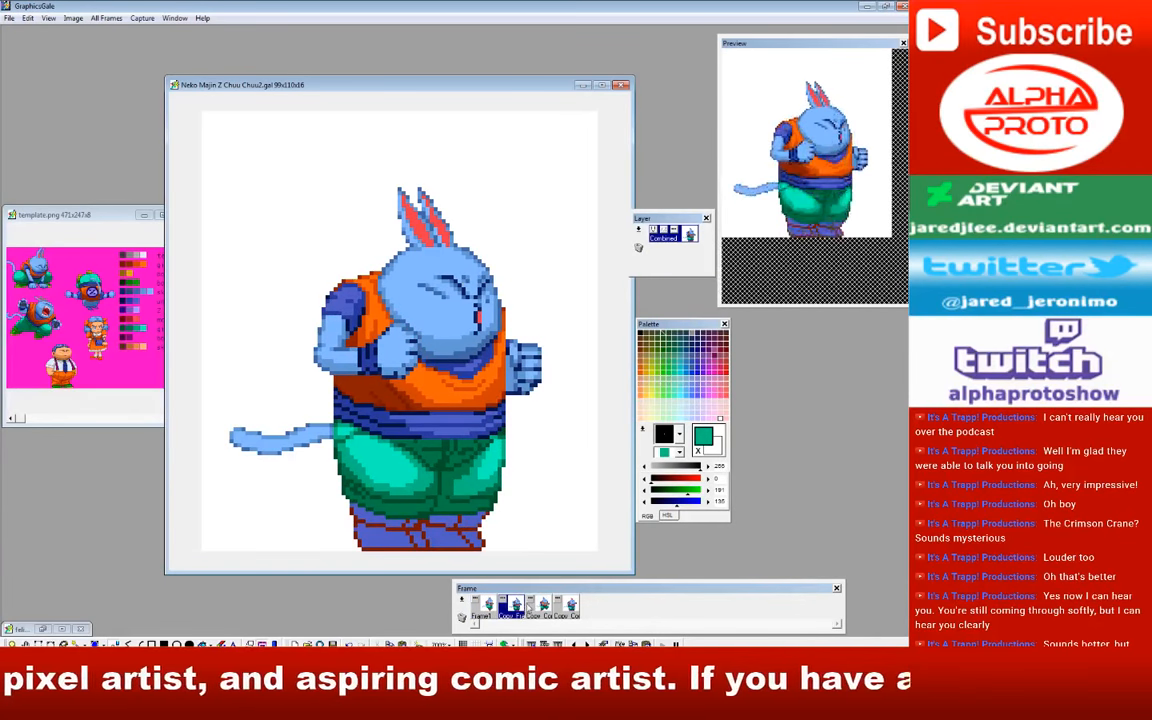
pyautogui.click(544, 609)
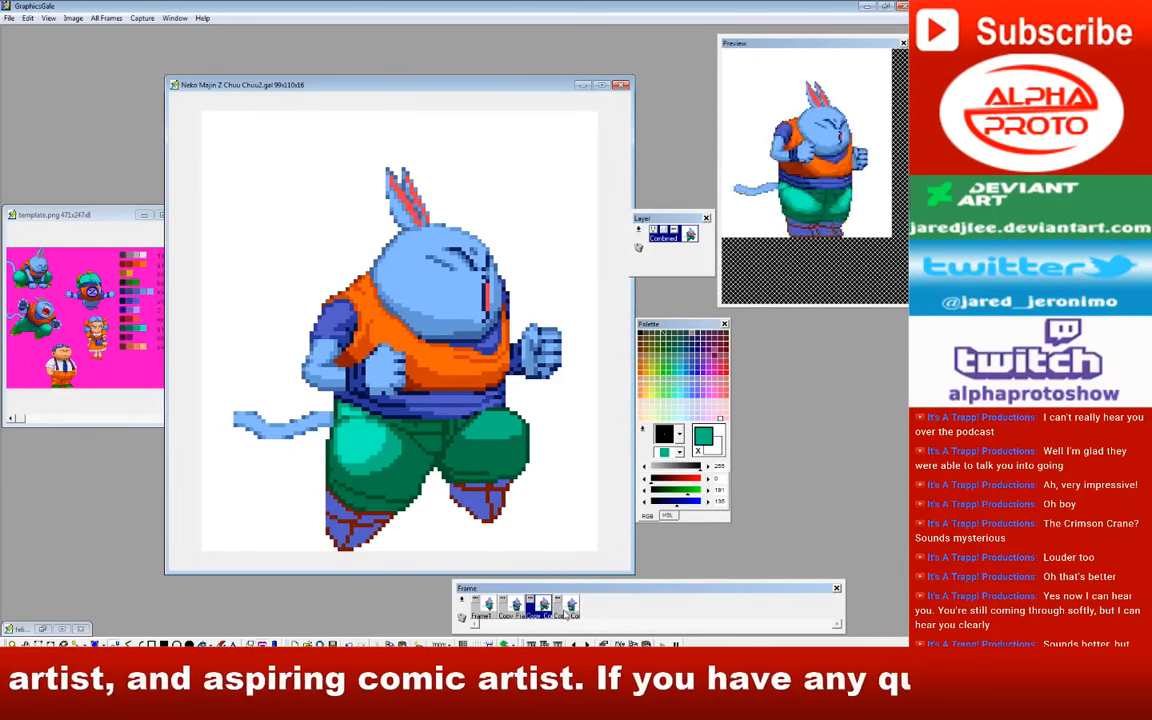
pyautogui.click(570, 605)
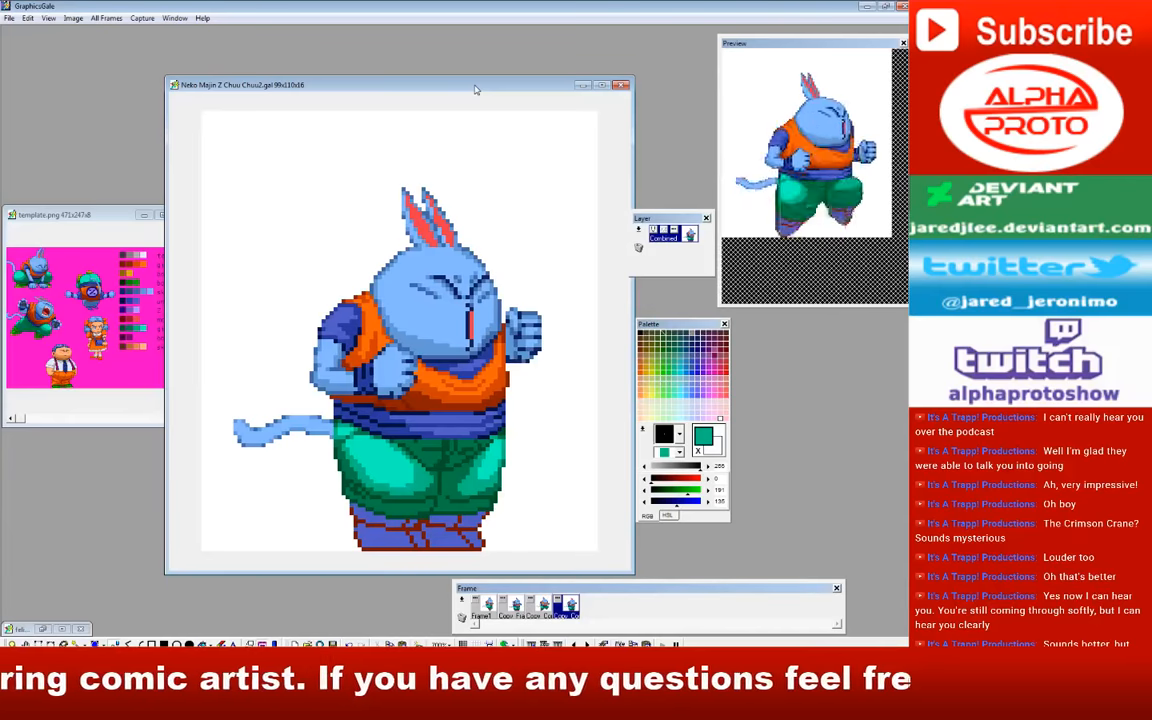
pyautogui.rightClick(399, 352)
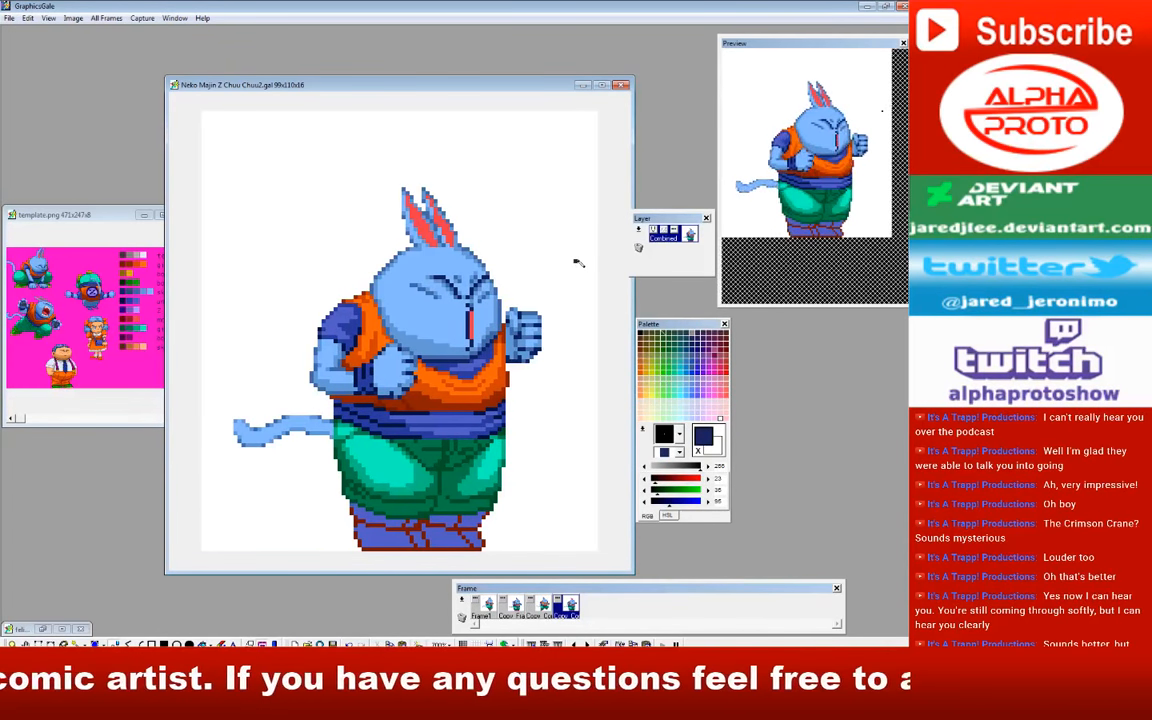
# Step: Retouch the shirt folds on the first frame's chest with the sampled dark brown and check them against the second frame
pyautogui.click(488, 606)
pyautogui.rightClick(474, 364)
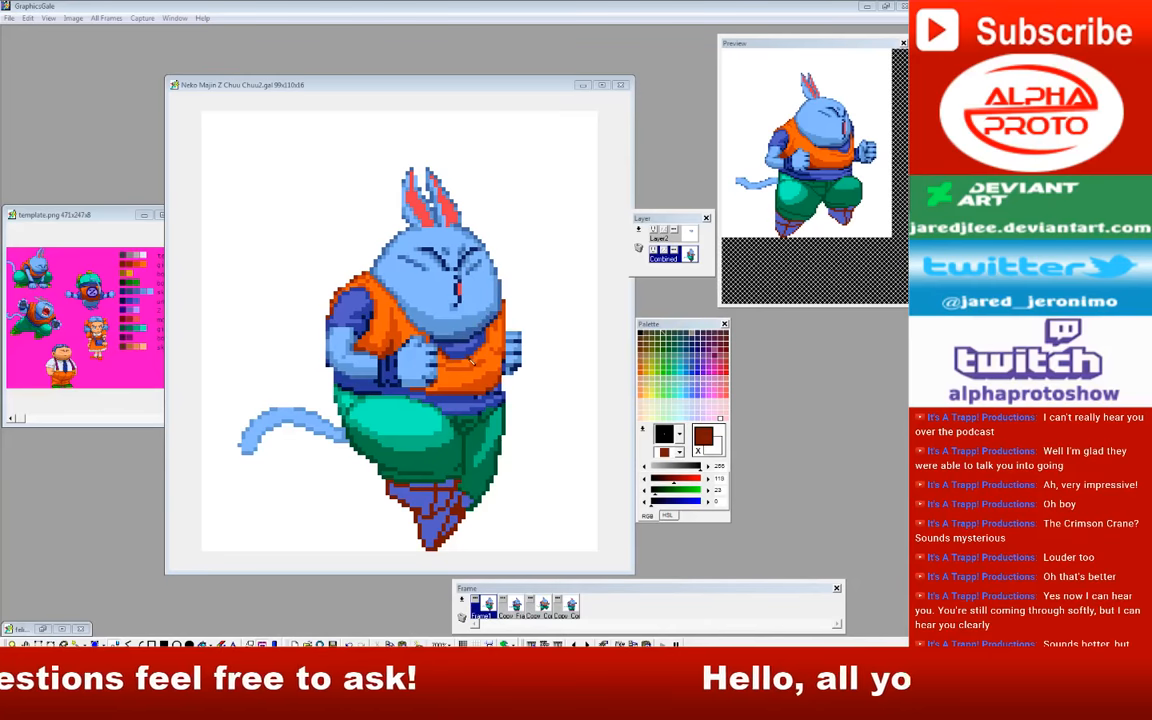
pyautogui.click(476, 361)
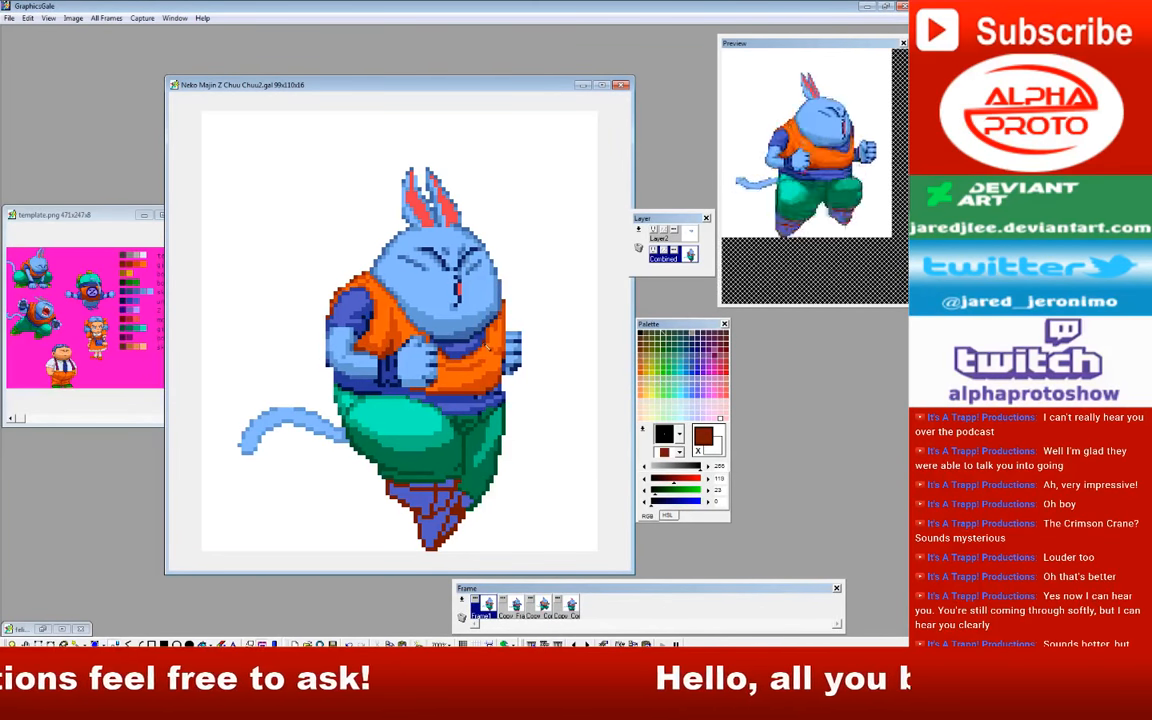
pyautogui.click(514, 605)
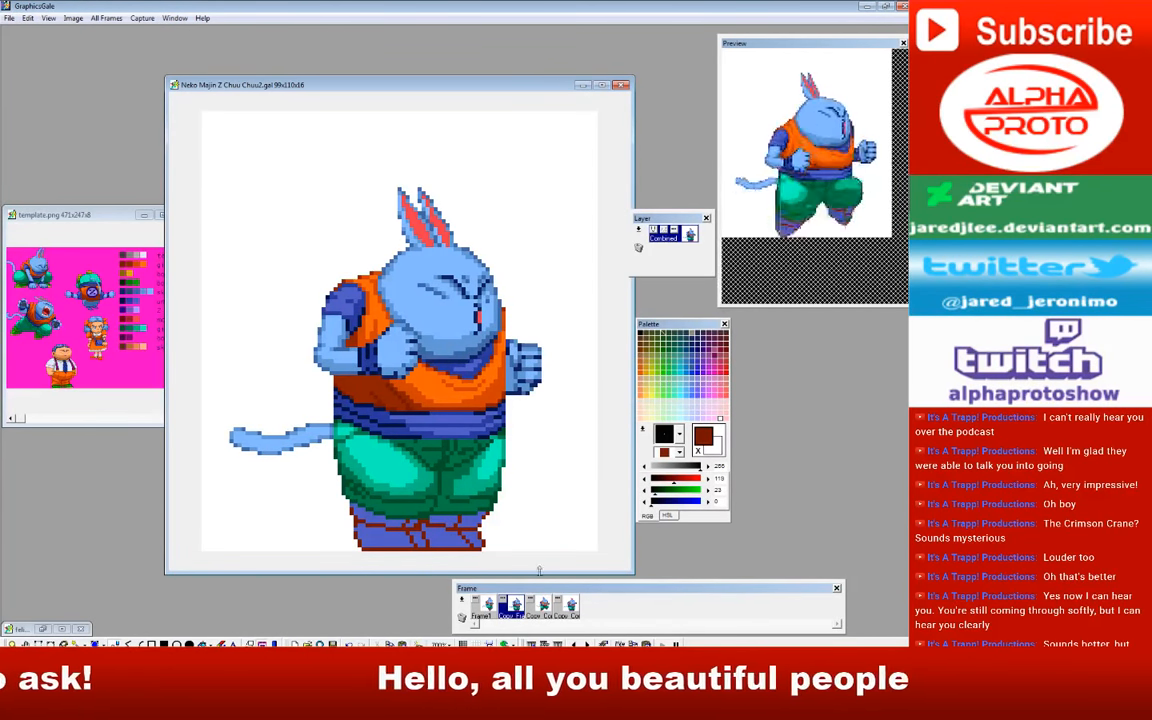
# Step: Retouch the folds and edge of the third frame's shirt with sampled dark orange
pyautogui.click(544, 609)
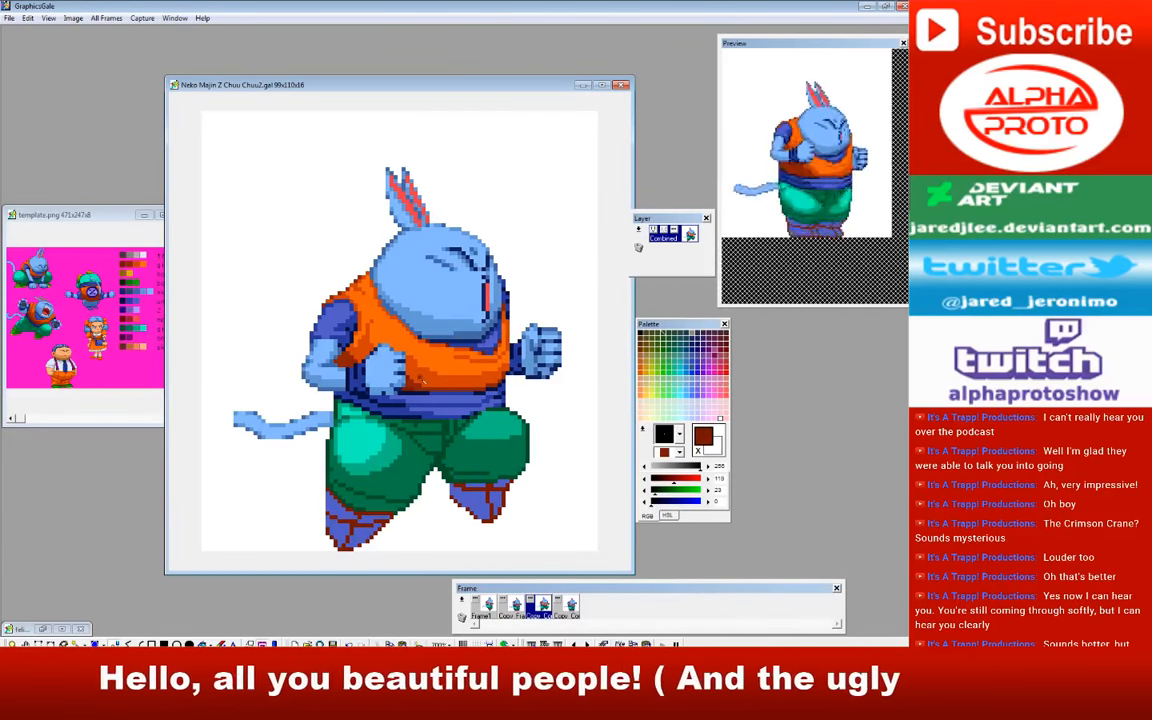
pyautogui.rightClick(433, 351)
pyautogui.rightClick(507, 323)
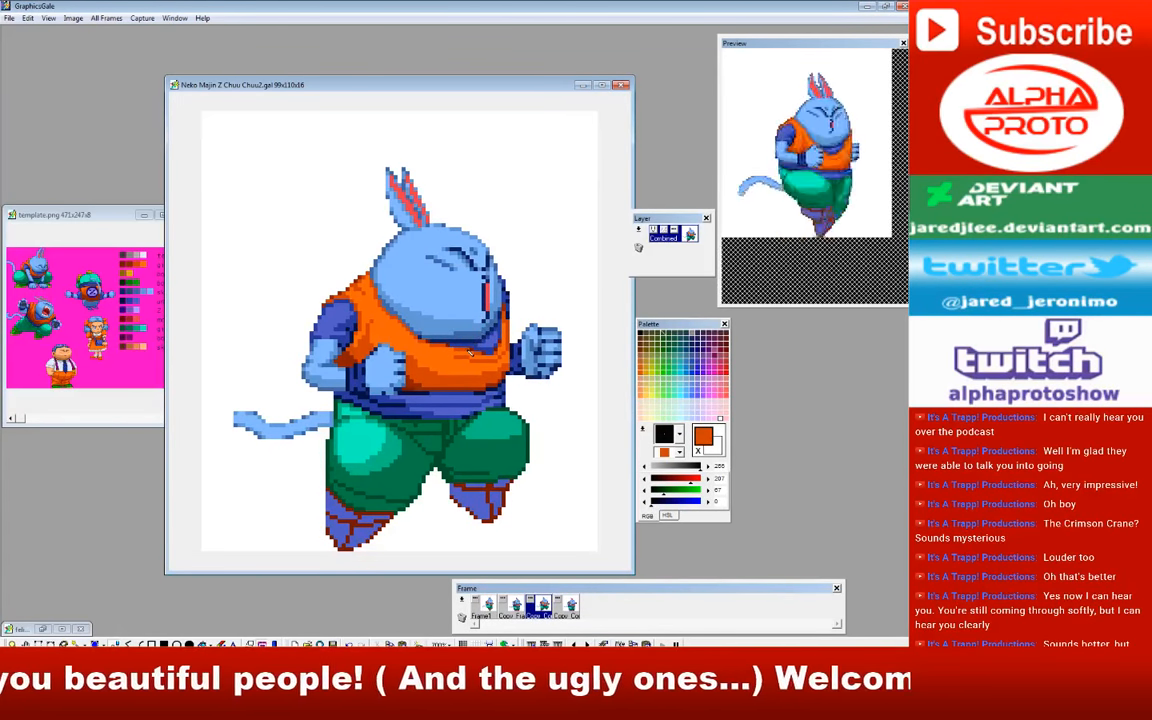
# Step: Touch up the fourth frame's shirt shading with the sampled dark brown and return to the first frame
pyautogui.click(570, 606)
pyautogui.rightClick(498, 380)
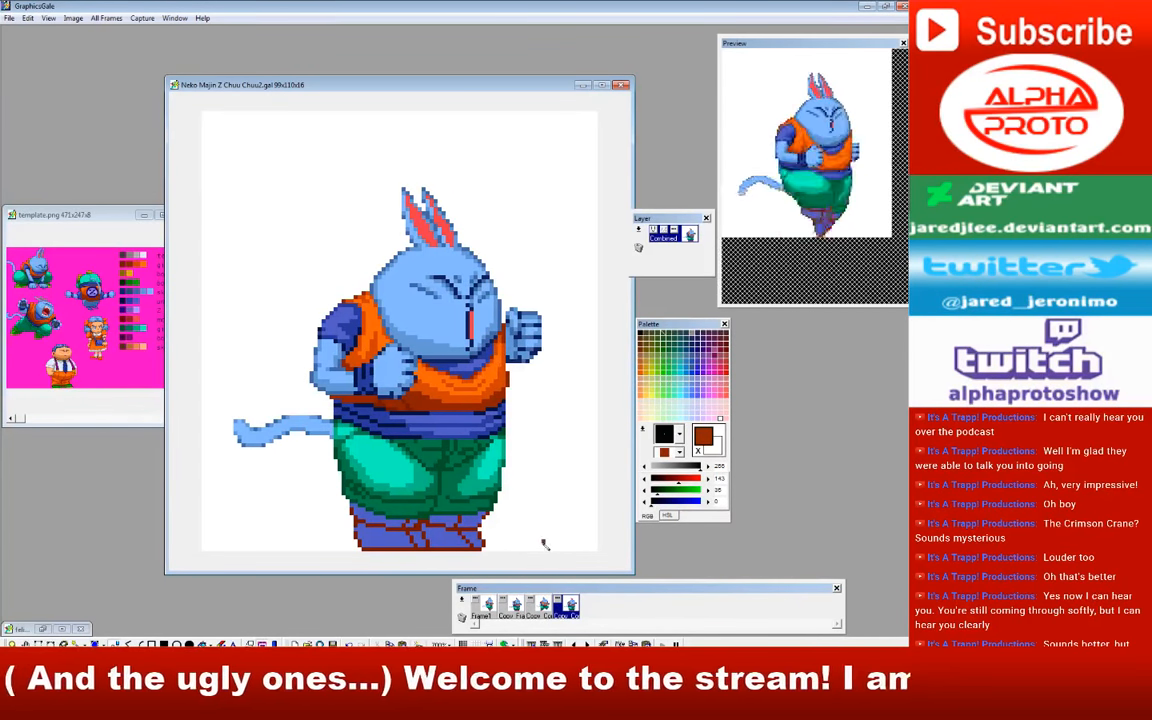
pyautogui.click(483, 606)
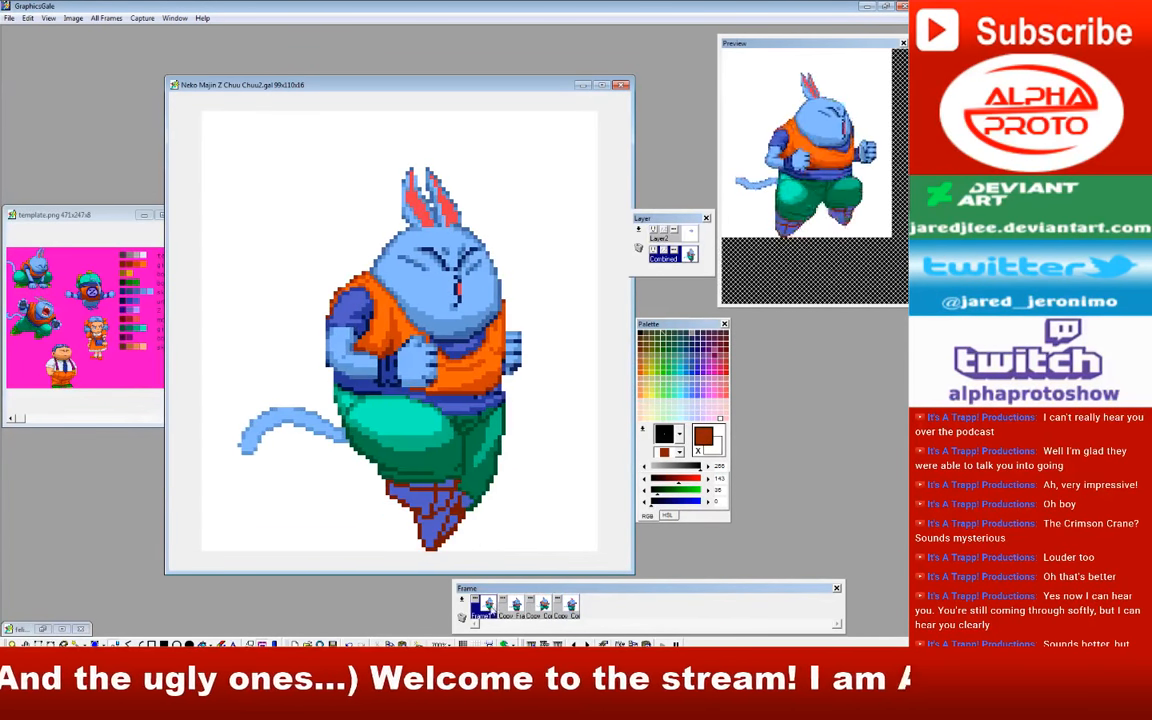
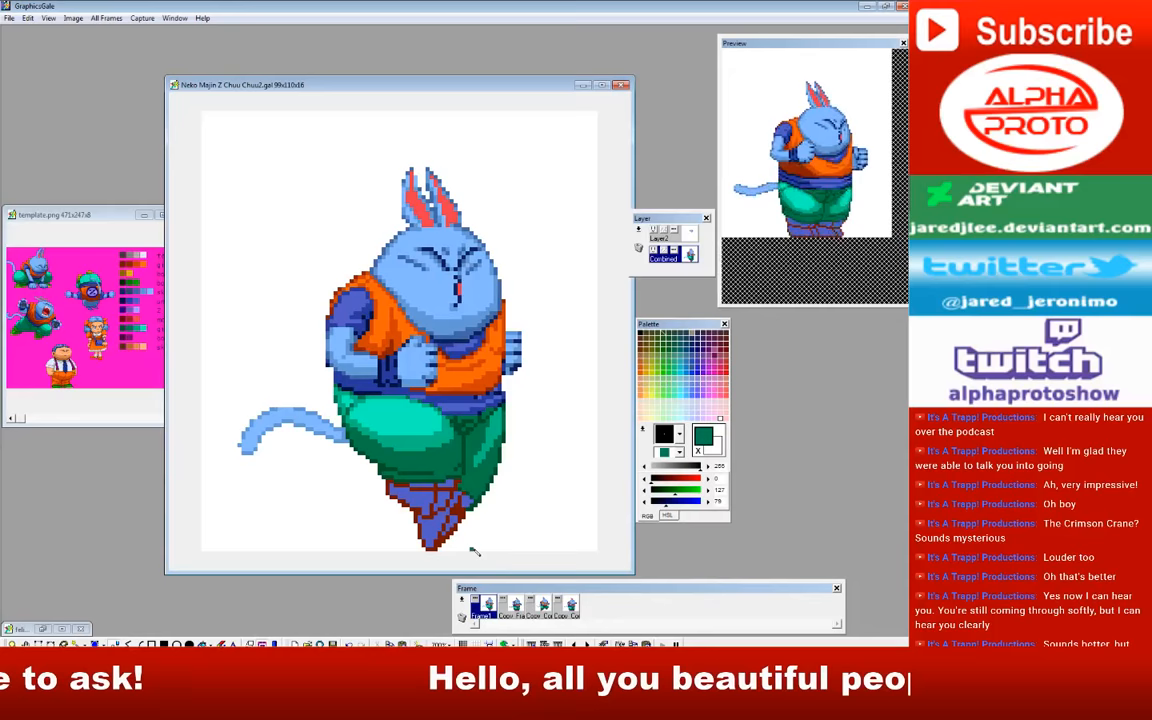
# Step: Touch up the outer edge of the second frame's front trouser leg with sampled green and teal
pyautogui.click(514, 609)
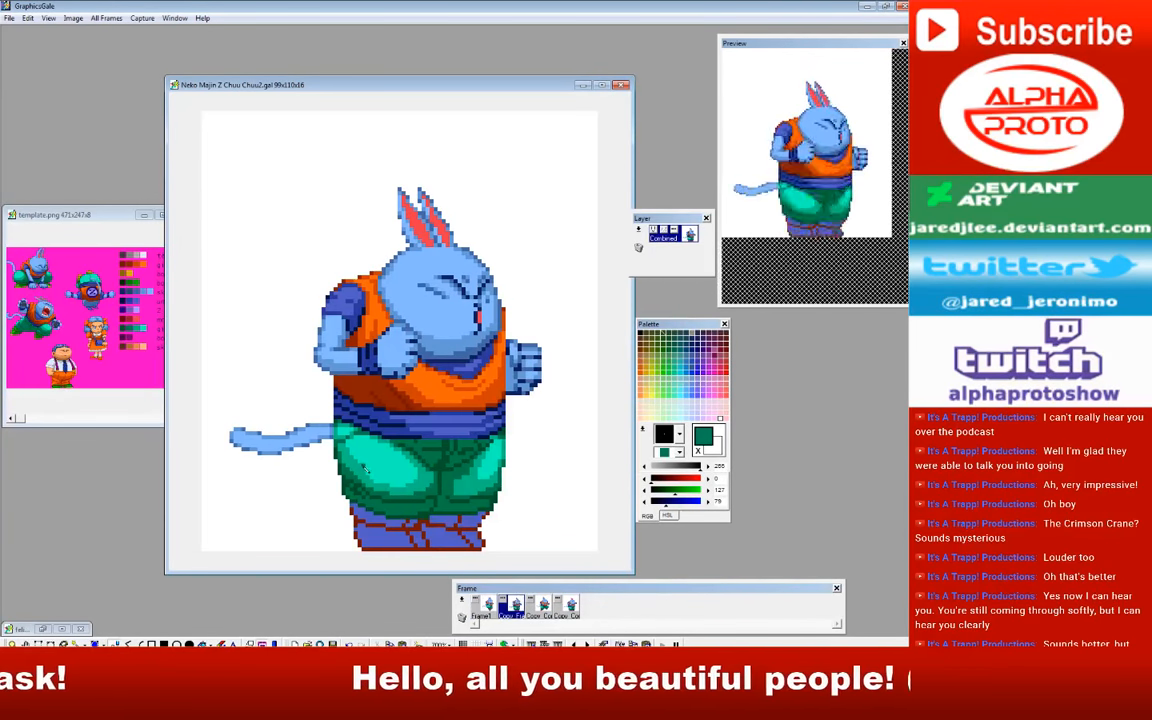
pyautogui.rightClick(503, 472)
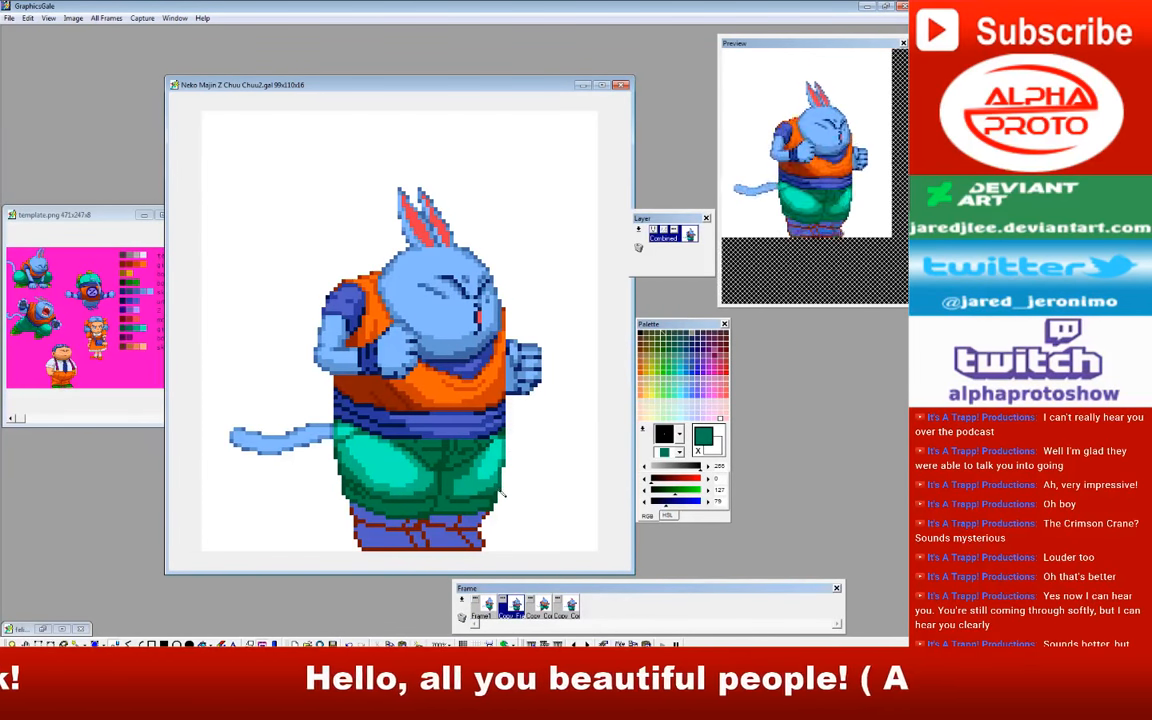
pyautogui.rightClick(508, 468)
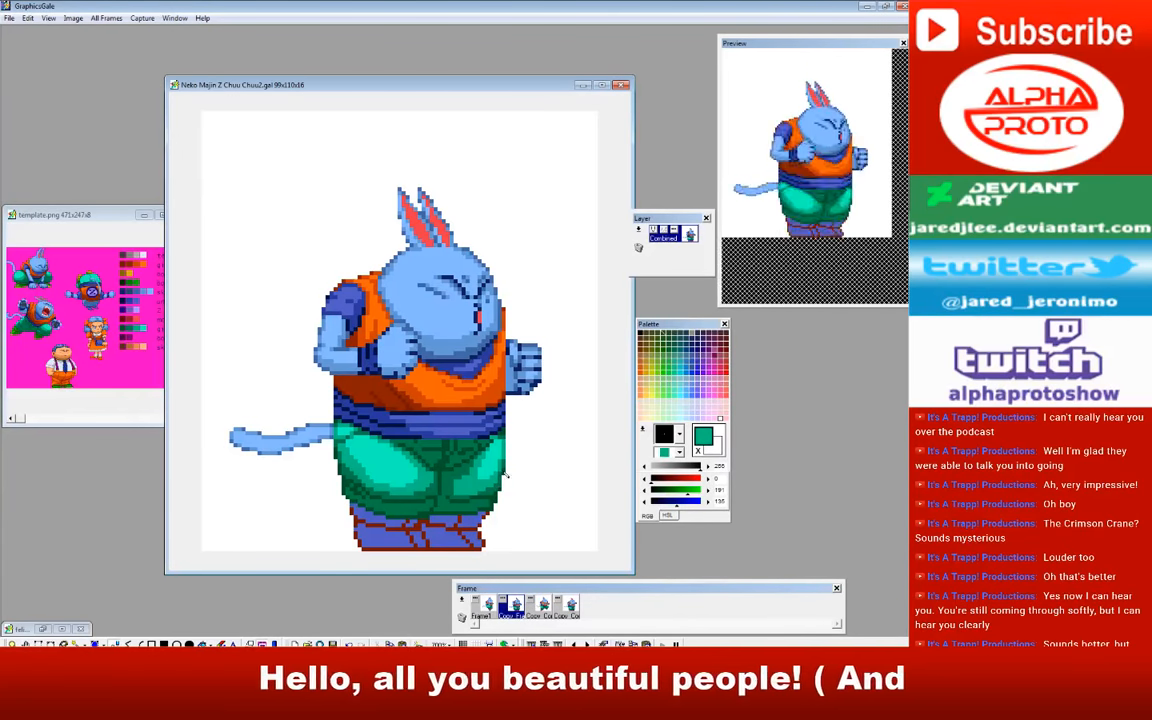
# Step: Refine the highlight on the third frame's raised knee with sampled light and mid teal
pyautogui.click(541, 607)
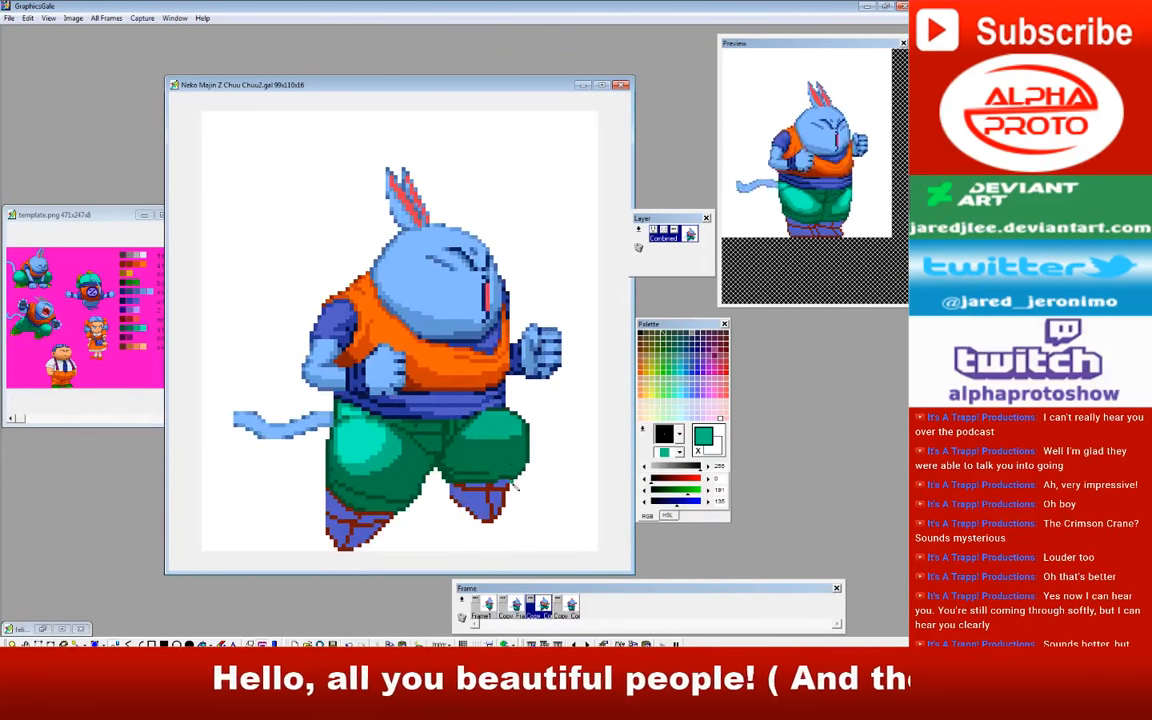
pyautogui.rightClick(510, 411)
pyautogui.rightClick(368, 443)
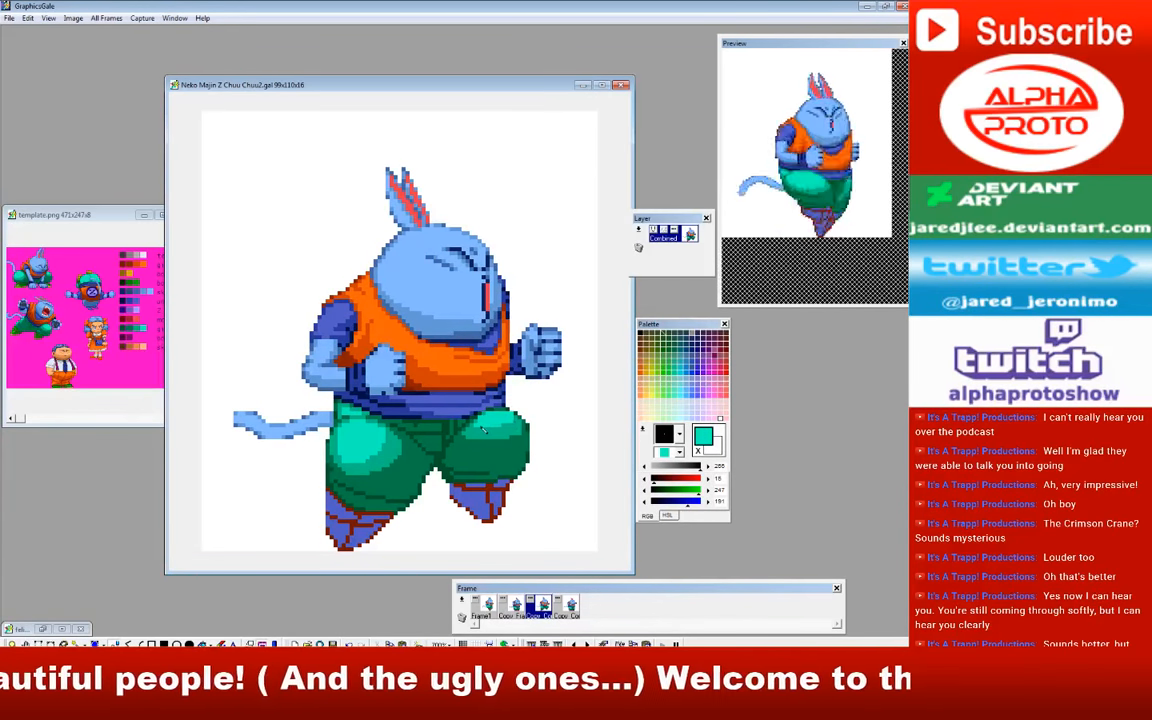
pyautogui.rightClick(513, 422)
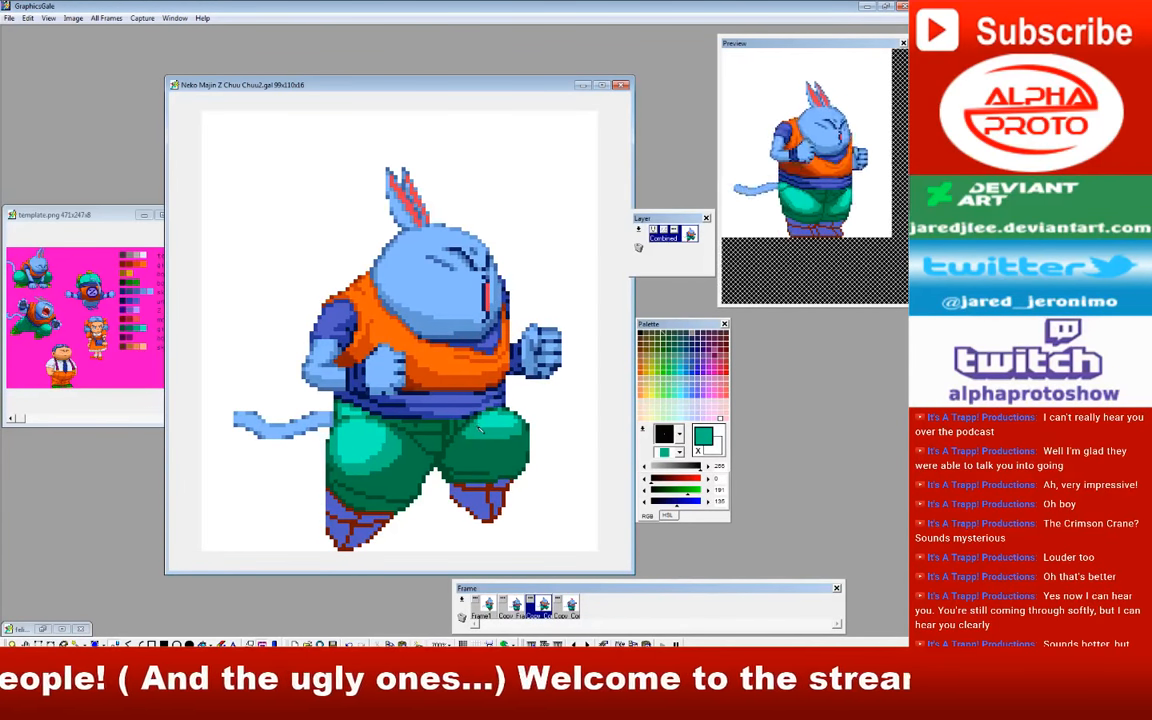
pyautogui.rightClick(510, 421)
# Step: Shade the lower trouser legs in the third frame with sampled dark green, and sample the boot purple and thigh teal
pyautogui.rightClick(453, 473)
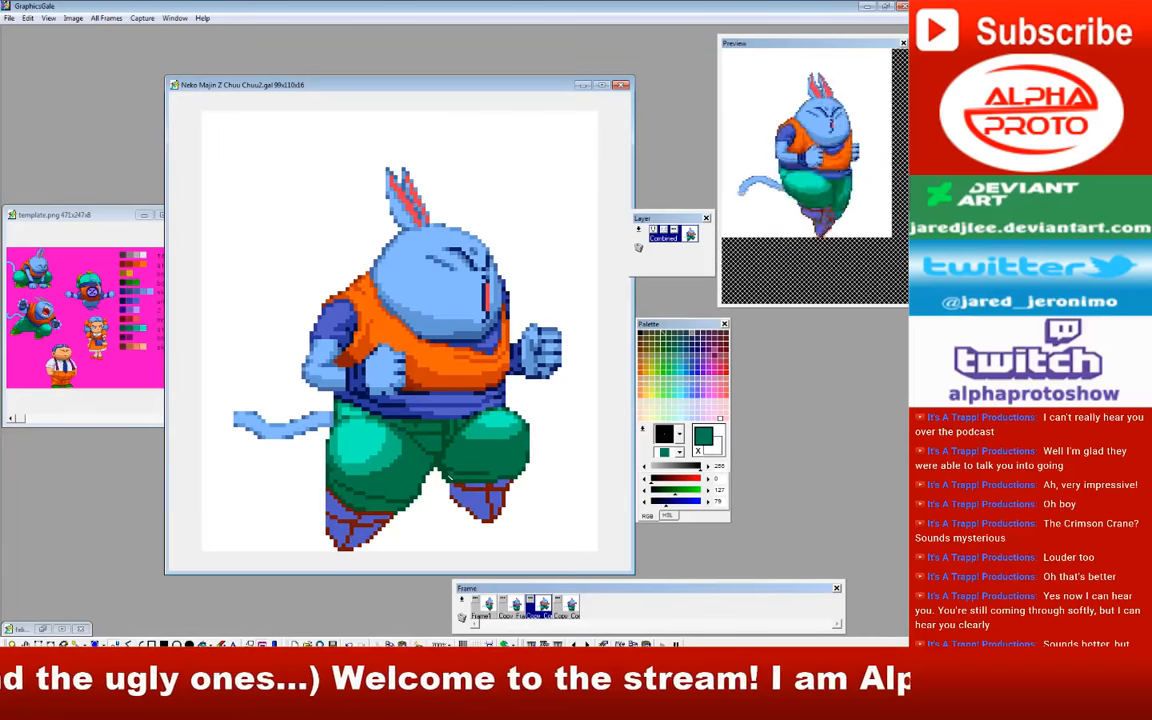
pyautogui.rightClick(451, 479)
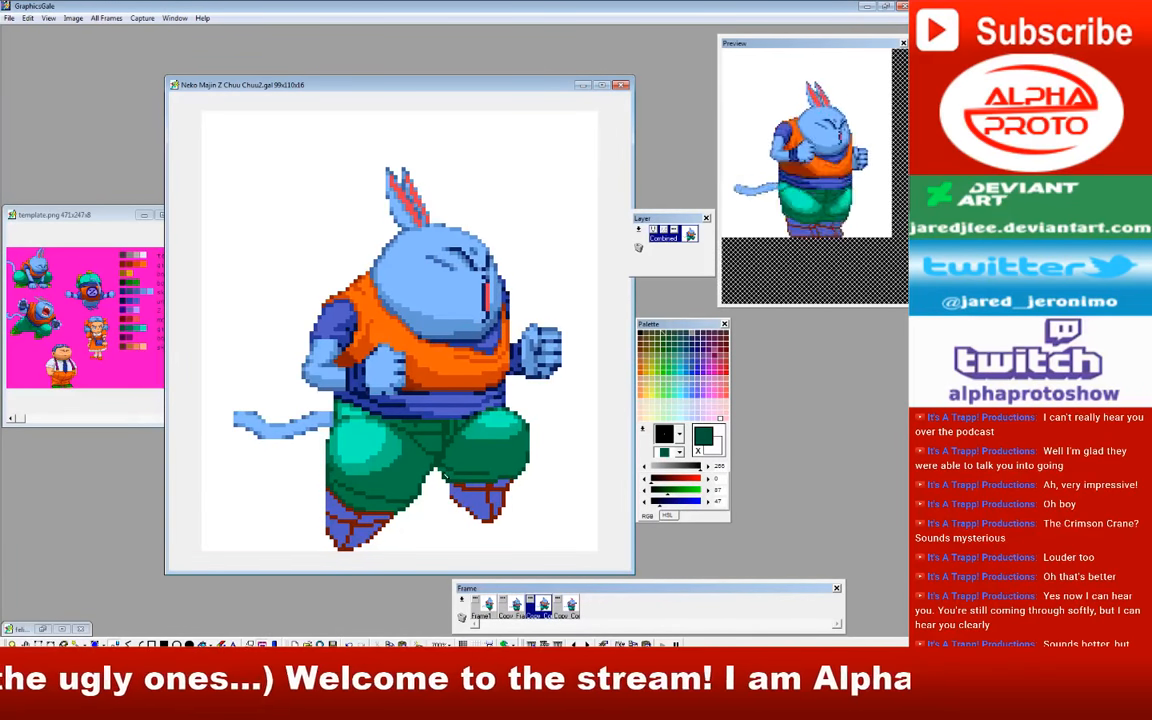
pyautogui.rightClick(455, 483)
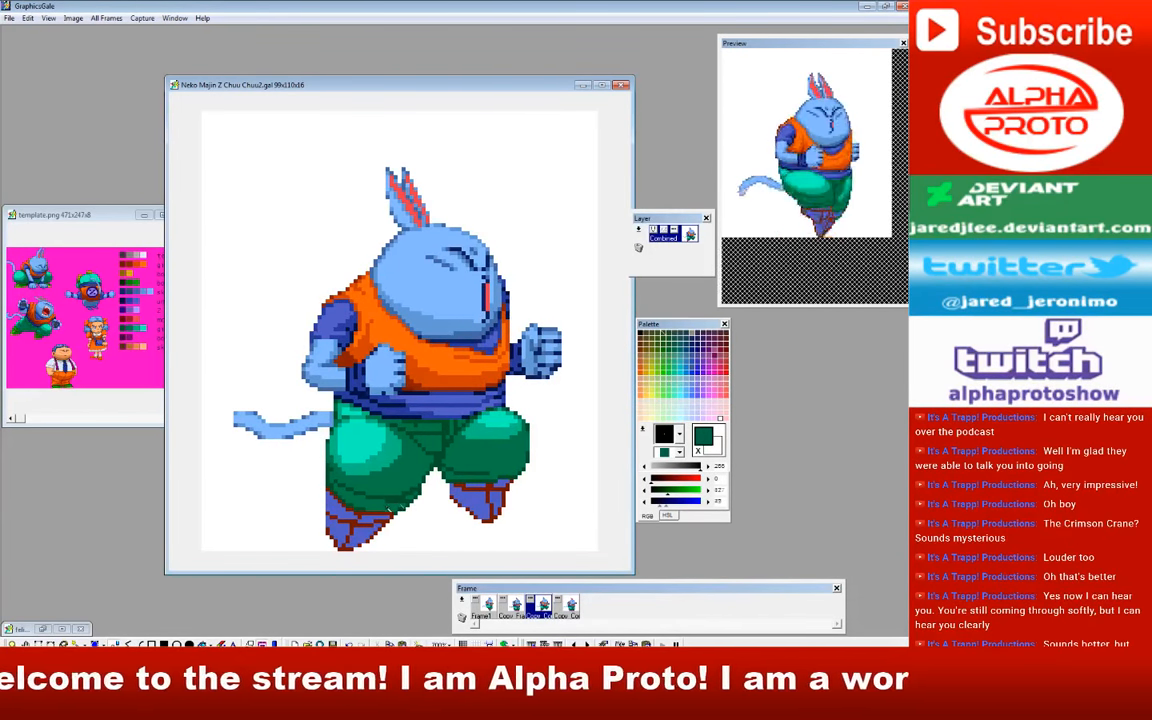
pyautogui.rightClick(408, 499)
pyautogui.moveTo(388, 508); pyautogui.dragTo(412, 502)
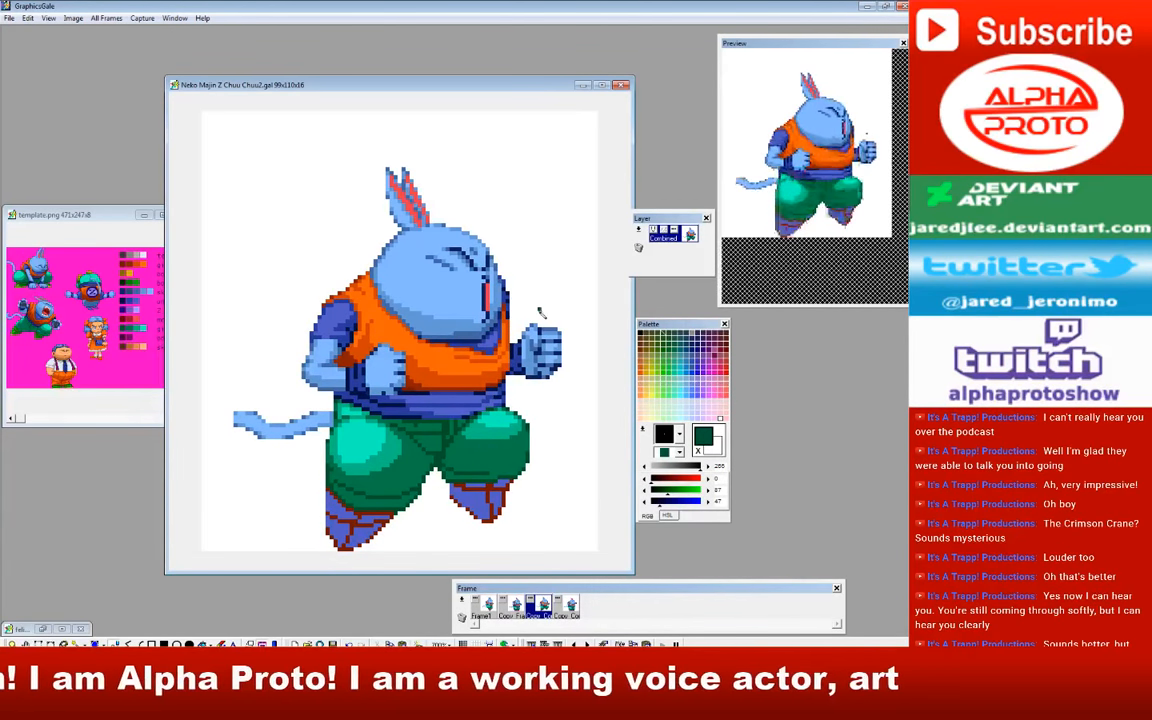
pyautogui.rightClick(490, 497)
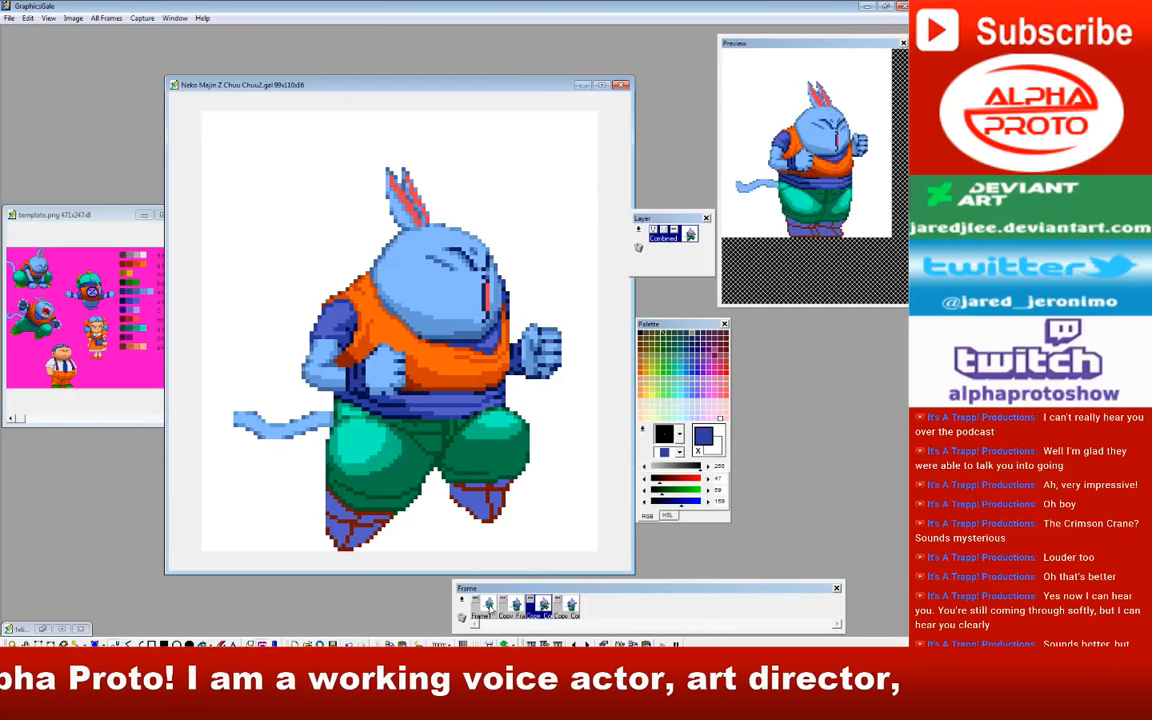
pyautogui.rightClick(346, 467)
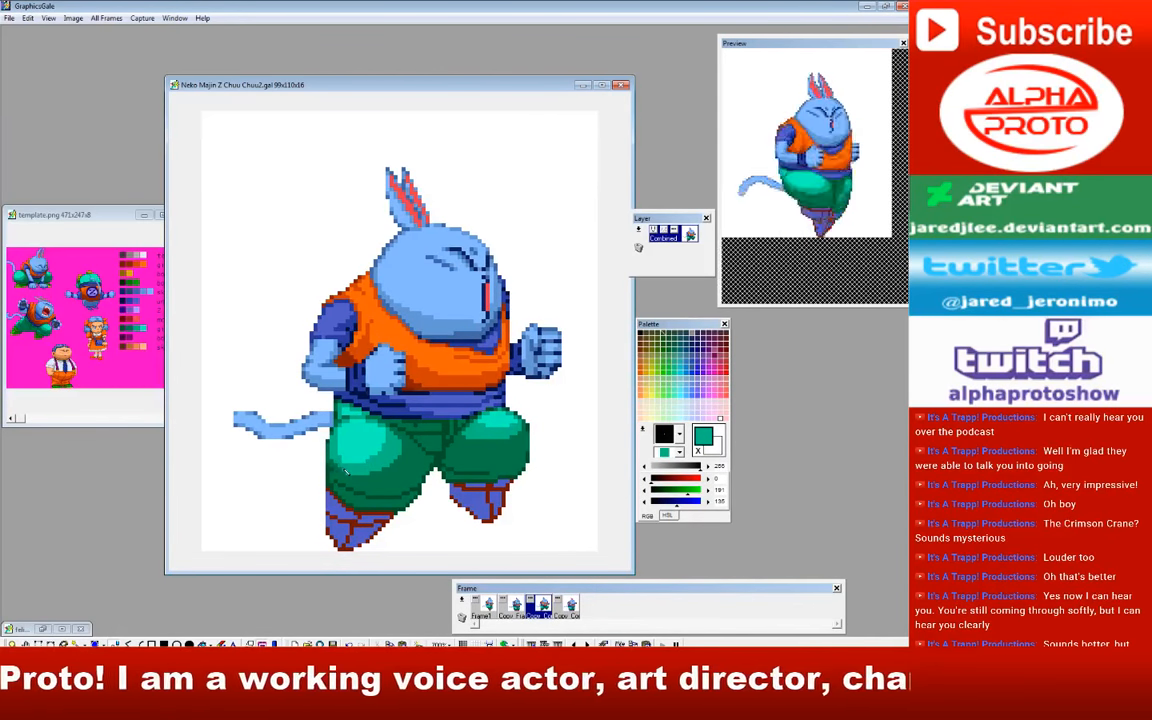
# Step: Switch between the four frames to compare their trouser and boot shading
pyautogui.click(518, 616)
pyautogui.click(487, 616)
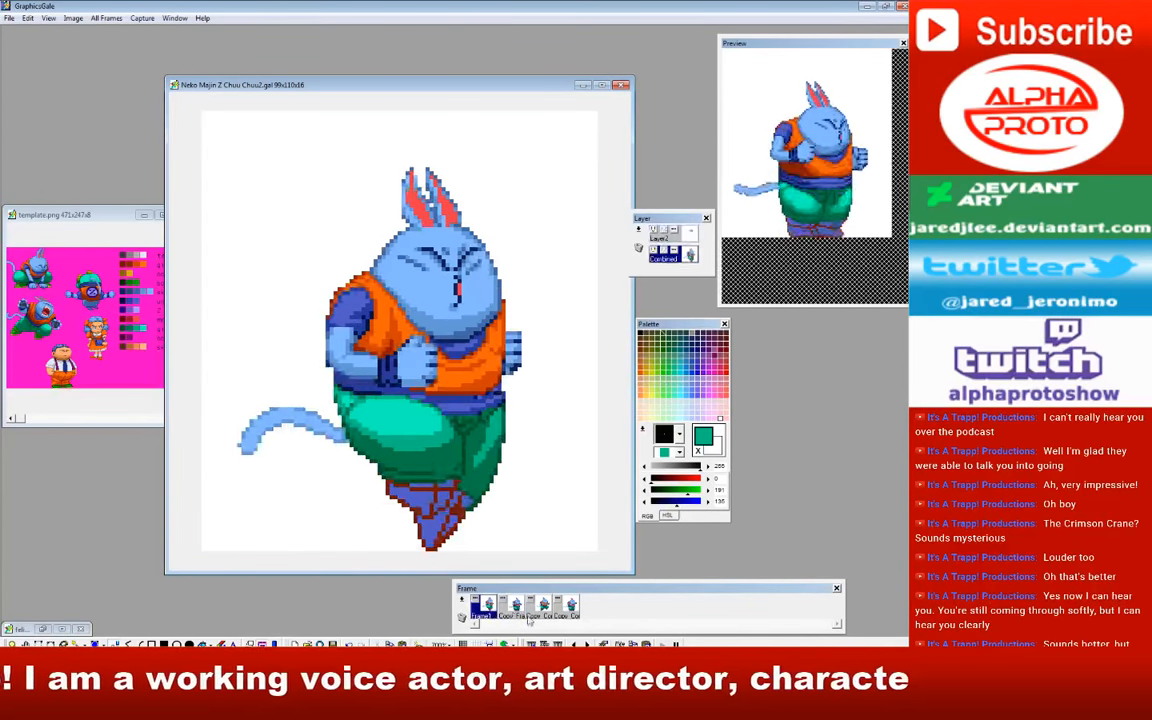
pyautogui.click(540, 617)
pyautogui.click(515, 612)
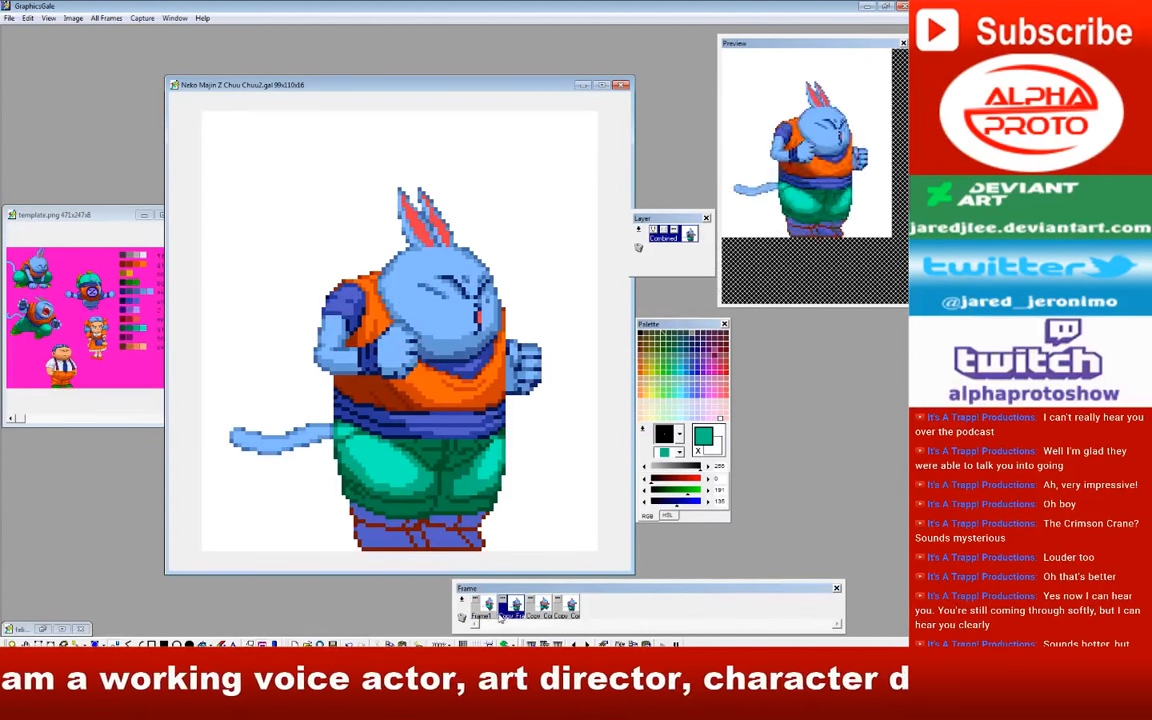
pyautogui.click(485, 612)
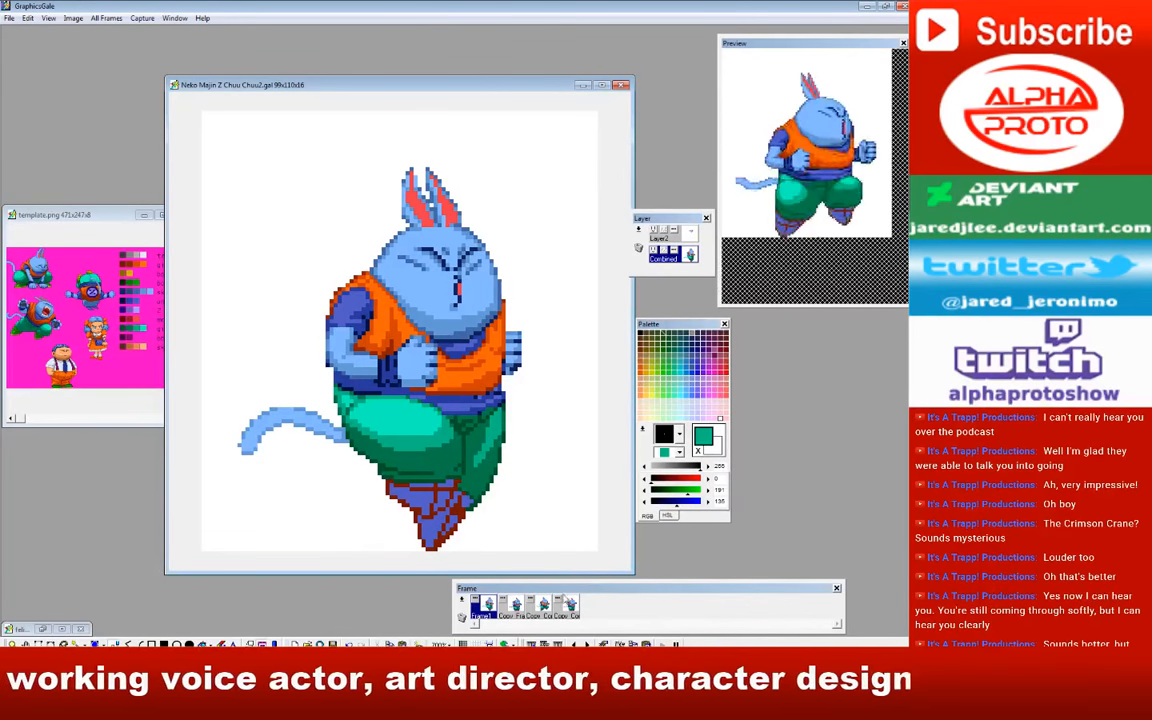
pyautogui.click(571, 607)
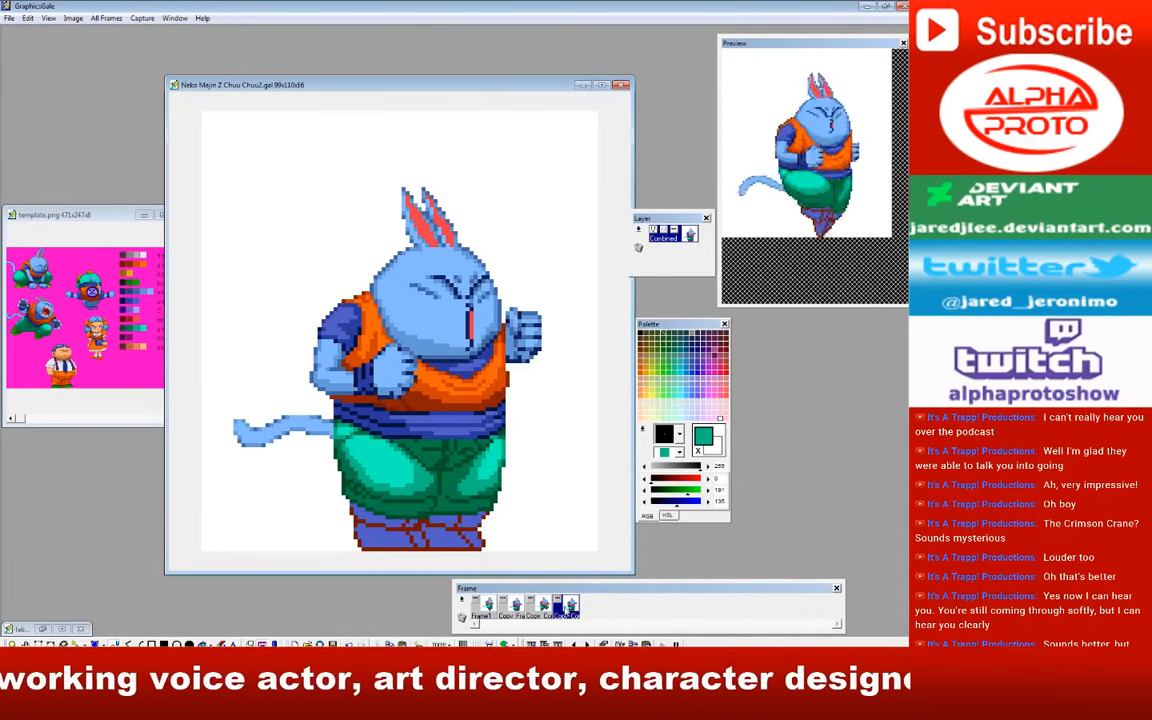
# Step: Reshape the back edge of the first frame's boot with sampled purple, dark red outline and white
pyautogui.click(480, 612)
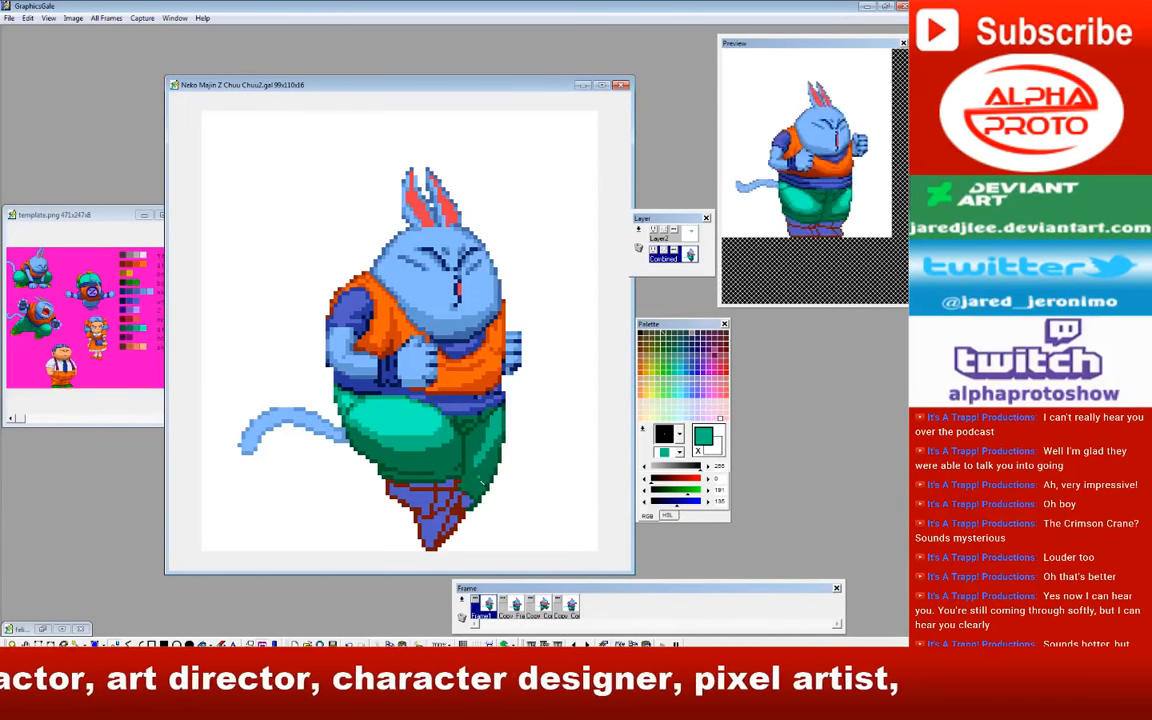
pyautogui.rightClick(417, 502)
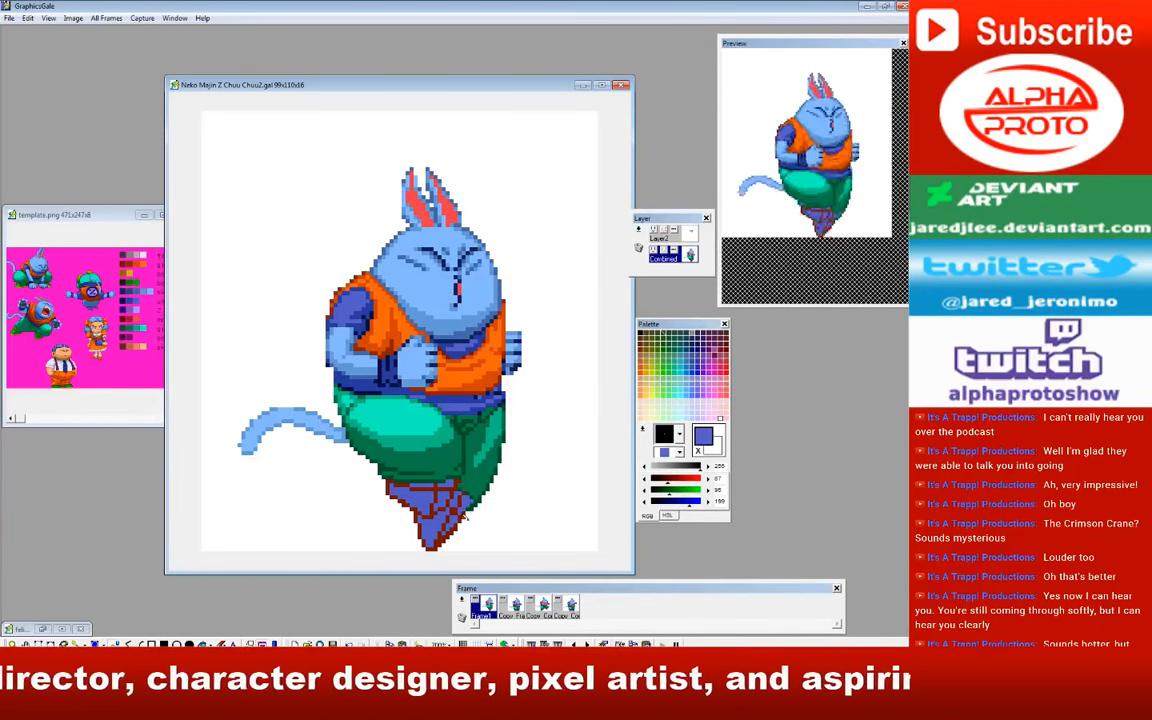
pyautogui.rightClick(475, 514)
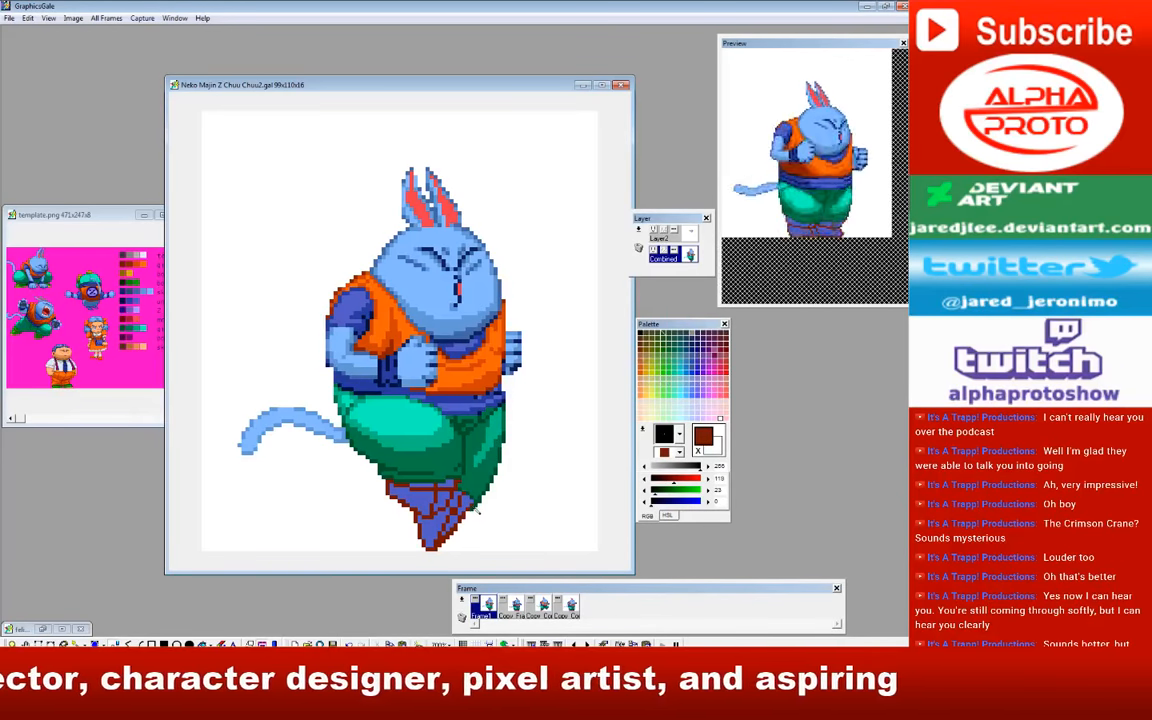
pyautogui.rightClick(478, 510)
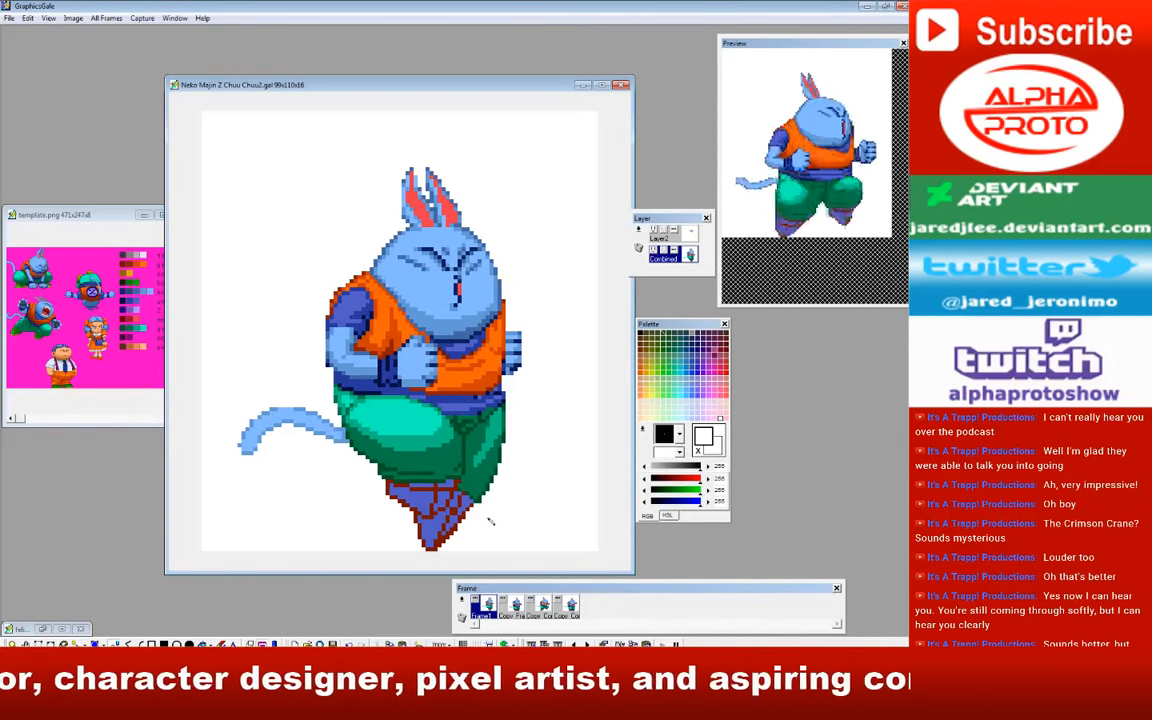
# Step: Take the gold boot-line colour from template.png and recolour the first frame's boot lines and front outline with it
pyautogui.moveTo(400, 85); pyautogui.dragTo(401, 88)
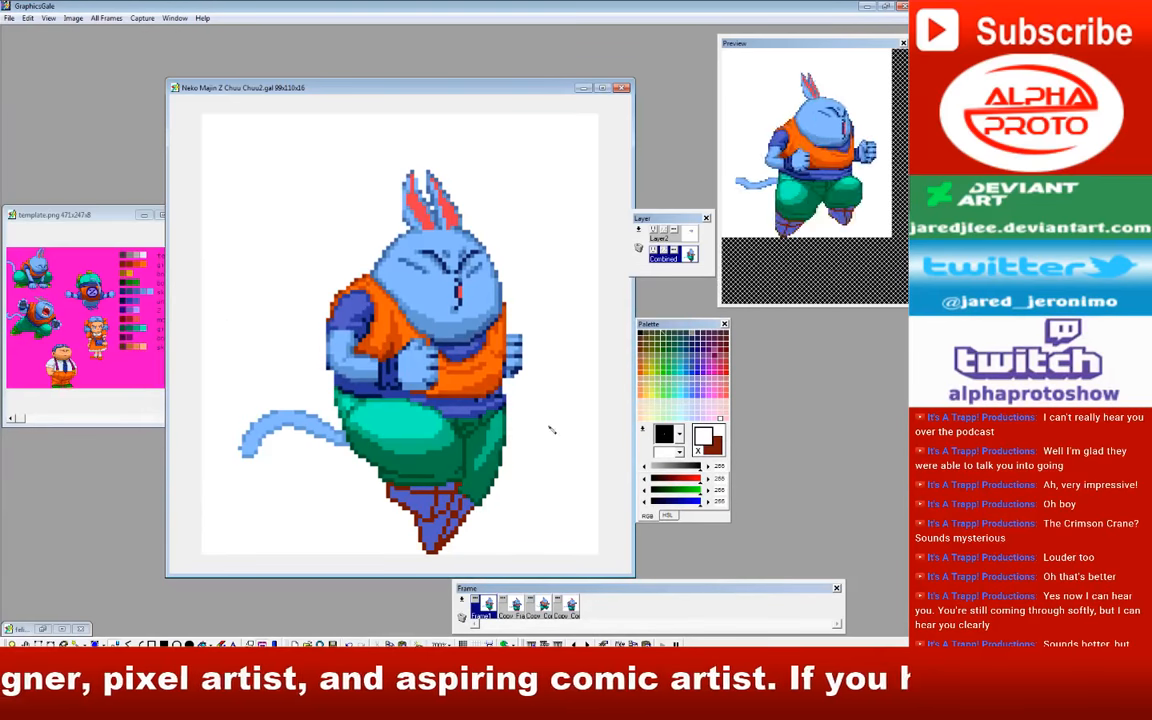
pyautogui.click(116, 214)
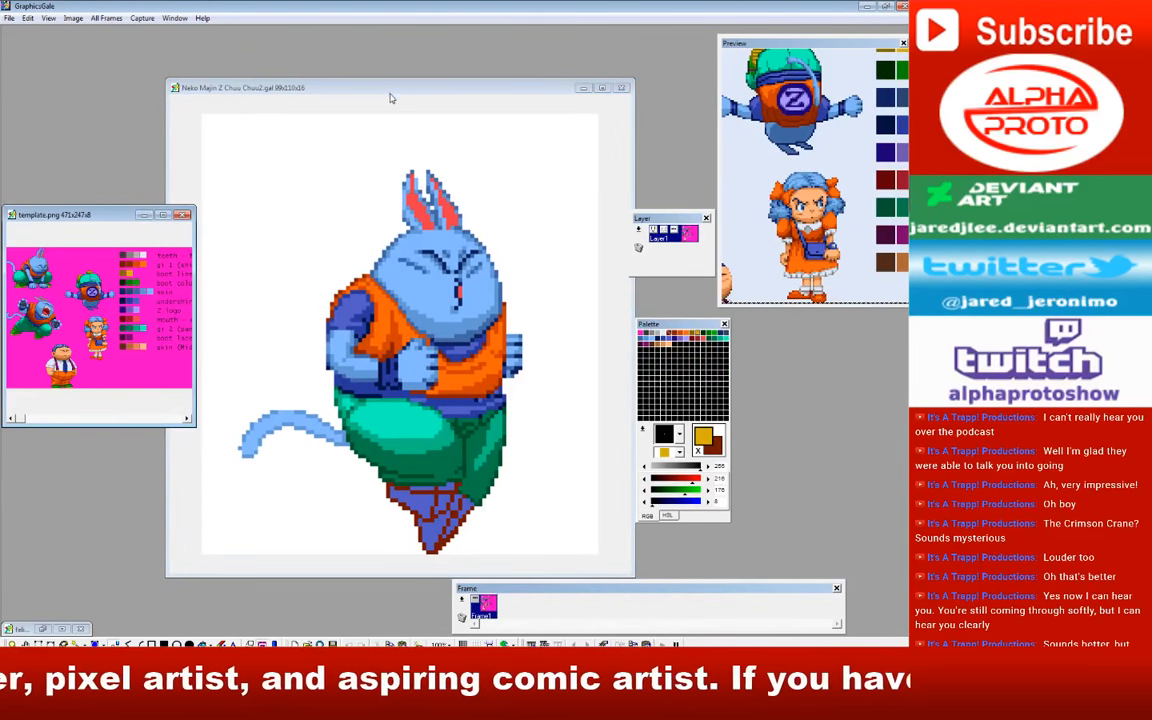
pyautogui.moveTo(391, 88); pyautogui.dragTo(391, 91)
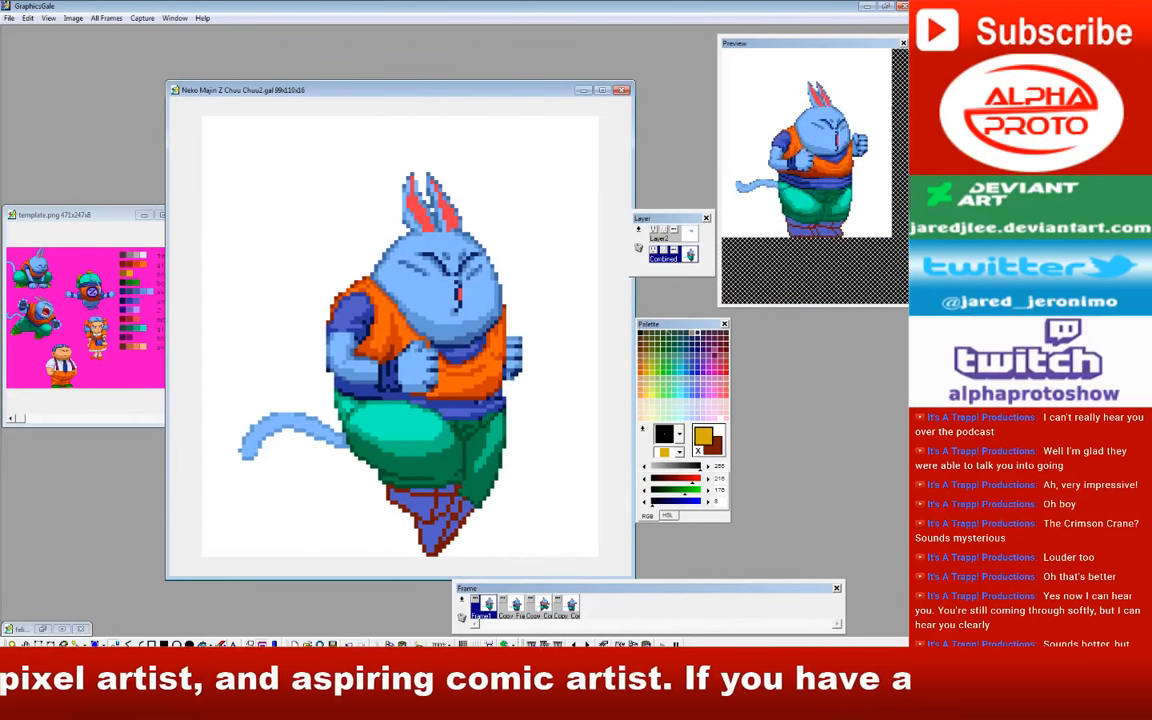
pyautogui.moveTo(417, 522)
pyautogui.mouseDown()
pyautogui.moveTo(430, 554)
pyautogui.moveTo(441, 542)
pyautogui.moveTo(433, 554)
pyautogui.mouseUp()
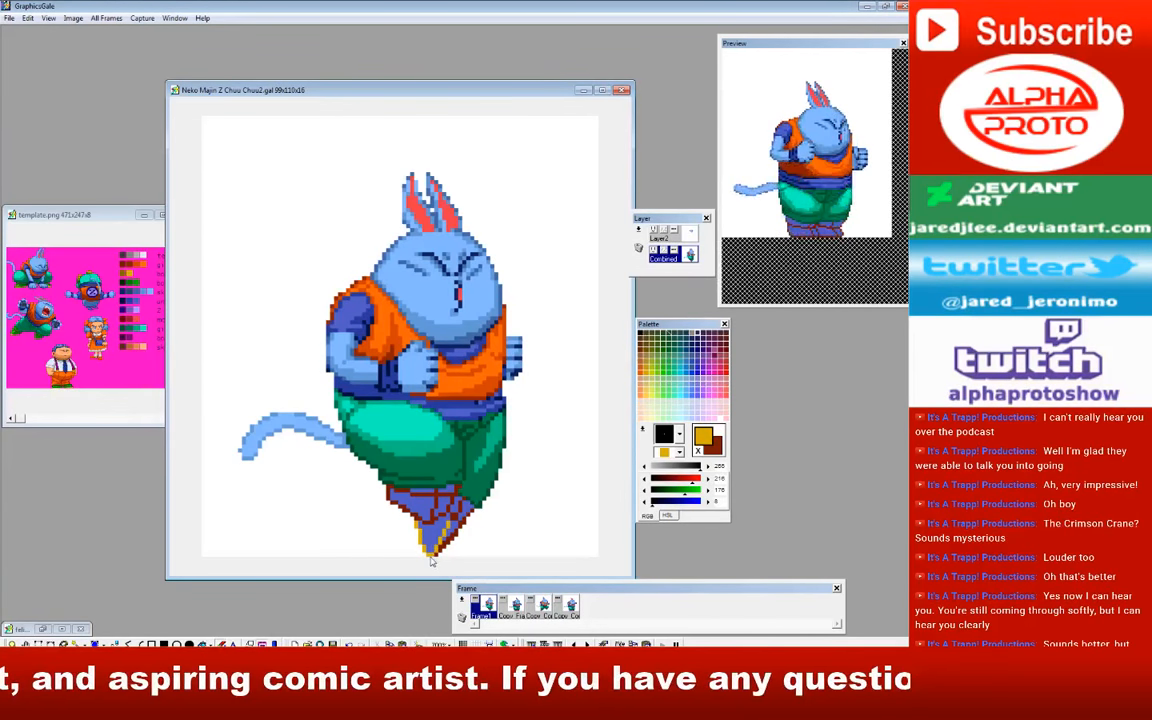
pyautogui.moveTo(459, 491)
pyautogui.mouseDown()
pyautogui.moveTo(430, 525)
pyautogui.moveTo(446, 511)
pyautogui.moveTo(430, 525)
pyautogui.moveTo(391, 499)
pyautogui.mouseUp()
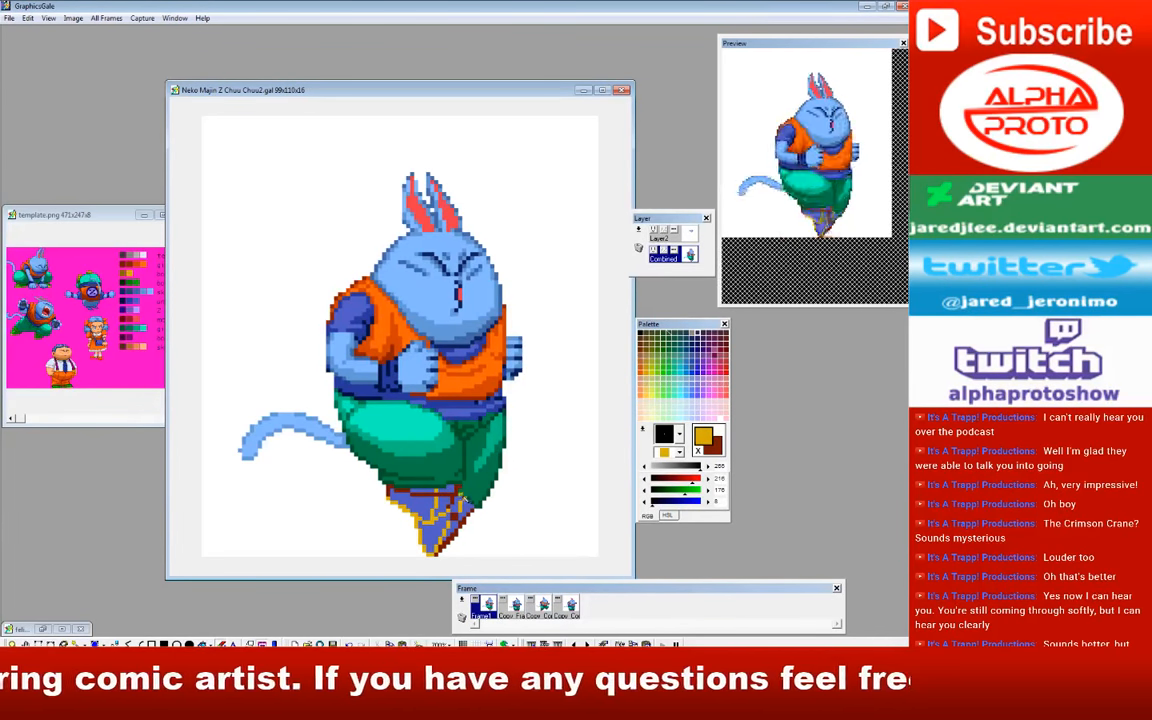
# Step: Touch up the second frame's trousers with sampled green and go back to the first frame
pyautogui.click(512, 606)
pyautogui.rightClick(345, 450)
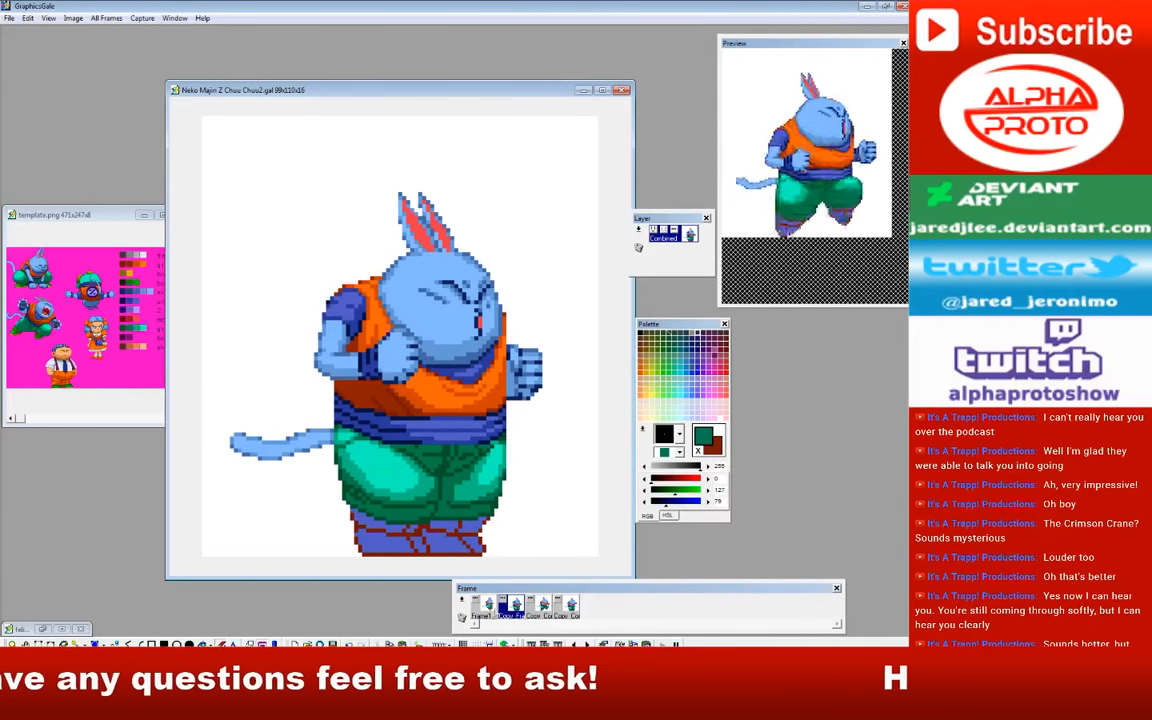
pyautogui.click(483, 605)
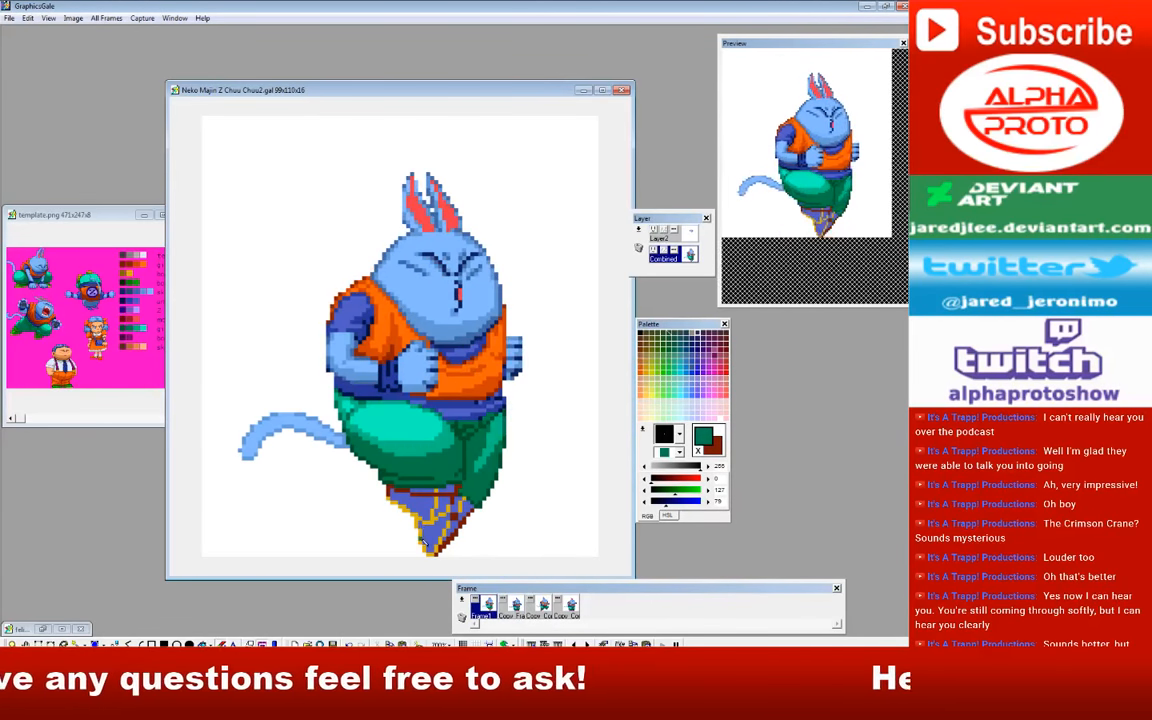
# Step: Paint gold lines along the soles and toes of the boots in the second and third frames
pyautogui.click(512, 606)
pyautogui.moveTo(438, 555); pyautogui.dragTo(362, 555)
pyautogui.click(540, 605)
pyautogui.moveTo(332, 545); pyautogui.dragTo(366, 544)
pyautogui.moveTo(346, 540); pyautogui.dragTo(362, 517)
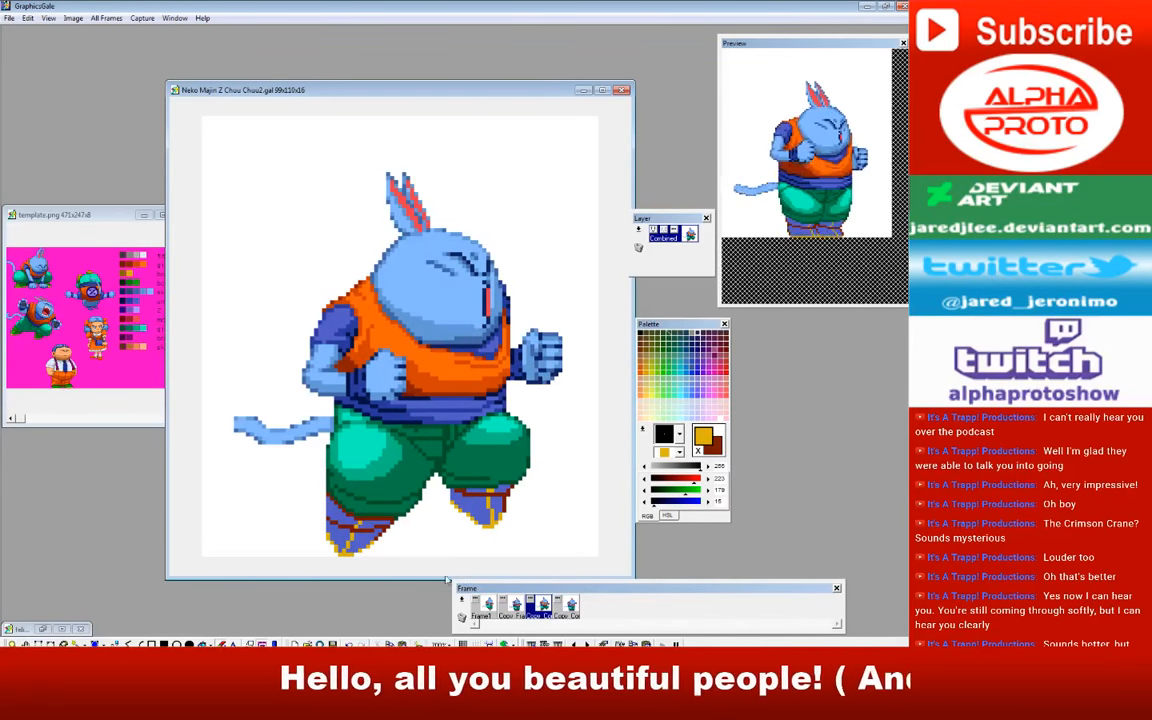
# Step: Copy the second frame's boots and paste them over the fourth frame's boots
pyautogui.click(512, 605)
pyautogui.moveTo(346, 512); pyautogui.dragTo(502, 555)
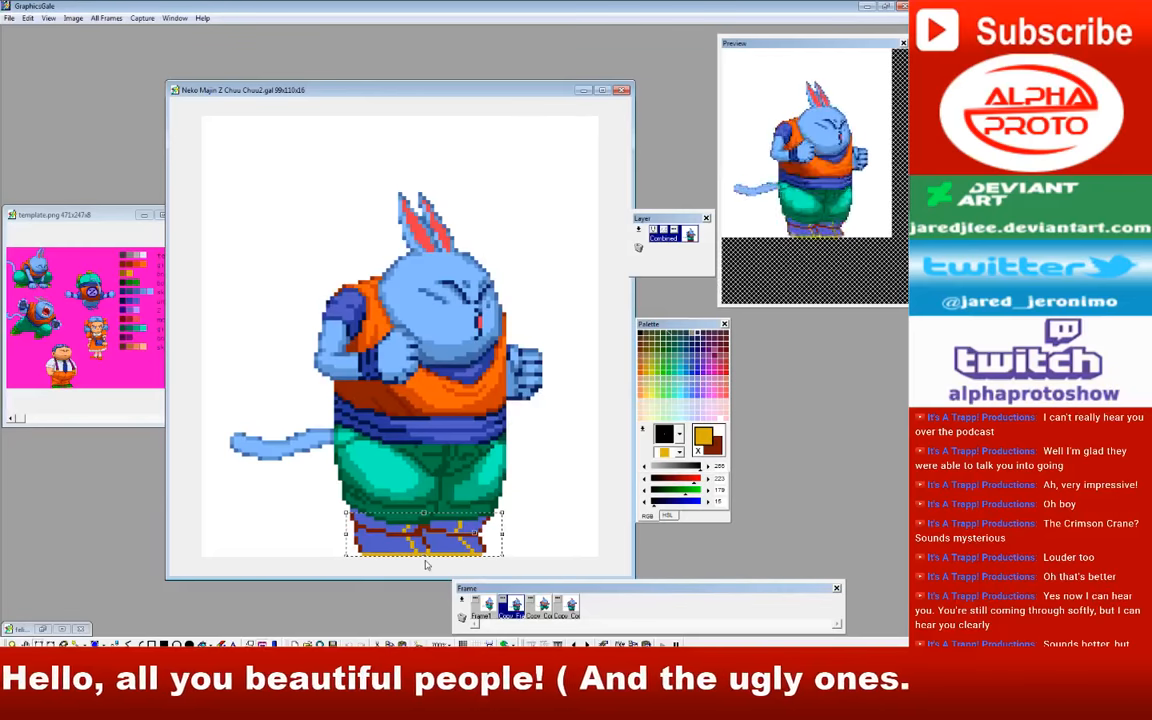
pyautogui.click(523, 510)
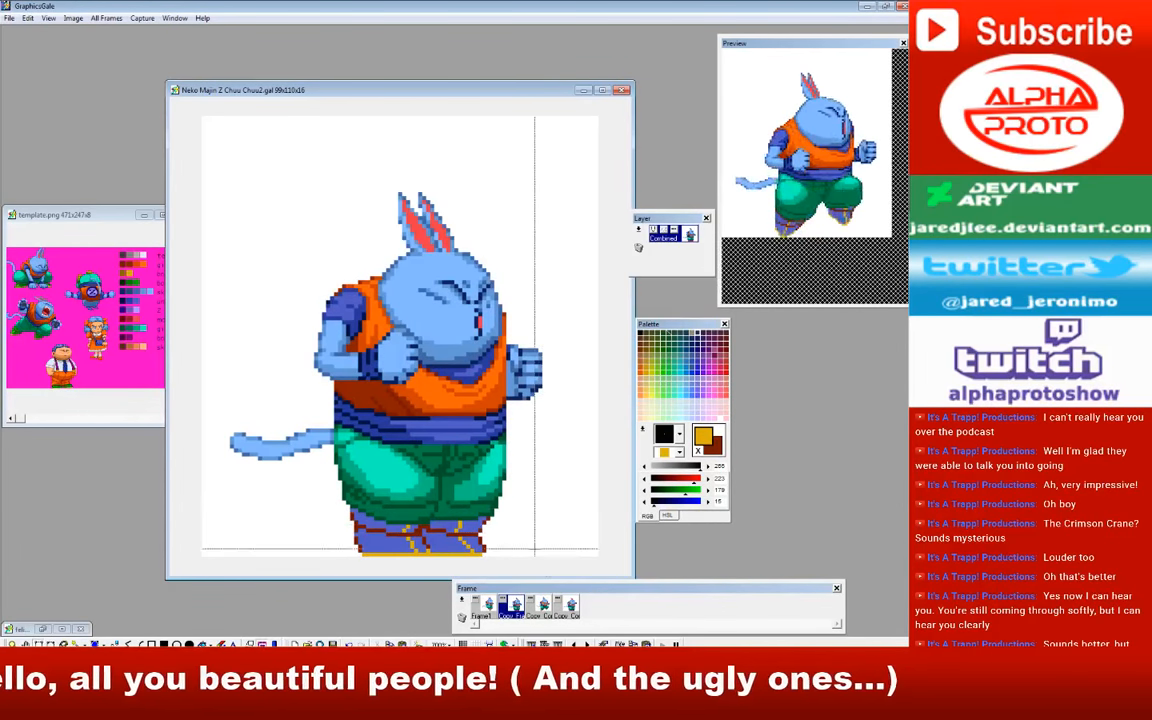
pyautogui.click(570, 603)
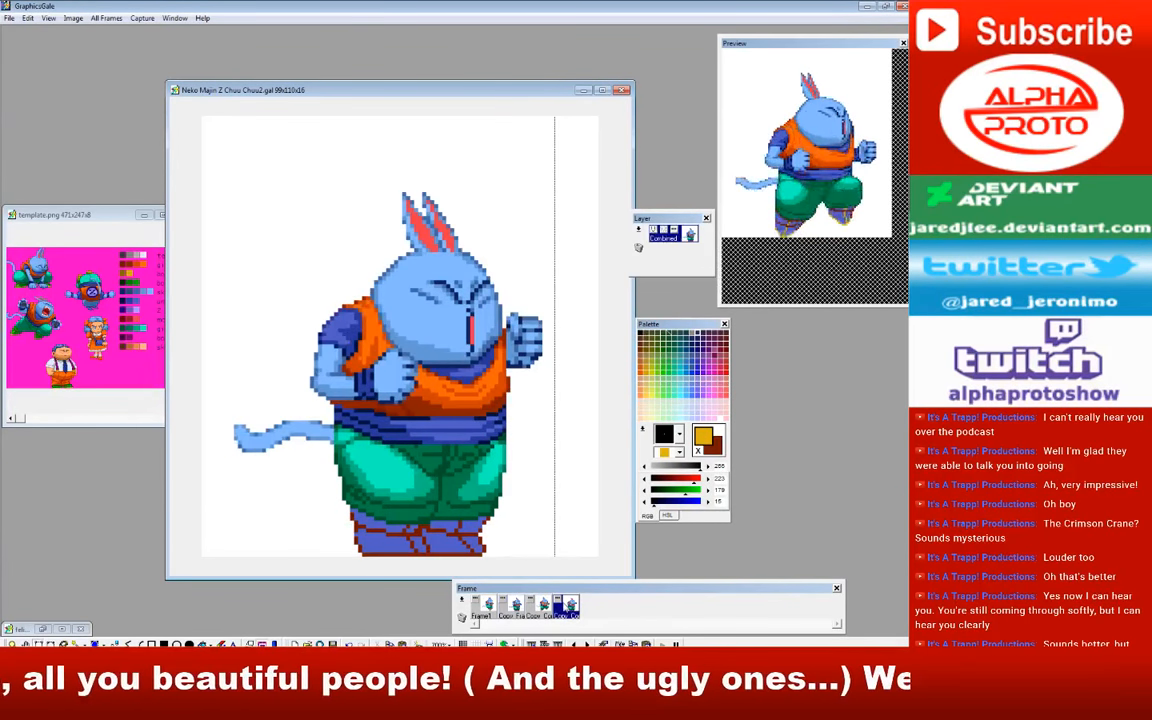
pyautogui.click(420, 548)
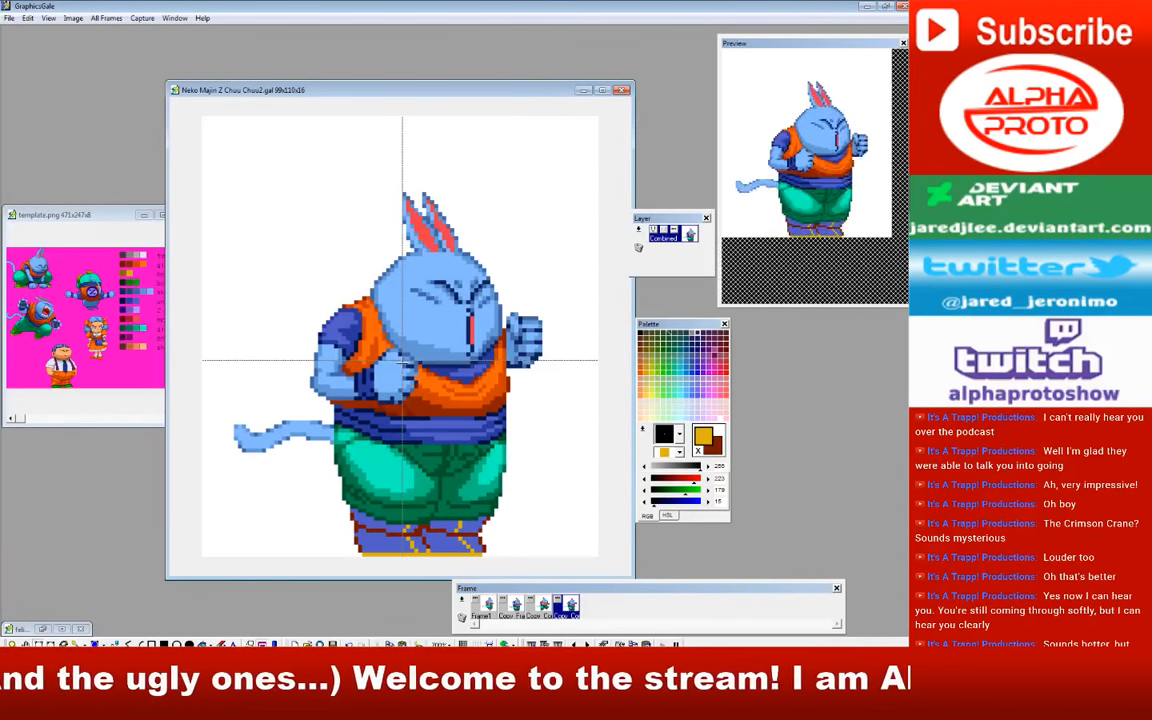
# Step: Pick the darker gold boot-line colour from template.png and return to the sprite's fourth frame
pyautogui.moveTo(400, 90); pyautogui.dragTo(401, 92)
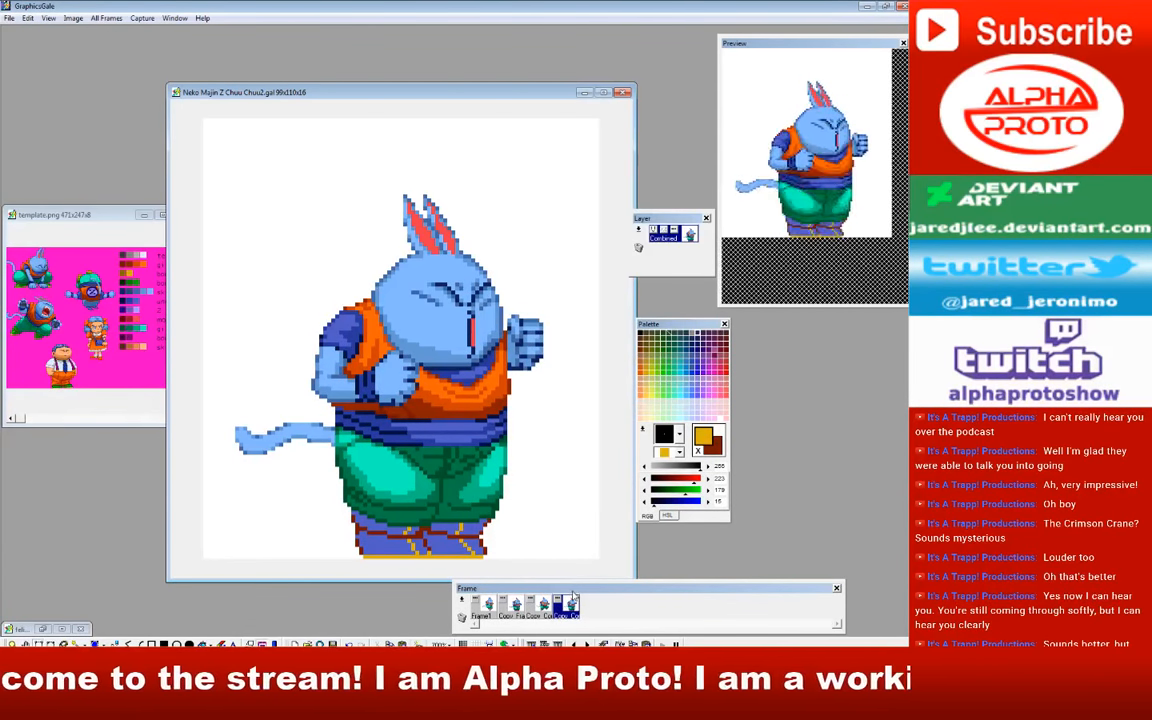
pyautogui.click(110, 217)
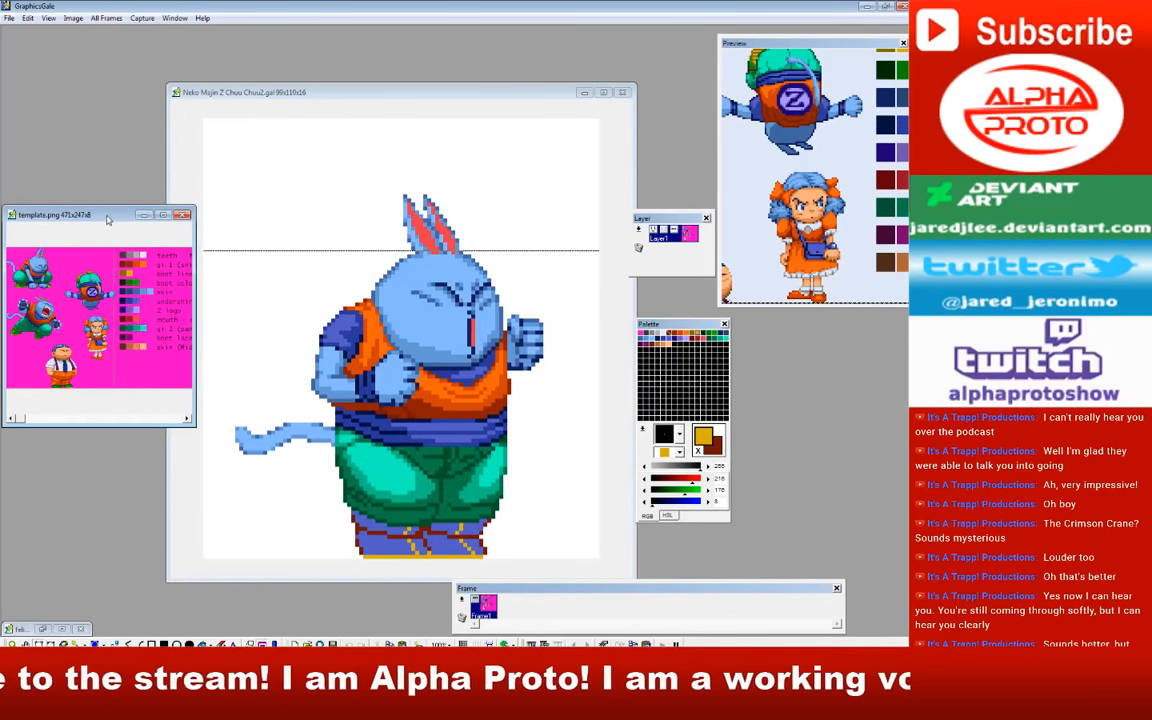
pyautogui.moveTo(108, 216); pyautogui.dragTo(107, 219)
pyautogui.moveTo(330, 92); pyautogui.dragTo(330, 95)
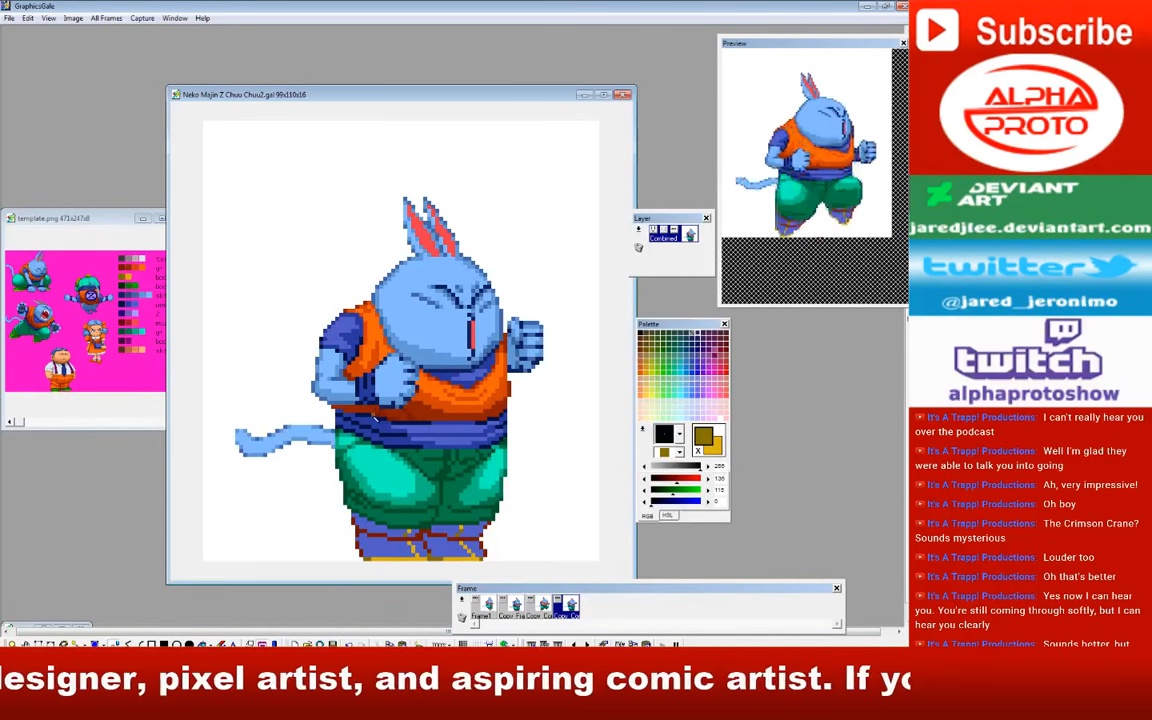
# Step: Touch up the fourth frame's sash and the shirt's lower edge with sampled navy and dark red
pyautogui.rightClick(354, 416)
pyautogui.rightClick(350, 415)
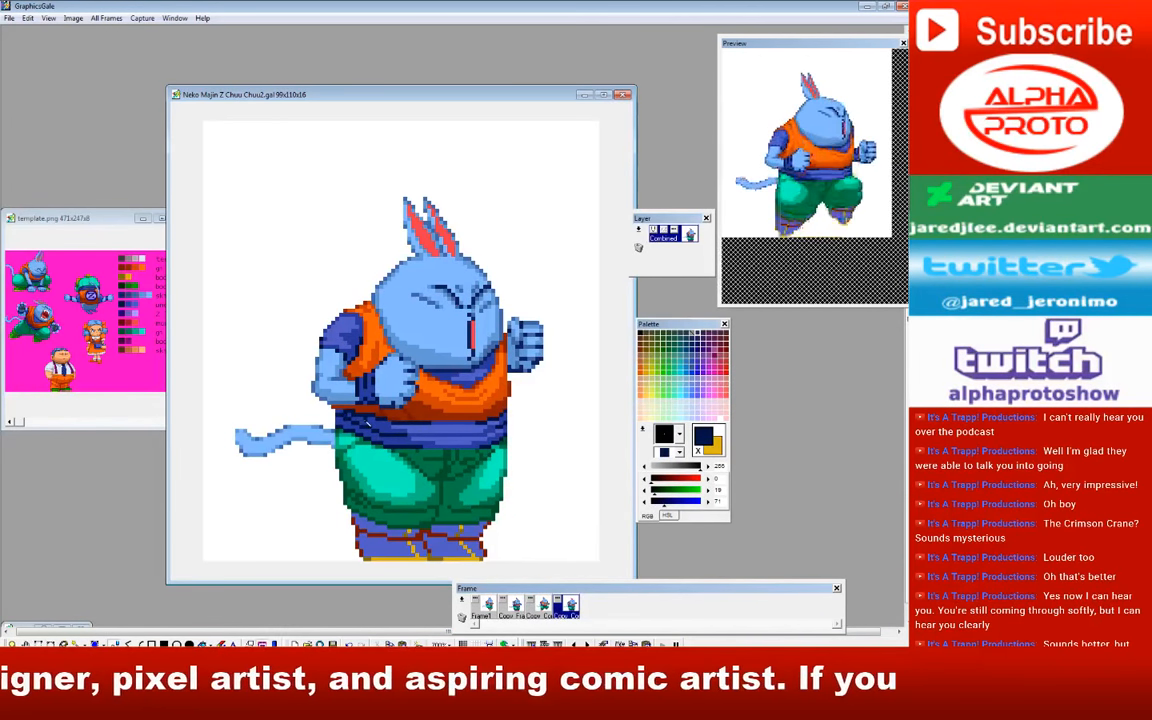
pyautogui.rightClick(496, 411)
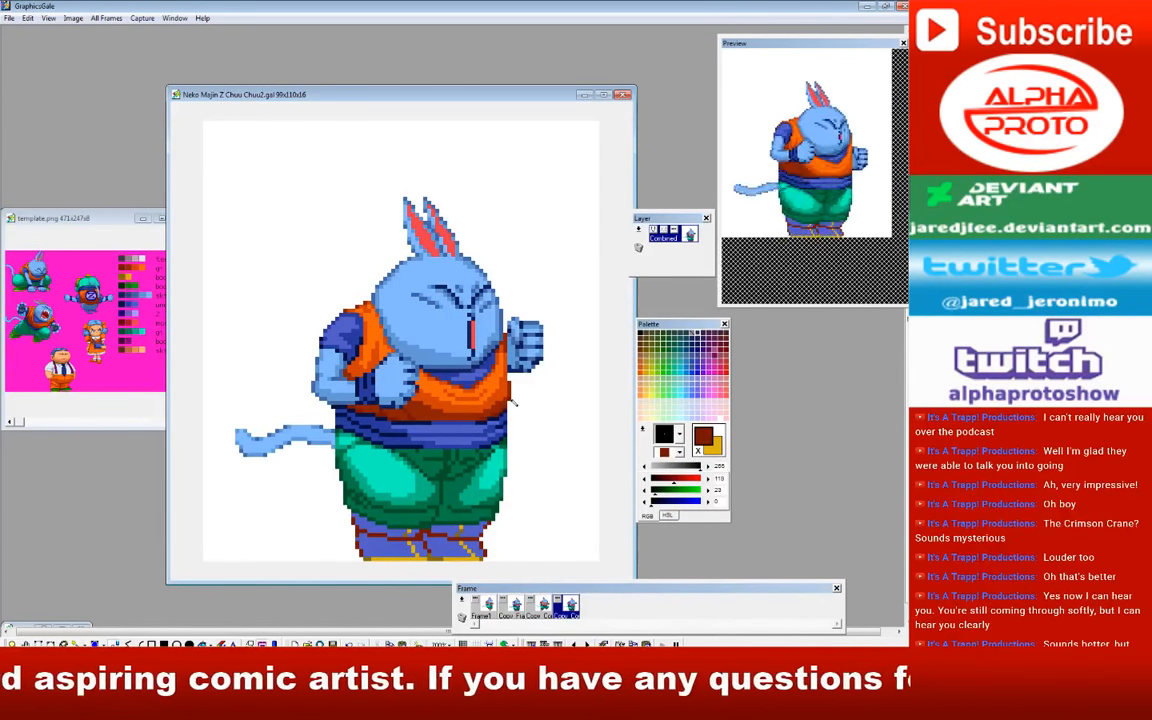
# Step: Refine the elbow and forearm shading in the first frame with sampled light, medium and dark skin blues
pyautogui.click(488, 605)
pyautogui.rightClick(342, 362)
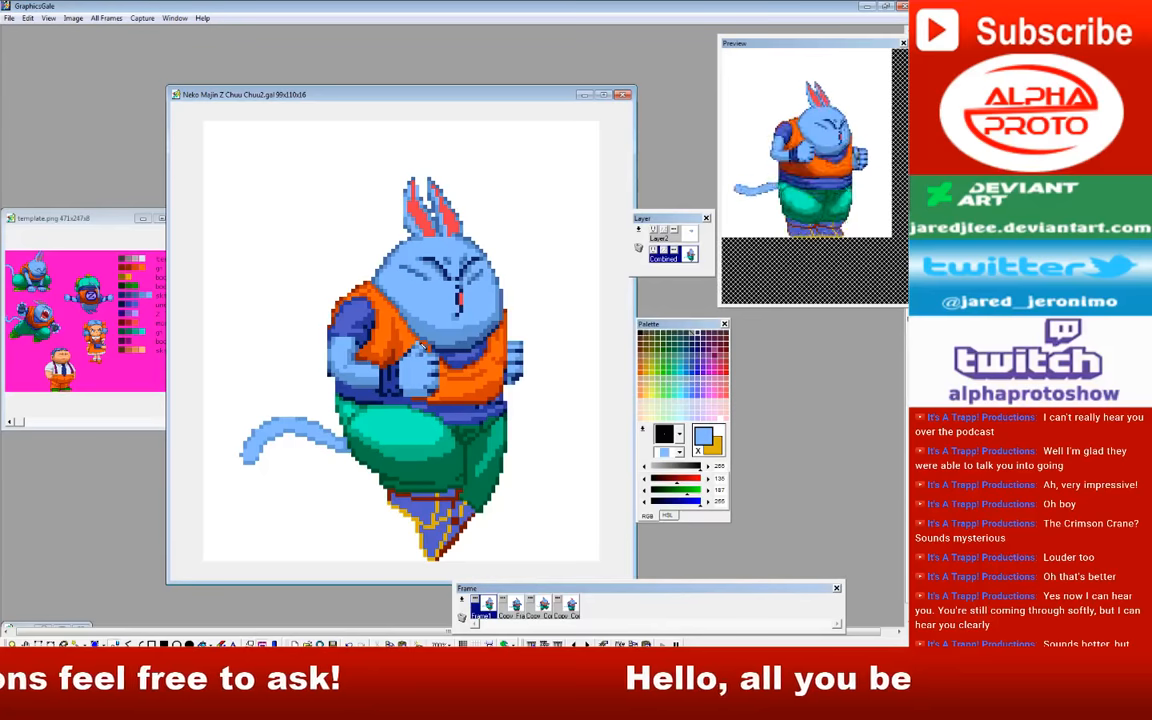
pyautogui.rightClick(342, 382)
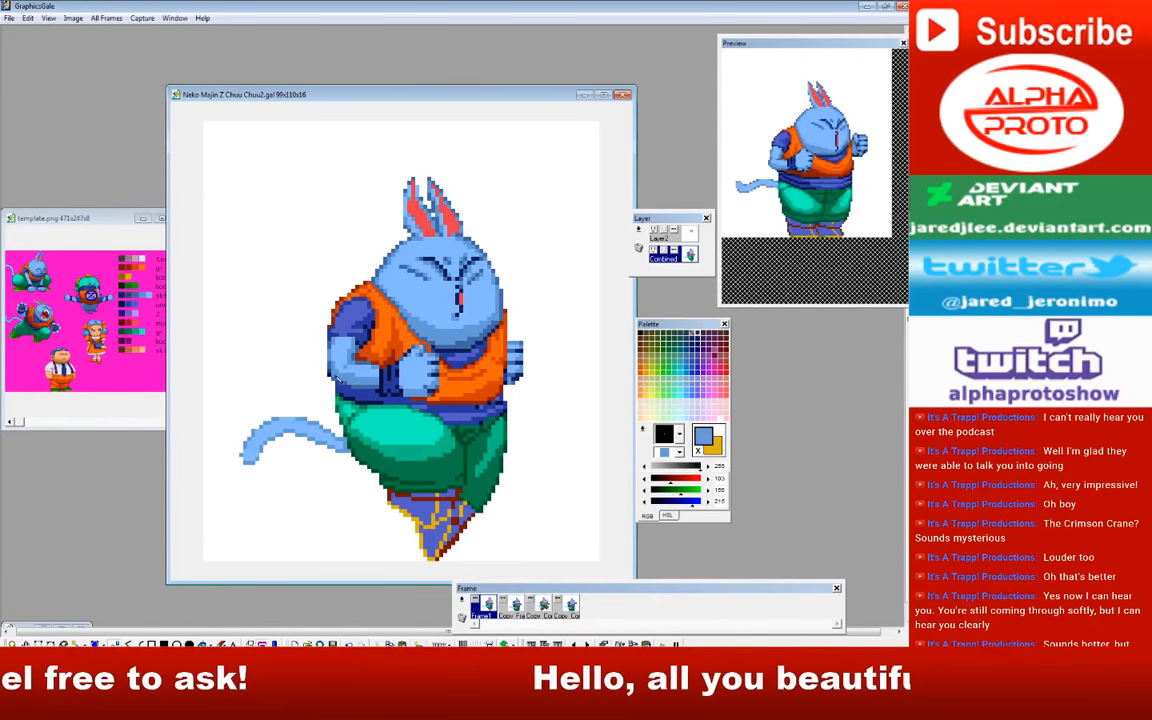
pyautogui.rightClick(349, 371)
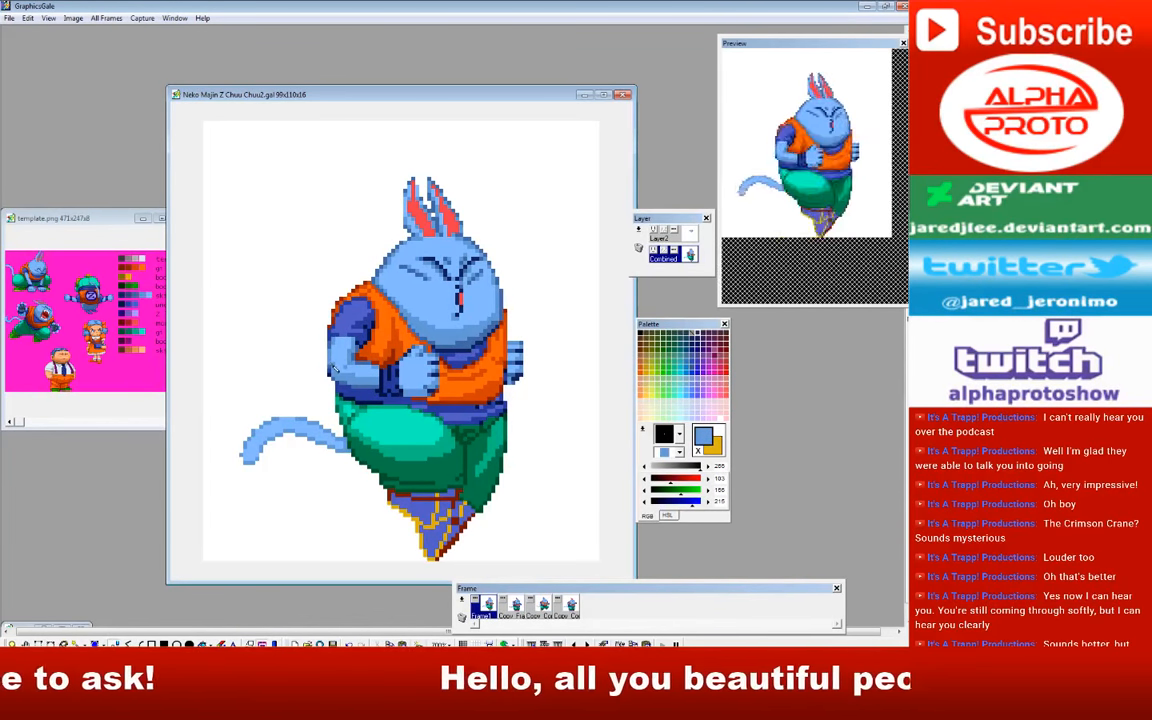
pyautogui.rightClick(332, 373)
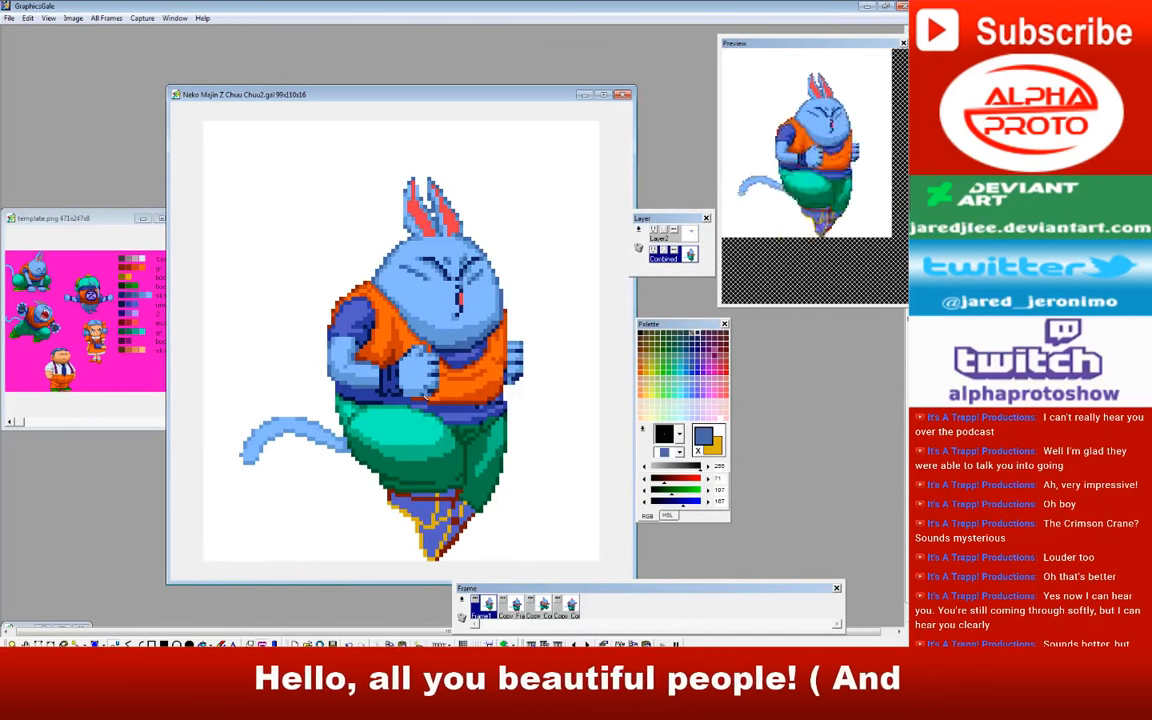
# Step: Clean up the shading on the first frame's near fist and upper arm with sampled skin blues
pyautogui.rightClick(431, 393)
pyautogui.rightClick(428, 387)
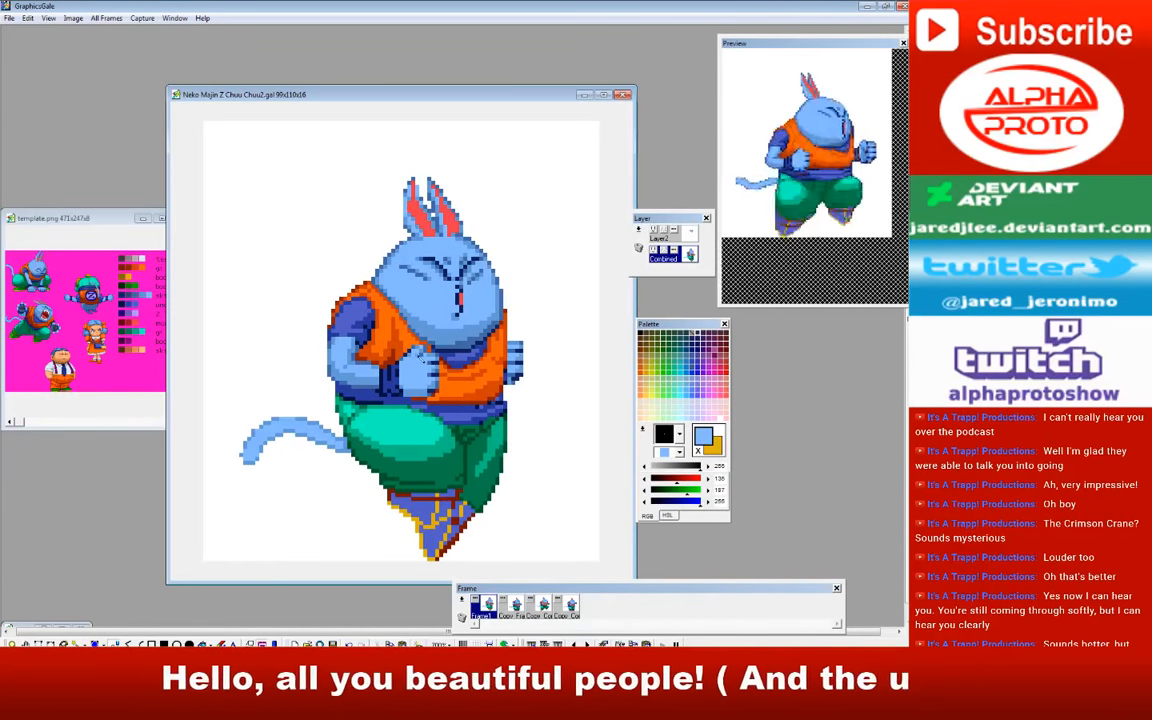
pyautogui.rightClick(411, 354)
pyautogui.moveTo(411, 354); pyautogui.dragTo(406, 386)
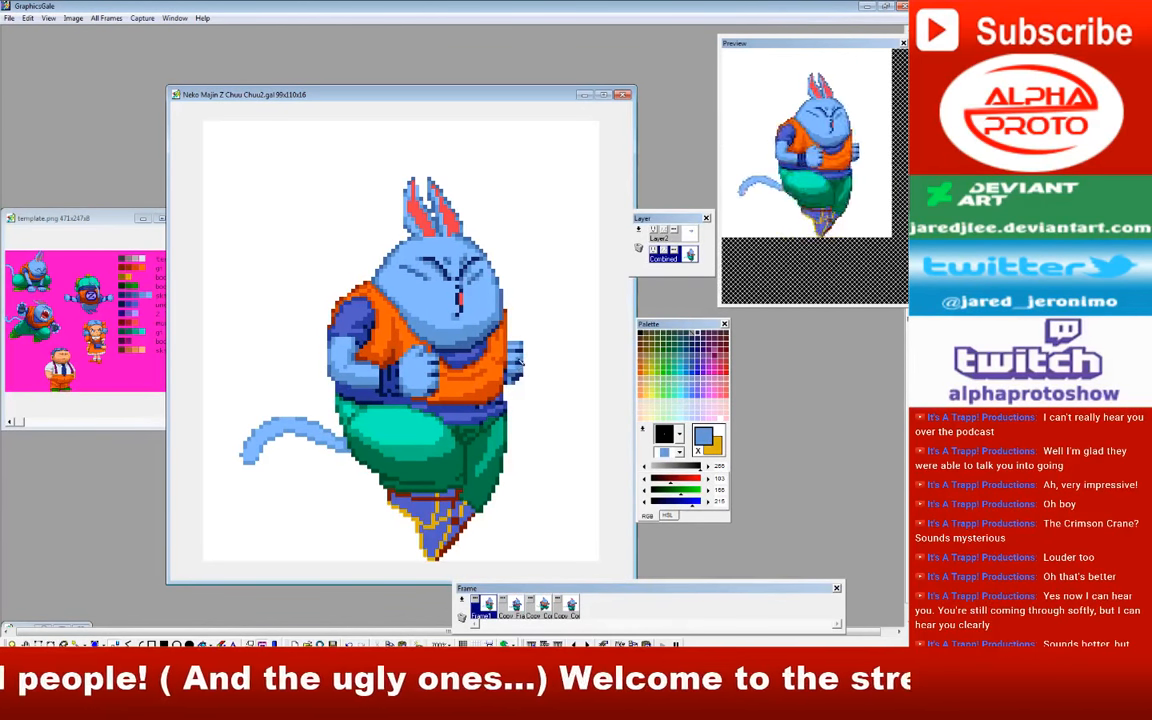
pyautogui.rightClick(343, 344)
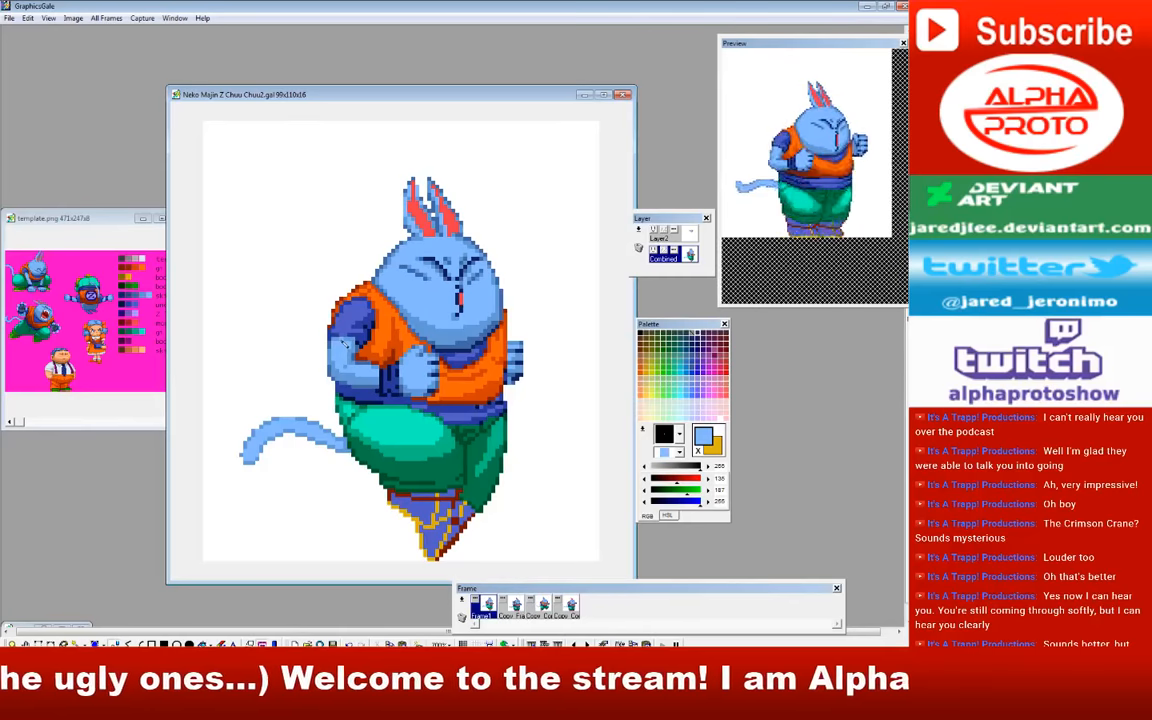
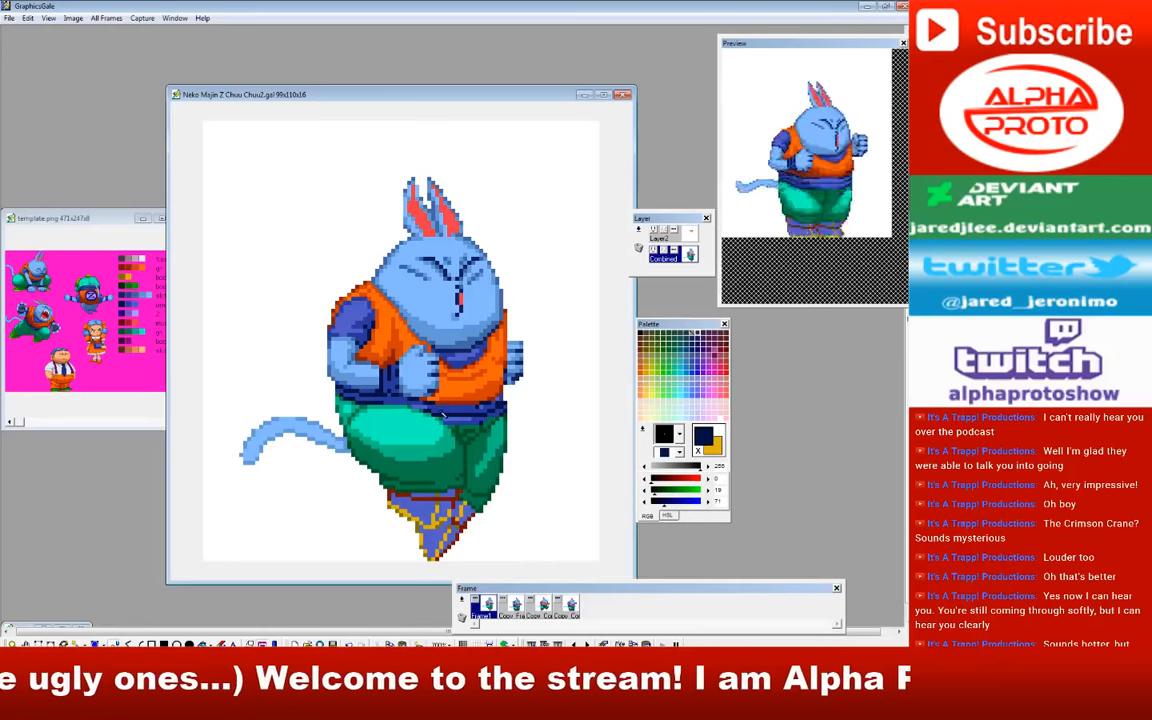
# Step: Rework the first frame's sash folds with sampled navy, medium blue and light purple-blue
pyautogui.rightClick(424, 379)
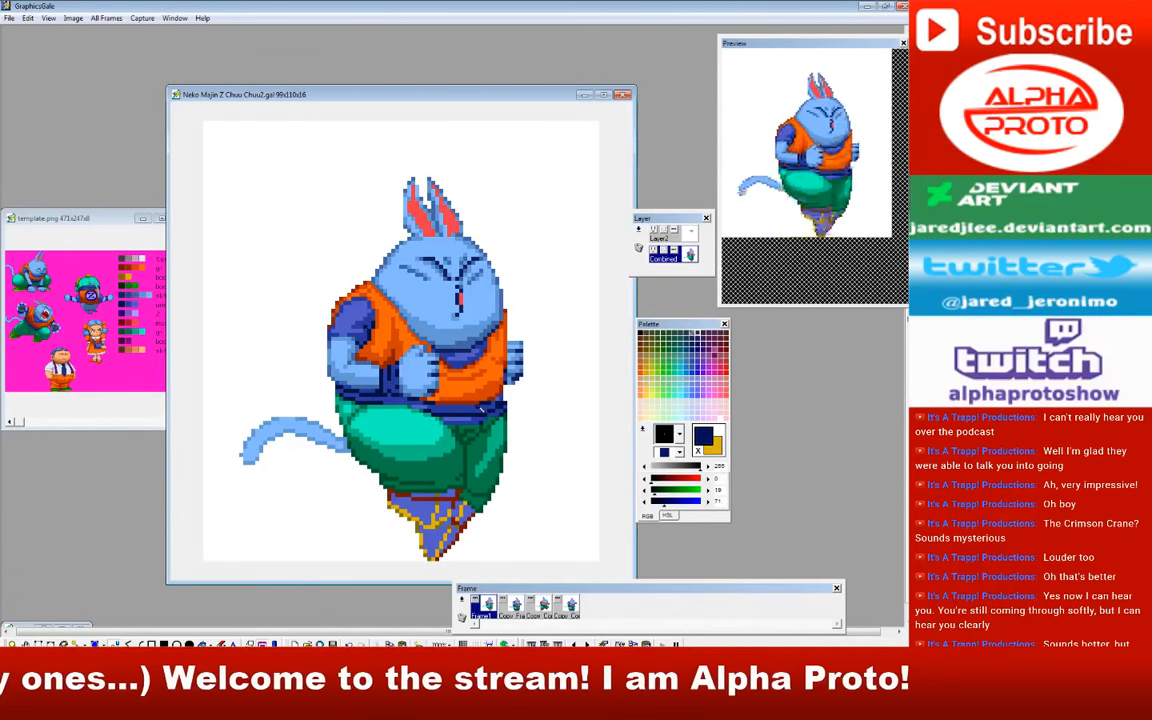
pyautogui.rightClick(452, 406)
pyautogui.rightClick(487, 415)
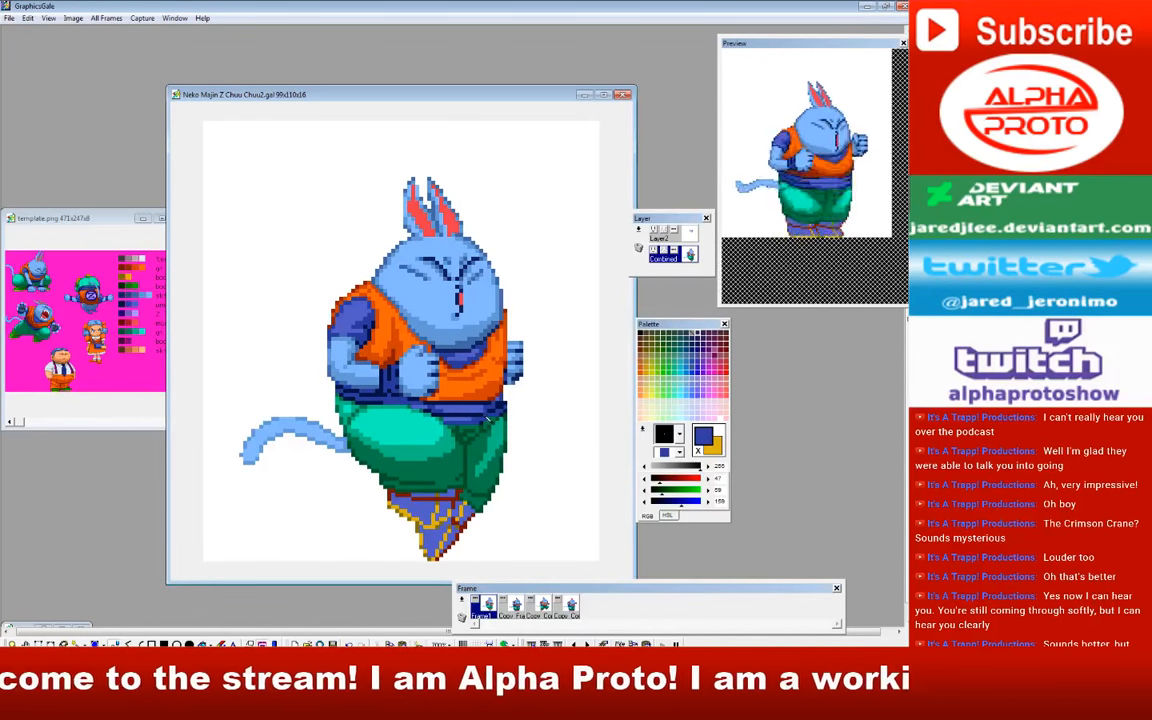
pyautogui.rightClick(452, 419)
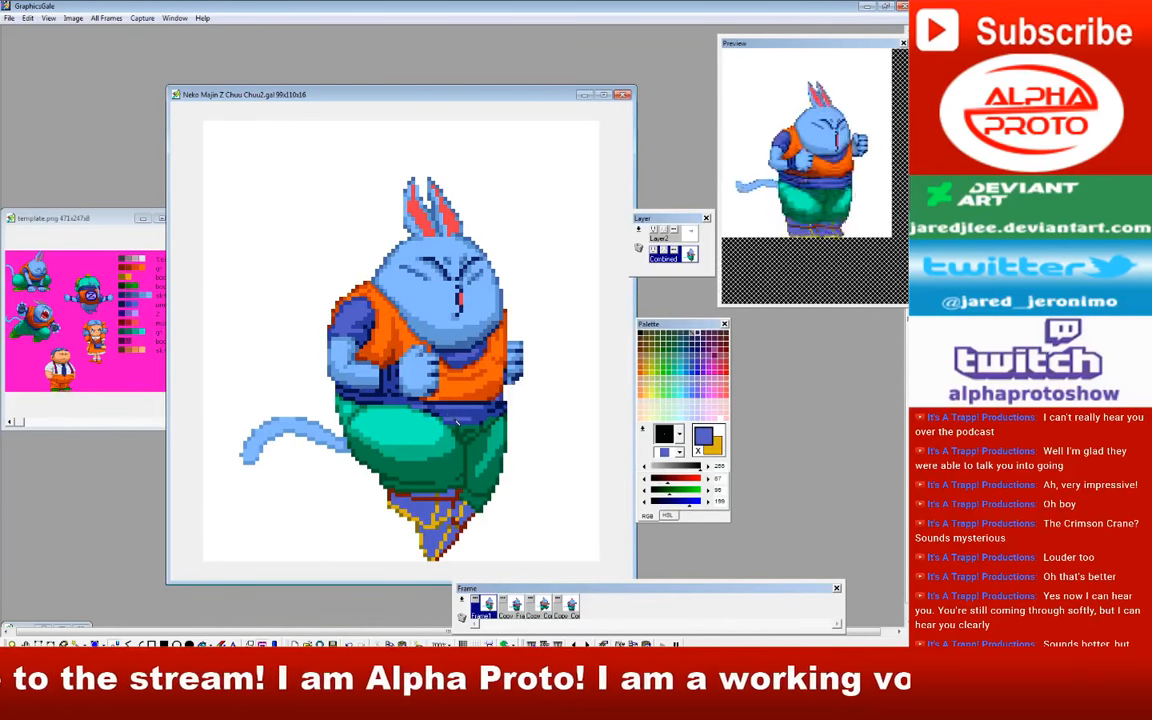
pyautogui.rightClick(447, 417)
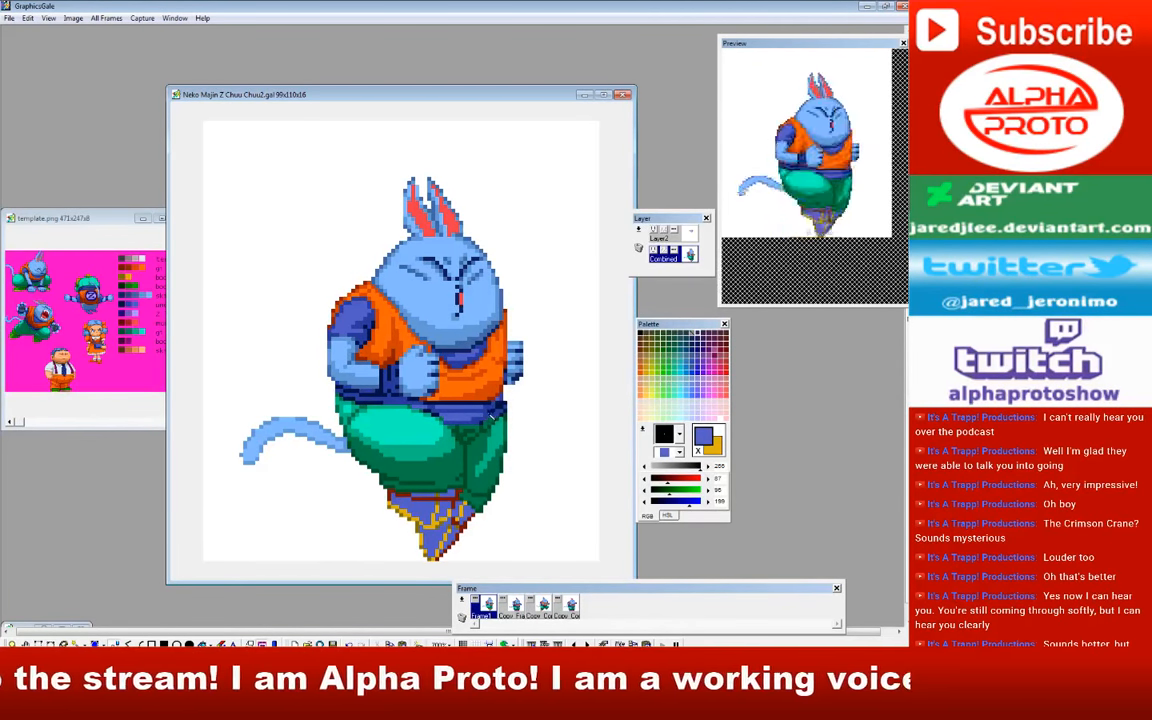
pyautogui.rightClick(482, 428)
pyautogui.rightClick(507, 401)
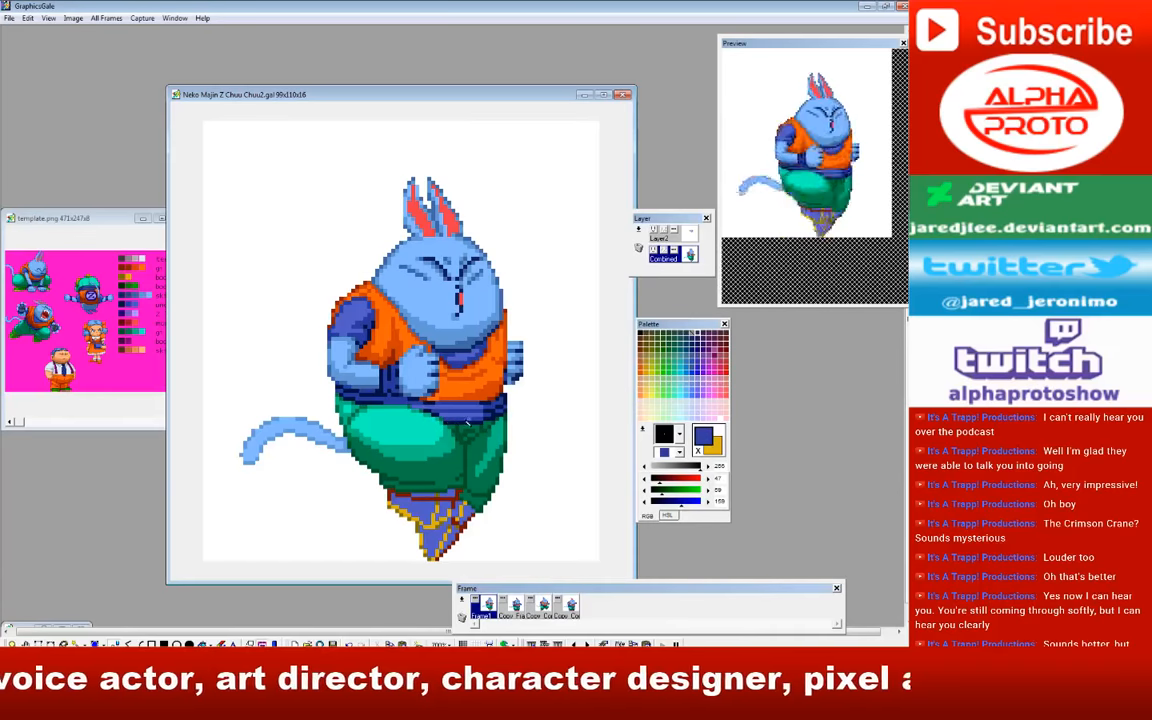
pyautogui.rightClick(486, 413)
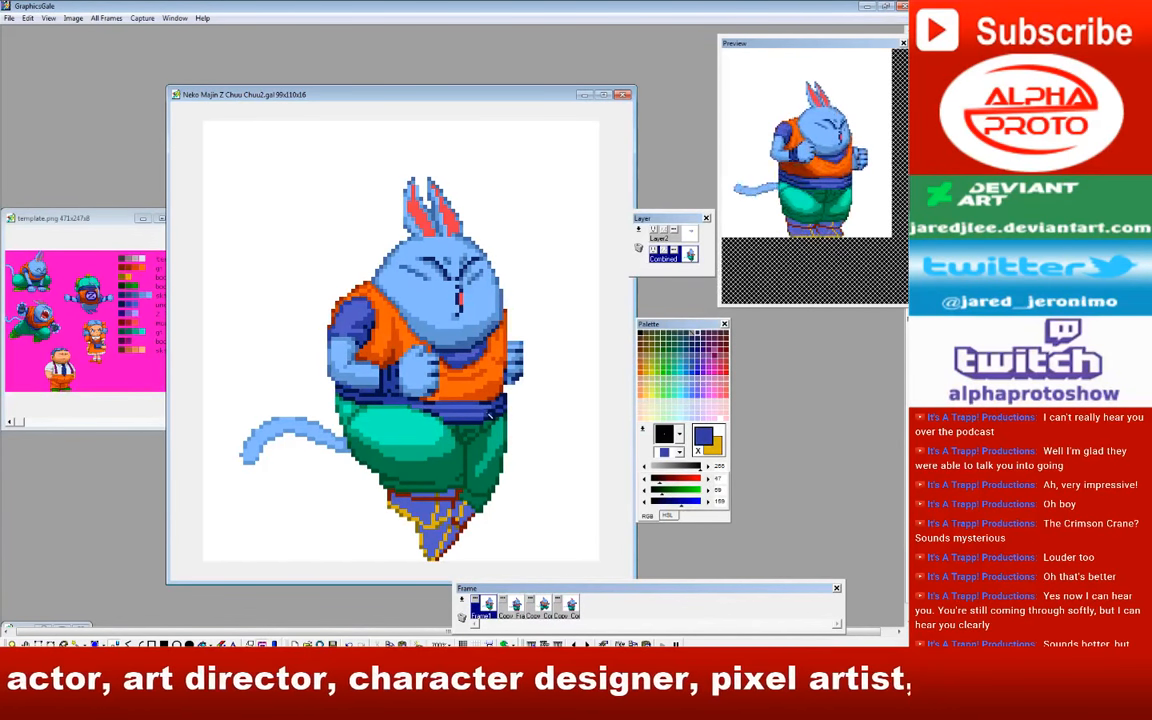
pyautogui.rightClick(498, 408)
# Step: Tidy the third frame's sash edge above the raised knee with sampled navy, dark green and medium blue
pyautogui.click(543, 605)
pyautogui.rightClick(491, 422)
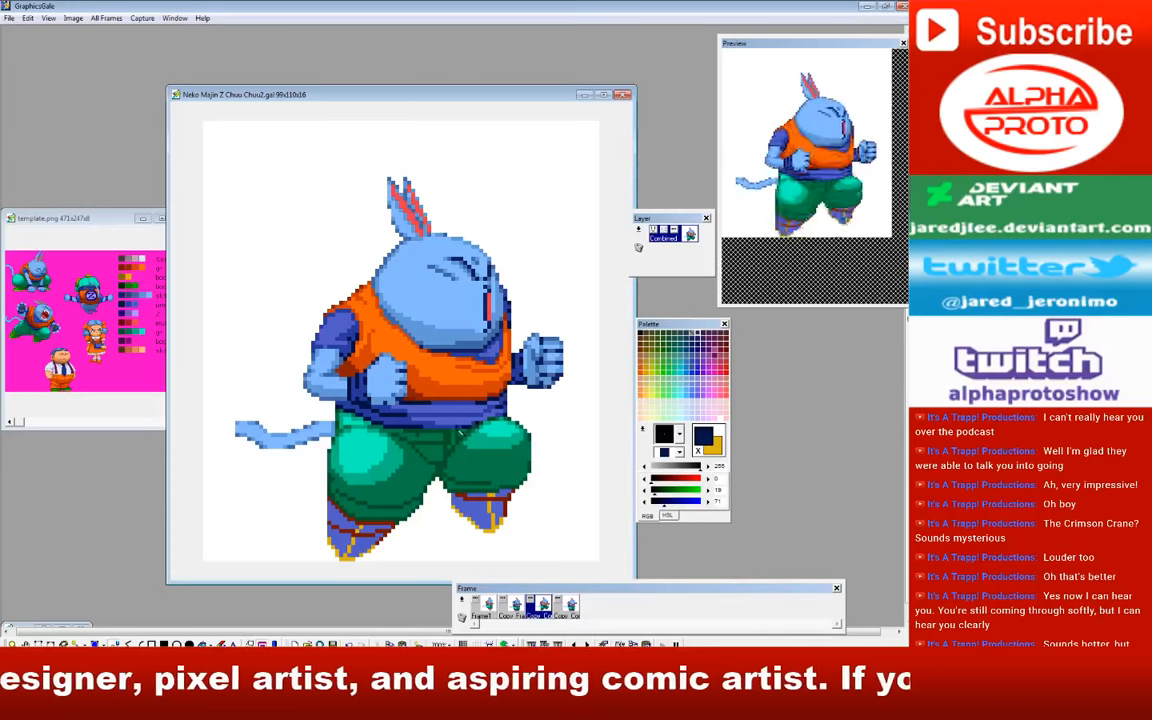
pyautogui.rightClick(466, 432)
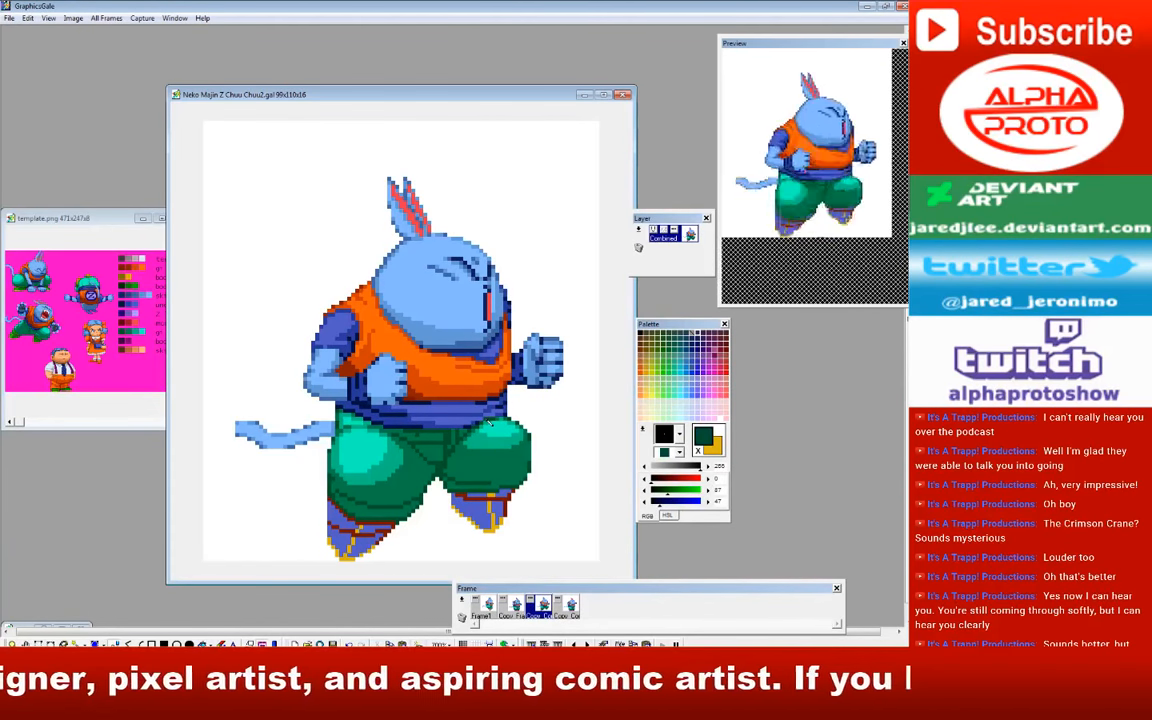
pyautogui.rightClick(495, 425)
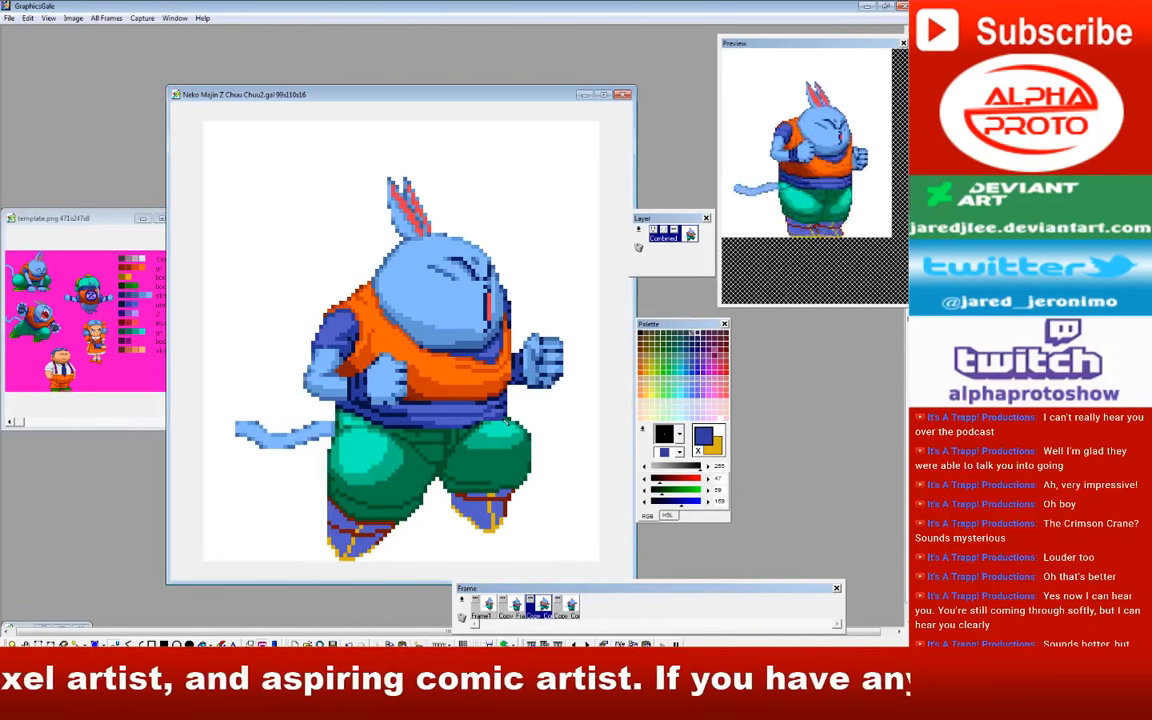
pyautogui.rightClick(484, 428)
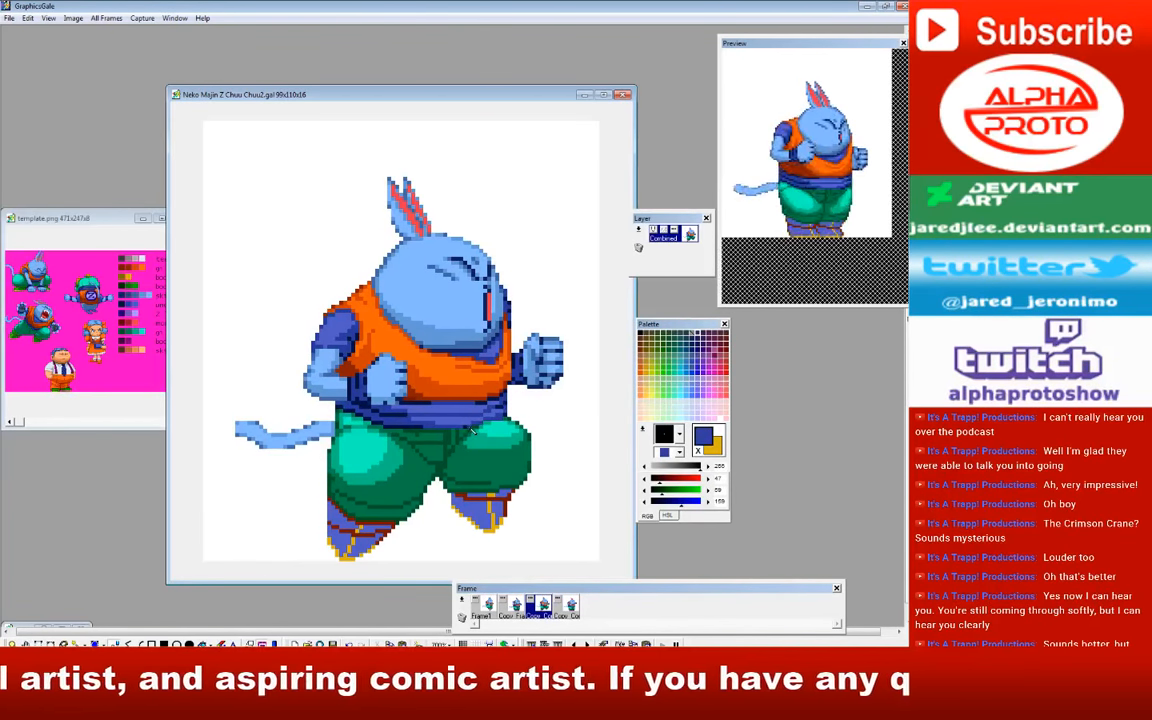
# Step: Touch up the inner and outer edges of the fourth frame's ears with sampled medium blue, pink and light blue
pyautogui.moveTo(167, 340); pyautogui.dragTo(205, 340)
pyautogui.moveTo(636, 340); pyautogui.dragTo(585, 340)
pyautogui.click(570, 605)
pyautogui.rightClick(445, 218)
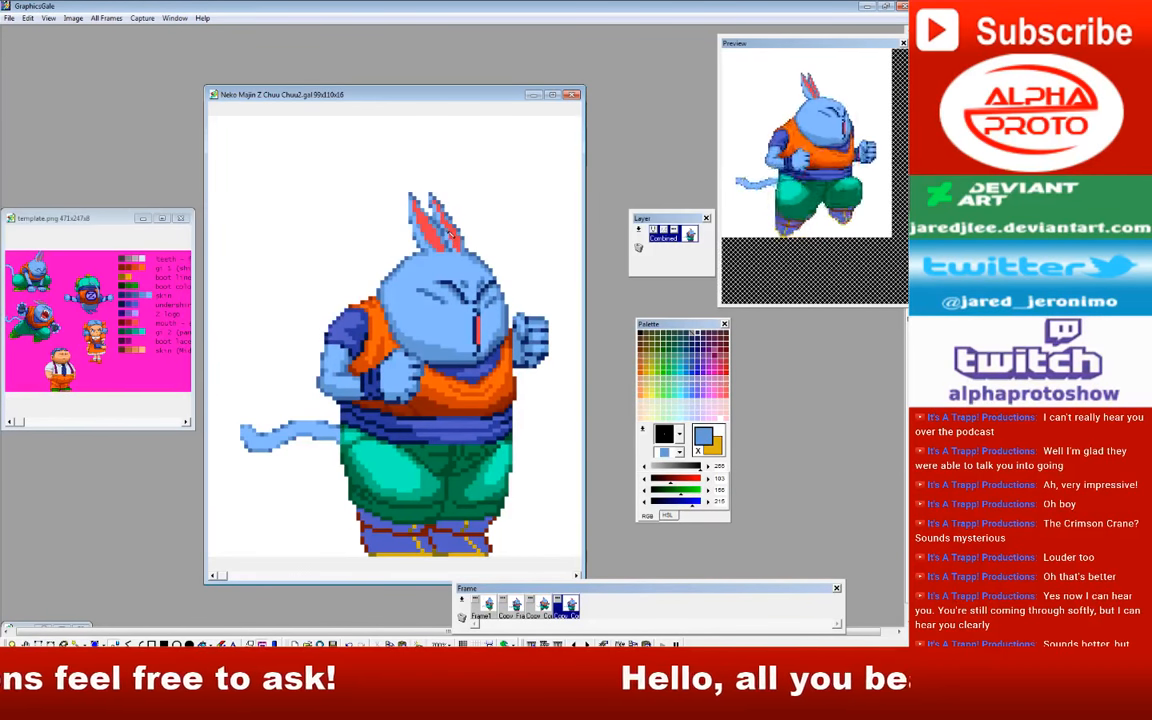
pyautogui.rightClick(444, 218)
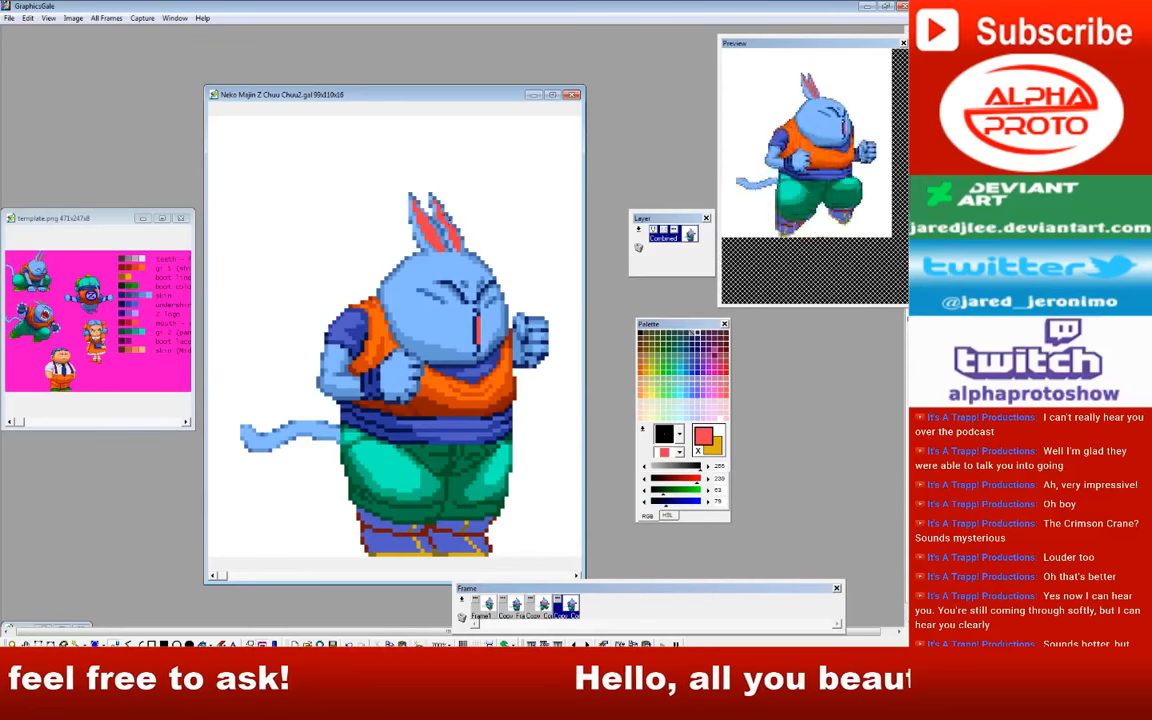
pyautogui.rightClick(443, 221)
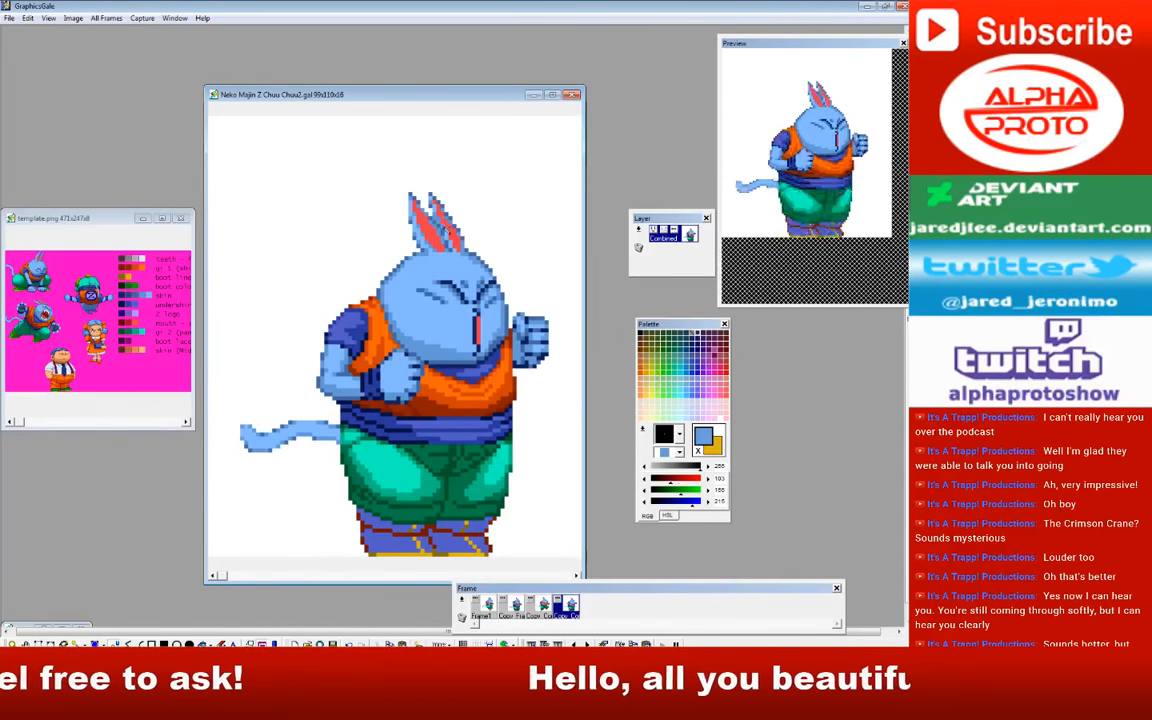
pyautogui.rightClick(442, 219)
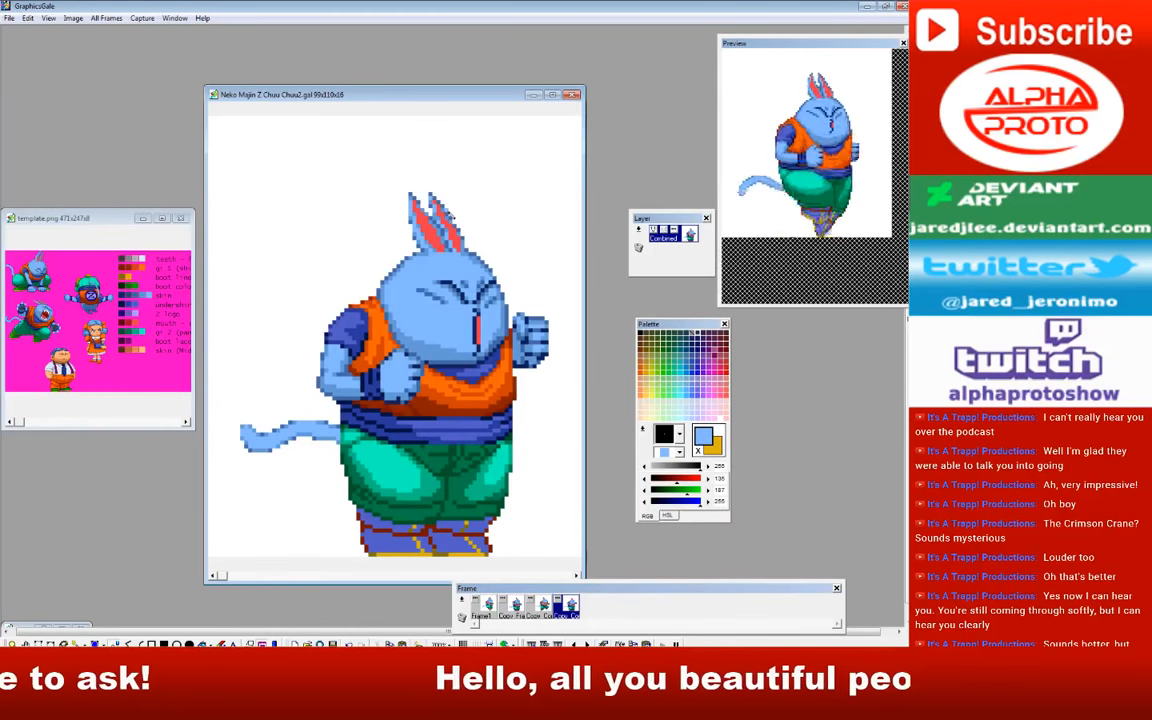
# Step: Refine the base of the fourth frame's near ear where it meets the head, using sampled medium and light skin blues
pyautogui.rightClick(449, 233)
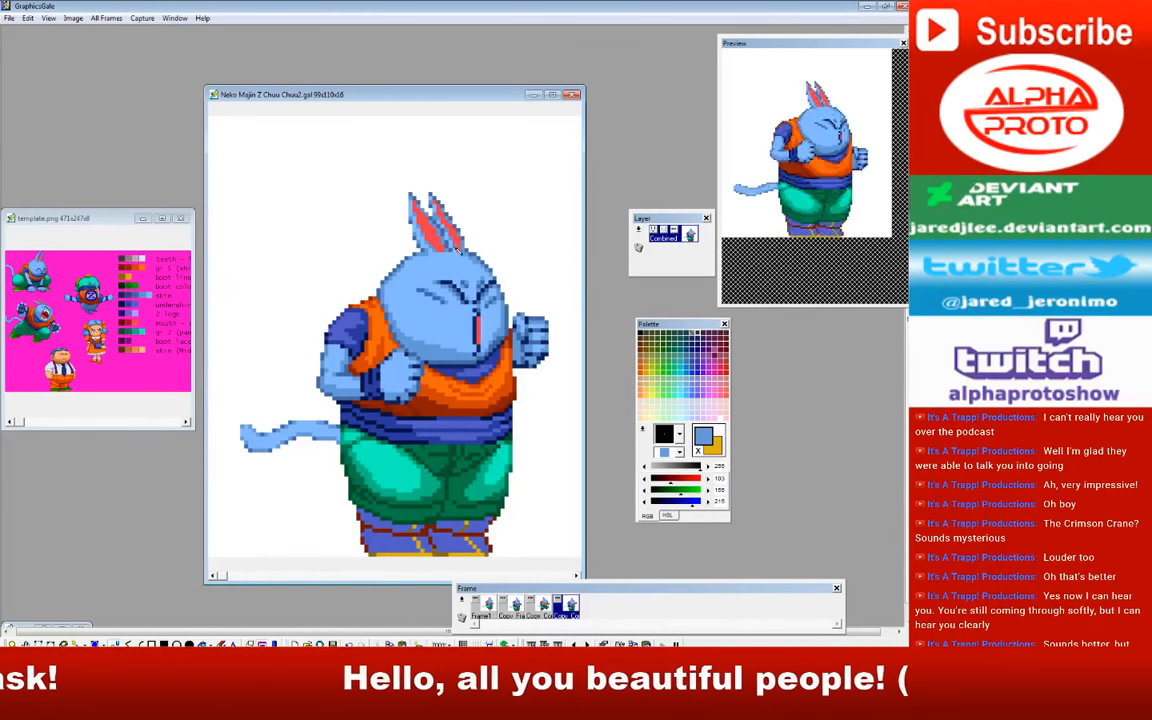
pyautogui.rightClick(453, 256)
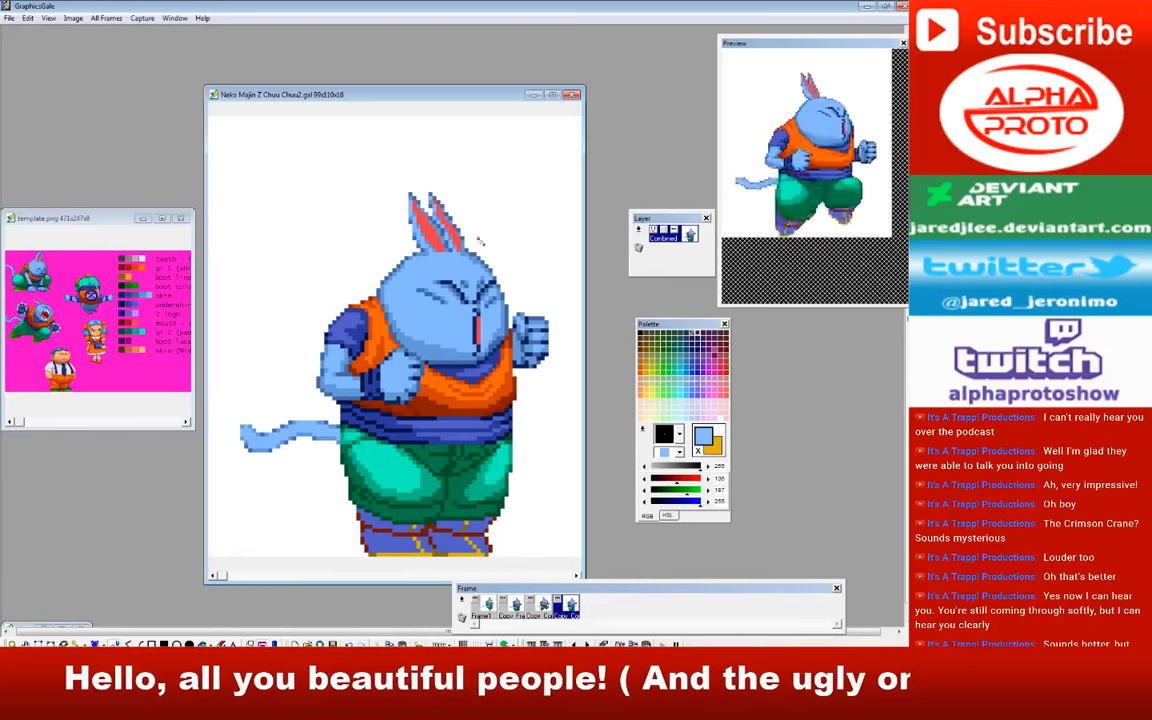
pyautogui.rightClick(461, 253)
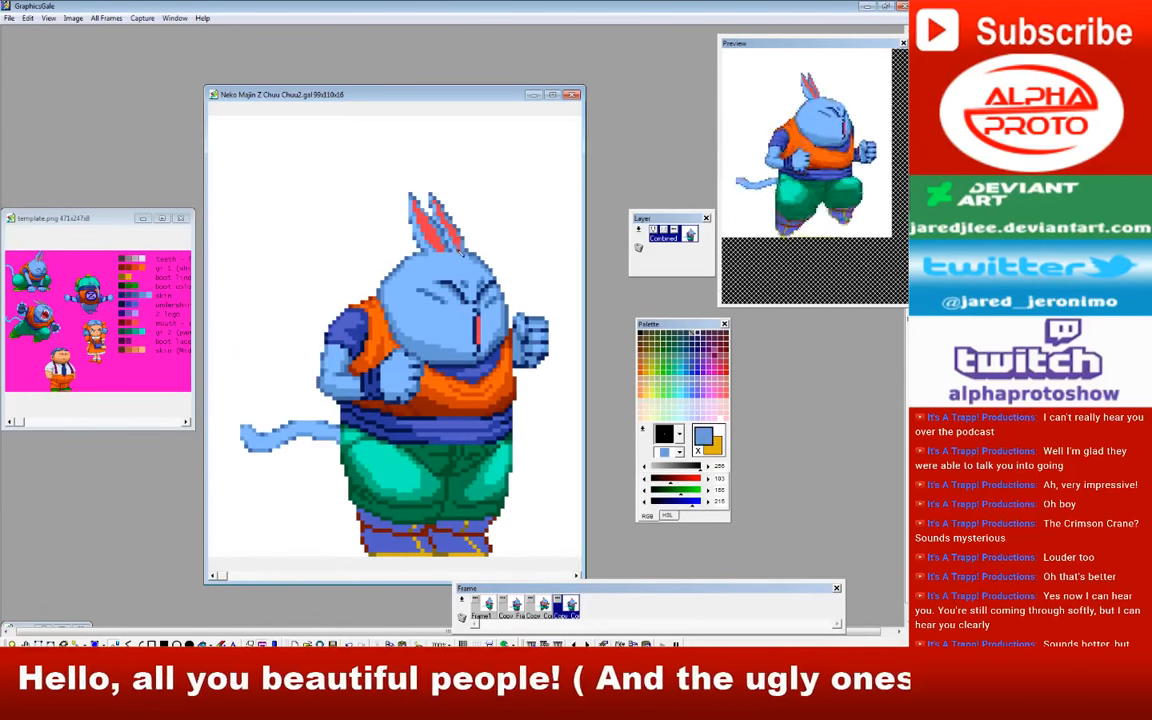
pyautogui.rightClick(461, 256)
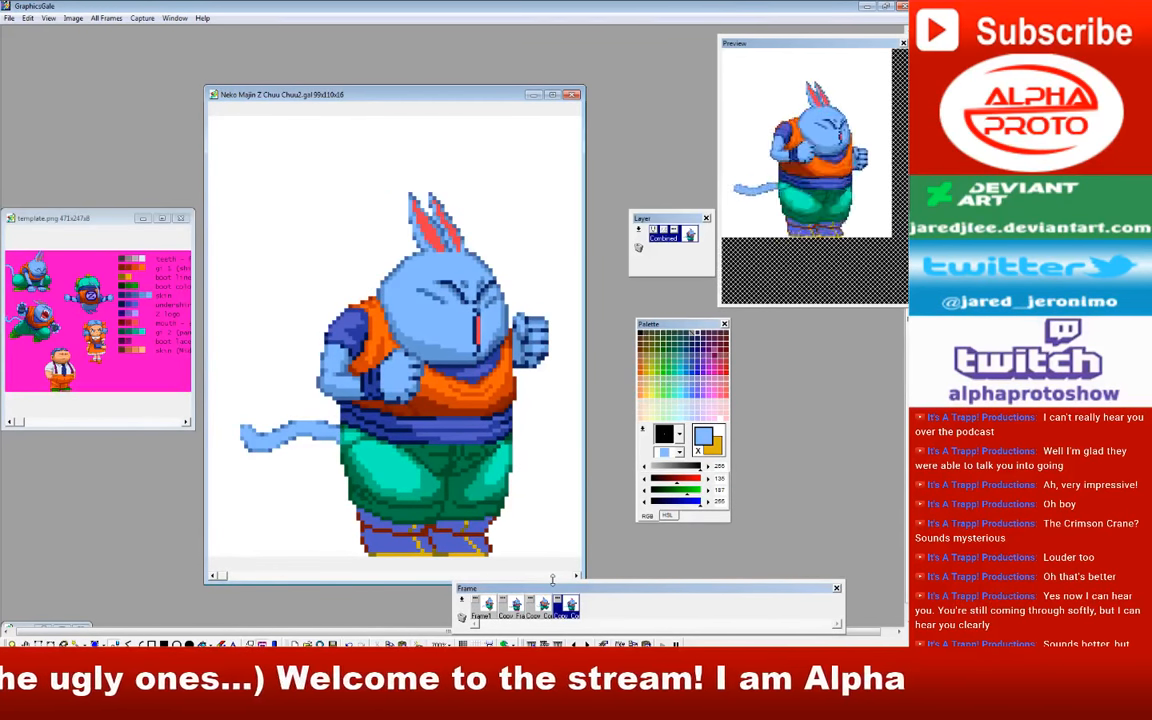
# Step: Narrow and reposition the frame list so it no longer covers the sprite canvas, and pause the Ninja Gaiden fandub video
pyautogui.hotkey('alt', 'Tab')
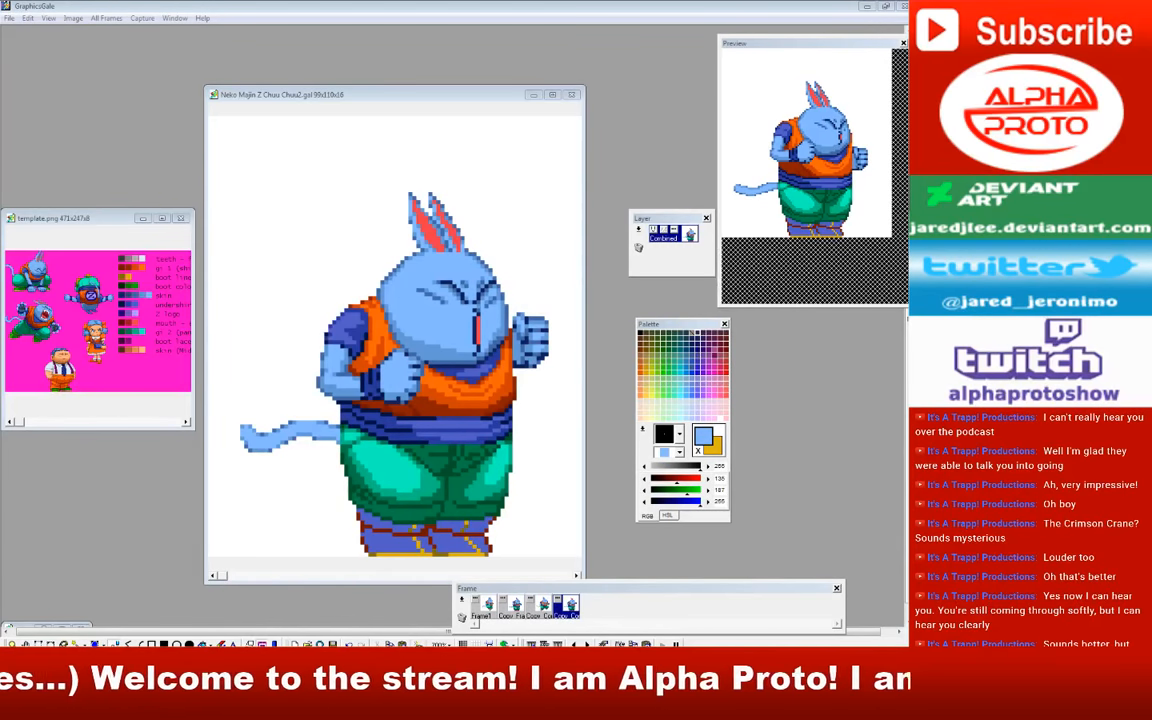
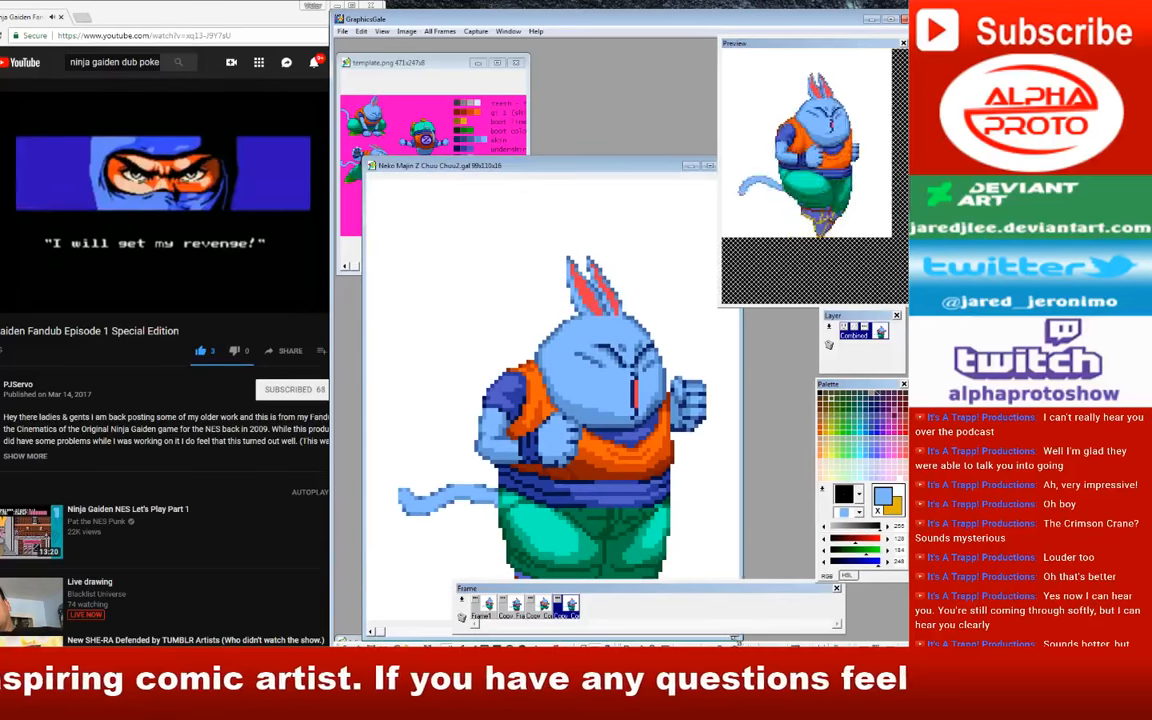
pyautogui.moveTo(561, 590); pyautogui.dragTo(631, 585)
pyautogui.moveTo(521, 605); pyautogui.dragTo(739, 604)
pyautogui.moveTo(800, 584); pyautogui.dragTo(801, 594)
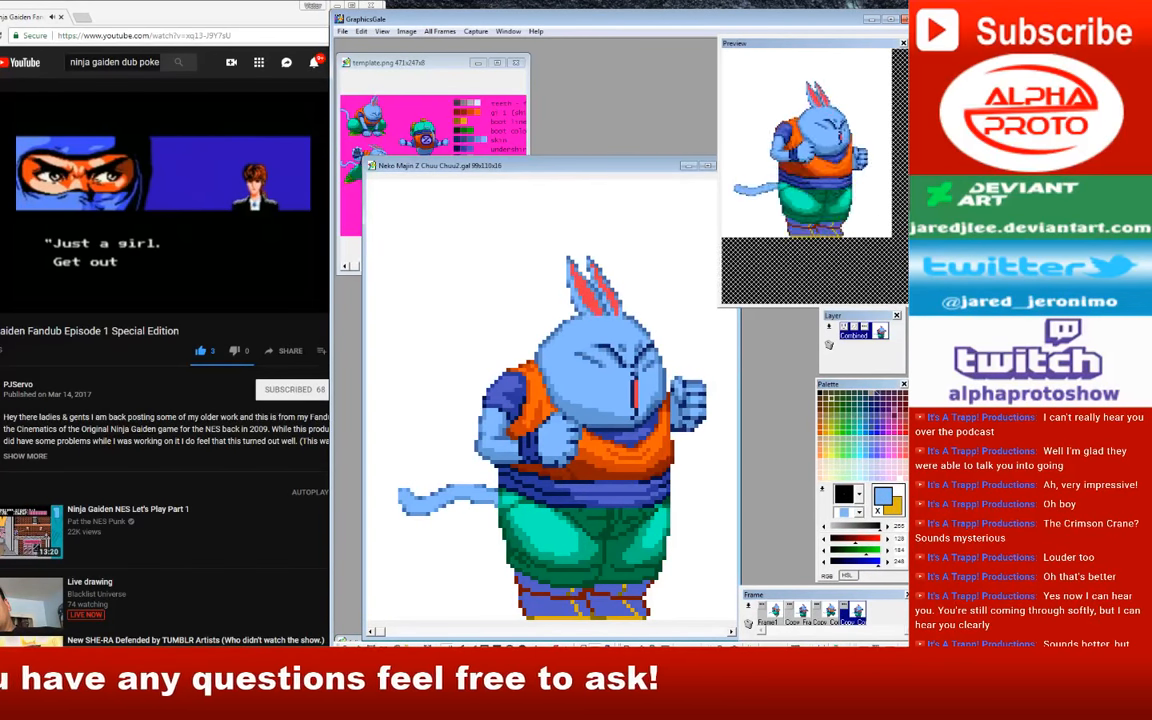
pyautogui.click(19, 281)
# Step: Write the letters TH in light blue on the blank canvas beside the fourth frame's sprite, undoing stray dots
pyautogui.moveTo(404, 205); pyautogui.dragTo(449, 198)
pyautogui.moveTo(423, 205); pyautogui.dragTo(425, 254)
pyautogui.moveTo(464, 198); pyautogui.dragTo(460, 257)
pyautogui.moveTo(480, 194); pyautogui.dragTo(473, 250)
pyautogui.moveTo(461, 230); pyautogui.dragTo(479, 226)
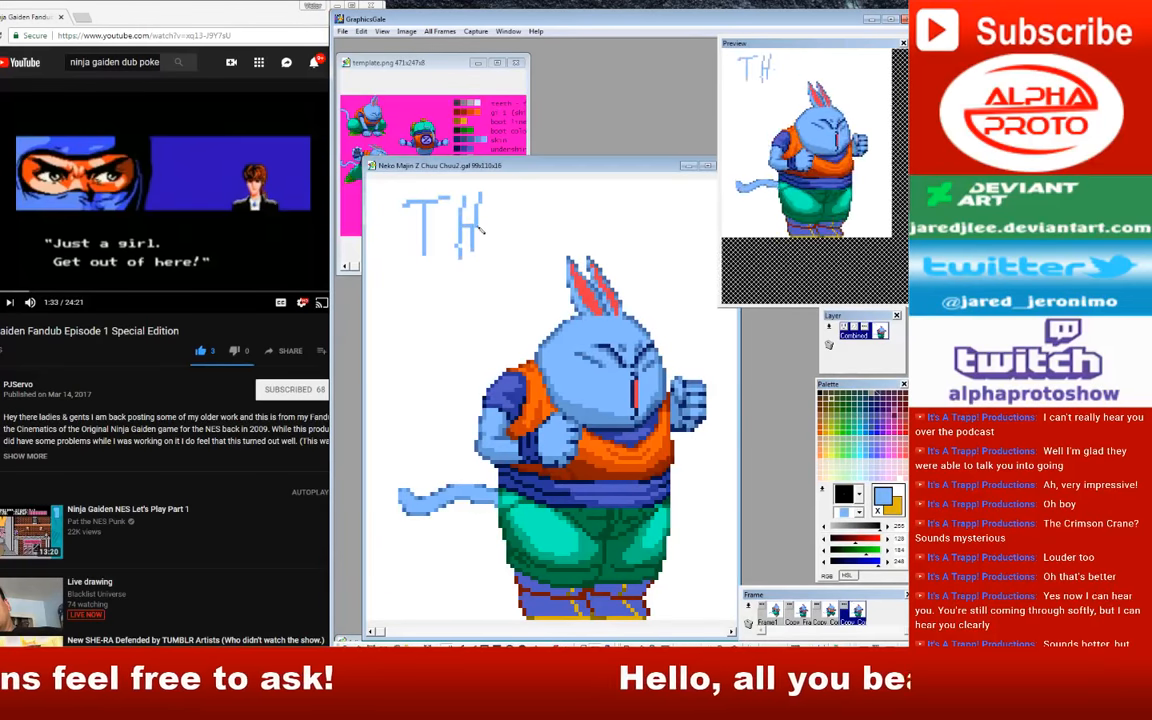
pyautogui.click(520, 235)
pyautogui.hotkey('ctrl', 'z')
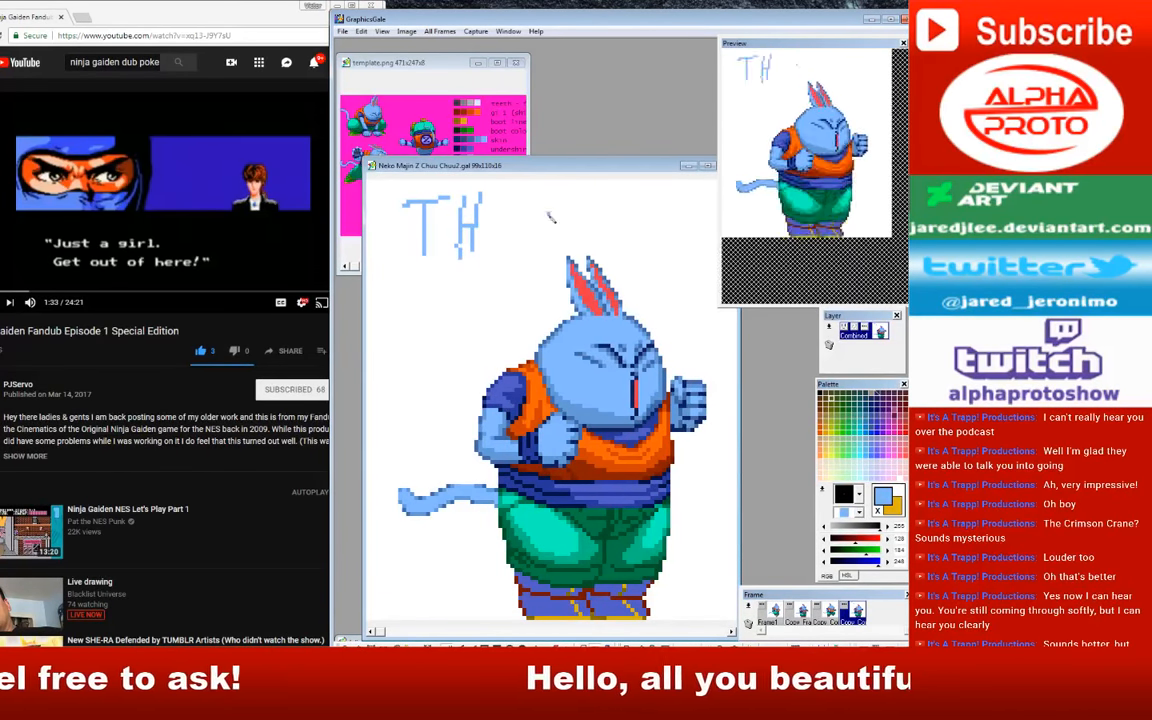
pyautogui.click(484, 250)
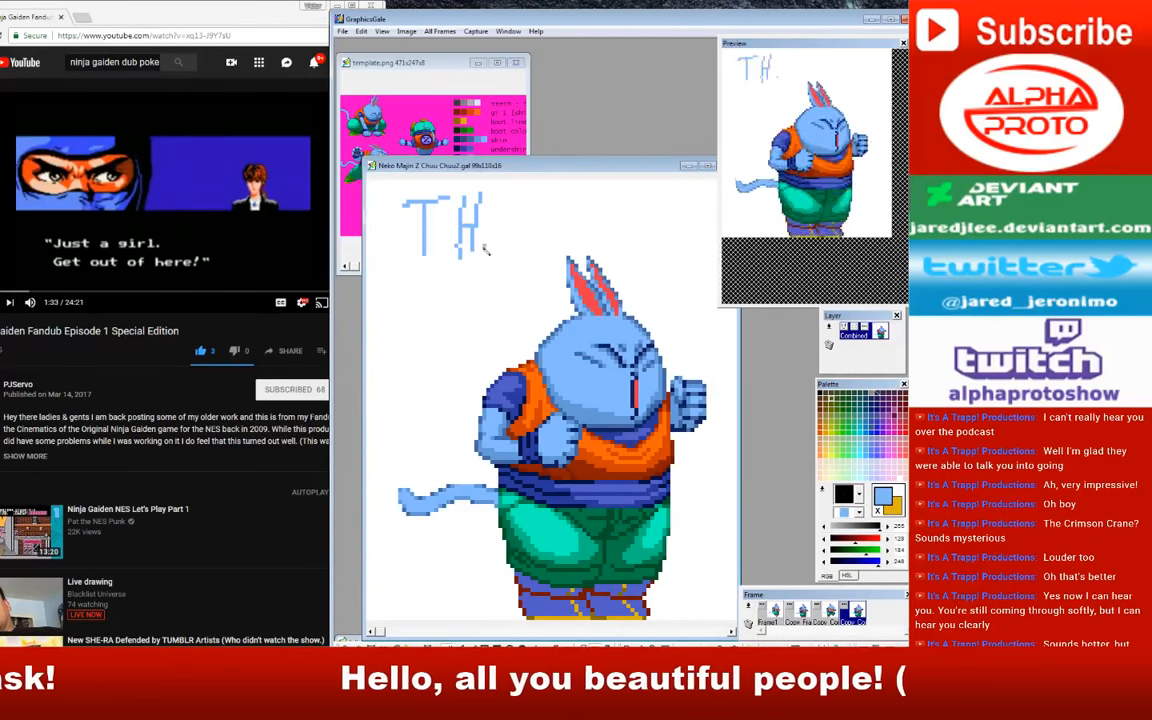
pyautogui.hotkey('ctrl', 'z')
# Step: Write "ser" and "si" in light blue below the TH lettering
pyautogui.click(418, 287)
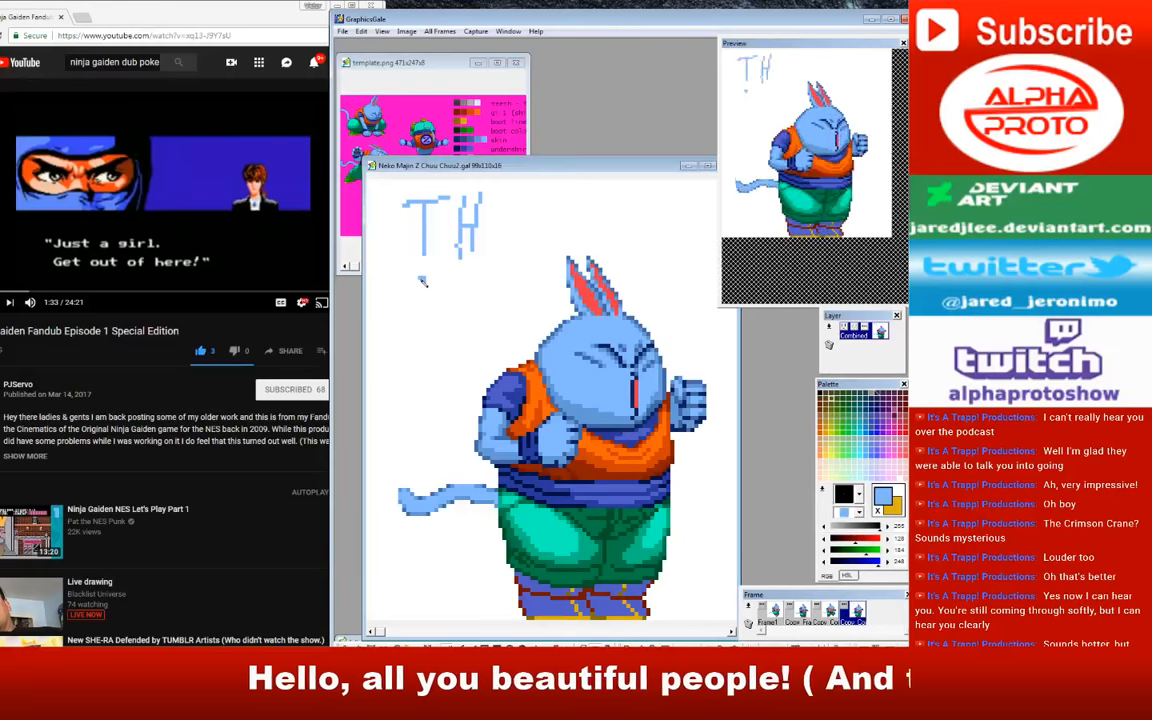
pyautogui.moveTo(422, 282)
pyautogui.mouseDown()
pyautogui.moveTo(403, 332)
pyautogui.moveTo(453, 288)
pyautogui.moveTo(455, 315)
pyautogui.moveTo(481, 307)
pyautogui.moveTo(504, 274)
pyautogui.mouseUp()
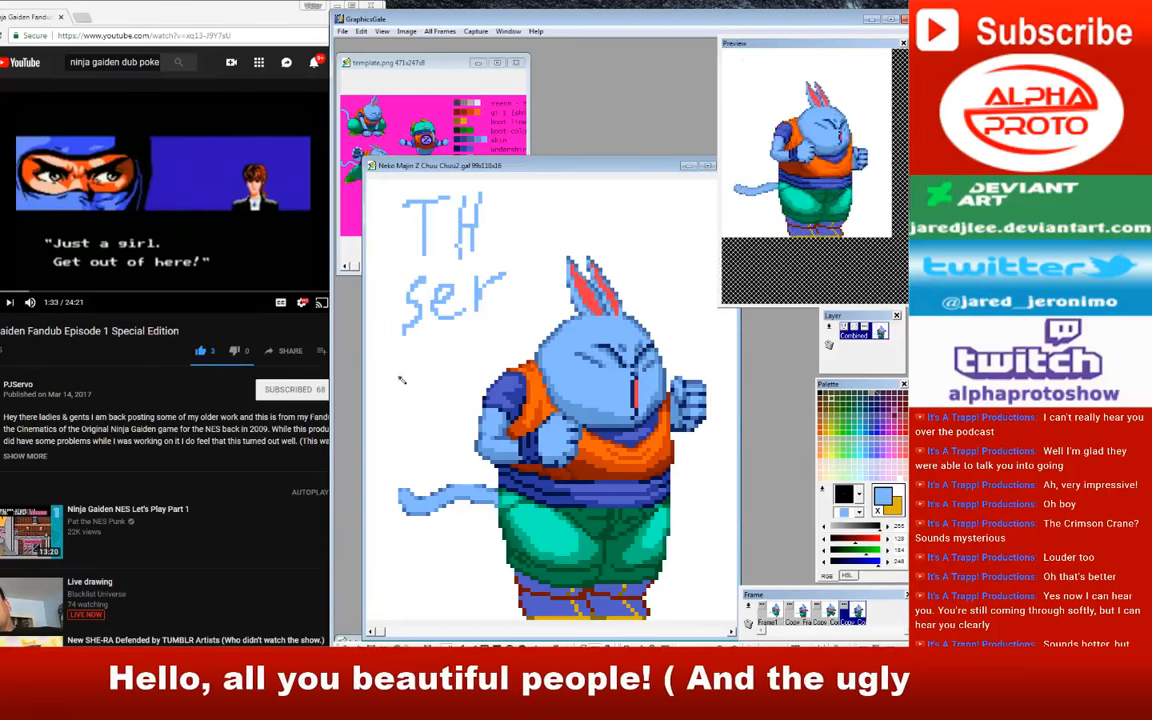
pyautogui.moveTo(408, 352)
pyautogui.mouseDown()
pyautogui.moveTo(416, 389)
pyautogui.moveTo(396, 397)
pyautogui.moveTo(449, 389)
pyautogui.moveTo(454, 354)
pyautogui.moveTo(425, 389)
pyautogui.moveTo(436, 347)
pyautogui.moveTo(430, 395)
pyautogui.mouseUp()
pyautogui.rightClick(459, 350)
pyautogui.click(435, 362)
pyautogui.click(428, 389)
pyautogui.rightClick(437, 297)
pyautogui.click(433, 339)
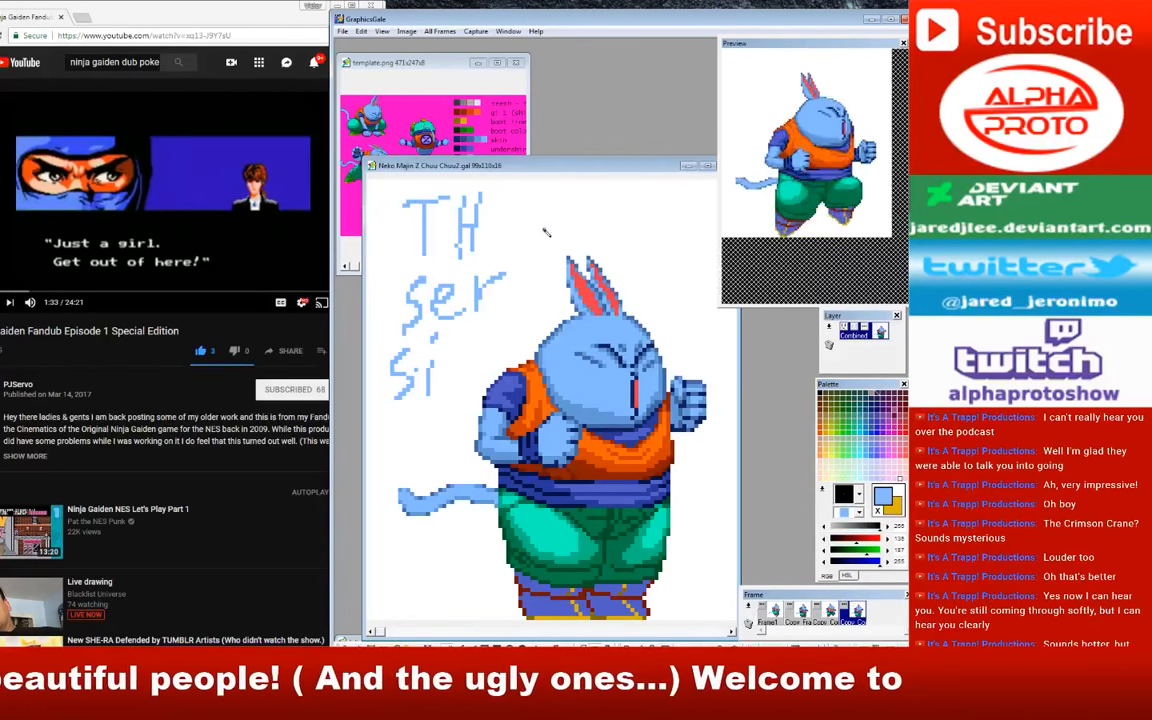
# Step: Write "Juuu" in light blue on the blank canvas above the sprite's ears
pyautogui.moveTo(532, 203); pyautogui.dragTo(568, 199)
pyautogui.moveTo(558, 200); pyautogui.dragTo(540, 222)
pyautogui.moveTo(577, 204); pyautogui.dragTo(597, 223)
pyautogui.moveTo(600, 203); pyautogui.dragTo(619, 222)
pyautogui.moveTo(630, 203); pyautogui.dragTo(653, 221)
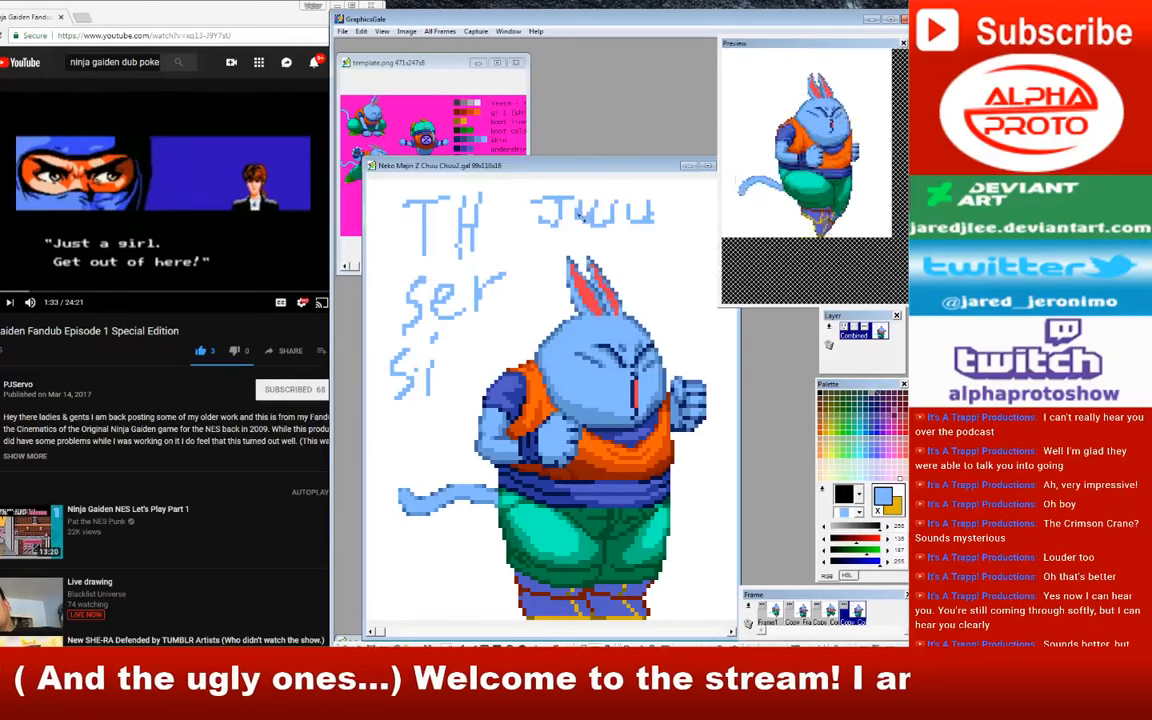
# Step: Erase all the handwritten lettering around the sprite with white, and sample light blue again from the tail
pyautogui.rightClick(513, 290)
pyautogui.moveTo(505, 274); pyautogui.dragTo(496, 286)
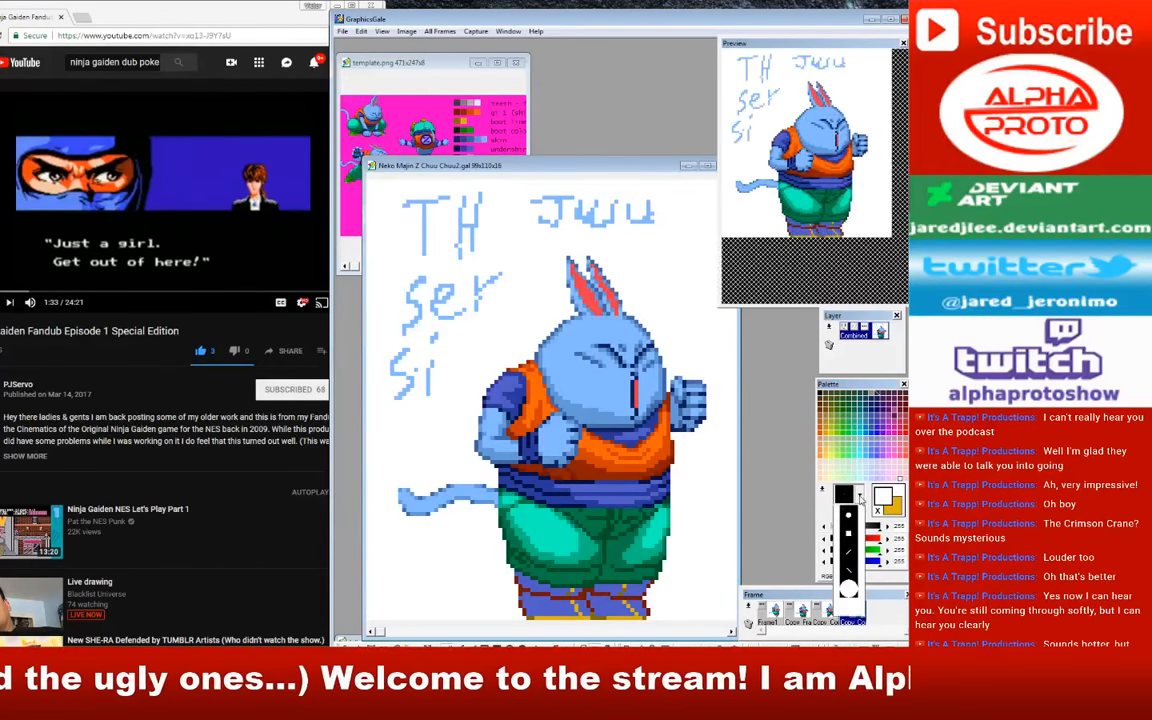
pyautogui.moveTo(655, 212); pyautogui.dragTo(425, 385)
pyautogui.click(859, 494)
pyautogui.click(846, 509)
pyautogui.rightClick(425, 502)
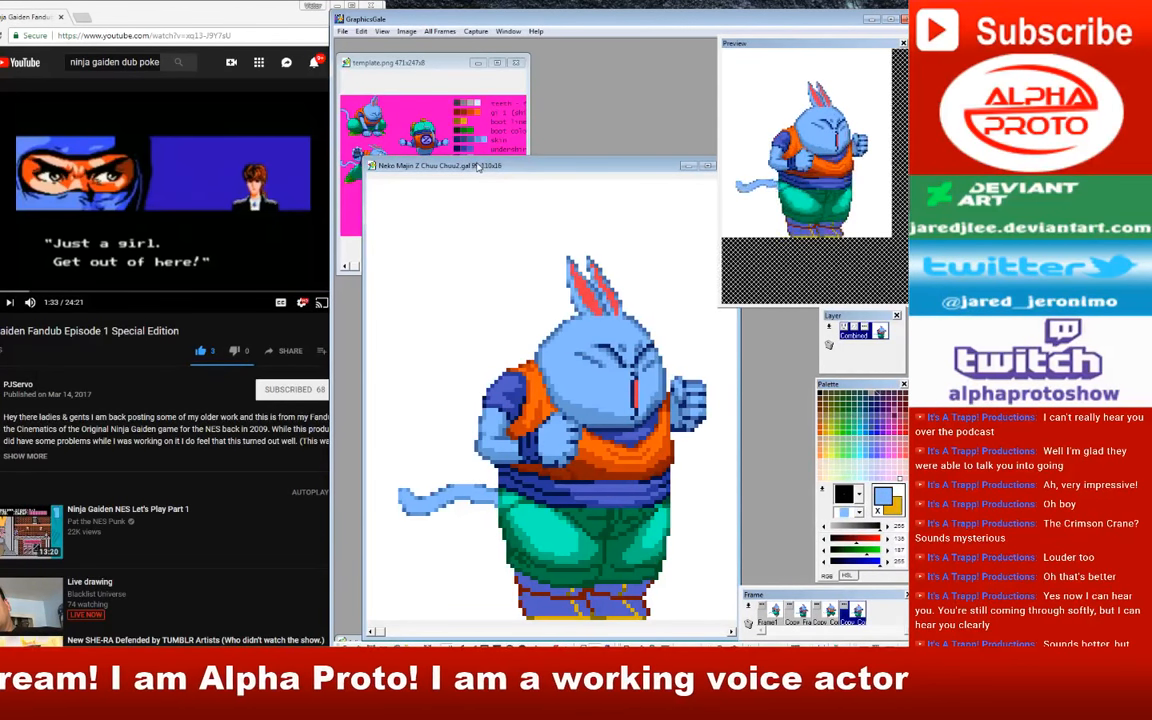
# Step: Sketch a smooth wave and a jagged wave in light blue beside the sprite, and undo both strokes
pyautogui.moveTo(401, 265); pyautogui.dragTo(577, 233)
pyautogui.moveTo(401, 342)
pyautogui.mouseDown()
pyautogui.moveTo(503, 310)
pyautogui.moveTo(520, 326)
pyautogui.mouseUp()
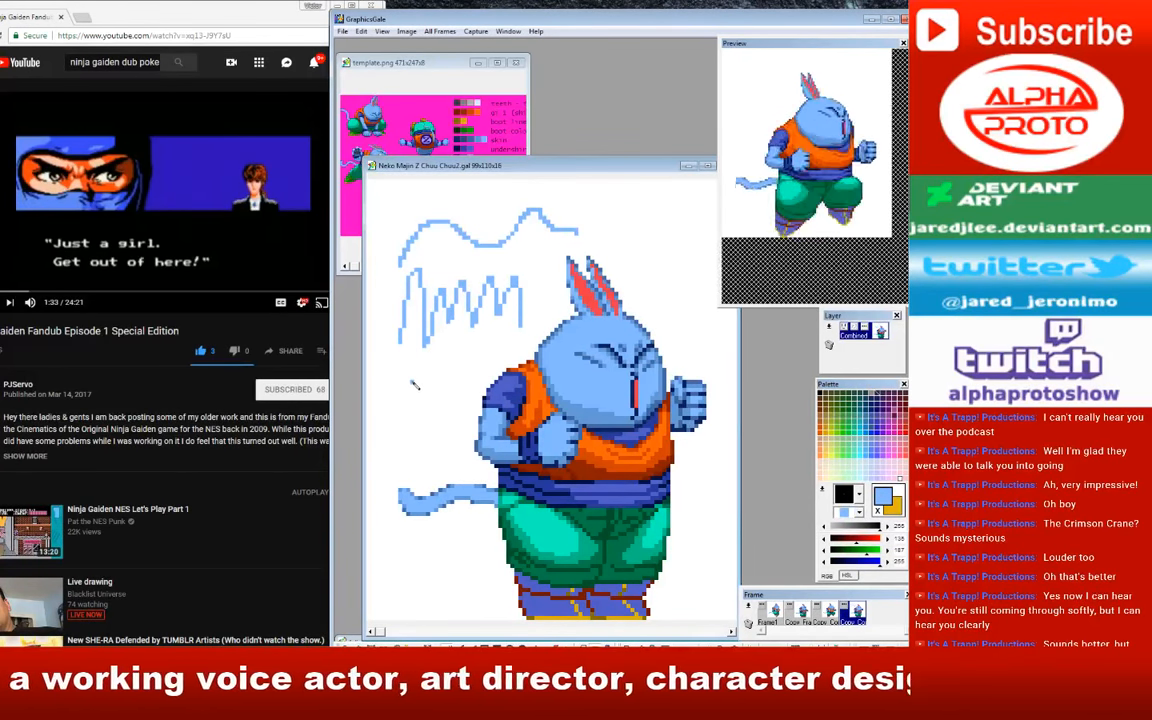
pyautogui.hotkey('ctrl', 'z')
pyautogui.hotkey('ctrl', 'z')
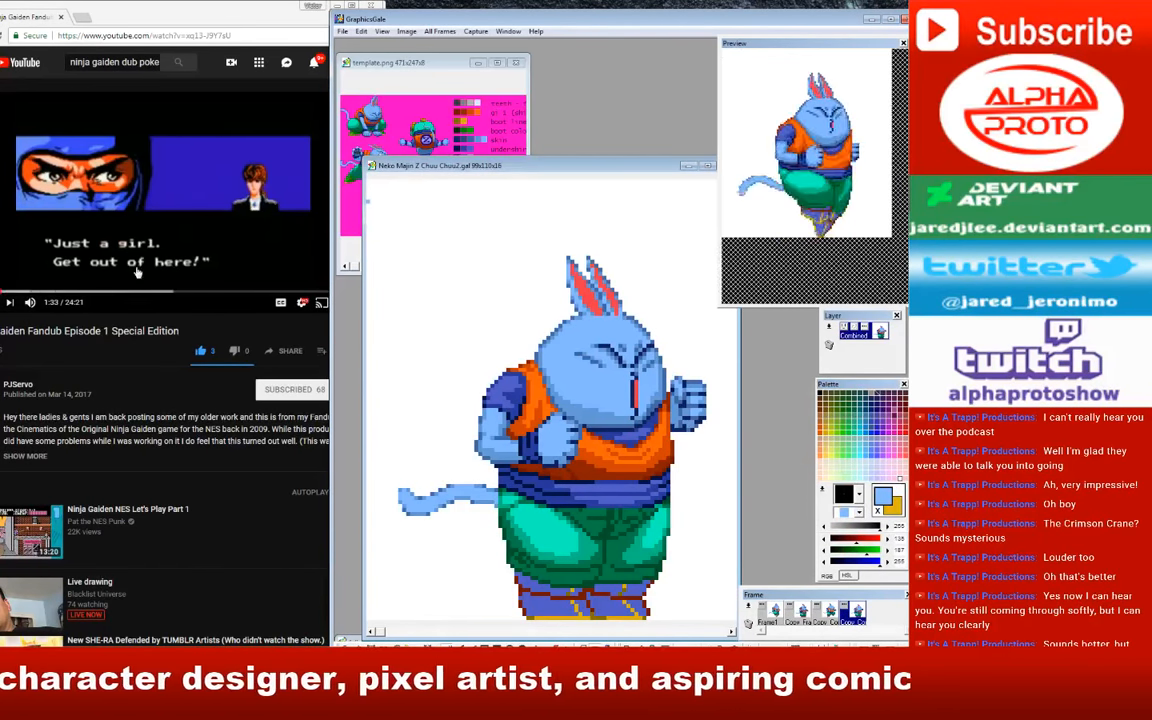
# Step: Write a large L with an R beneath it in light blue beside the sprite
pyautogui.moveTo(456, 194); pyautogui.dragTo(456, 262)
pyautogui.moveTo(452, 263); pyautogui.dragTo(517, 247)
pyautogui.moveTo(457, 292); pyautogui.dragTo(457, 353)
pyautogui.moveTo(448, 330); pyautogui.dragTo(481, 346)
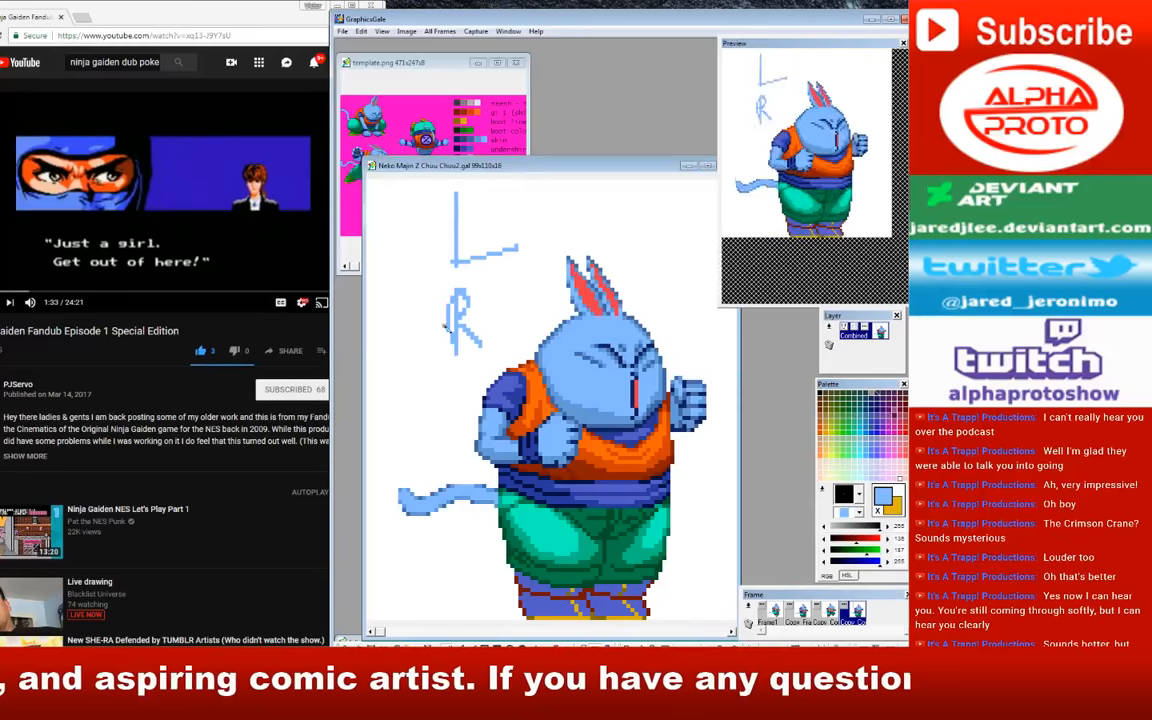
# Step: Write "gira" and "GERL" in light blue on the blank canvas above and beside the ears
pyautogui.moveTo(566, 198)
pyautogui.mouseDown()
pyautogui.moveTo(550, 232)
pyautogui.moveTo(601, 229)
pyautogui.moveTo(621, 200)
pyautogui.mouseUp()
pyautogui.click(590, 190)
pyautogui.moveTo(628, 198); pyautogui.dragTo(649, 197)
pyautogui.moveTo(580, 166); pyautogui.dragTo(557, 166)
pyautogui.moveTo(560, 208); pyautogui.dragTo(584, 218)
pyautogui.moveTo(629, 247); pyautogui.dragTo(620, 268)
pyautogui.moveTo(638, 252); pyautogui.dragTo(654, 277)
pyautogui.moveTo(660, 254); pyautogui.dragTo(677, 277)
pyautogui.moveTo(684, 254); pyautogui.dragTo(698, 275)
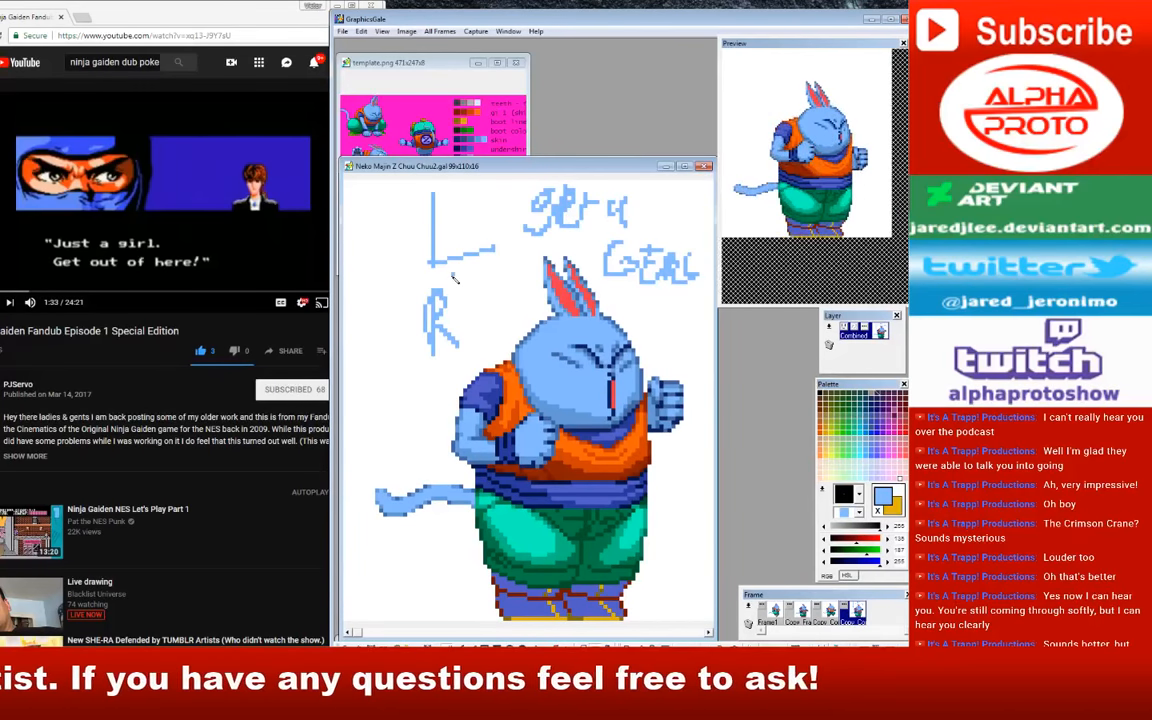
# Step: Undo all the L, R, "gira" and "GERL" lettering strokes to clear the canvas around the sprite
pyautogui.hotkey('ctrl', 'z')
pyautogui.hotkey('ctrl', 'z')
pyautogui.hotkey('ctrl', 'z')
pyautogui.hotkey('ctrl', 'z')
pyautogui.hotkey('ctrl', 'z')
pyautogui.hotkey('ctrl', 'z')
pyautogui.hotkey('ctrl', 'z')
pyautogui.hotkey('ctrl', 'z')
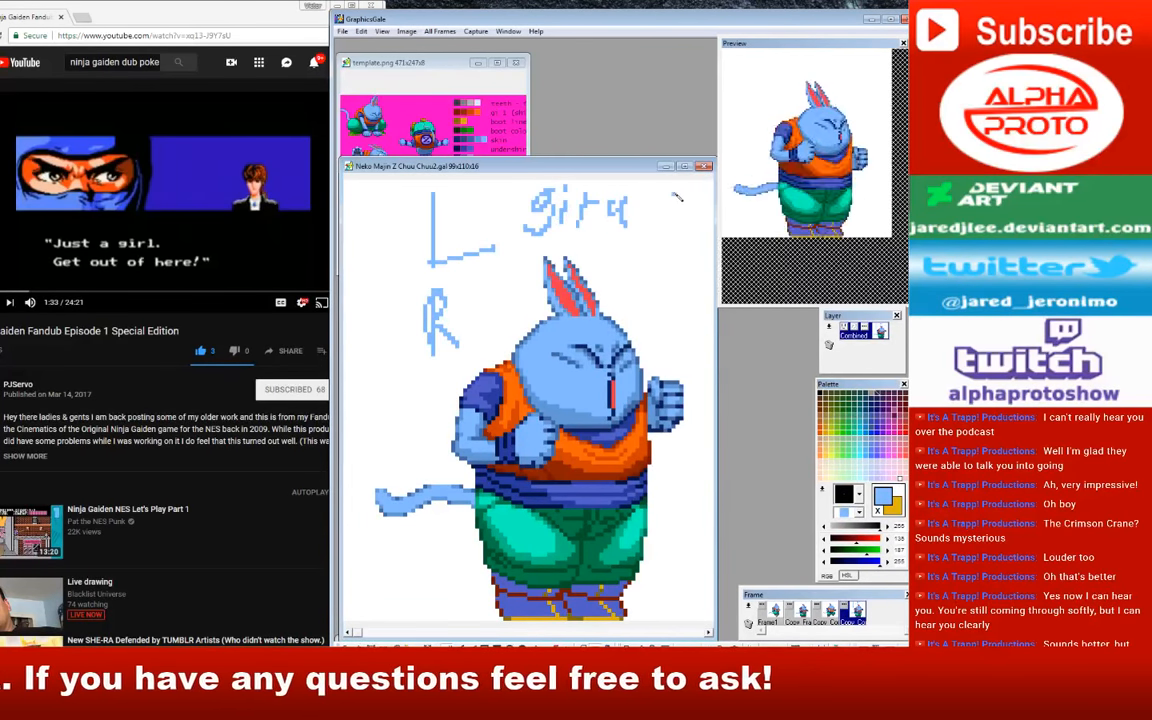
pyautogui.hotkey('ctrl', 'z')
pyautogui.hotkey('ctrl', 'z')
pyautogui.hotkey('ctrl', 'z')
pyautogui.hotkey('ctrl', 'z')
pyautogui.hotkey('ctrl', 'z')
pyautogui.hotkey('ctrl', 'z')
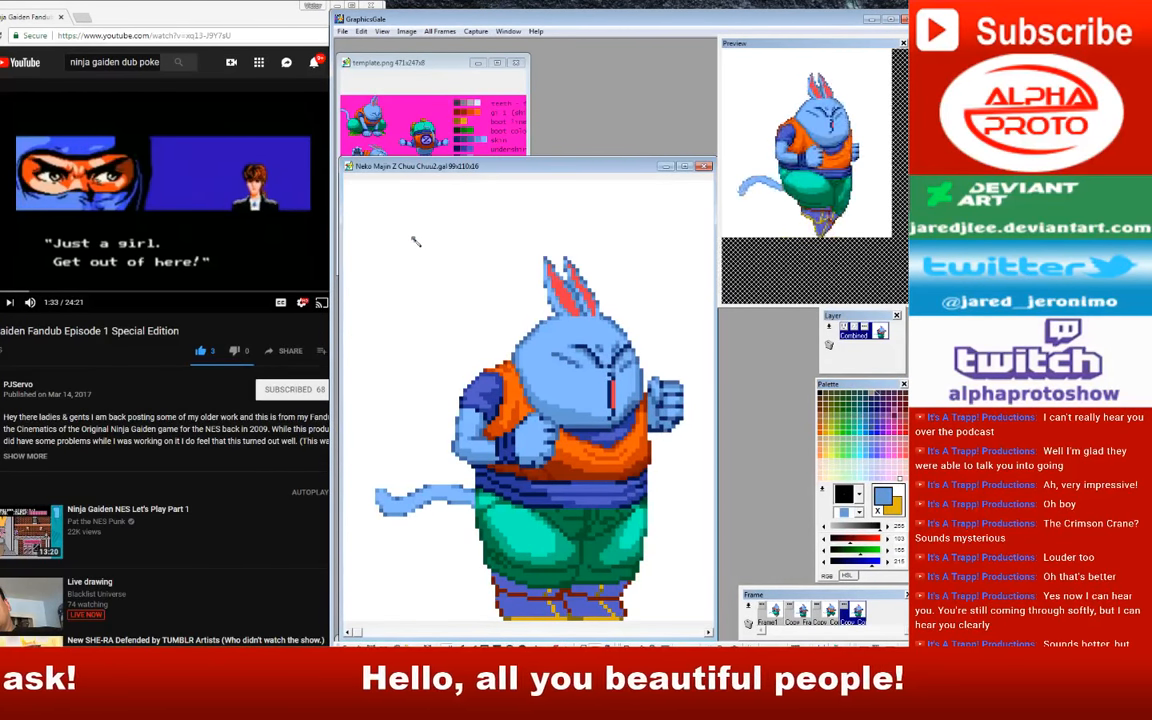
# Step: Write "sasuke" with underlined syllables and "saske" in gold on the blank canvas beside the sprite
pyautogui.rightClick(459, 214)
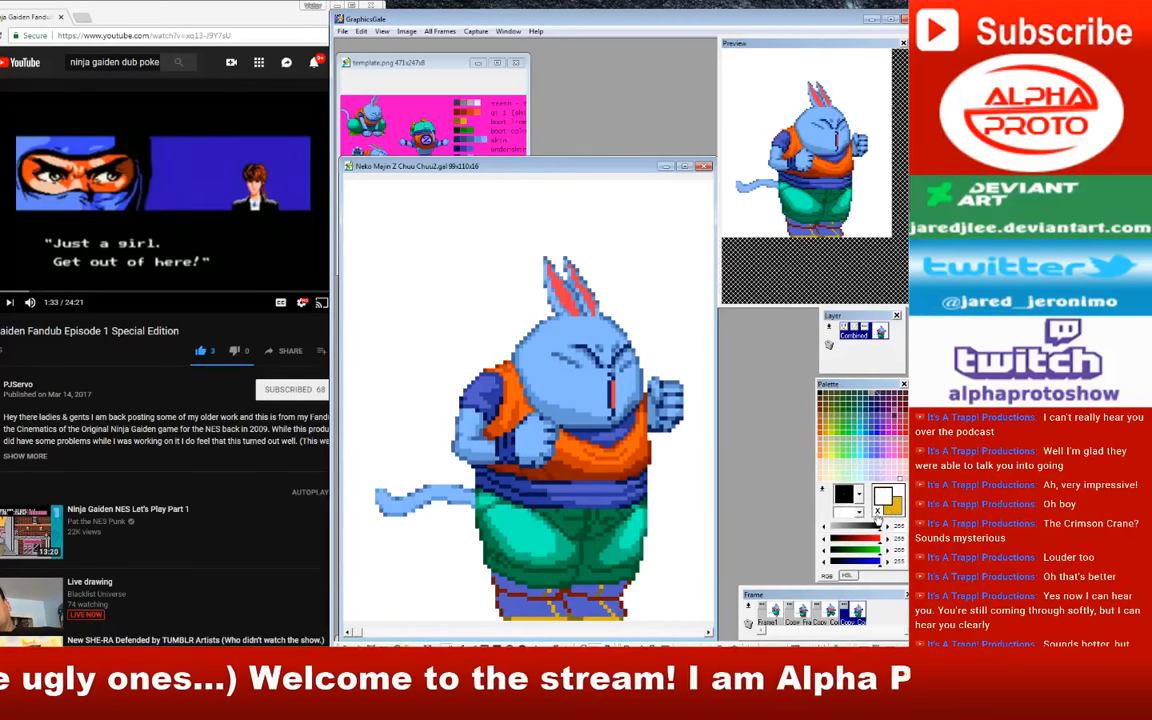
pyautogui.click(877, 511)
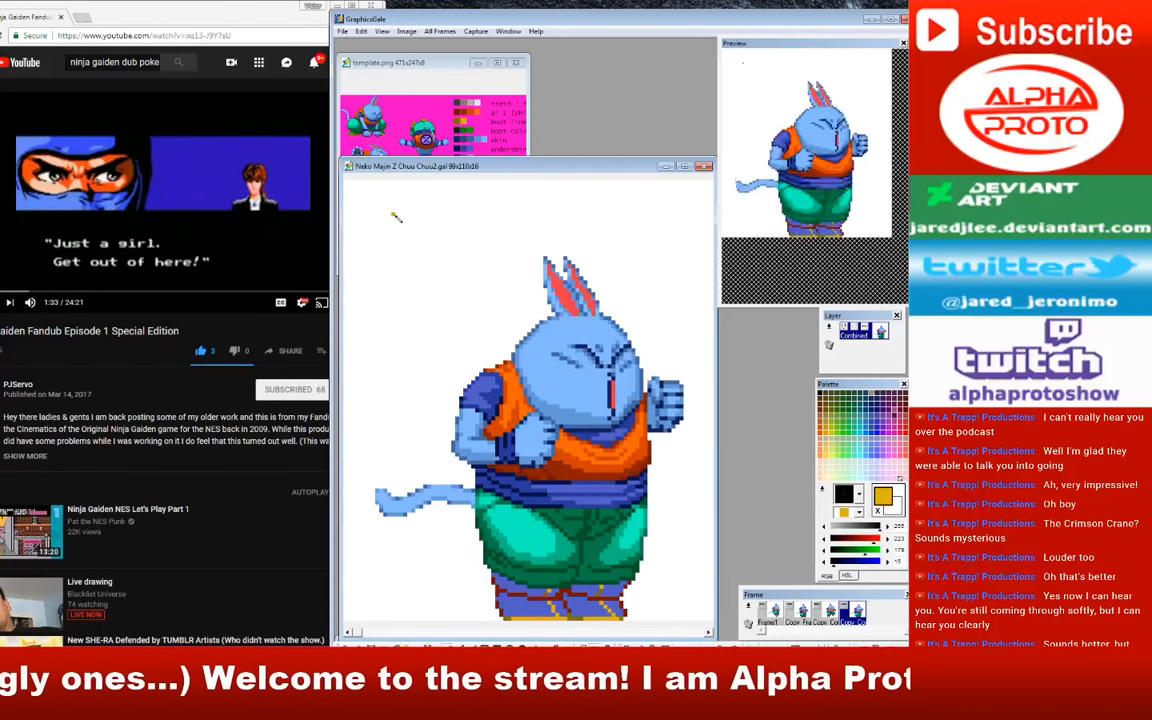
pyautogui.moveTo(397, 210); pyautogui.dragTo(372, 253)
pyautogui.moveTo(426, 222)
pyautogui.mouseDown()
pyautogui.moveTo(428, 250)
pyautogui.moveTo(397, 269)
pyautogui.moveTo(424, 262)
pyautogui.mouseUp()
pyautogui.moveTo(467, 213); pyautogui.dragTo(447, 250)
pyautogui.moveTo(485, 221); pyautogui.dragTo(508, 241)
pyautogui.moveTo(440, 265); pyautogui.dragTo(506, 255)
pyautogui.moveTo(529, 198); pyautogui.dragTo(529, 245)
pyautogui.moveTo(549, 214); pyautogui.dragTo(553, 245)
pyautogui.moveTo(562, 226); pyautogui.dragTo(590, 235)
pyautogui.moveTo(516, 256); pyautogui.dragTo(583, 248)
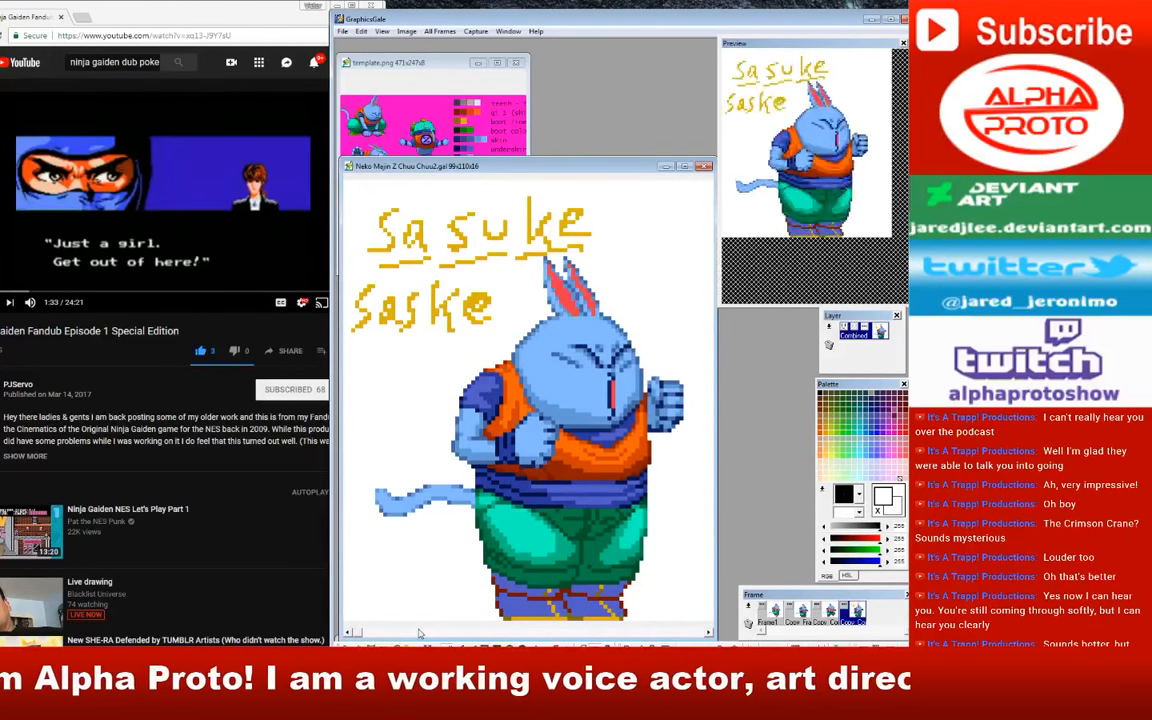
# Step: Write "Asuka" and "Aska" in green below the gold lettering
pyautogui.click(837, 421)
pyautogui.moveTo(370, 377); pyautogui.dragTo(393, 377)
pyautogui.moveTo(370, 365); pyautogui.dragTo(390, 362)
pyautogui.moveTo(412, 356); pyautogui.dragTo(402, 376)
pyautogui.moveTo(425, 357); pyautogui.dragTo(441, 374)
pyautogui.moveTo(449, 341); pyautogui.dragTo(455, 374)
pyautogui.moveTo(468, 349); pyautogui.dragTo(473, 367)
pyautogui.moveTo(496, 343); pyautogui.dragTo(505, 356)
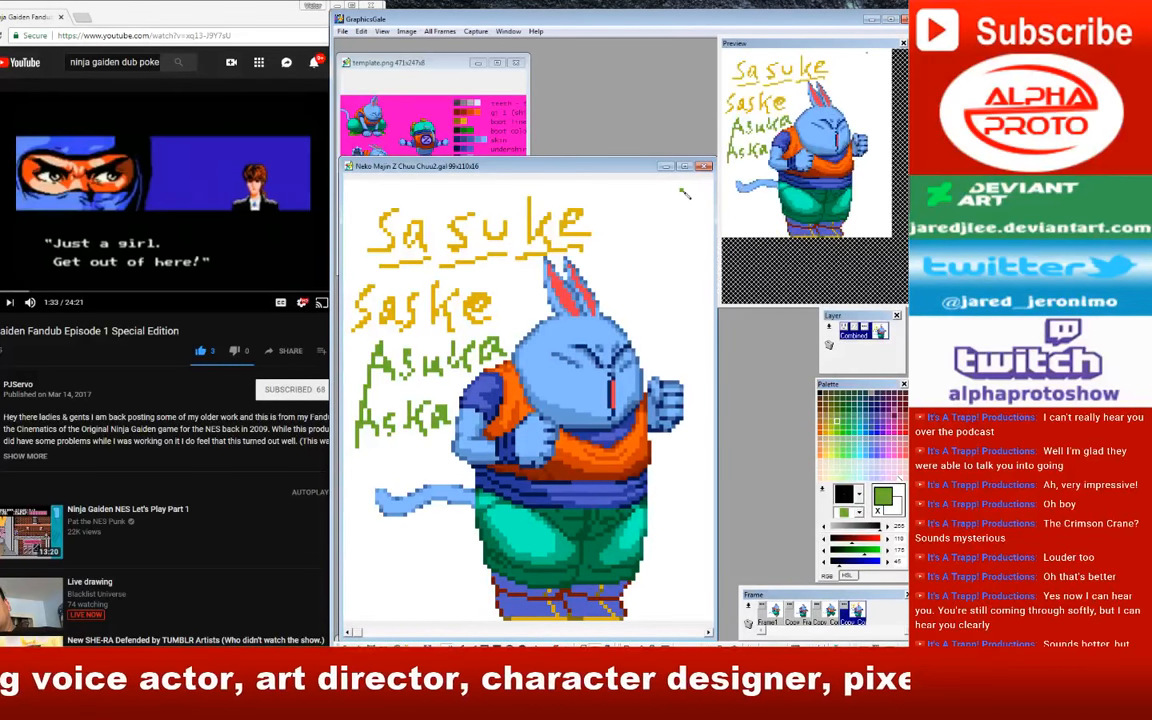
# Step: Undo all the gold and green lettering strokes around the fourth frame's sprite
pyautogui.hotkey('ctrl', 'z')
pyautogui.hotkey('ctrl', 'z')
pyautogui.hotkey('ctrl', 'z')
pyautogui.hotkey('ctrl', 'z')
pyautogui.hotkey('ctrl', 'z')
pyautogui.hotkey('ctrl', 'z')
pyautogui.hotkey('ctrl', 'z')
pyautogui.hotkey('ctrl', 'z')
pyautogui.hotkey('ctrl', 'z')
pyautogui.hotkey('ctrl', 'z')
pyautogui.hotkey('ctrl', 'z')
pyautogui.hotkey('ctrl', 'z')
pyautogui.hotkey('ctrl', 'z')
pyautogui.hotkey('ctrl', 'z')
pyautogui.hotkey('ctrl', 'z')
pyautogui.hotkey('ctrl', 'z')
pyautogui.hotkey('ctrl', 'z')
pyautogui.hotkey('ctrl', 'z')
pyautogui.hotkey('ctrl', 'z')
pyautogui.hotkey('ctrl', 'z')
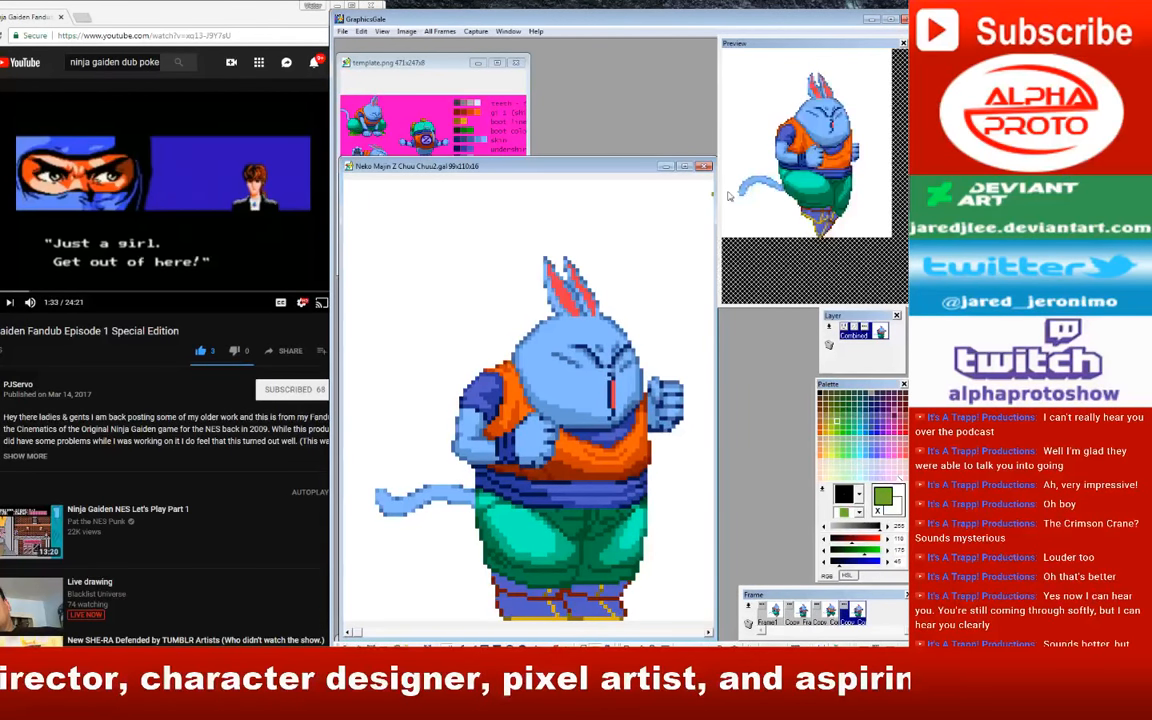
# Step: Resume the fandub video and rearrange the sprite window below the template's sprites and color swatches, showing the whole character
pyautogui.click(229, 100)
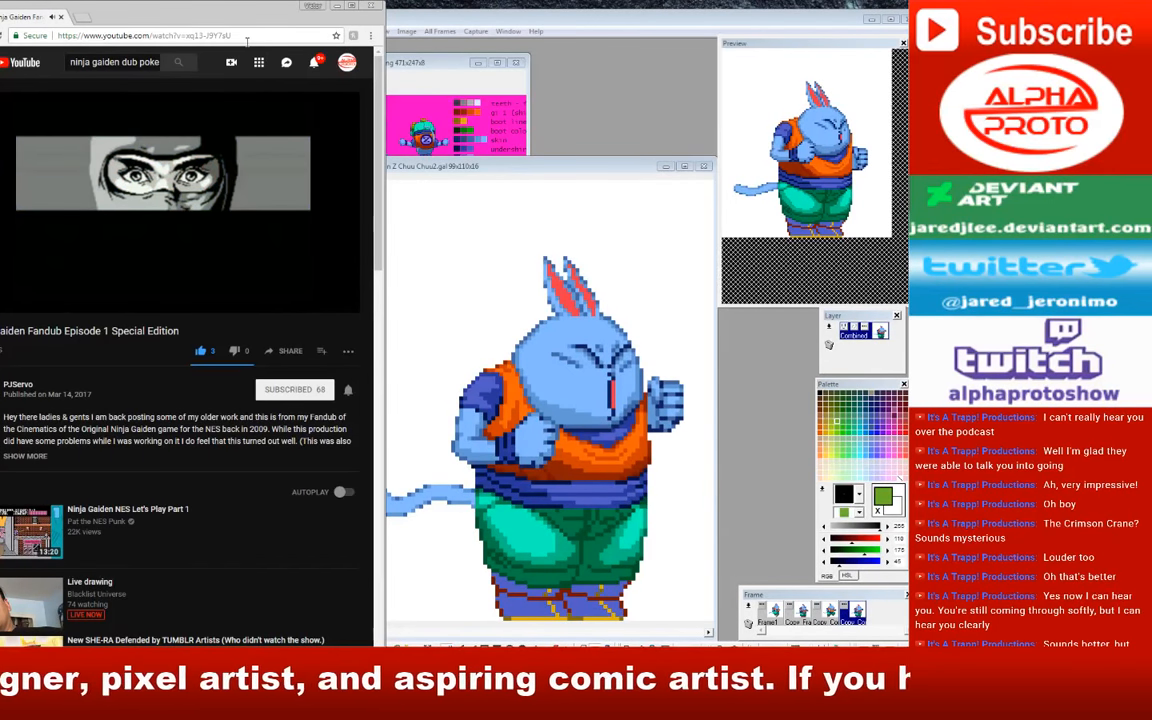
pyautogui.click(541, 93)
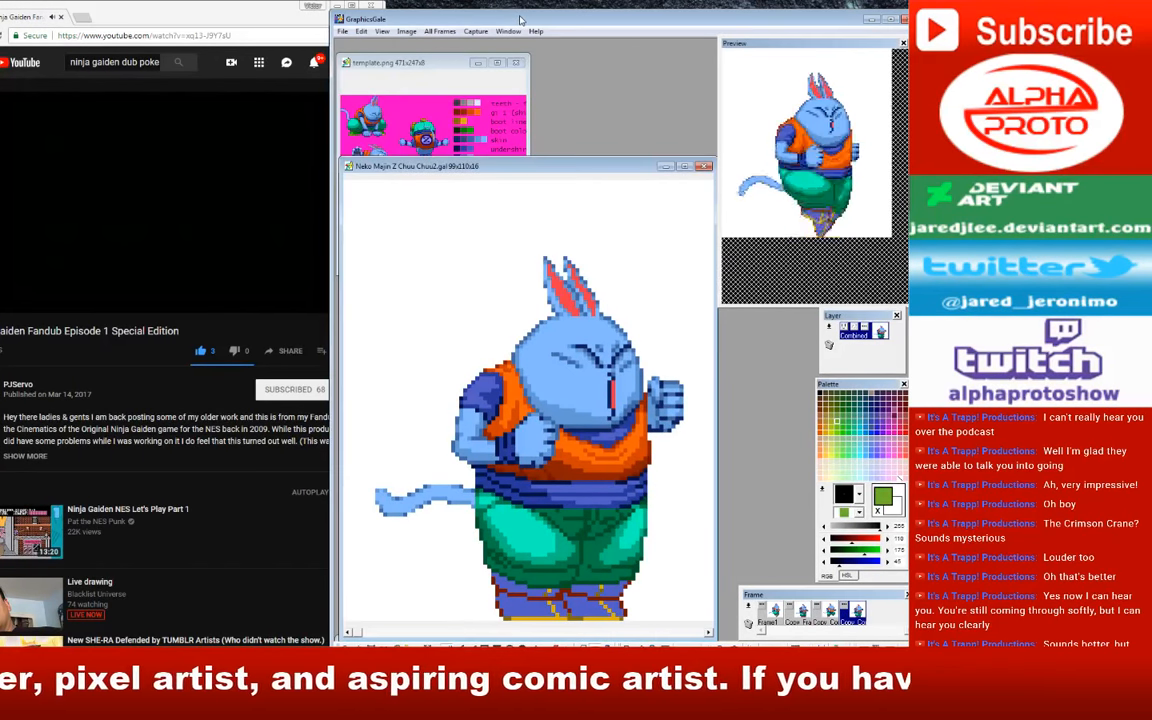
pyautogui.moveTo(580, 640); pyautogui.dragTo(580, 530)
pyautogui.moveTo(560, 166); pyautogui.dragTo(564, 244)
pyautogui.moveTo(713, 268); pyautogui.dragTo(708, 563)
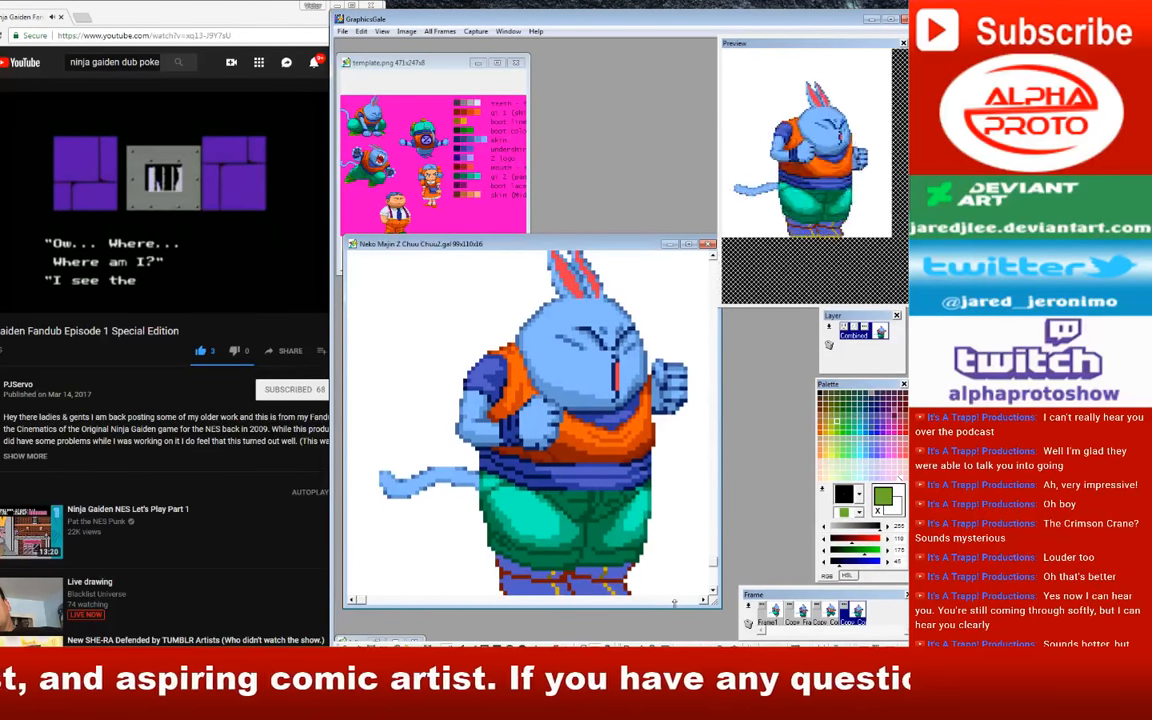
pyautogui.moveTo(674, 603); pyautogui.dragTo(673, 632)
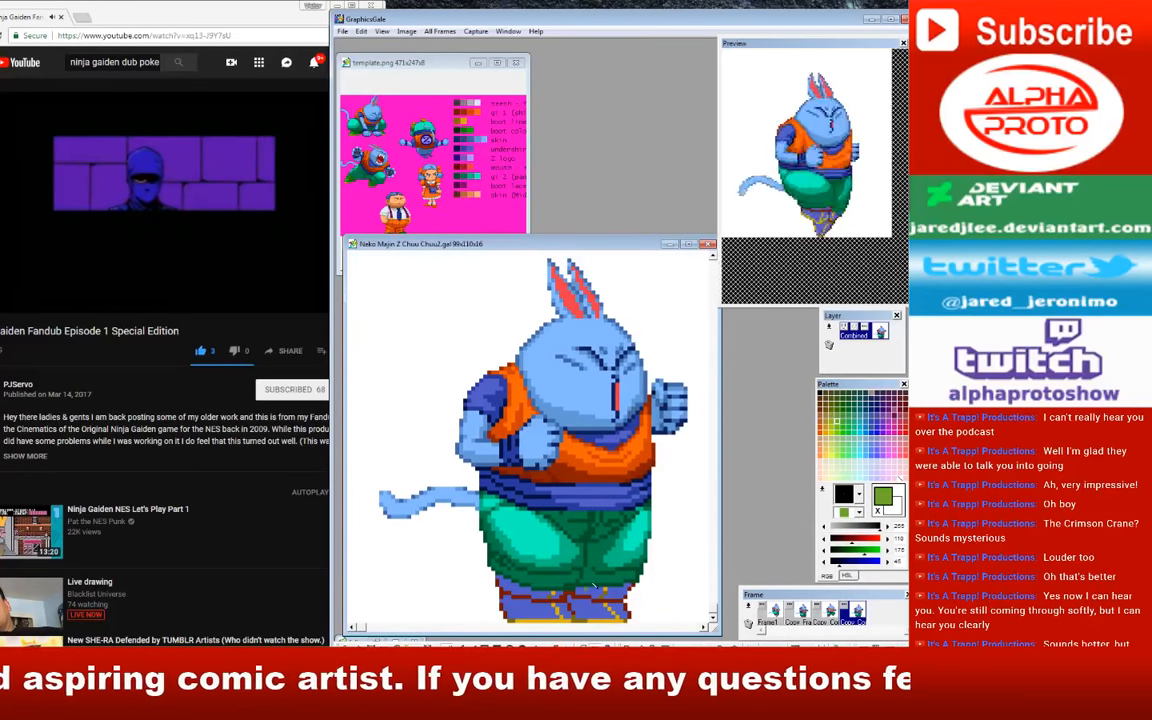
# Step: Pause the fandub video and return to the third frame in the Neko Majin Z Chuu Chuu2 sprite window
pyautogui.click(460, 62)
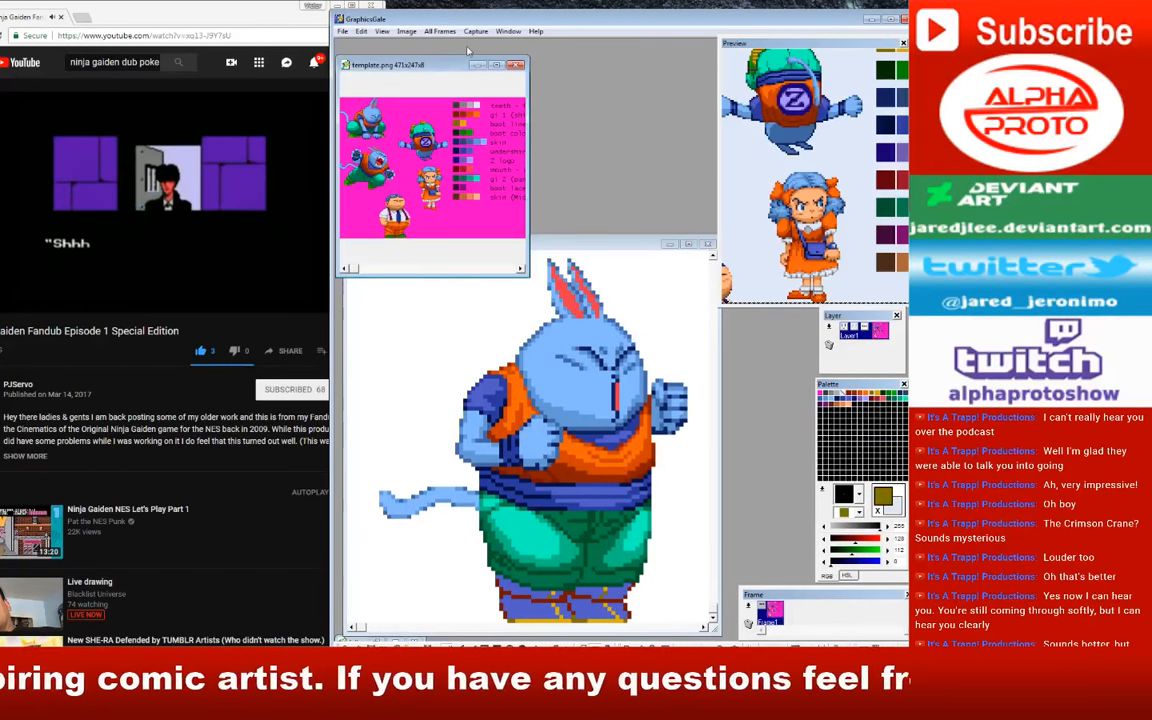
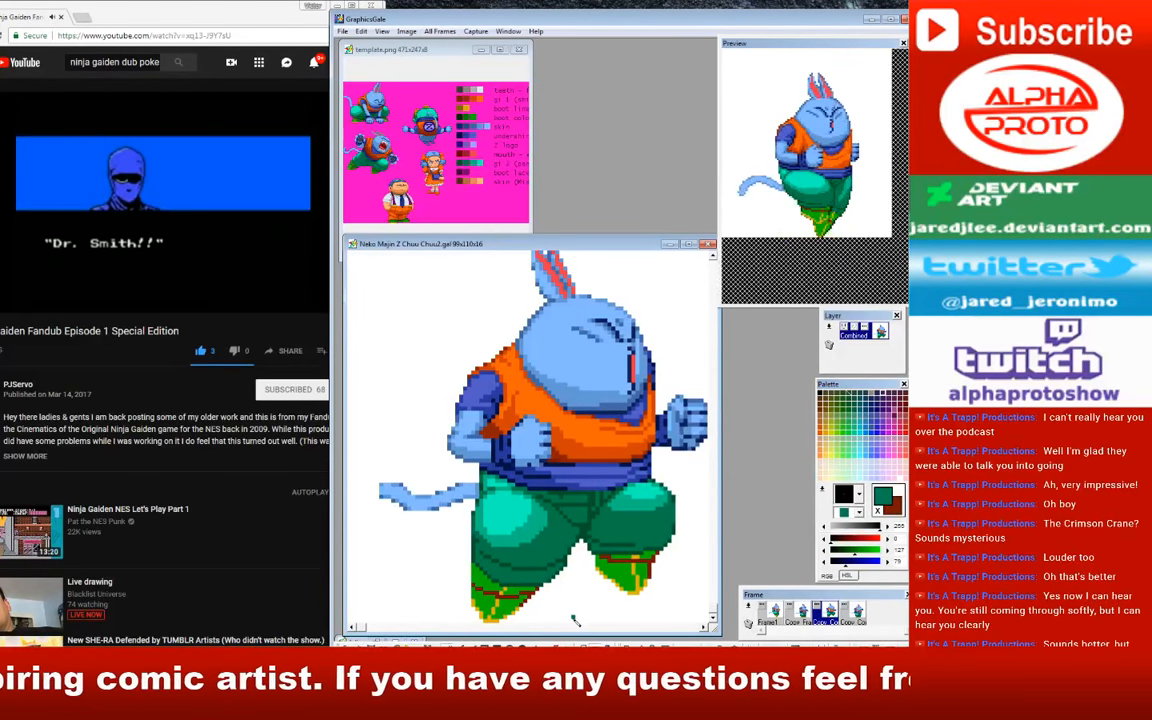
pyautogui.click(160, 210)
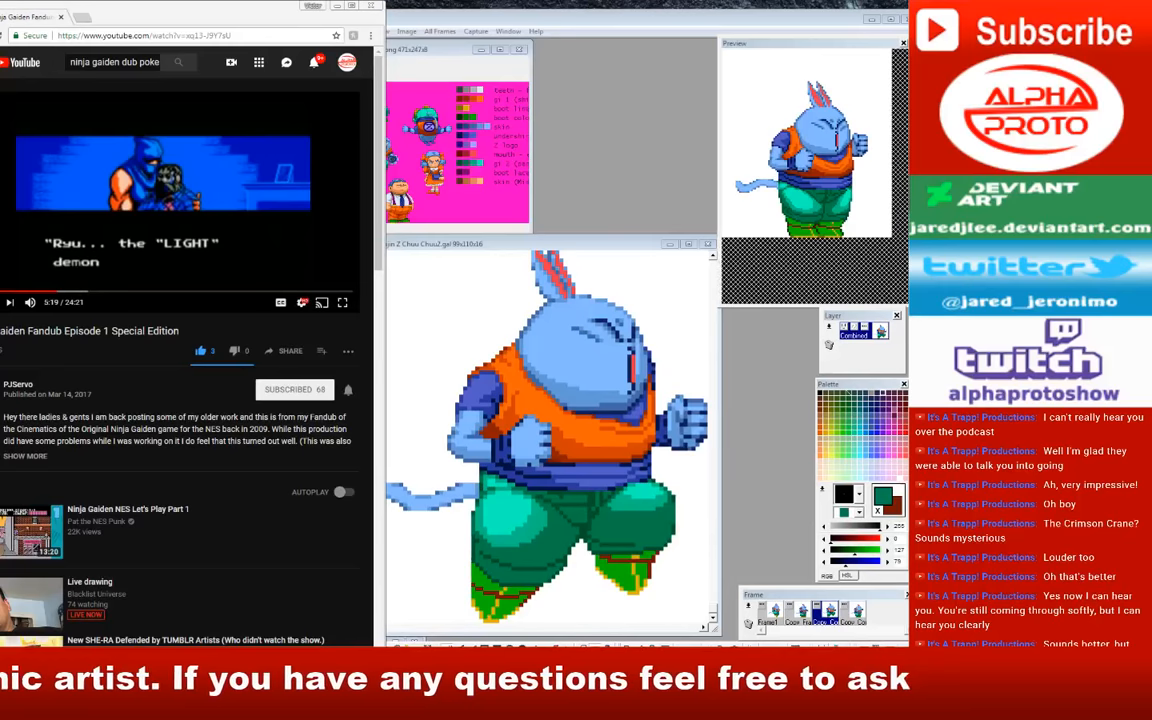
pyautogui.click(490, 245)
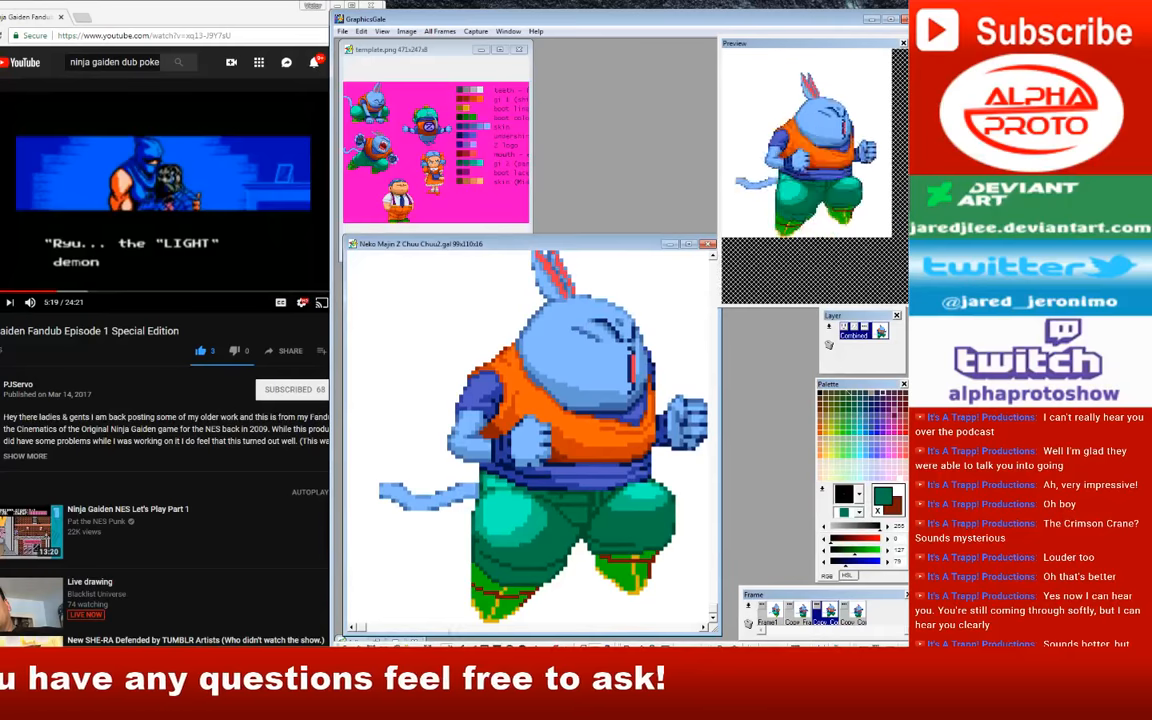
# Step: Write "SMITH" and, below it, "SUMISU" with underlined syllables in green on the blank canvas beside the third frame's sprite
pyautogui.moveTo(370, 266); pyautogui.dragTo(357, 300)
pyautogui.moveTo(388, 300)
pyautogui.mouseDown()
pyautogui.moveTo(388, 268)
pyautogui.moveTo(428, 302)
pyautogui.moveTo(462, 265)
pyautogui.mouseUp()
pyautogui.moveTo(452, 267)
pyautogui.mouseDown()
pyautogui.moveTo(450, 299)
pyautogui.moveTo(462, 298)
pyautogui.mouseUp()
pyautogui.moveTo(468, 268); pyautogui.dragTo(496, 265)
pyautogui.moveTo(483, 267)
pyautogui.mouseDown()
pyautogui.moveTo(481, 302)
pyautogui.moveTo(502, 304)
pyautogui.mouseUp()
pyautogui.moveTo(518, 260)
pyautogui.mouseDown()
pyautogui.moveTo(514, 296)
pyautogui.moveTo(516, 281)
pyautogui.mouseUp()
pyautogui.moveTo(374, 322); pyautogui.dragTo(355, 360)
pyautogui.moveTo(381, 323); pyautogui.dragTo(402, 324)
pyautogui.moveTo(409, 357); pyautogui.dragTo(437, 355)
pyautogui.moveTo(442, 321); pyautogui.dragTo(464, 319)
pyautogui.moveTo(453, 321); pyautogui.dragTo(452, 353)
pyautogui.moveTo(443, 354); pyautogui.dragTo(464, 350)
pyautogui.moveTo(484, 317); pyautogui.dragTo(472, 346)
pyautogui.moveTo(491, 319); pyautogui.dragTo(510, 321)
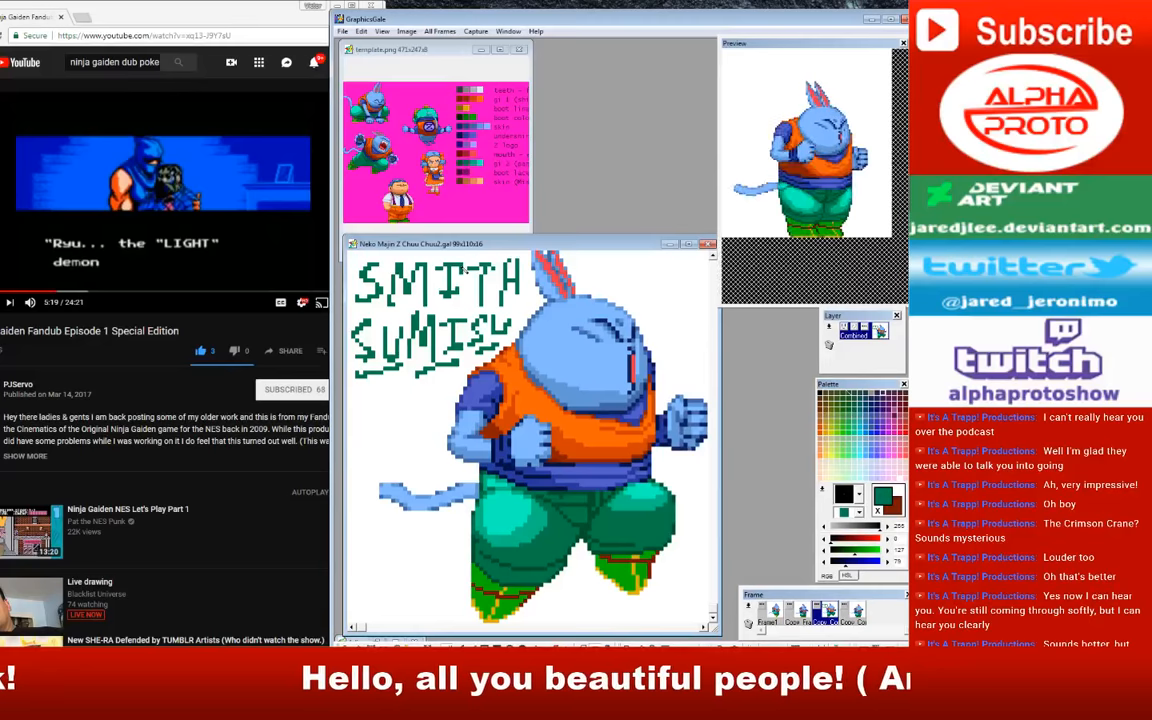
# Step: Undo all the green lettering beside the third frame's sprite and discard the floating boots selection
pyautogui.hotkey('ctrl', 'z')
pyautogui.hotkey('ctrl', 'z')
pyautogui.hotkey('ctrl', 'z')
pyautogui.hotkey('ctrl', 'z')
pyautogui.hotkey('ctrl', 'z')
pyautogui.hotkey('ctrl', 'z')
pyautogui.hotkey('ctrl', 'z')
pyautogui.hotkey('ctrl', 'z')
pyautogui.hotkey('ctrl', 'z')
pyautogui.hotkey('ctrl', 'z')
pyautogui.hotkey('ctrl', 'z')
pyautogui.hotkey('ctrl', 'z')
pyautogui.hotkey('ctrl', 'z')
pyautogui.hotkey('ctrl', 'z')
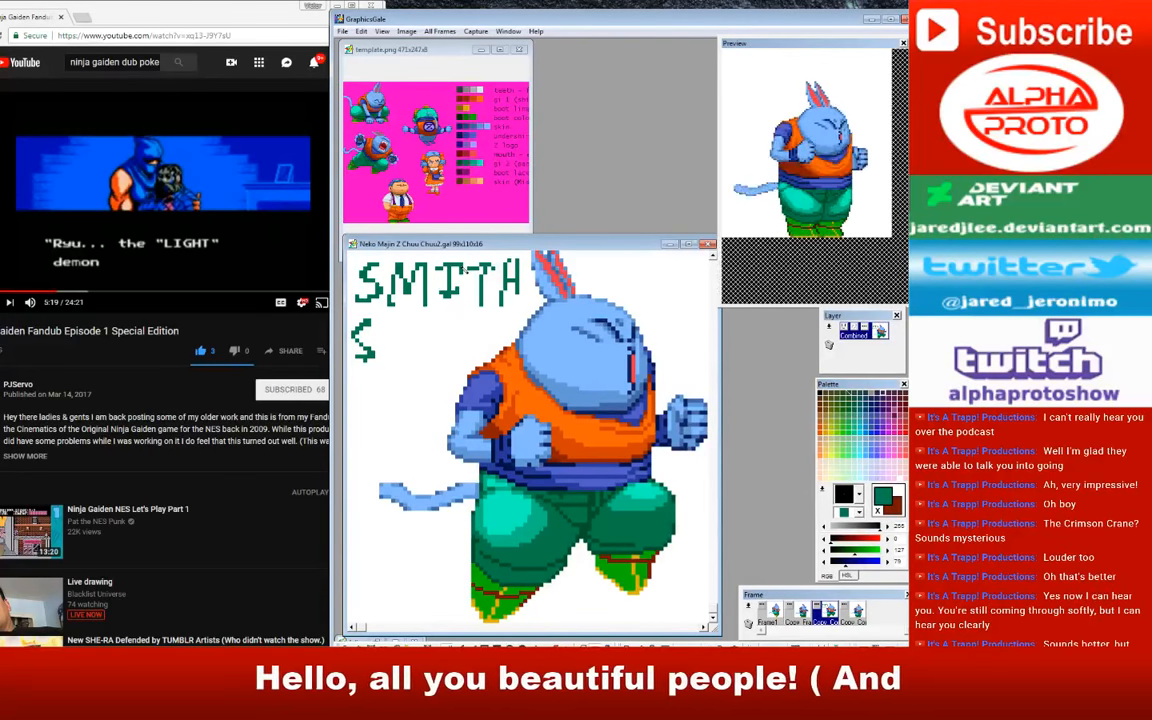
pyautogui.hotkey('ctrl', 'z')
pyautogui.hotkey('ctrl', 'z')
pyautogui.hotkey('ctrl', 'z')
pyautogui.hotkey('ctrl', 'z')
pyautogui.hotkey('ctrl', 'z')
pyautogui.hotkey('ctrl', 'z')
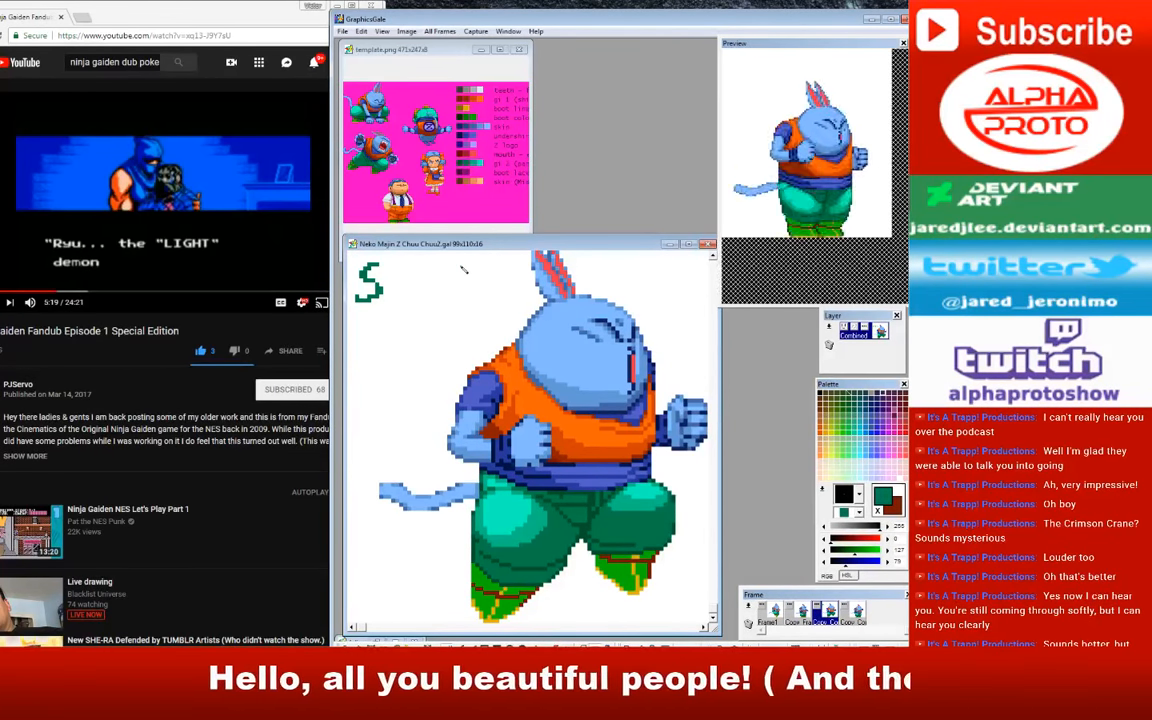
pyautogui.click(361, 31)
pyautogui.click(337, 149)
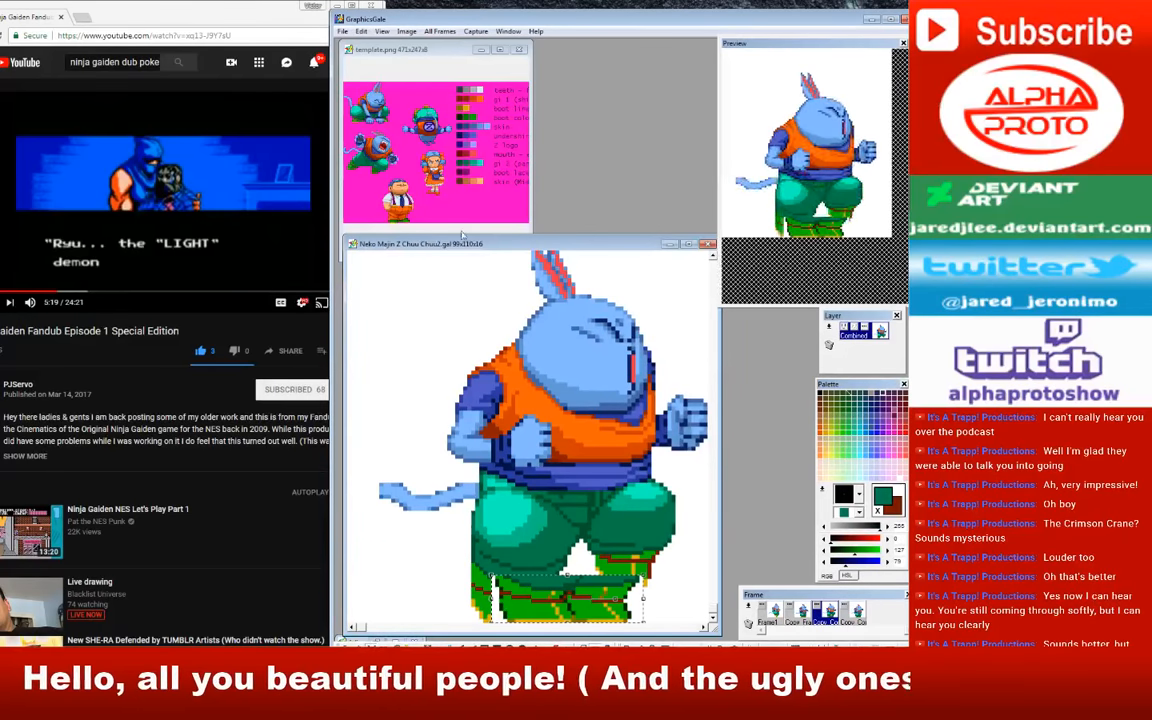
pyautogui.click(508, 593)
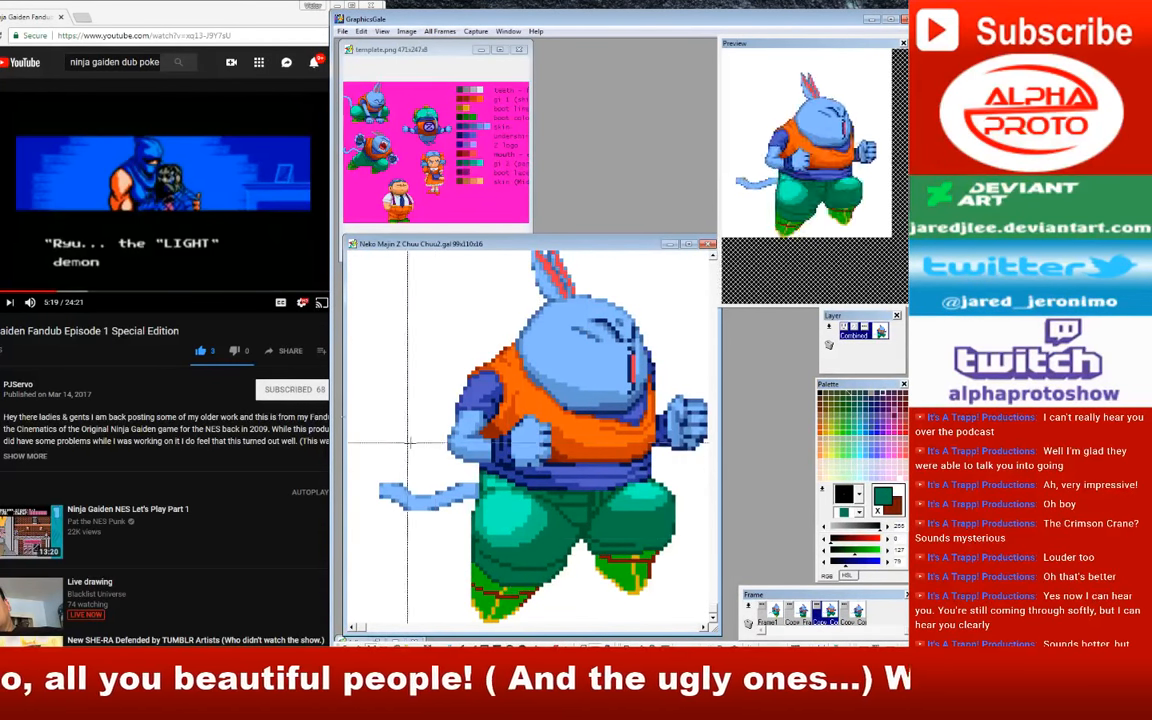
# Step: Resume the fandub video, then make the sprite window taller and move it up over the template
pyautogui.click(172, 205)
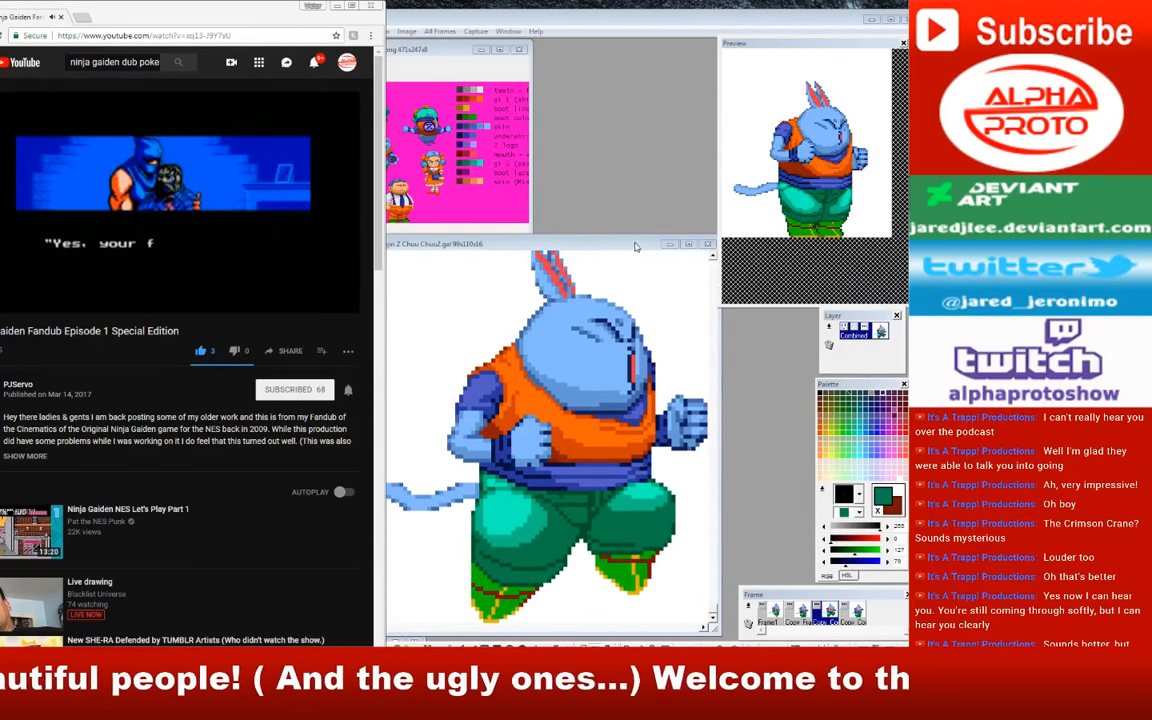
pyautogui.moveTo(634, 246); pyautogui.dragTo(636, 190)
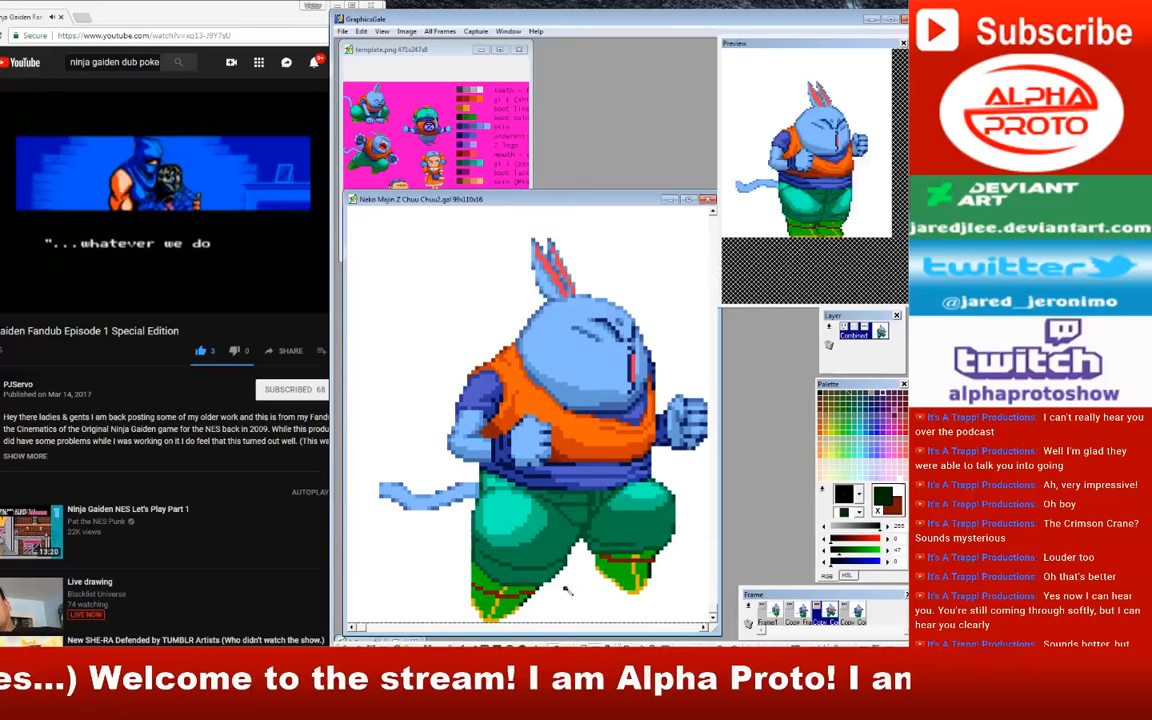
pyautogui.moveTo(596, 200); pyautogui.dragTo(590, 140)
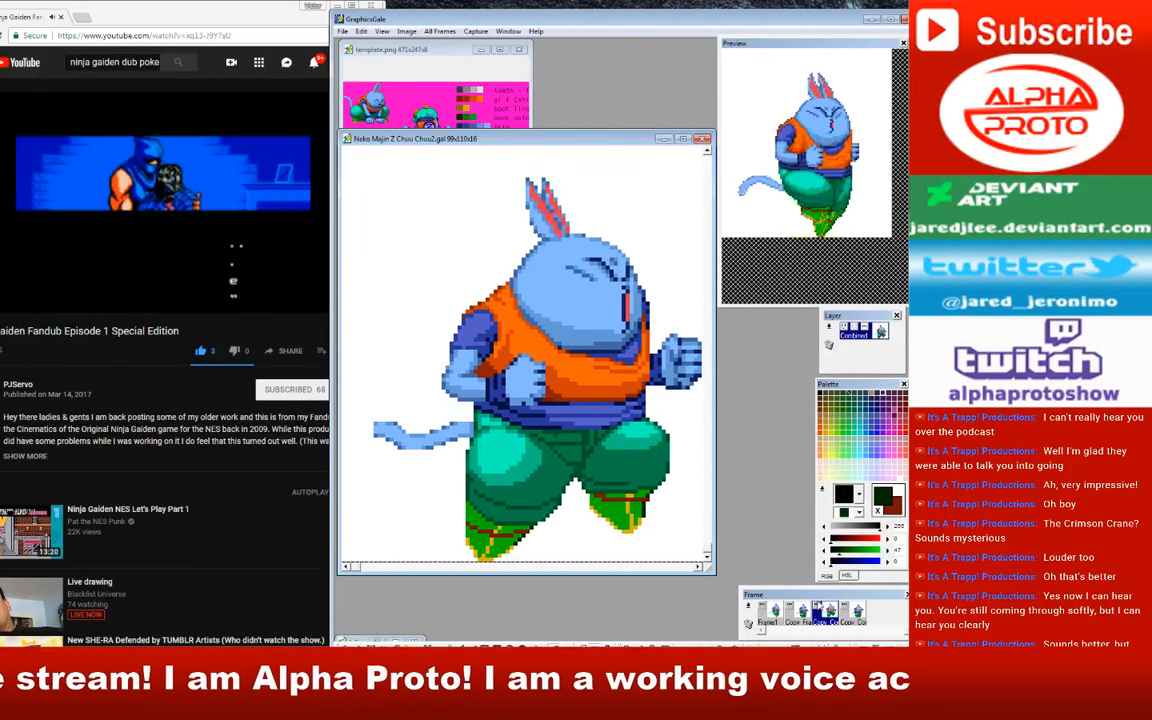
# Step: Sample dark gold from the third frame's boot lines and compare the boots in the fourth and first frames
pyautogui.rightClick(487, 548)
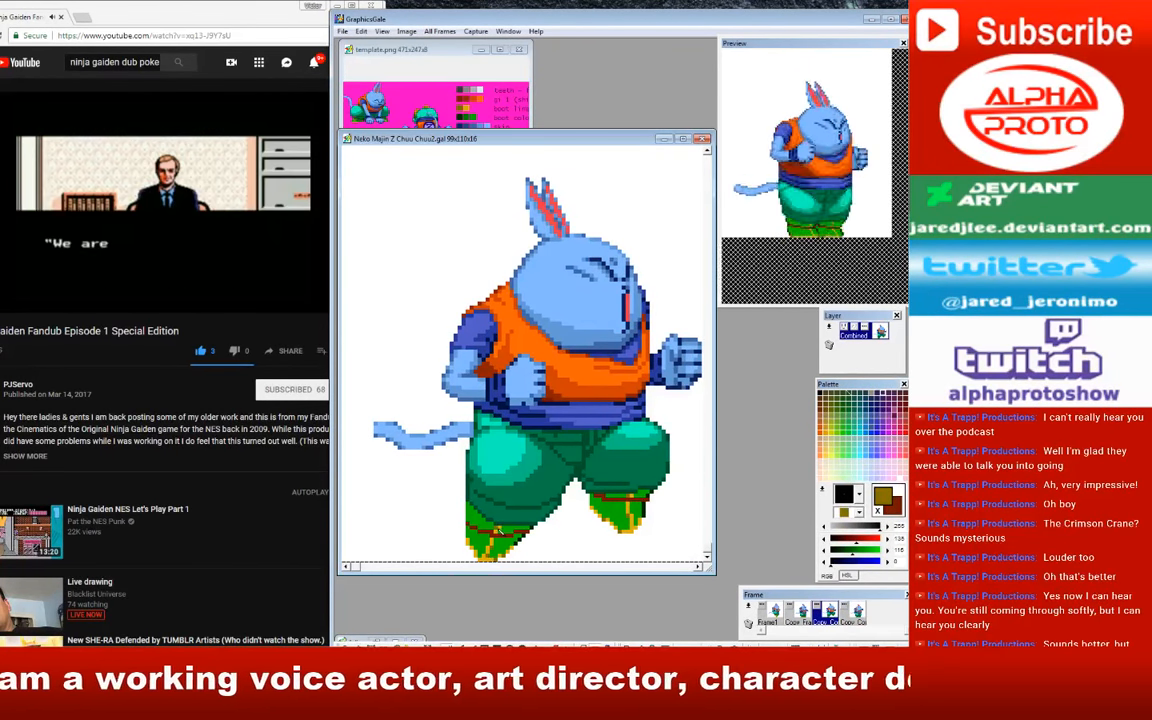
pyautogui.click(853, 612)
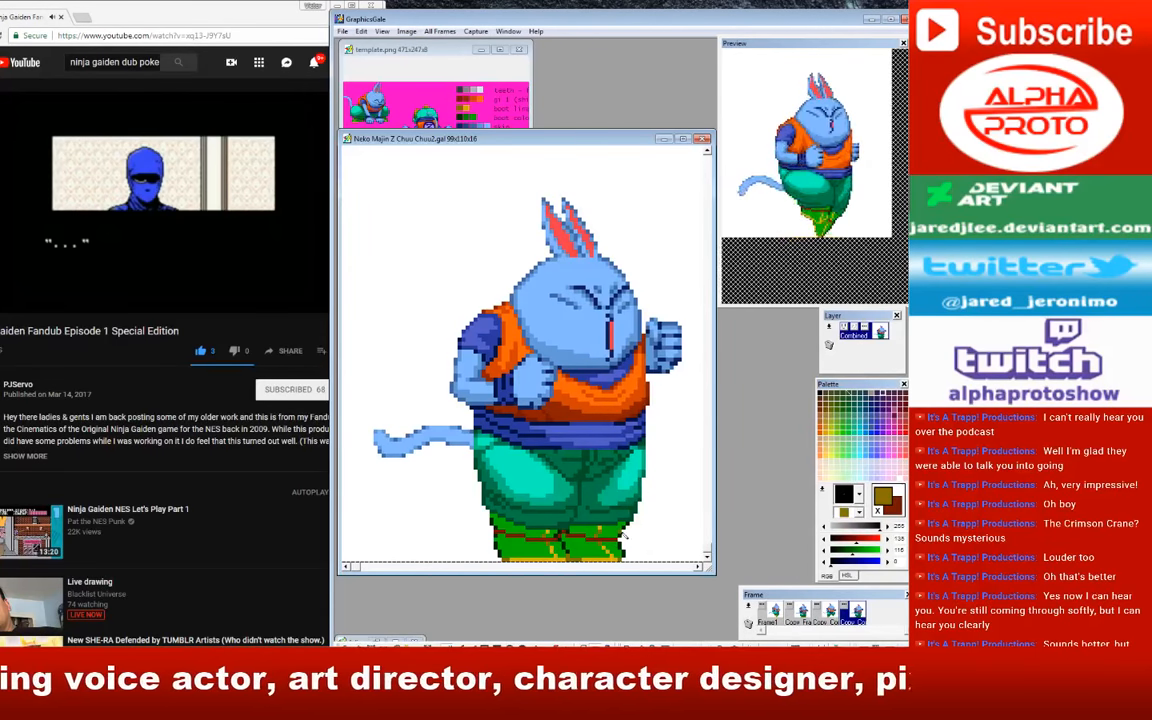
pyautogui.press('Right')
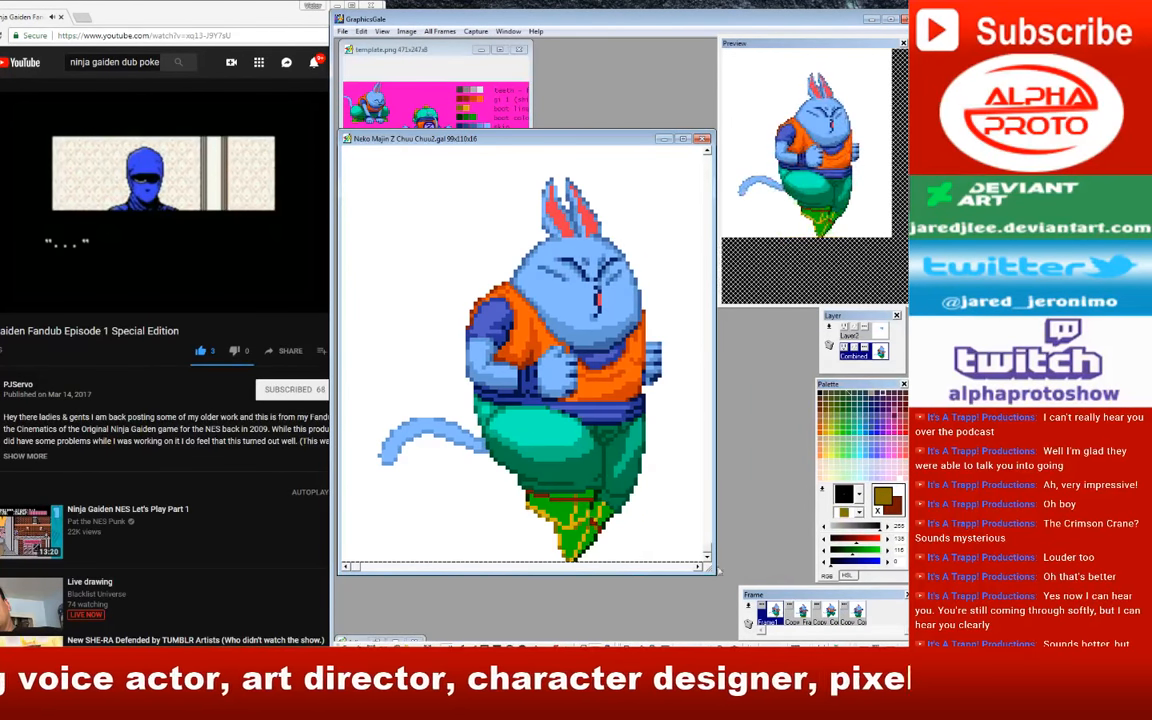
# Step: Refine the first and second frames' boots using dark green, green, gold and dark gold sampled from the sprite
pyautogui.rightClick(617, 504)
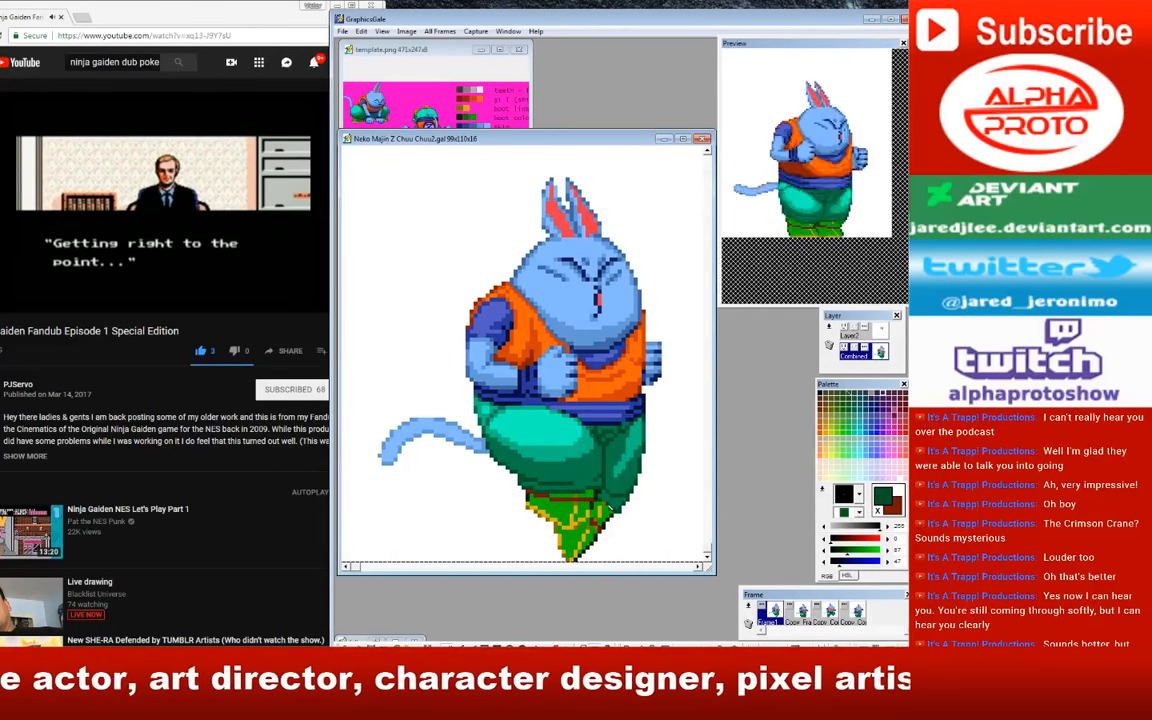
pyautogui.rightClick(601, 524)
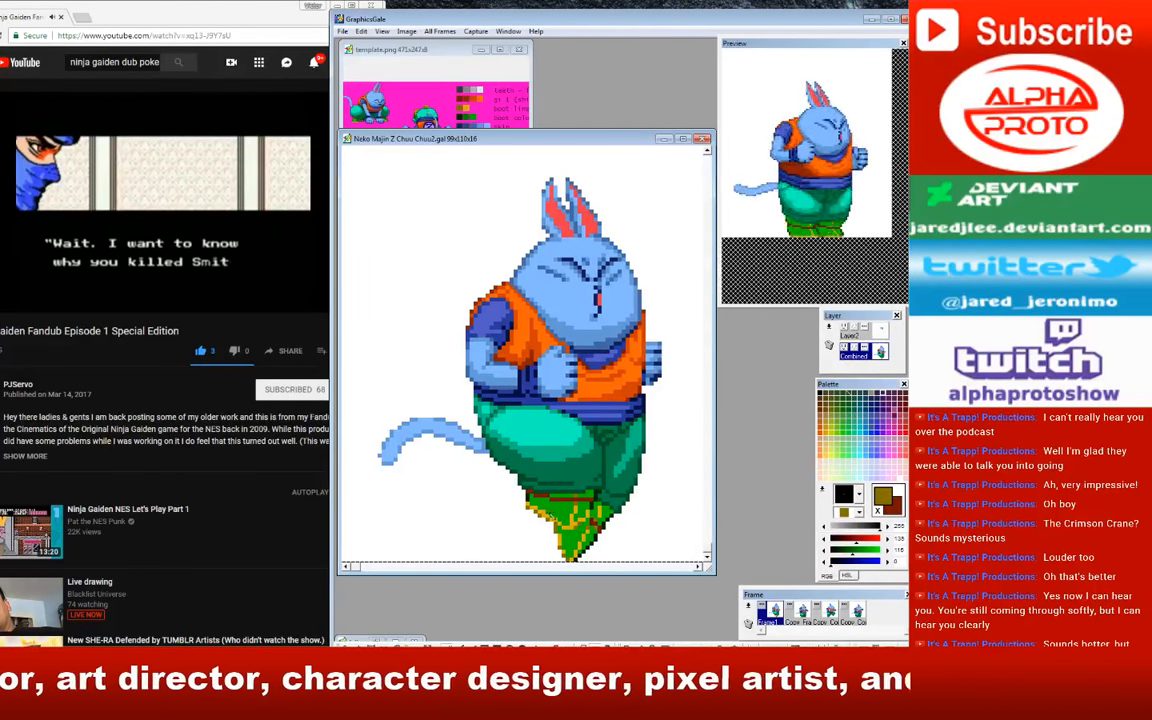
pyautogui.rightClick(496, 465)
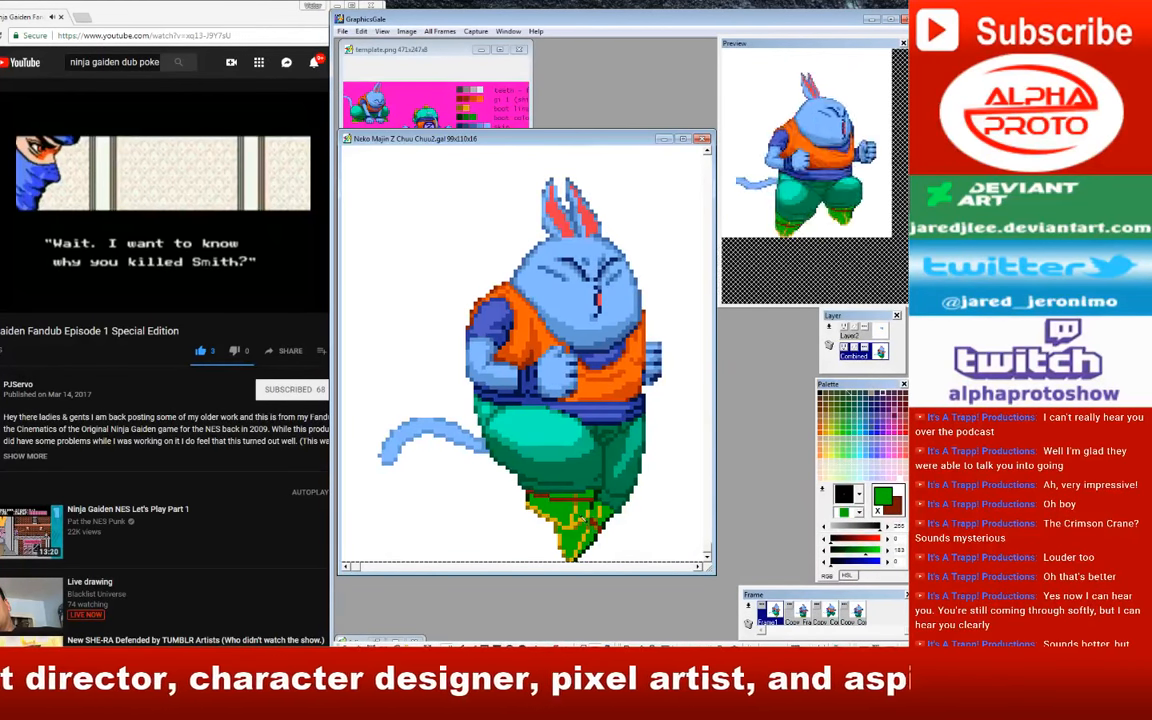
pyautogui.rightClick(578, 527)
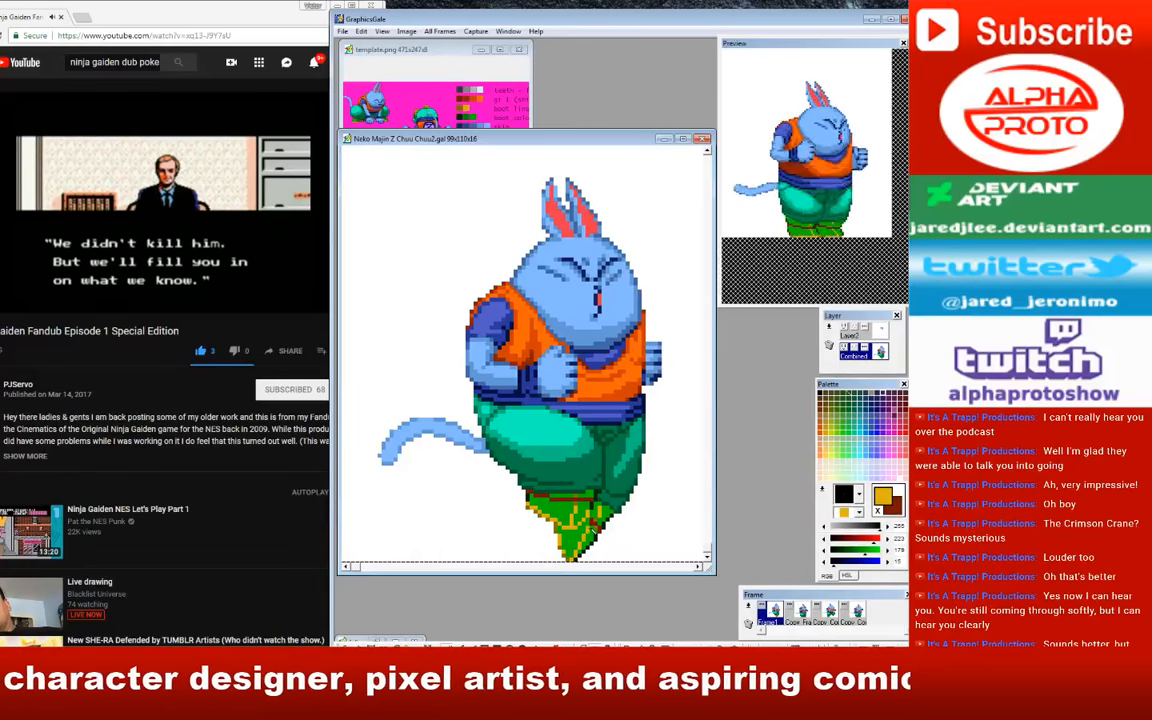
pyautogui.rightClick(590, 527)
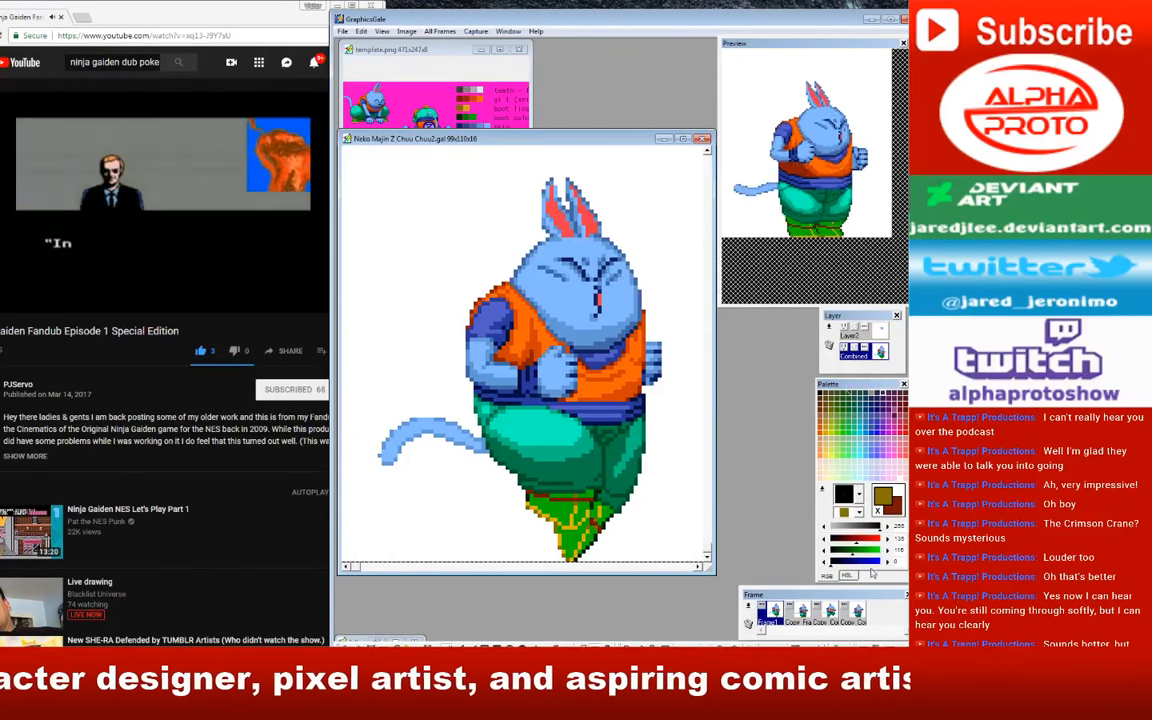
pyautogui.click(800, 621)
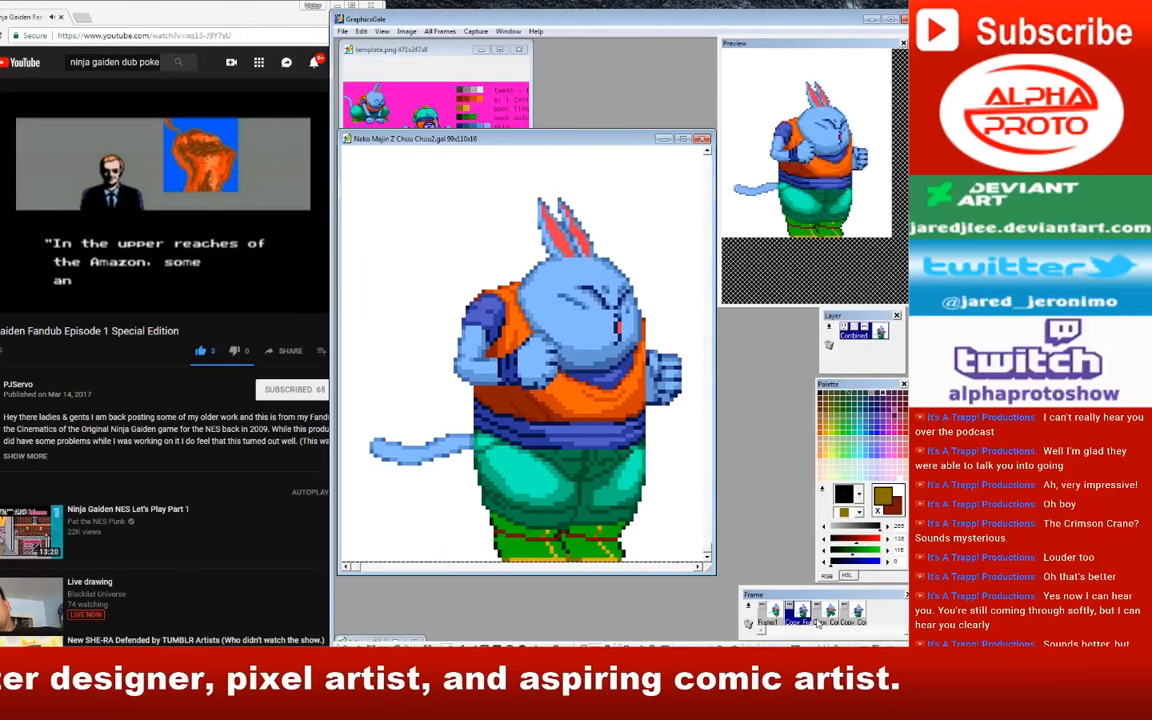
pyautogui.rightClick(572, 560)
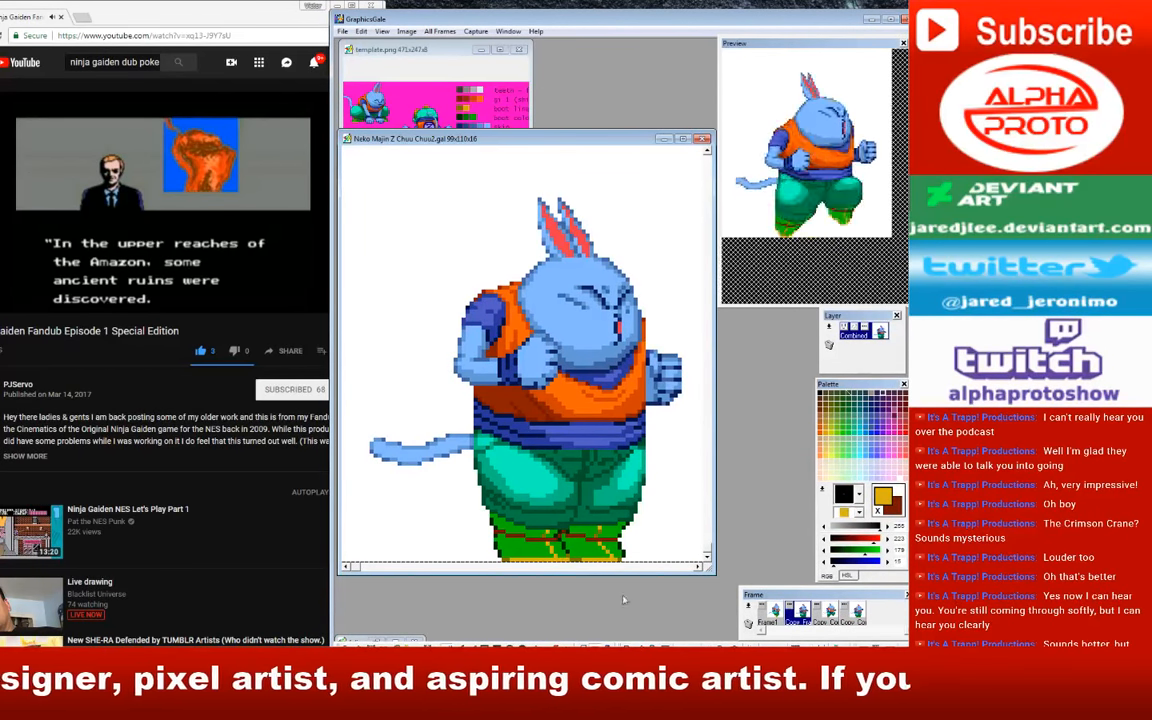
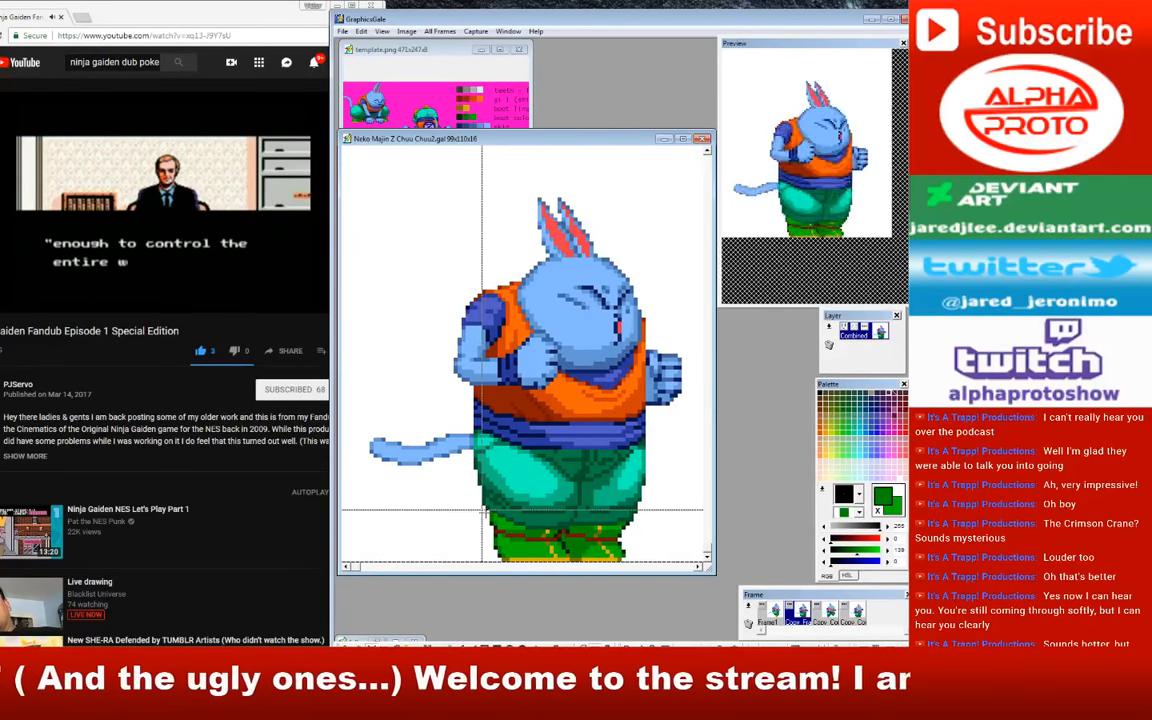
# Step: Select the boots area in the second frame, release the selection and switch to the fourth frame
pyautogui.moveTo(485, 513); pyautogui.dragTo(645, 562)
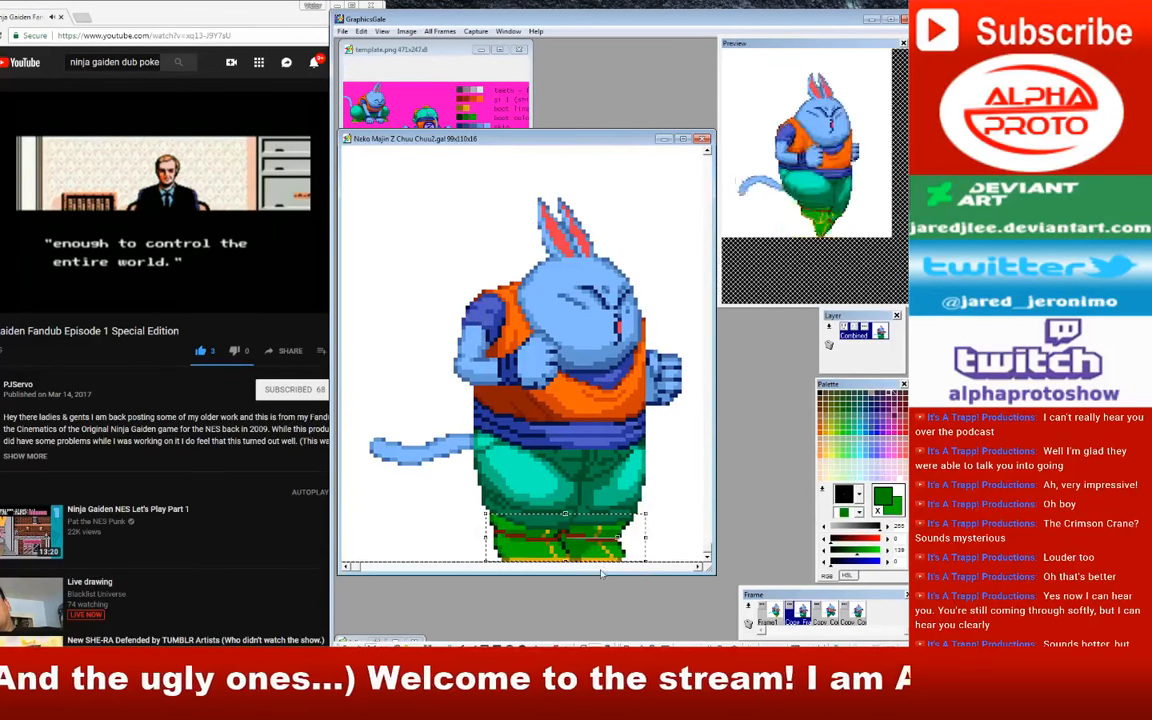
pyautogui.press('Escape')
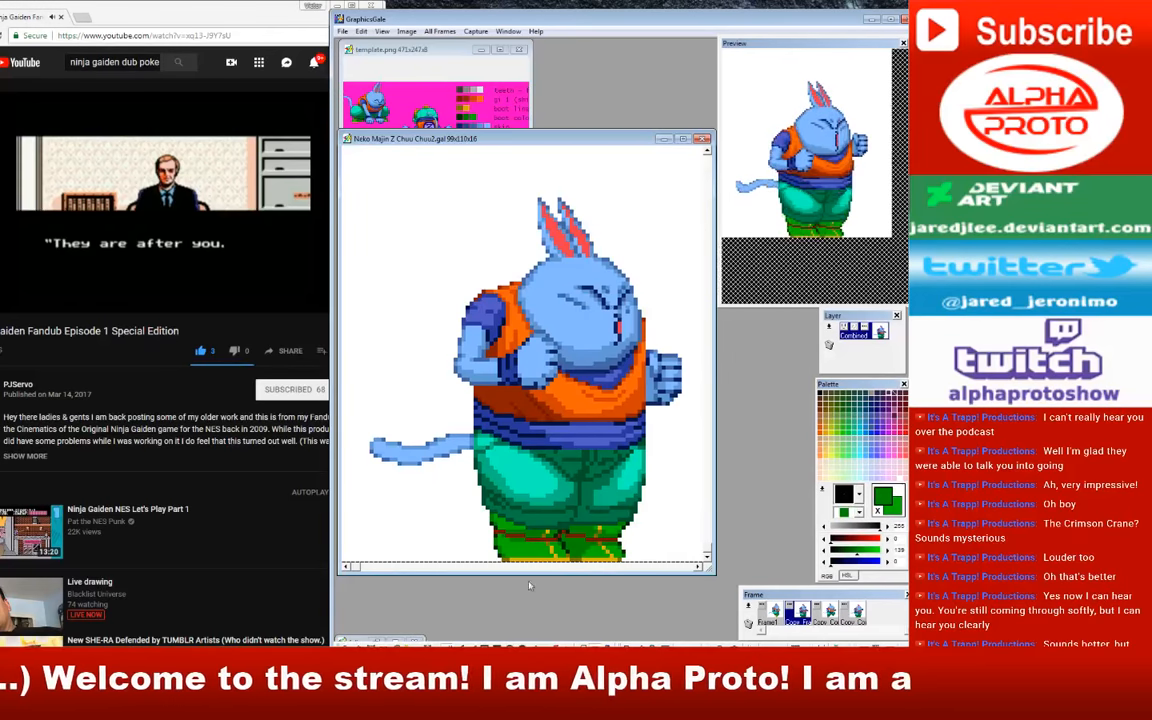
pyautogui.moveTo(474, 510); pyautogui.dragTo(645, 561)
pyautogui.click(649, 538)
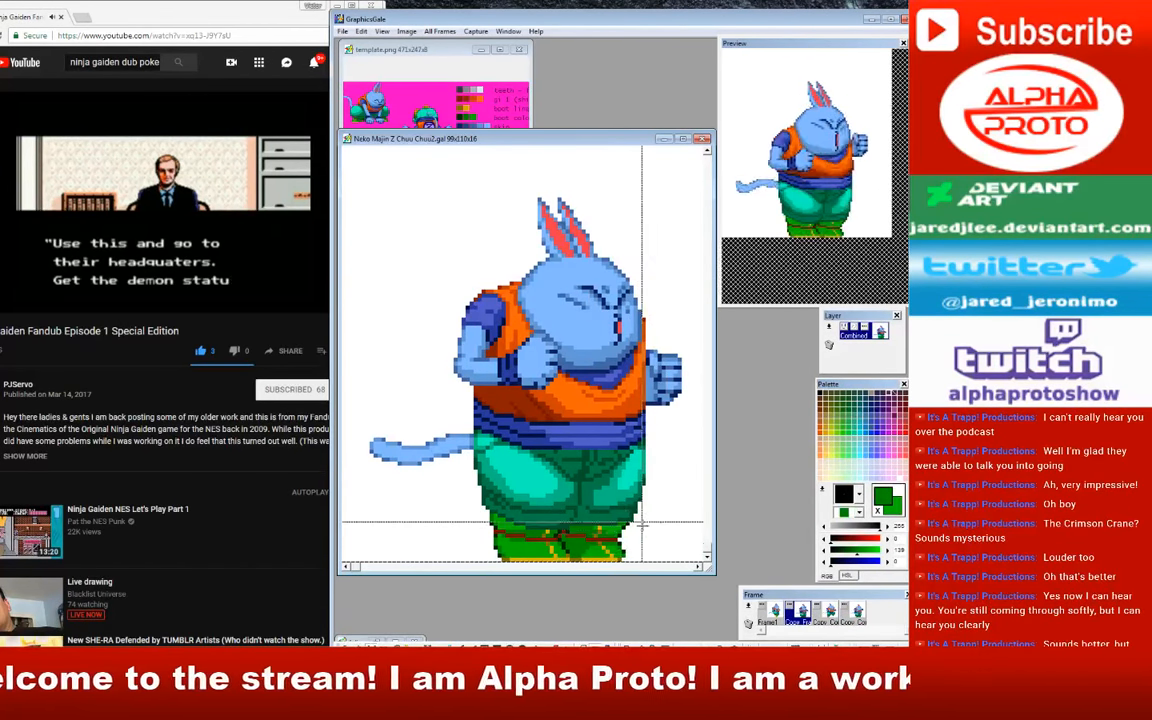
pyautogui.press('Right')
pyautogui.press('Right')
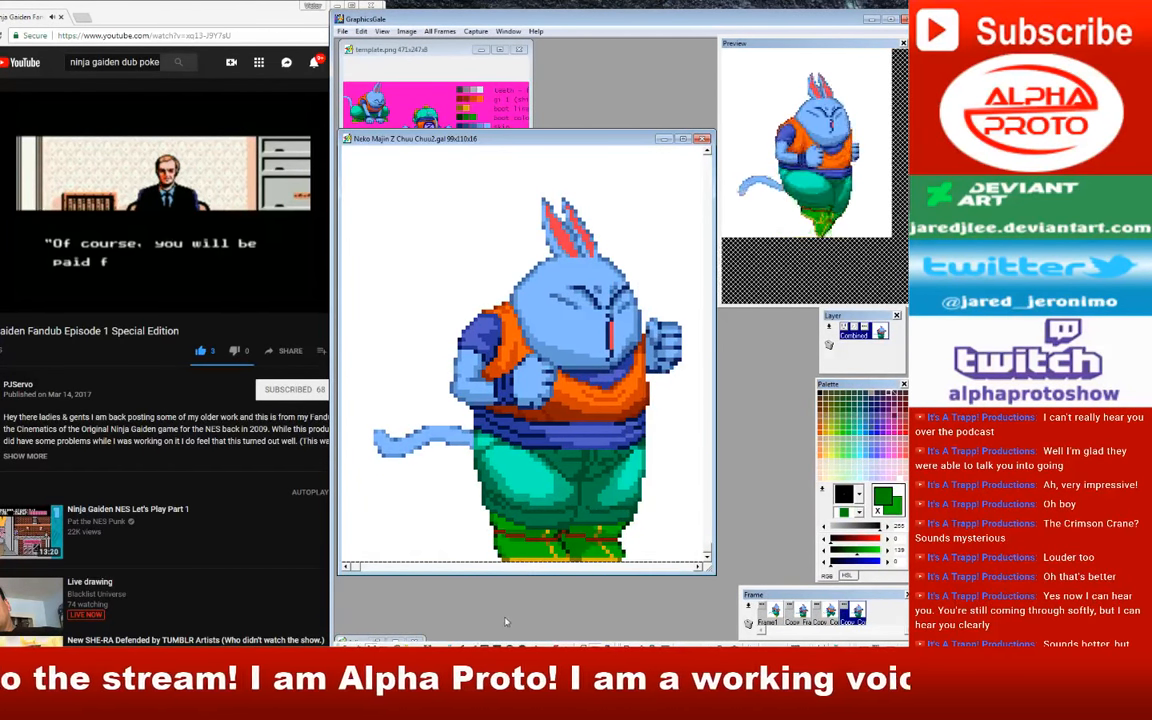
# Step: Touch up the third frame's raised boot with dark green sampled from its shading
pyautogui.press('Left')
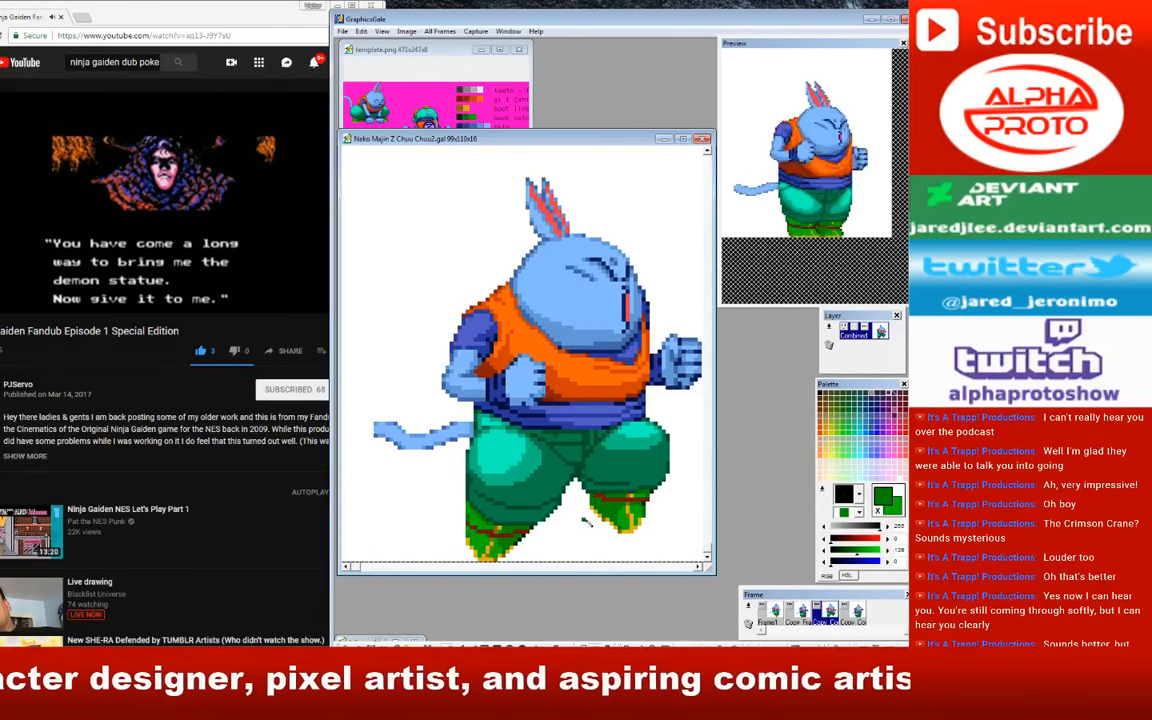
pyautogui.rightClick(606, 498)
pyautogui.click(597, 505)
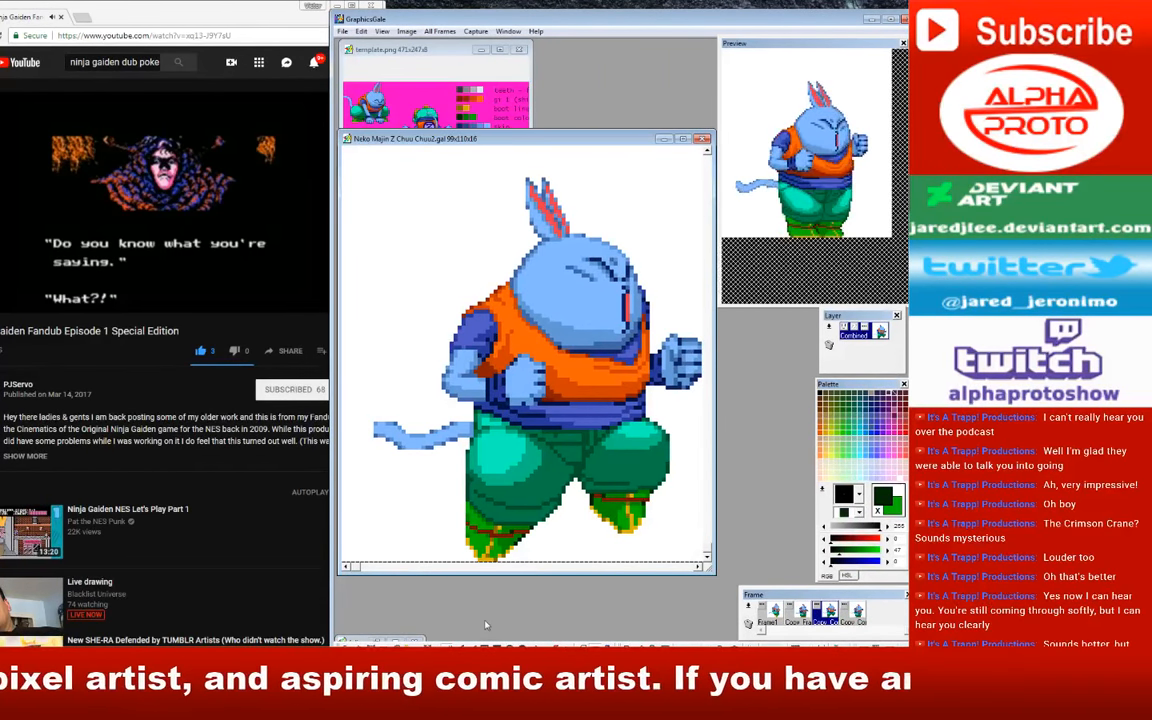
# Step: Set the drawing color to medium green and check the boot shading in the fourth, first, second and third frames
pyautogui.click(853, 612)
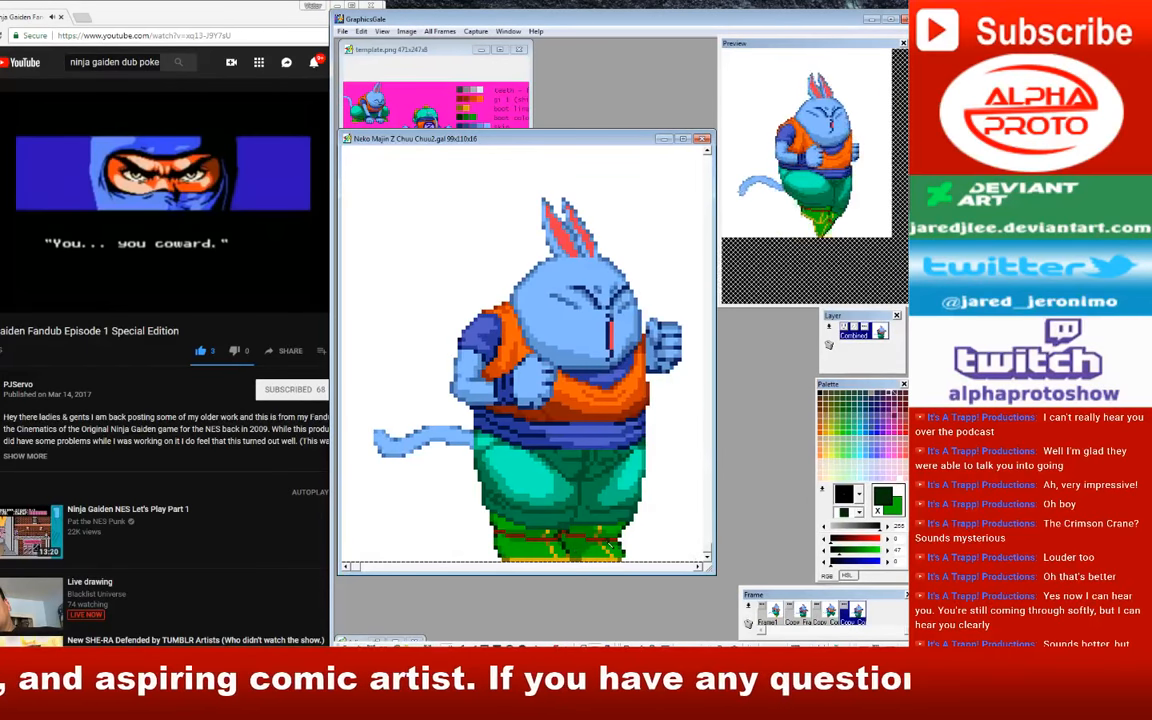
pyautogui.click(844, 496)
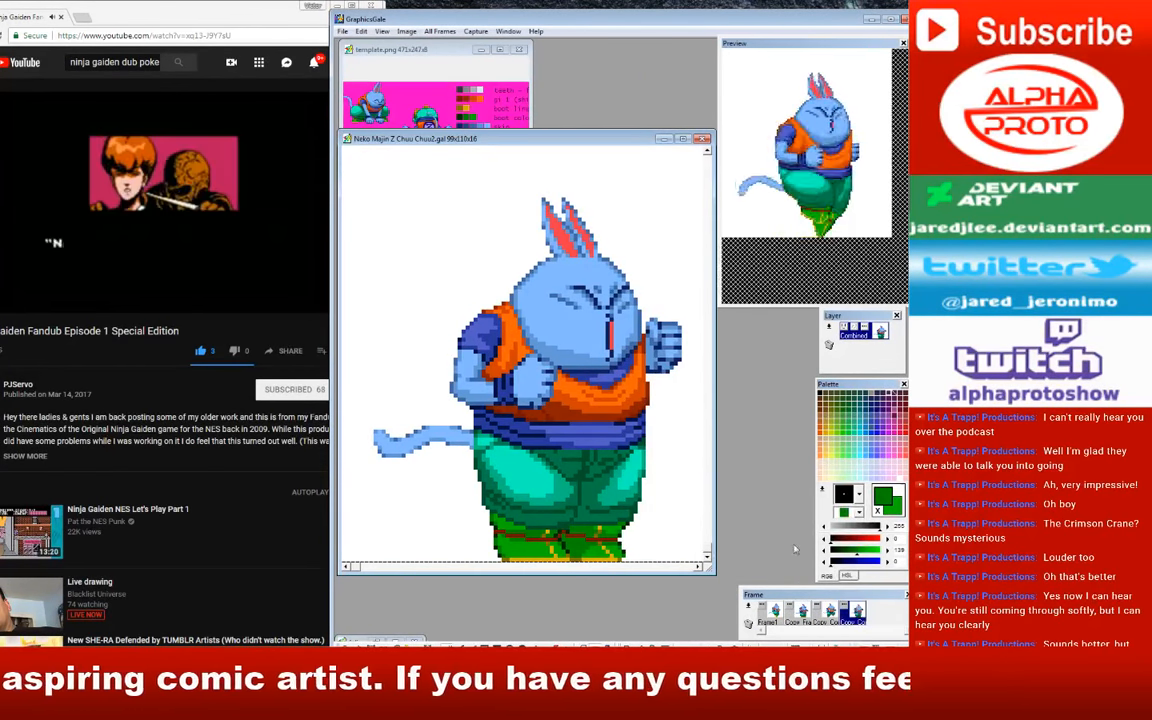
pyautogui.click(770, 612)
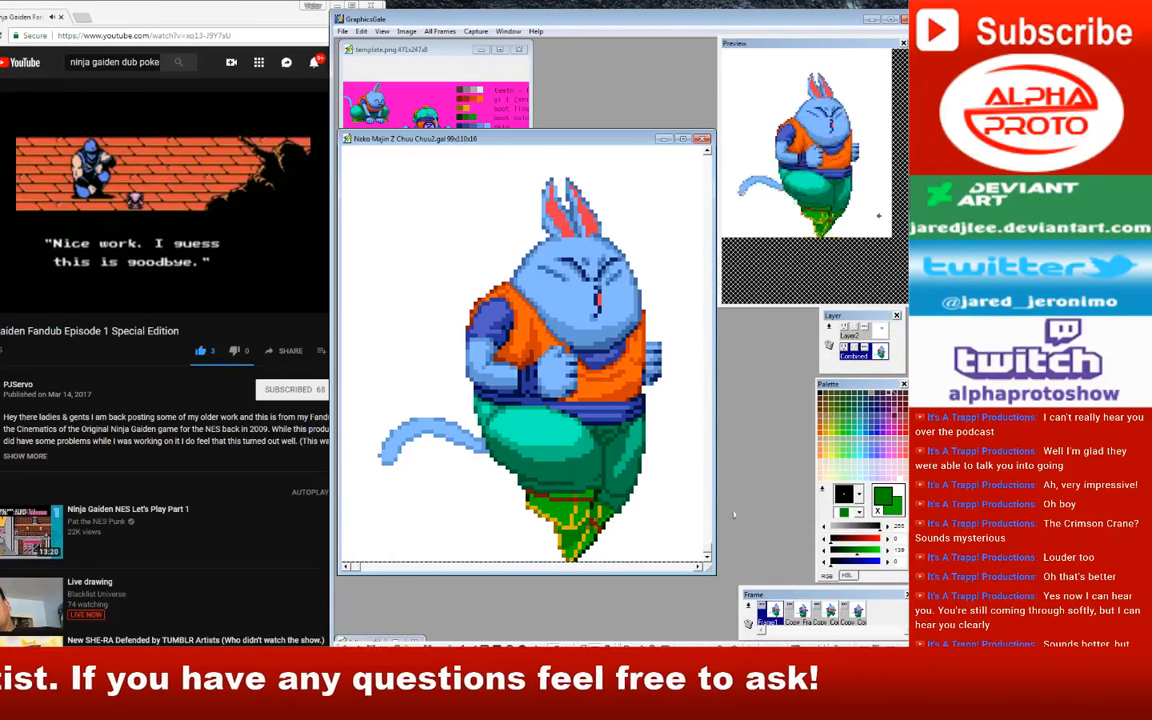
pyautogui.click(845, 512)
pyautogui.click(846, 524)
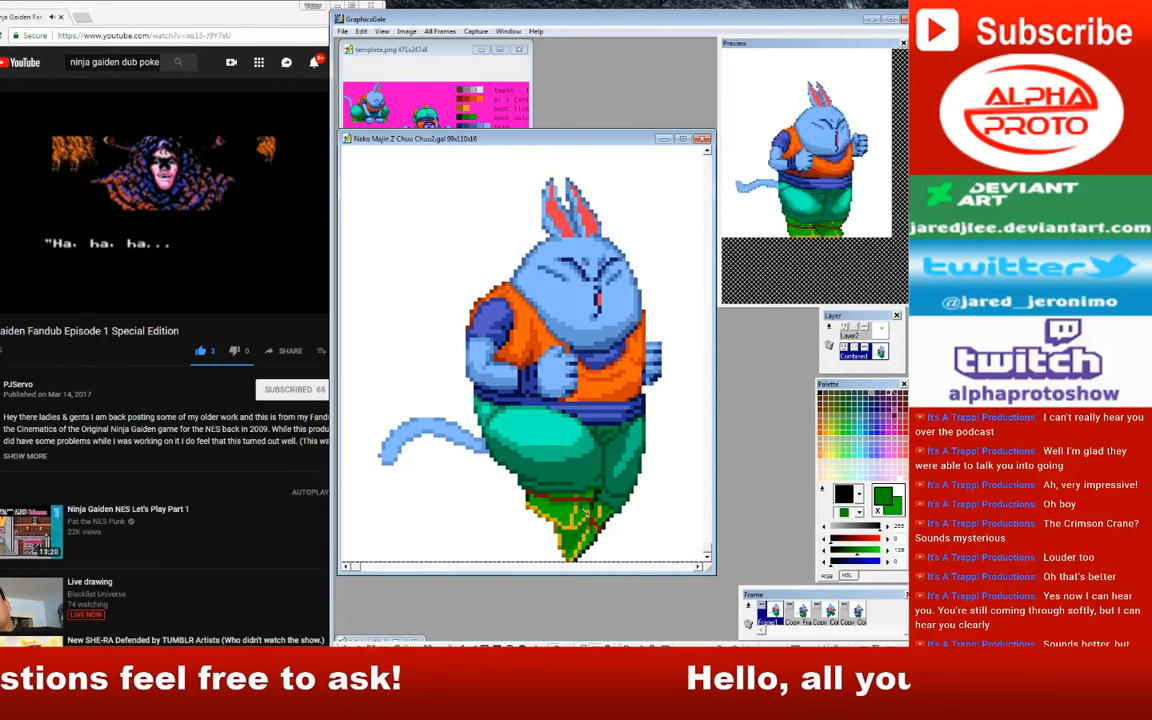
pyautogui.click(798, 614)
pyautogui.click(855, 614)
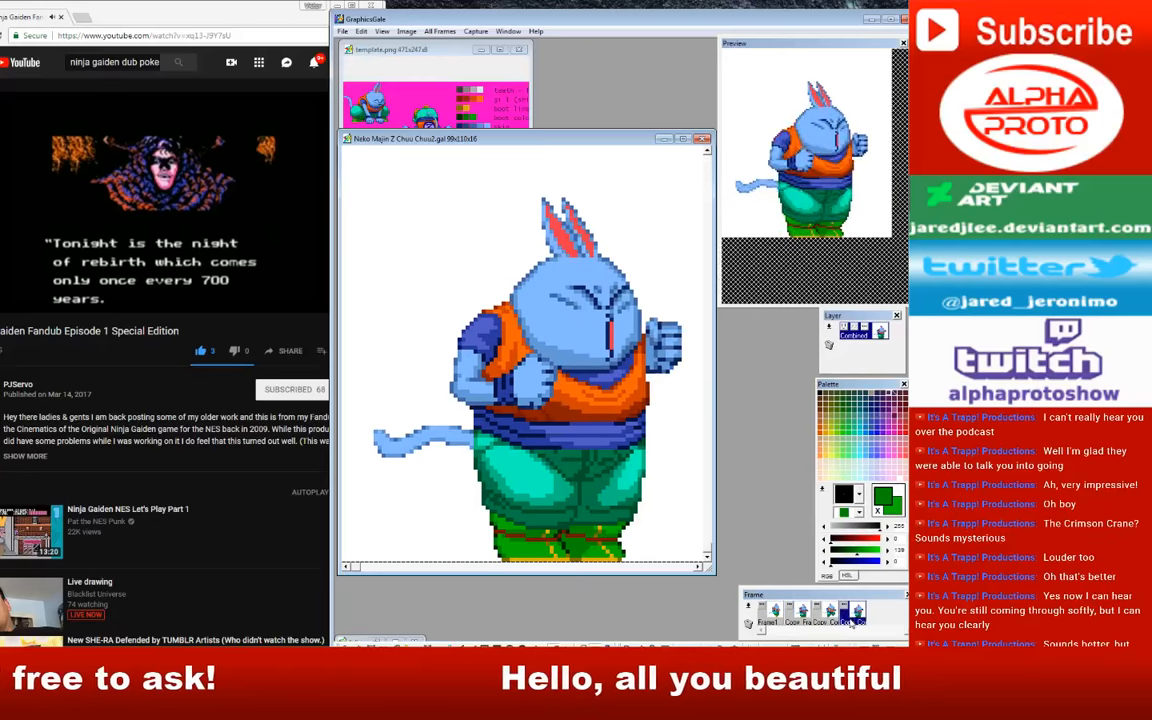
pyautogui.click(829, 616)
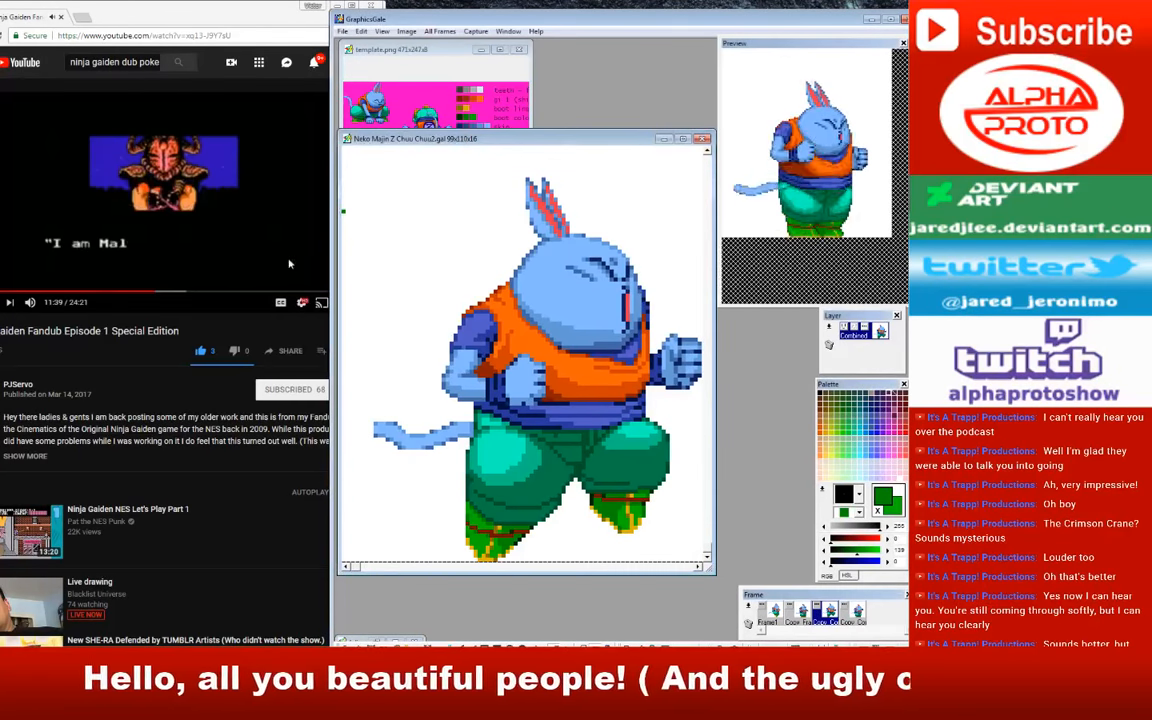
# Step: Switch to the YouTube page, pause the Ninja Gaiden fandub video and expand its description to read the cast list
pyautogui.click(194, 237)
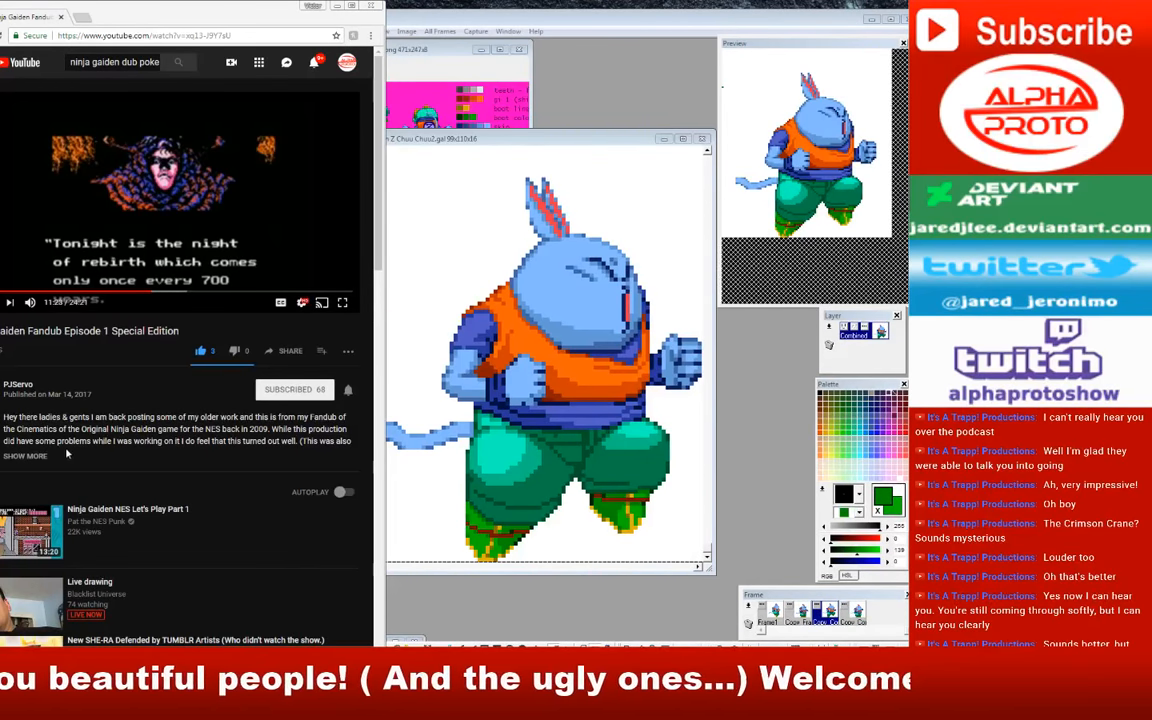
pyautogui.click(22, 456)
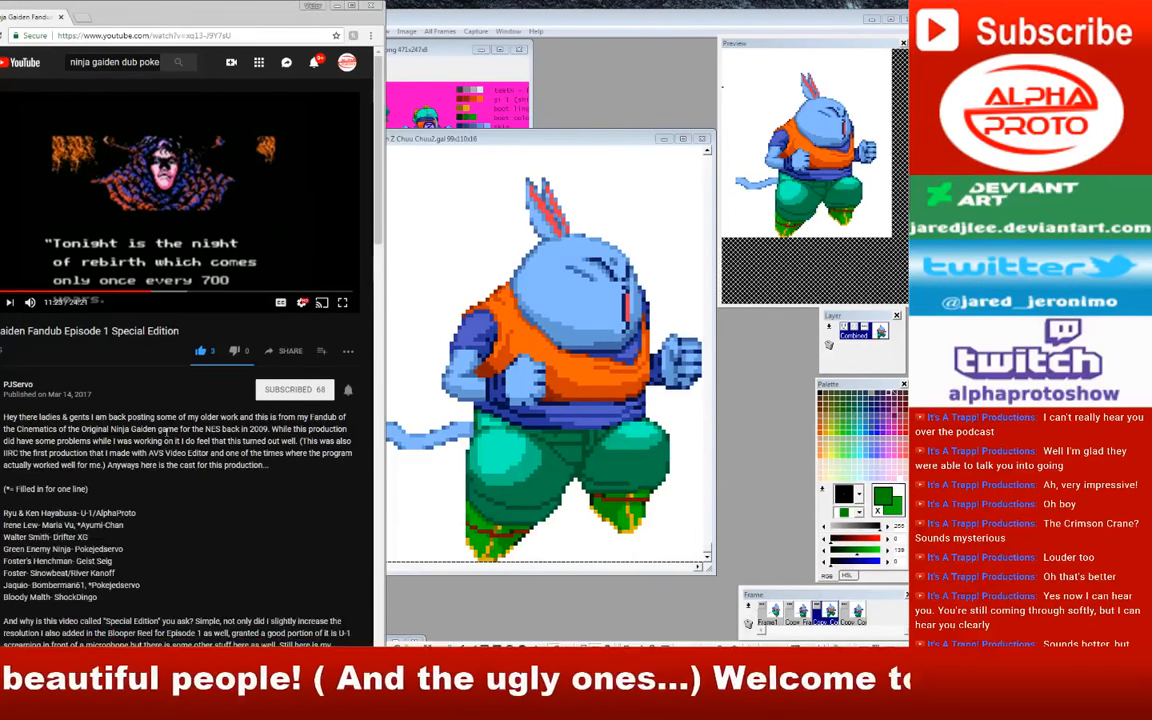
pyautogui.scroll(-2, 141, 379)
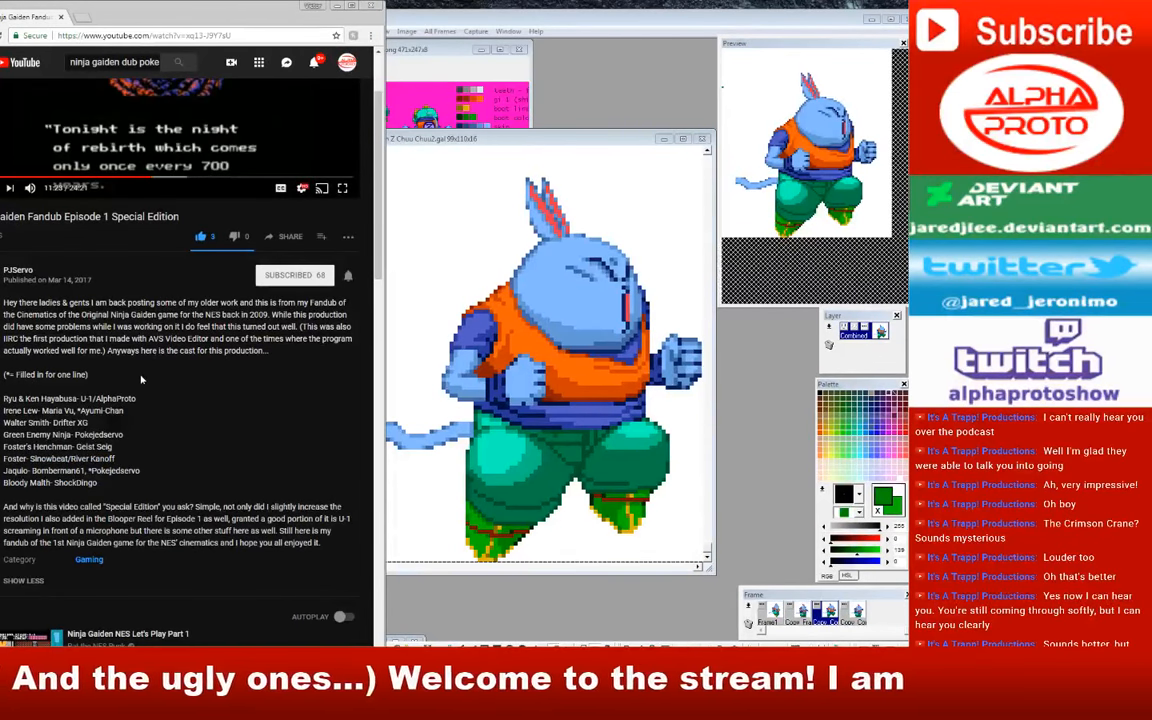
pyautogui.scroll(2, 141, 379)
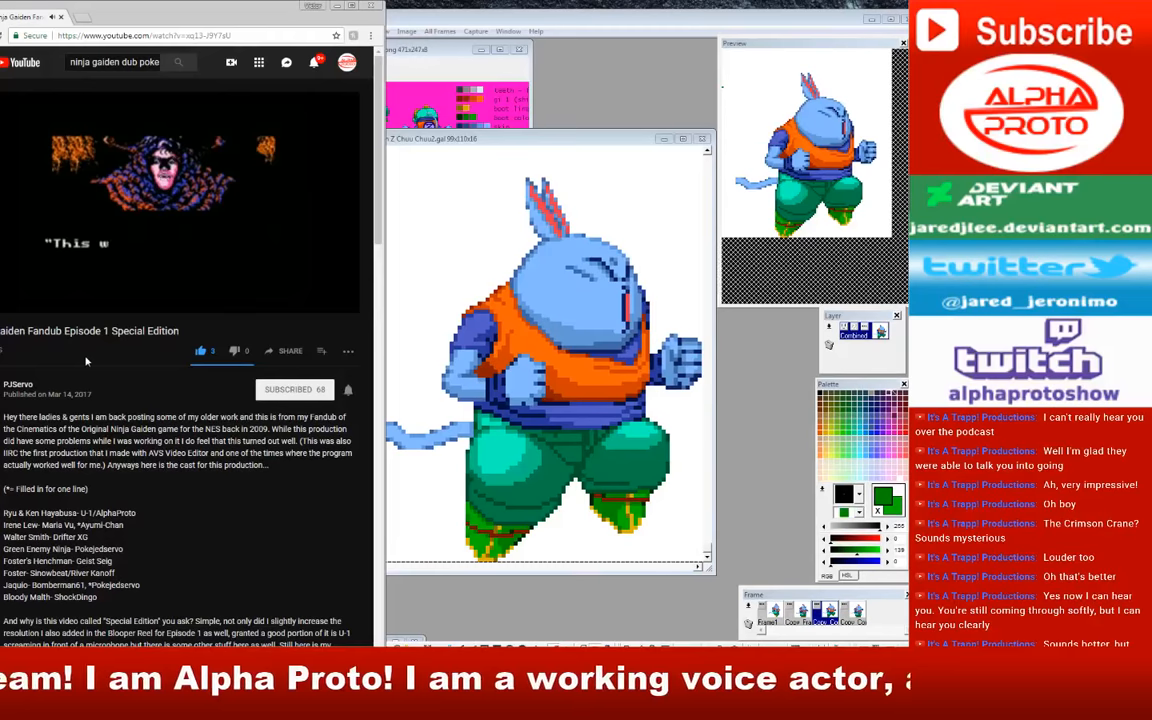
# Step: Switch back to GraphicsGale and minimize the felicia-kittybox.gif window so the Neko Majin sprite is in view
pyautogui.click(484, 16)
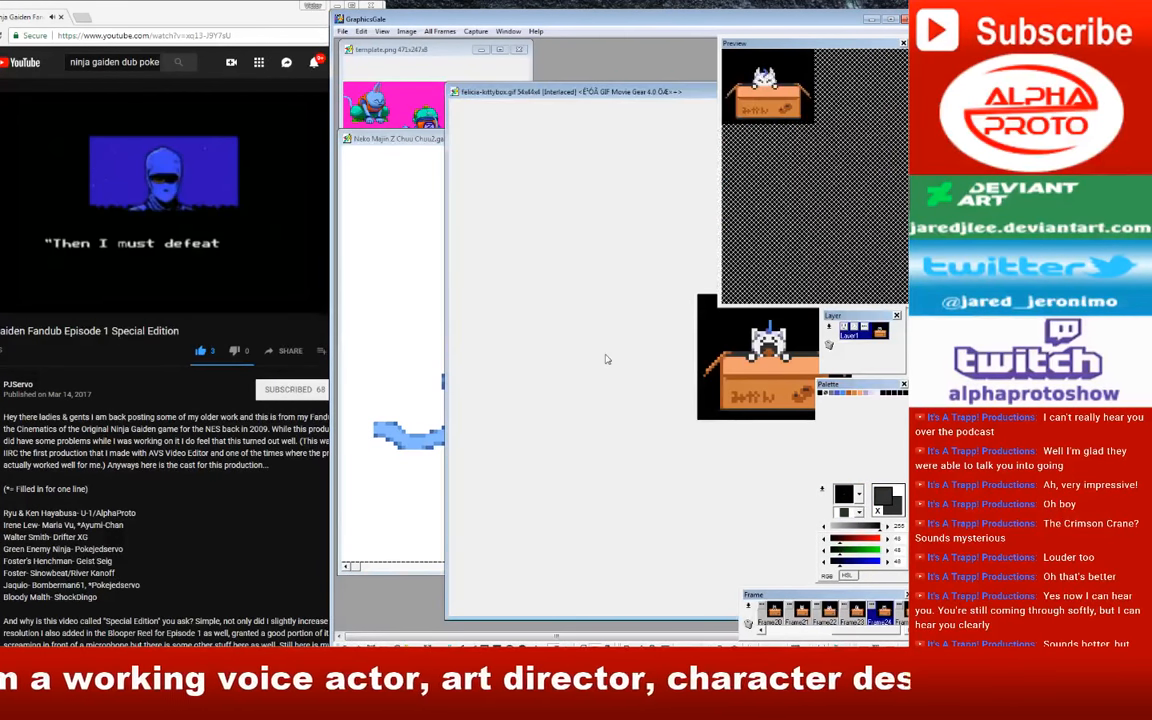
pyautogui.moveTo(702, 93); pyautogui.dragTo(724, 465)
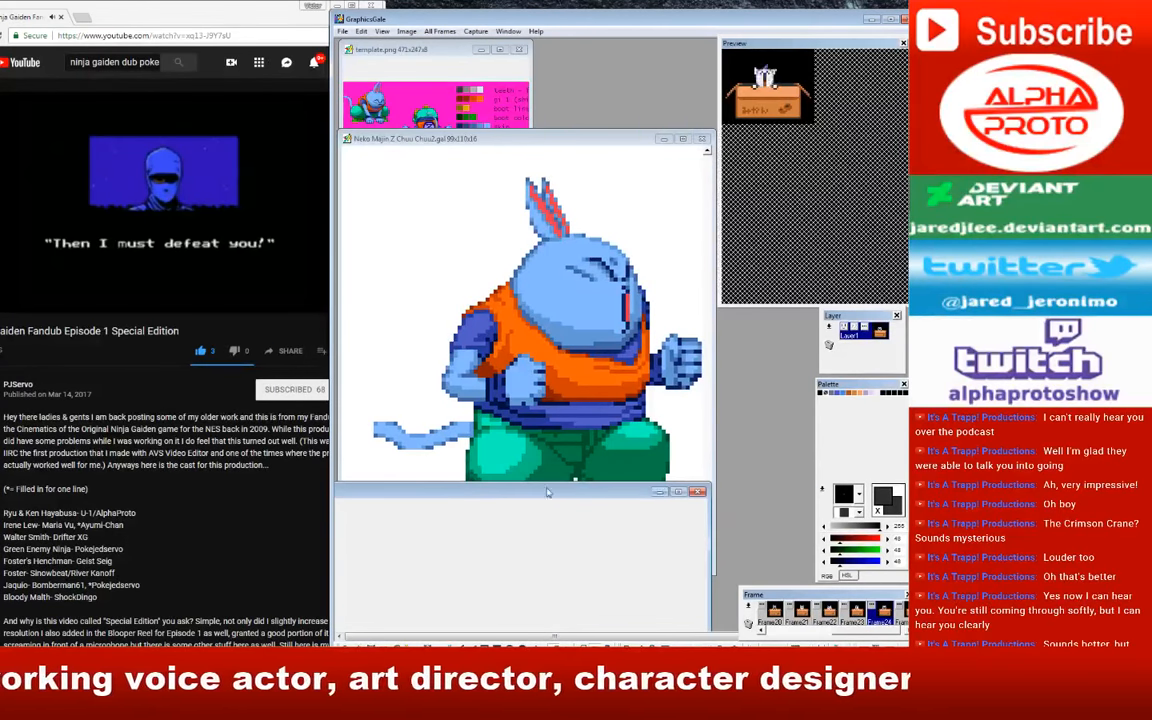
pyautogui.click(777, 474)
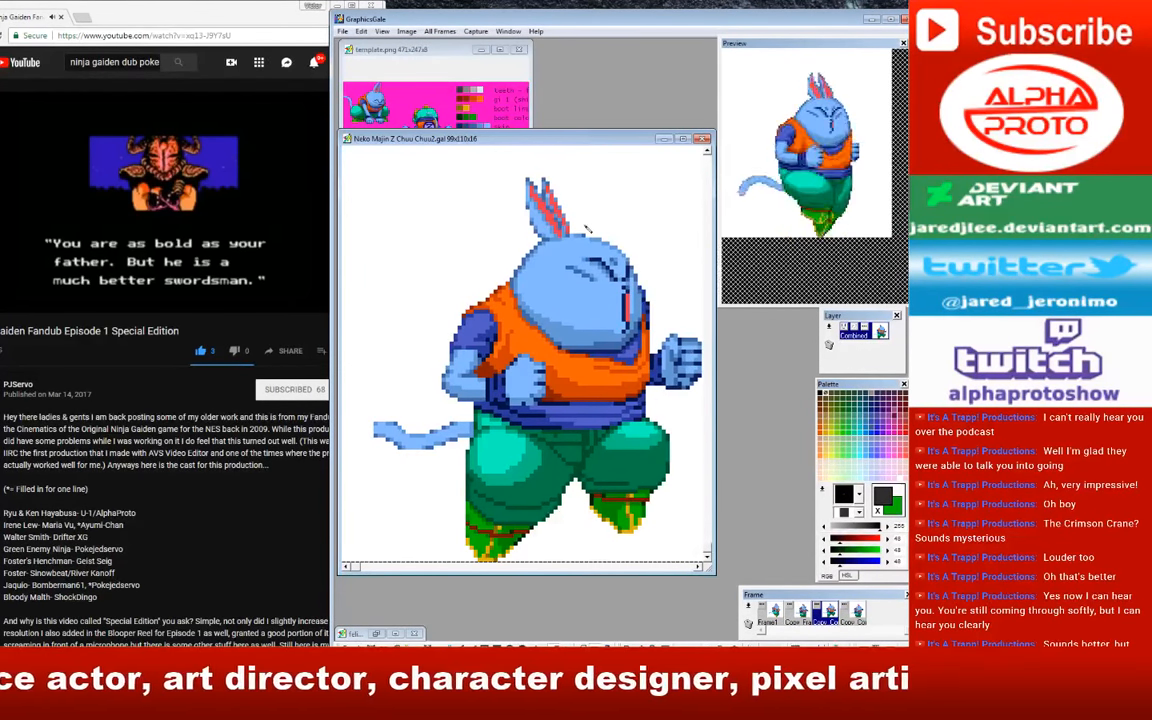
# Step: Compare the second and fourth frames repeatedly, examining how the head, ears, arms and tail differ between them
pyautogui.click(798, 613)
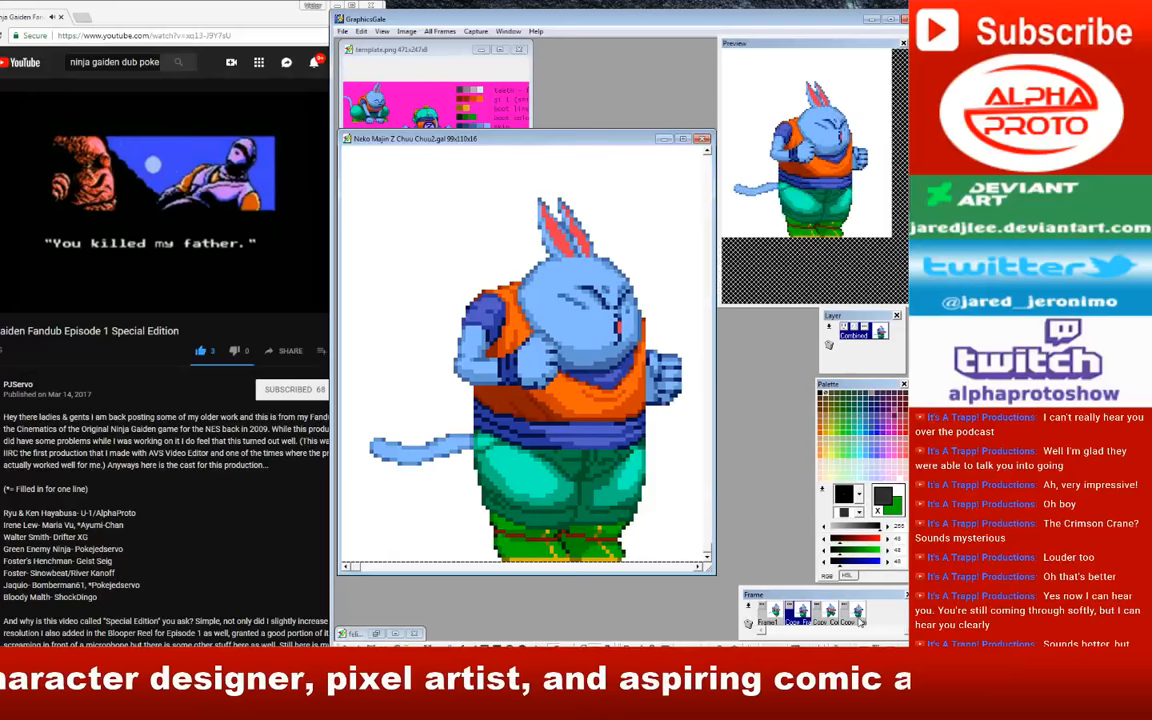
pyautogui.click(857, 617)
pyautogui.click(807, 618)
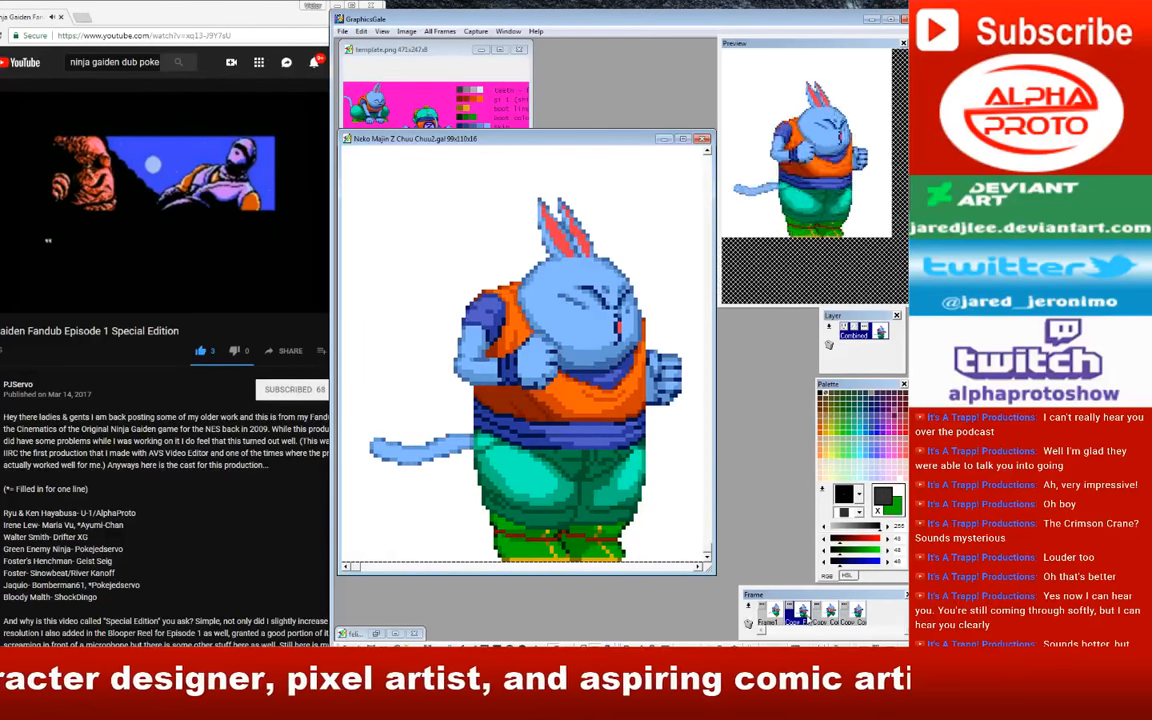
pyautogui.click(855, 617)
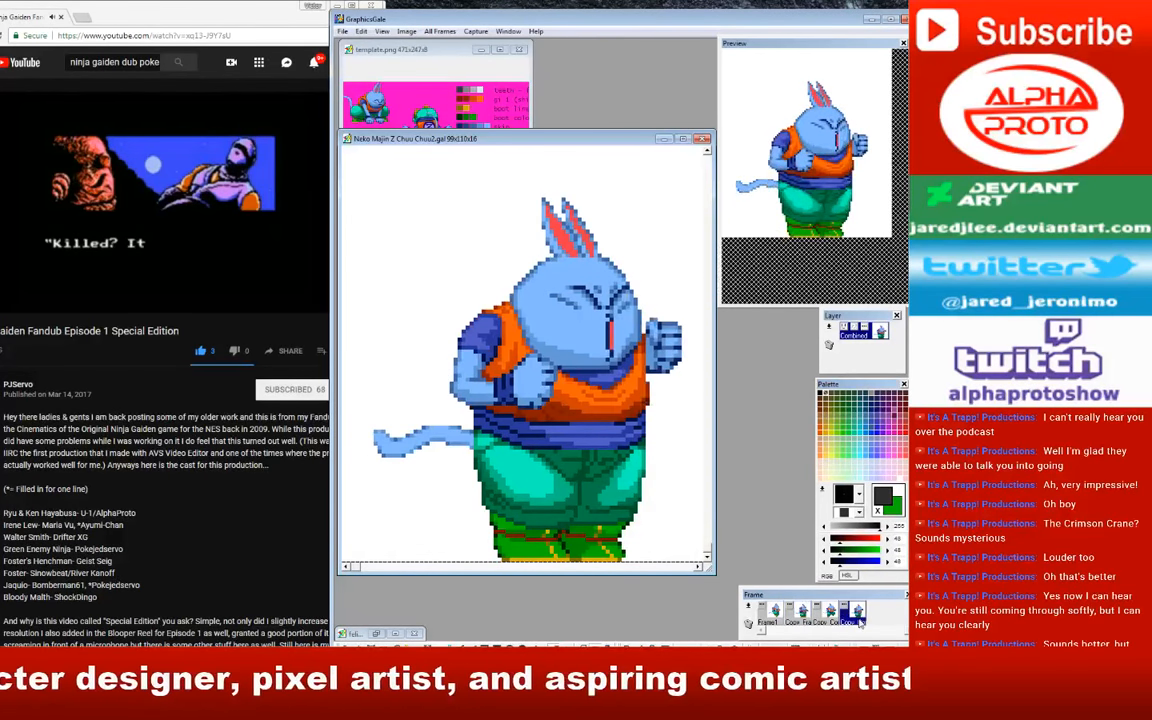
pyautogui.click(807, 617)
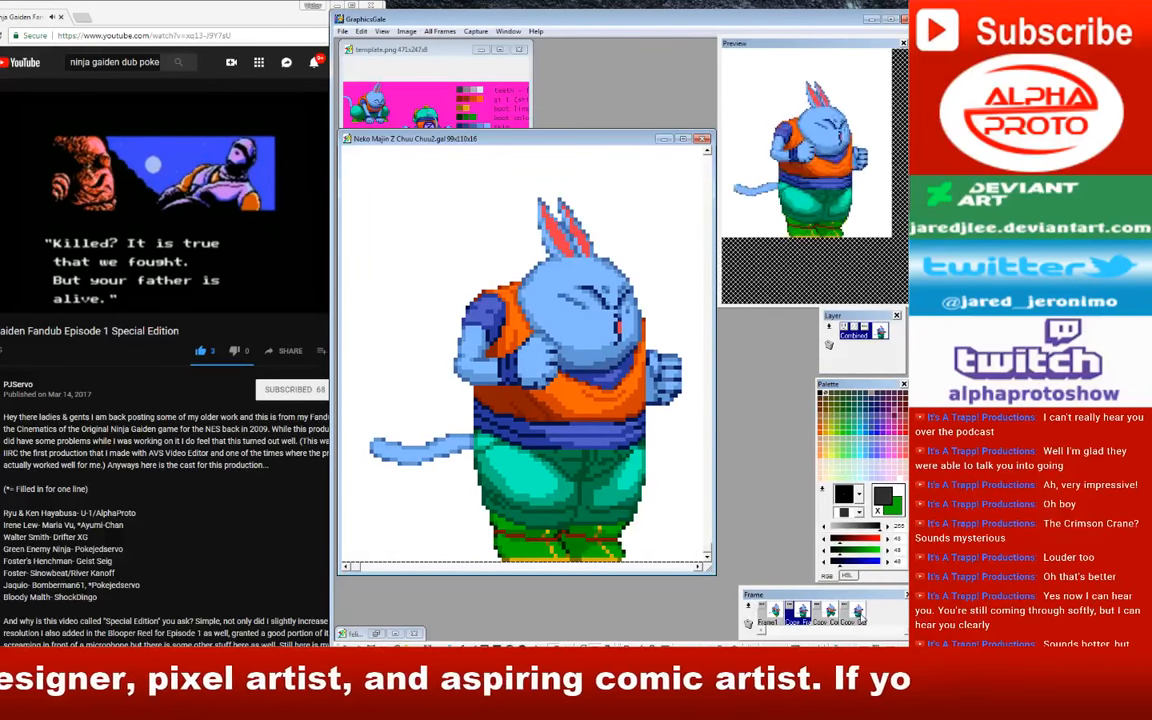
pyautogui.click(855, 617)
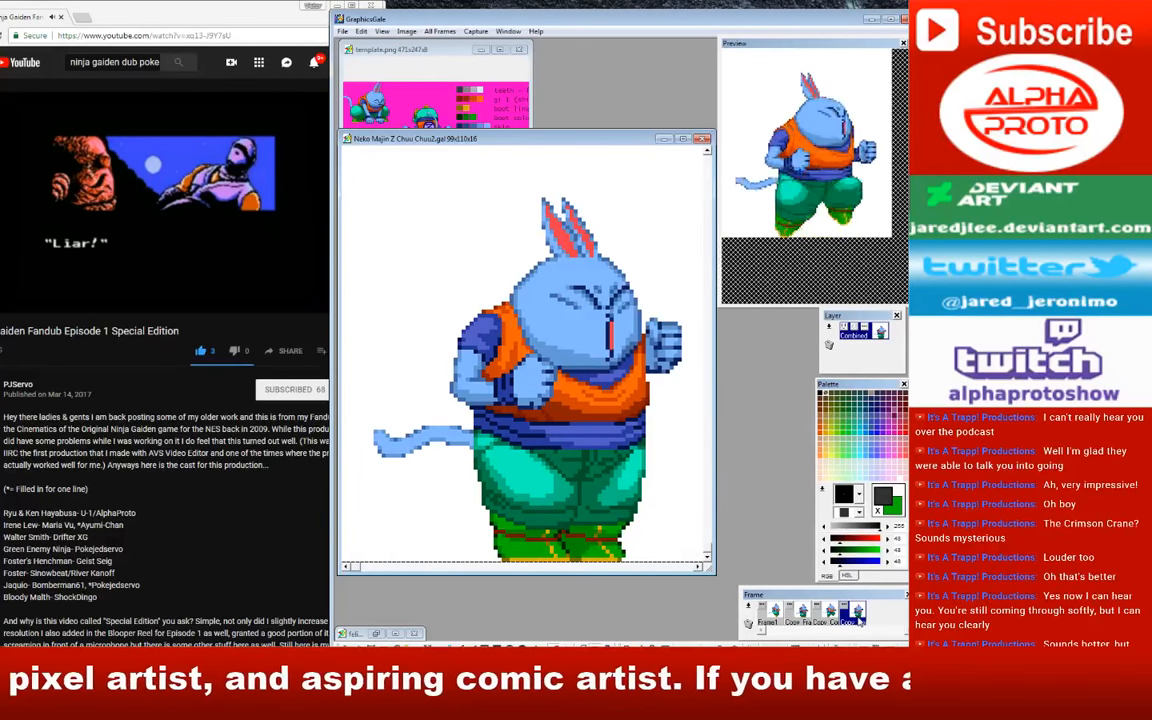
pyautogui.click(801, 617)
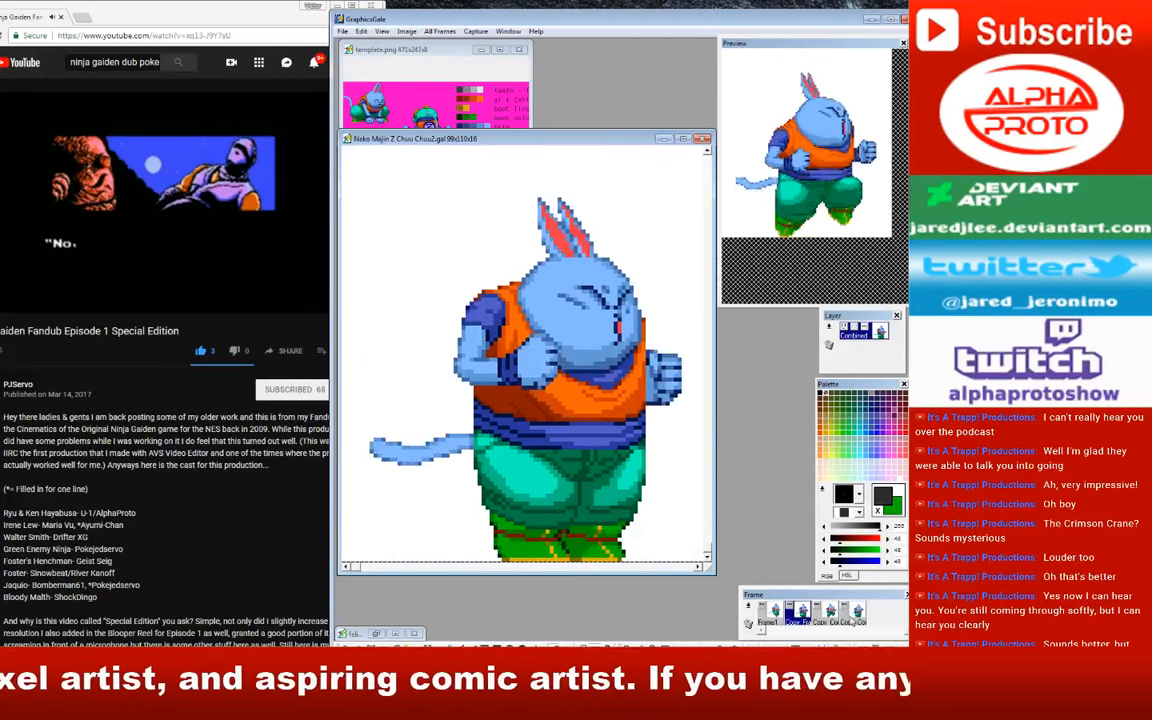
pyautogui.click(852, 620)
pyautogui.click(803, 618)
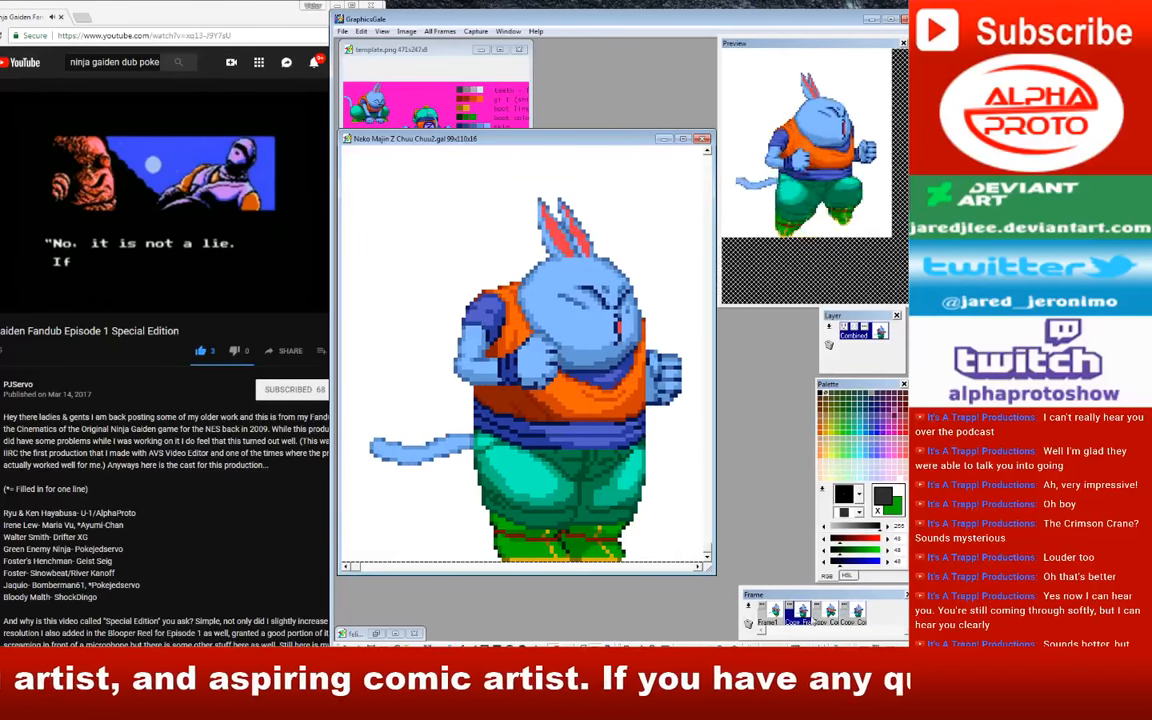
pyautogui.click(852, 617)
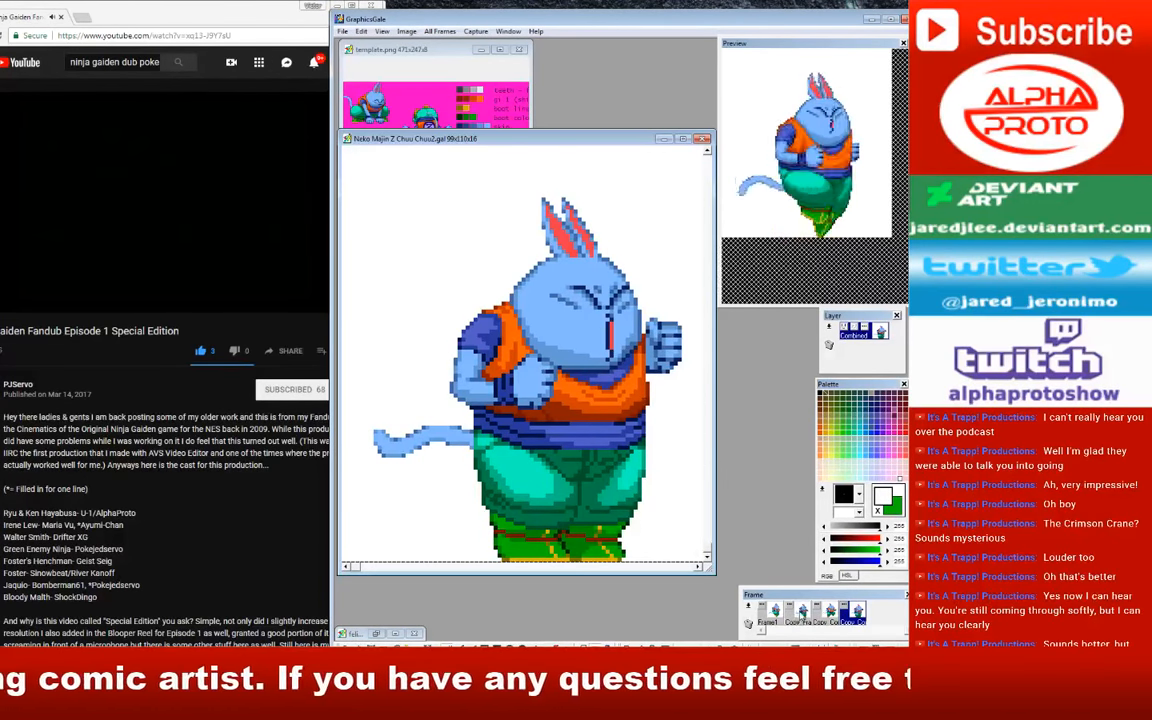
pyautogui.click(797, 611)
pyautogui.click(853, 615)
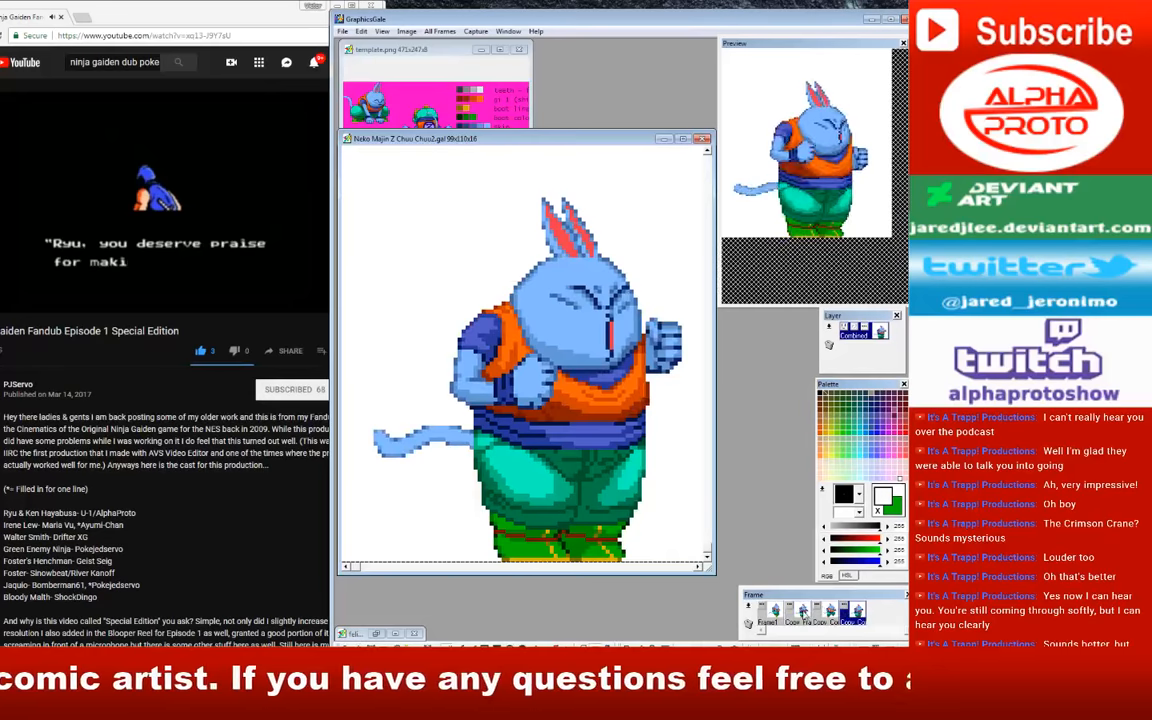
pyautogui.click(804, 613)
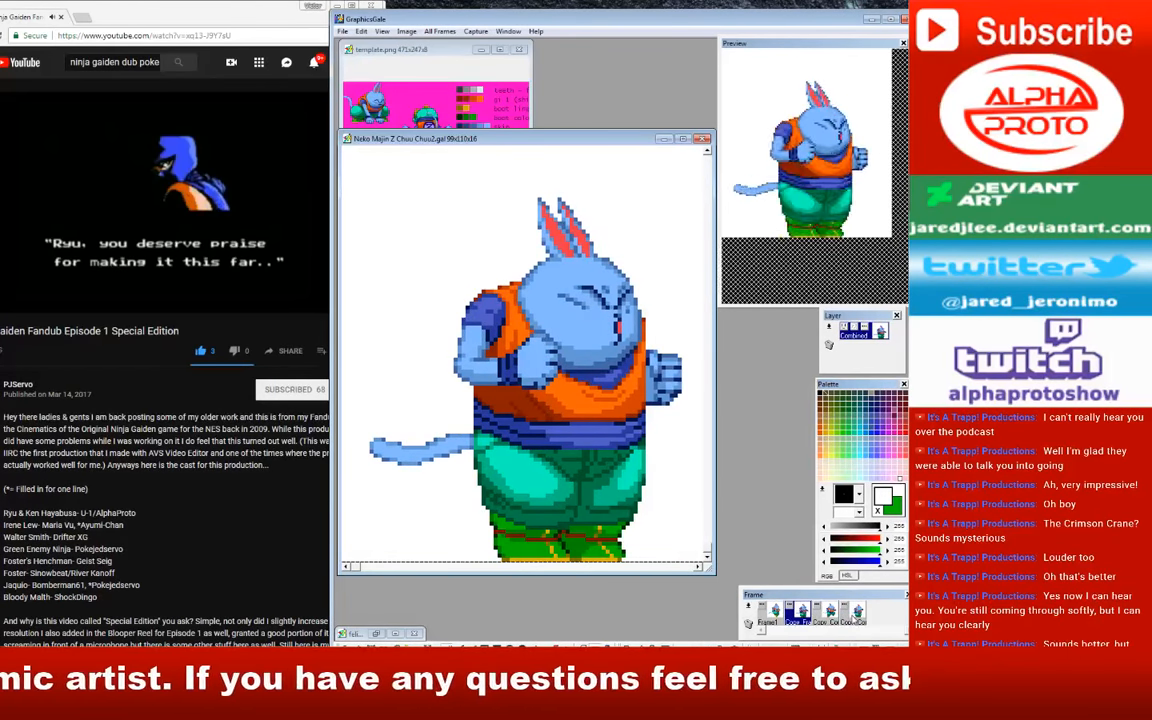
pyautogui.click(850, 613)
pyautogui.click(802, 612)
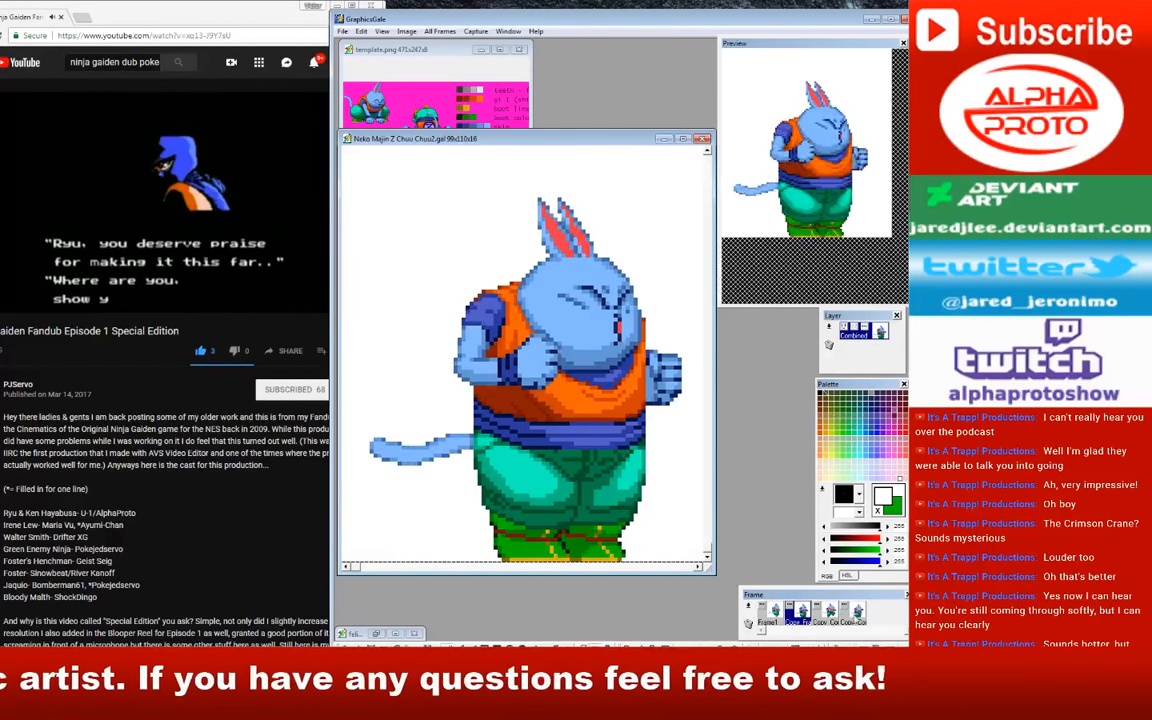
pyautogui.click(852, 615)
pyautogui.click(801, 612)
pyautogui.click(852, 613)
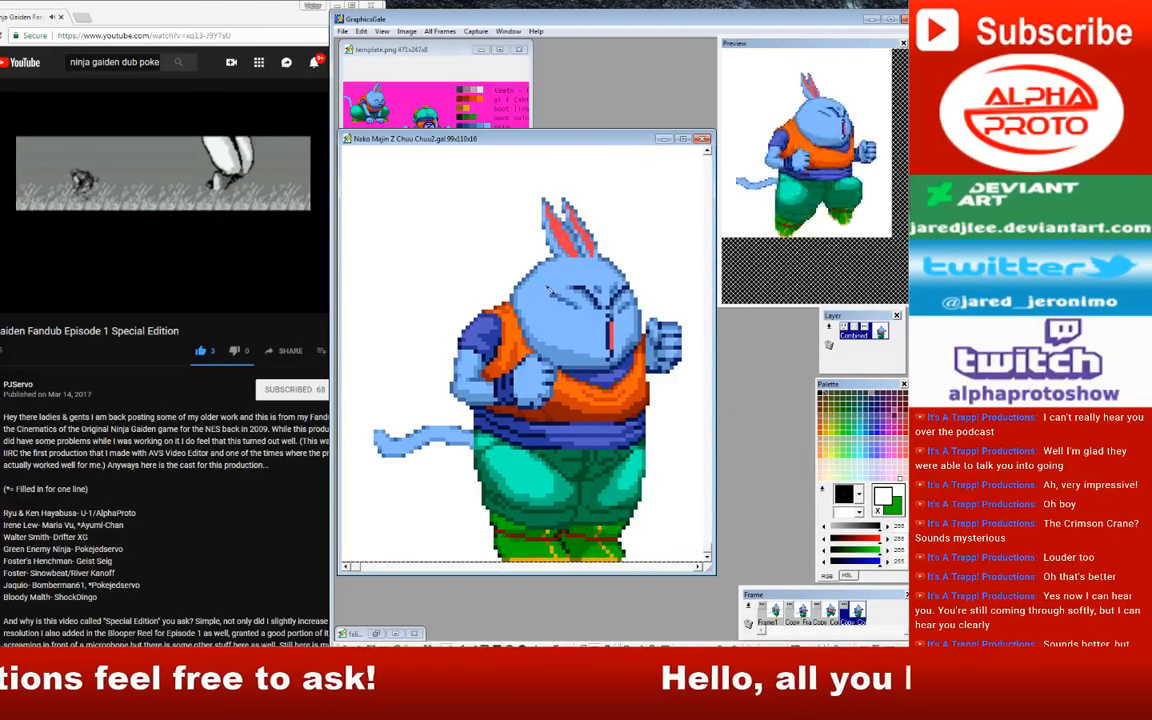
pyautogui.click(803, 611)
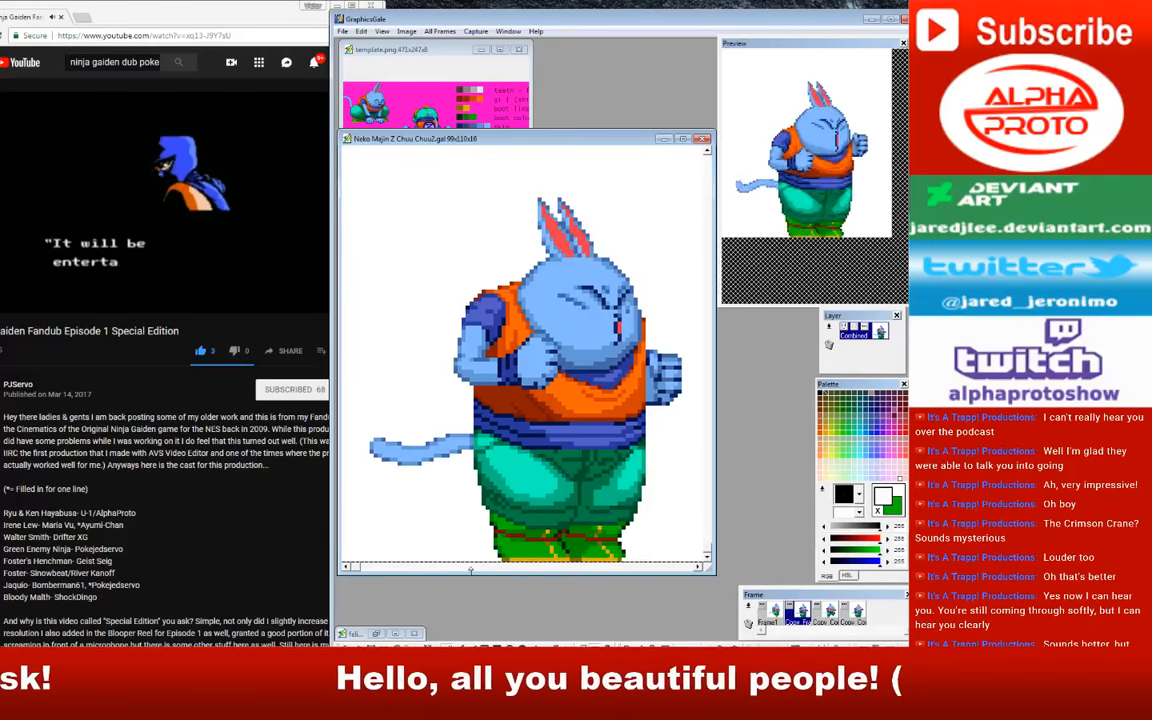
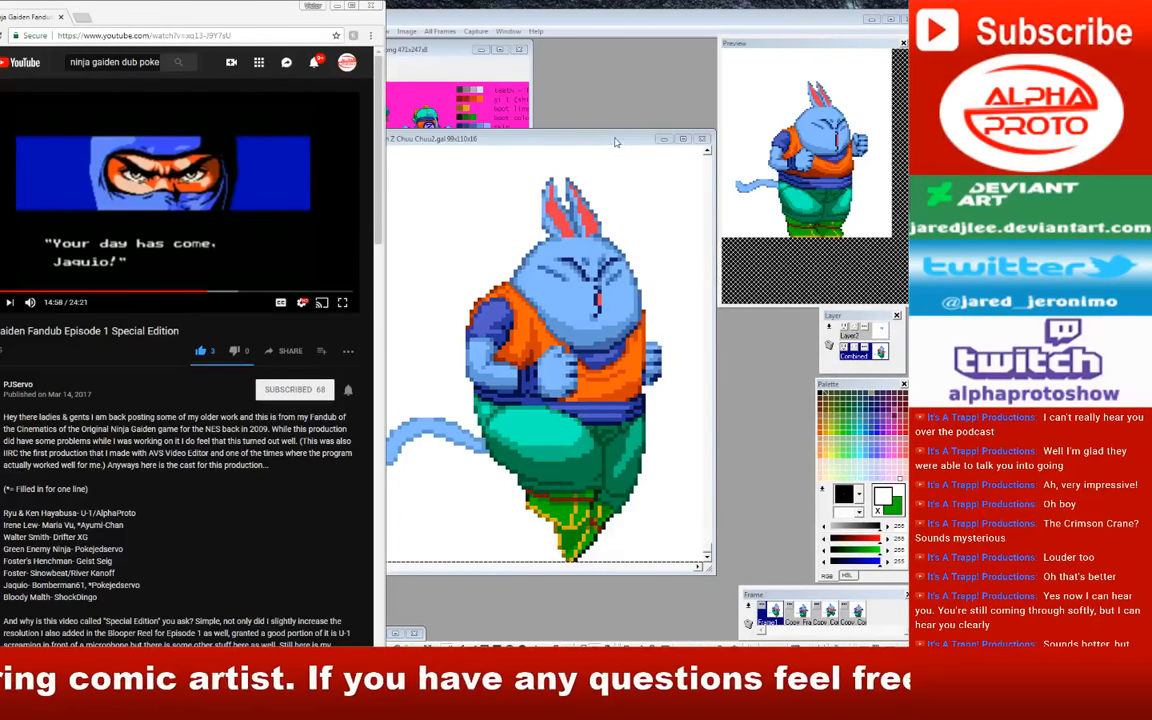
# Step: Return to GraphicsGale, shift the sprite window slightly and recheck the motion between the second and fourth frames
pyautogui.click(560, 138)
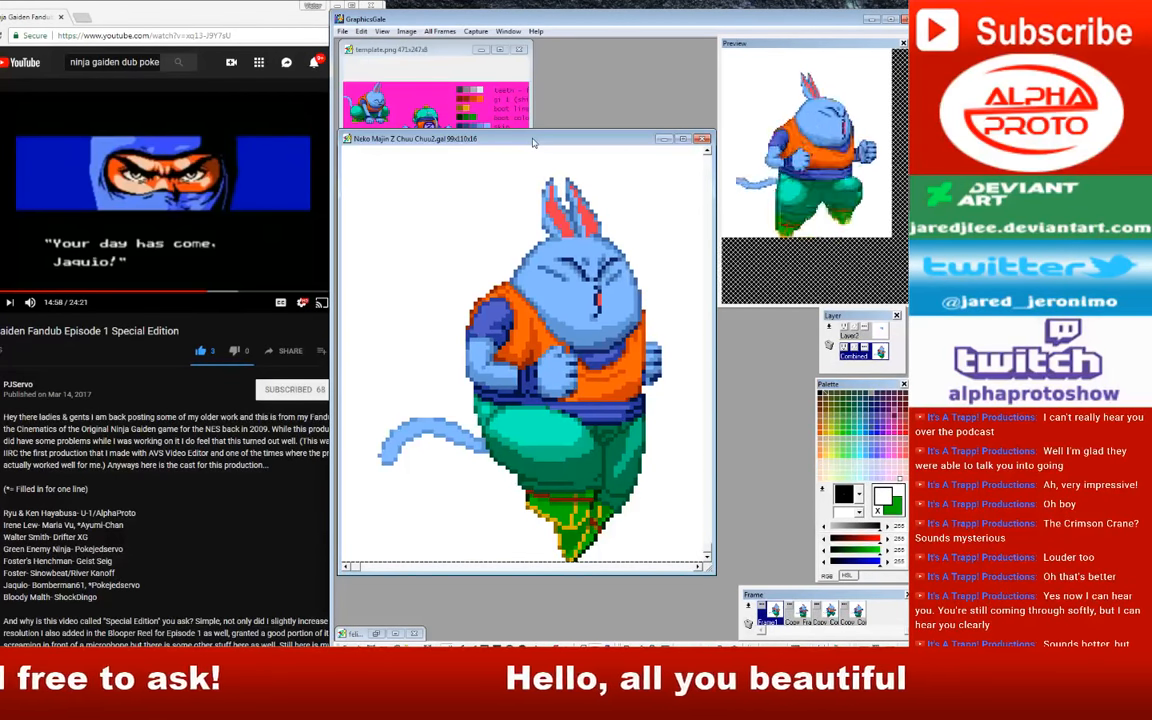
pyautogui.moveTo(540, 139); pyautogui.dragTo(524, 121)
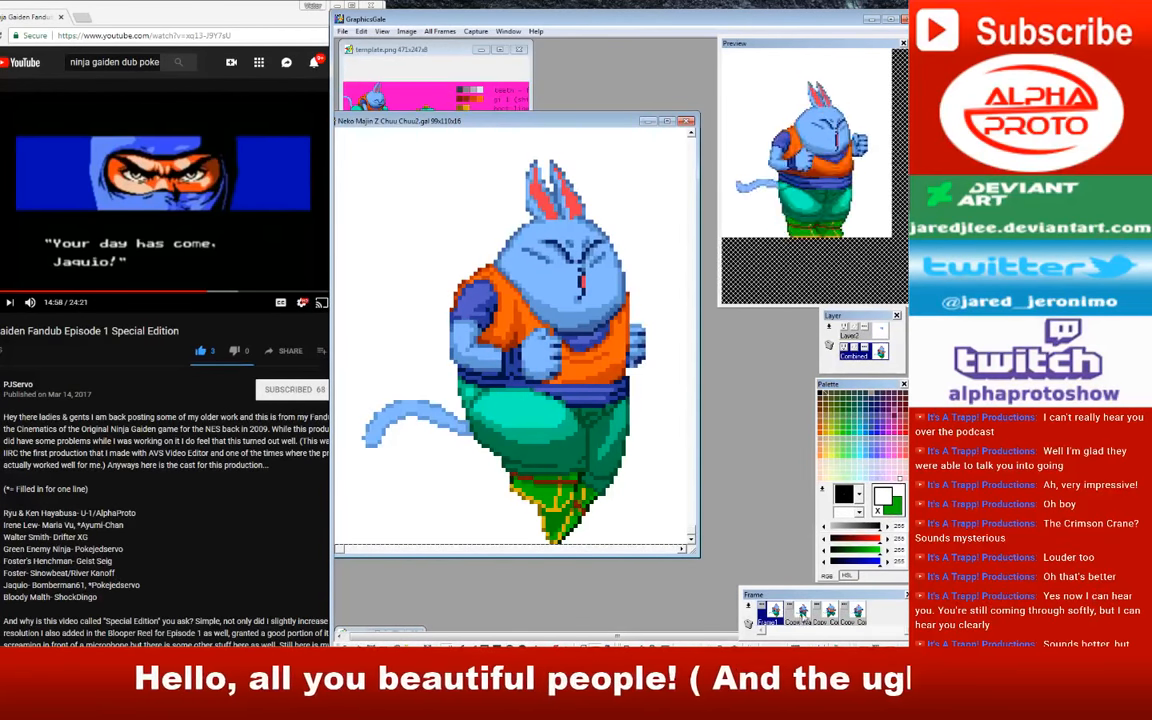
pyautogui.click(805, 615)
pyautogui.click(854, 614)
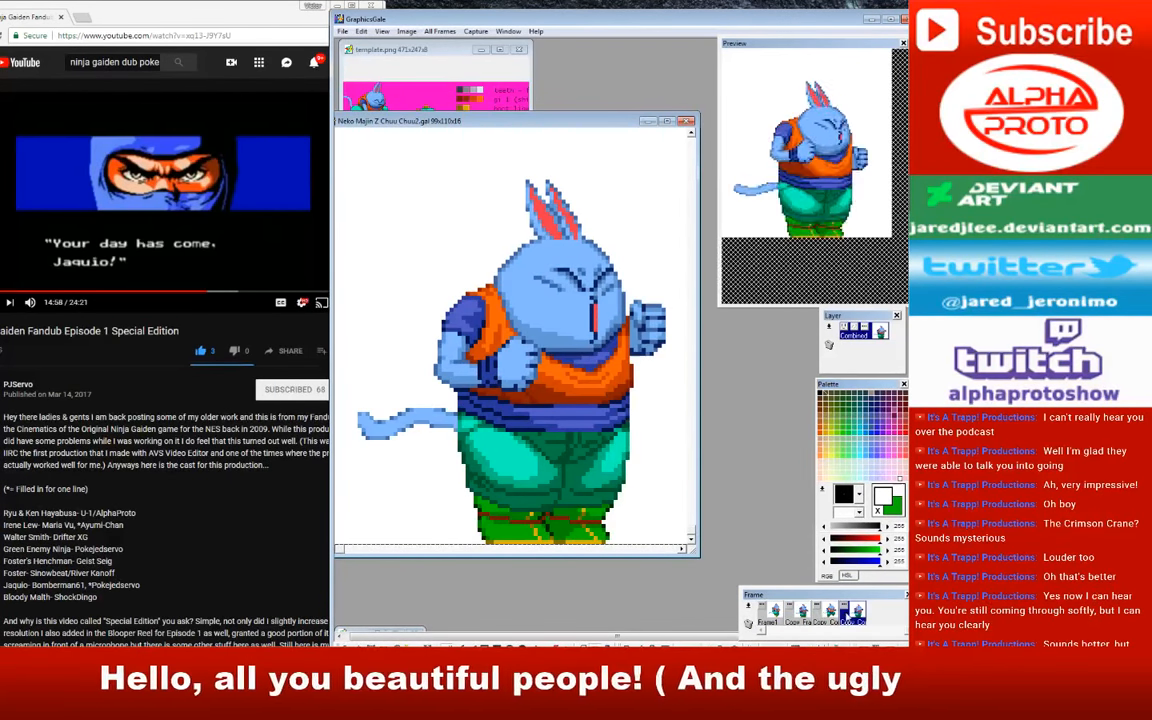
pyautogui.click(798, 617)
pyautogui.click(854, 614)
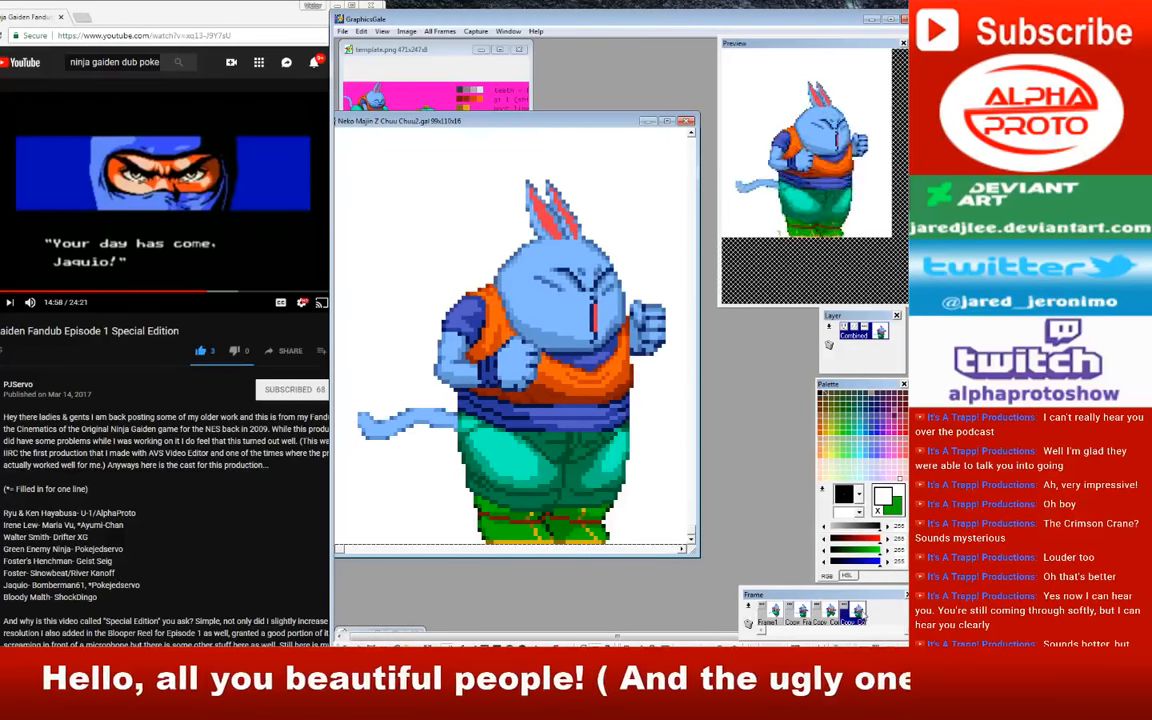
pyautogui.click(807, 618)
pyautogui.click(854, 615)
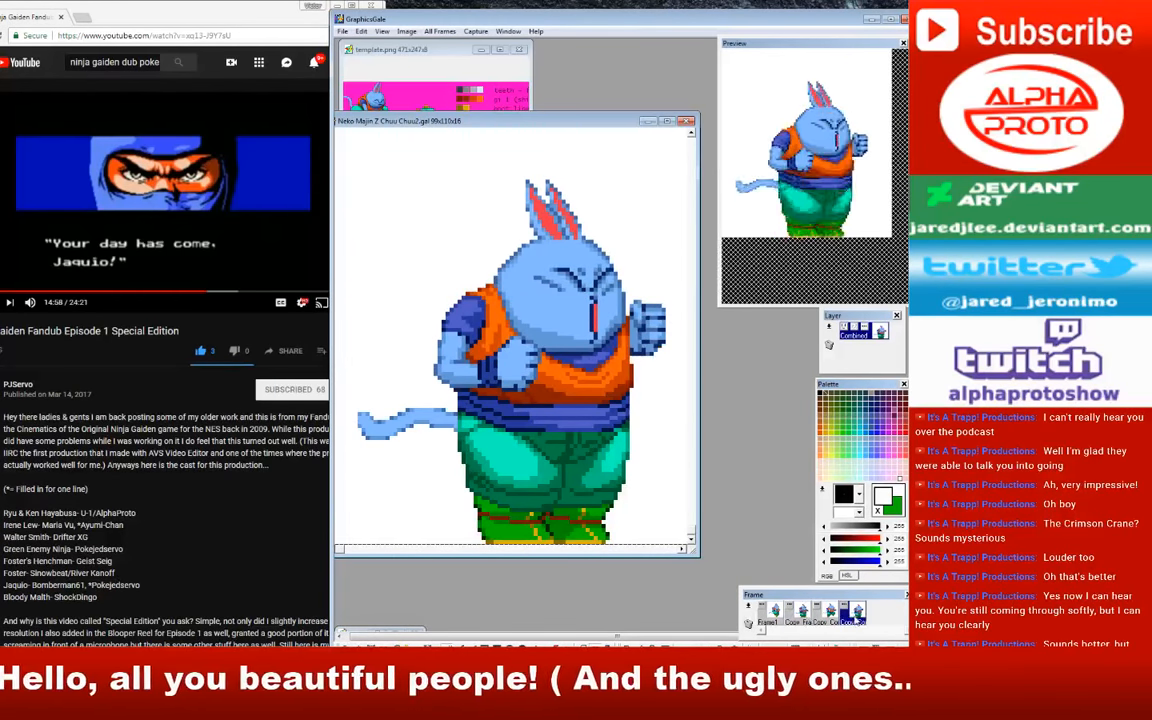
pyautogui.click(806, 620)
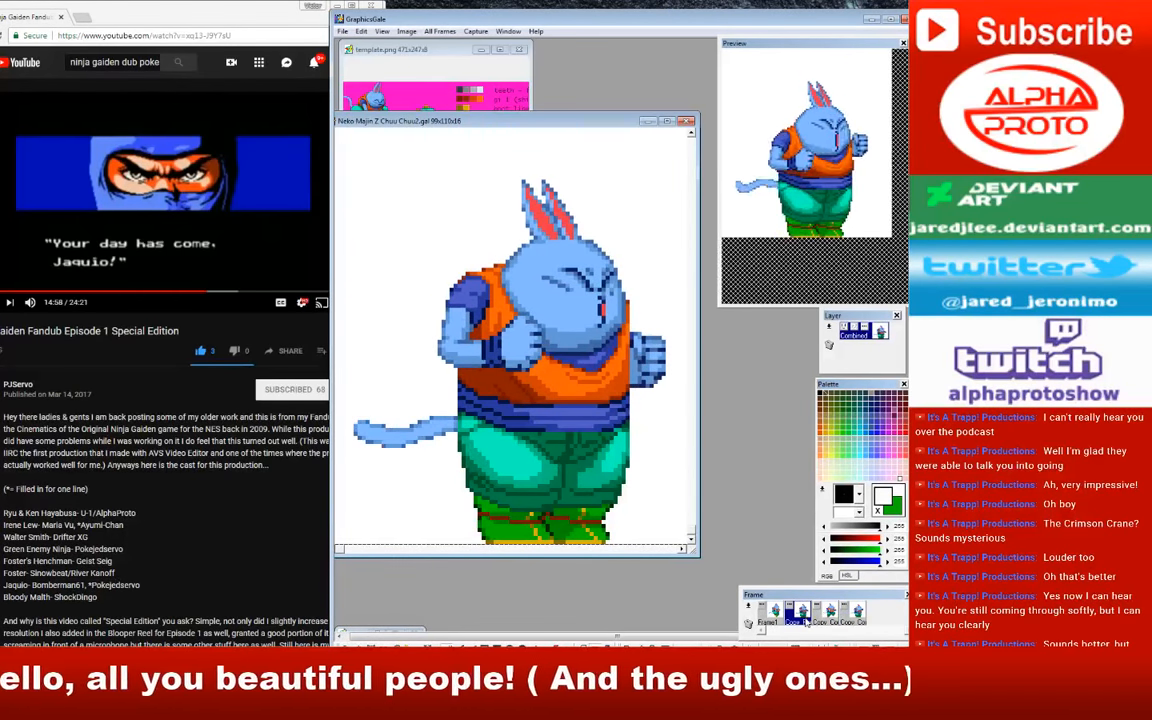
pyautogui.click(854, 614)
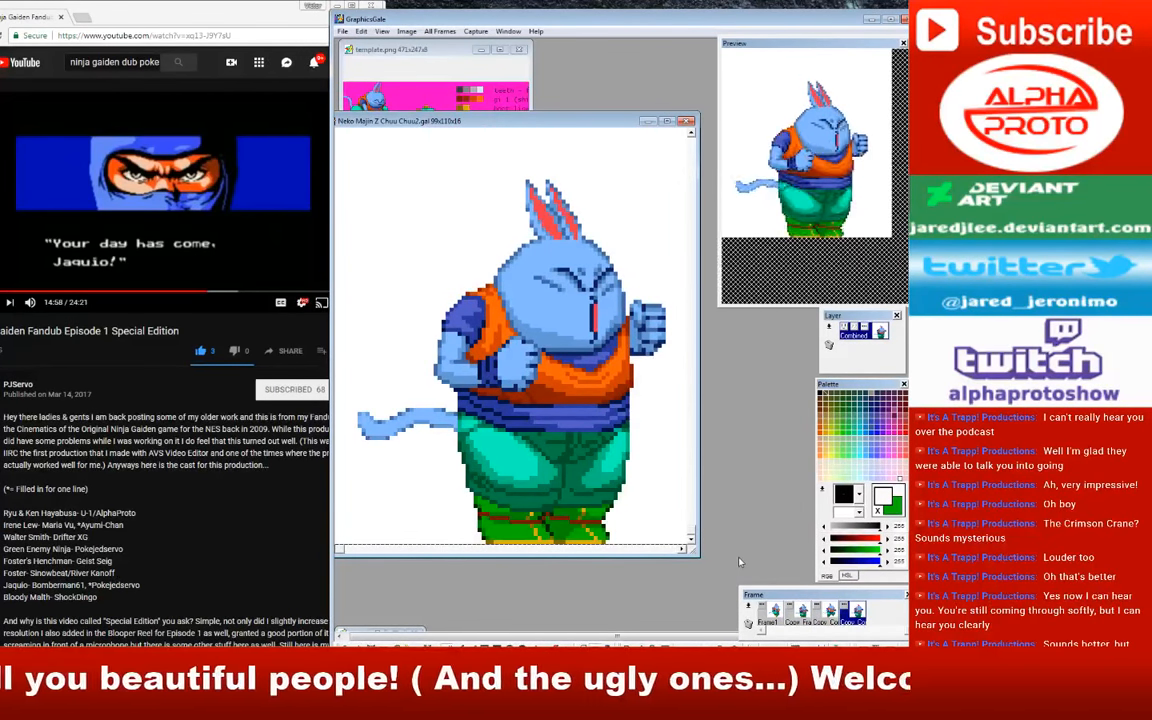
# Step: Open the file browser at the sprites folder and look through all of its sprite thumbnails
pyautogui.click(343, 31)
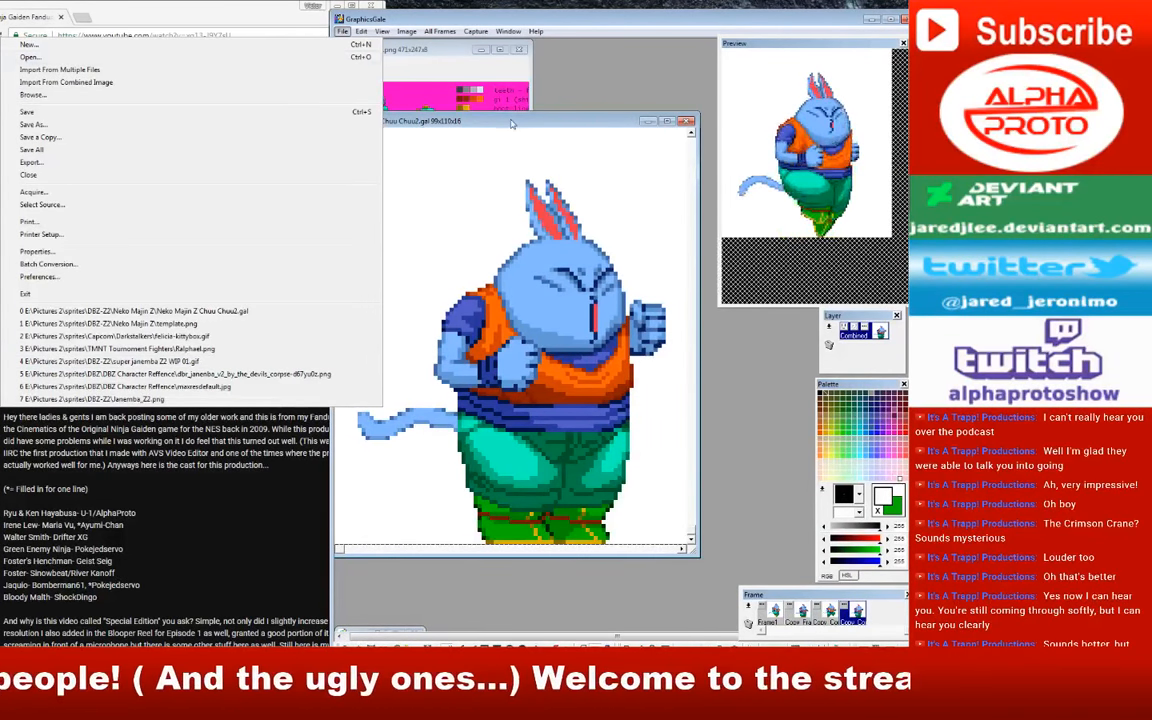
pyautogui.press('Escape')
pyautogui.click(29, 71)
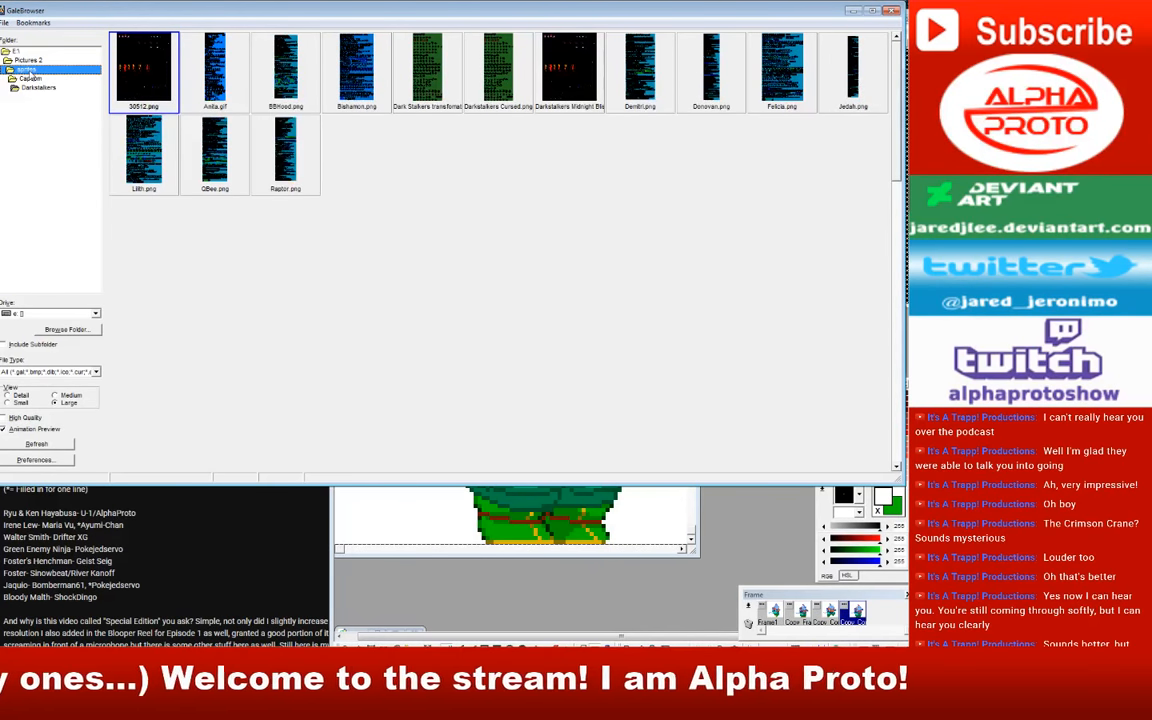
pyautogui.doubleClick(30, 72)
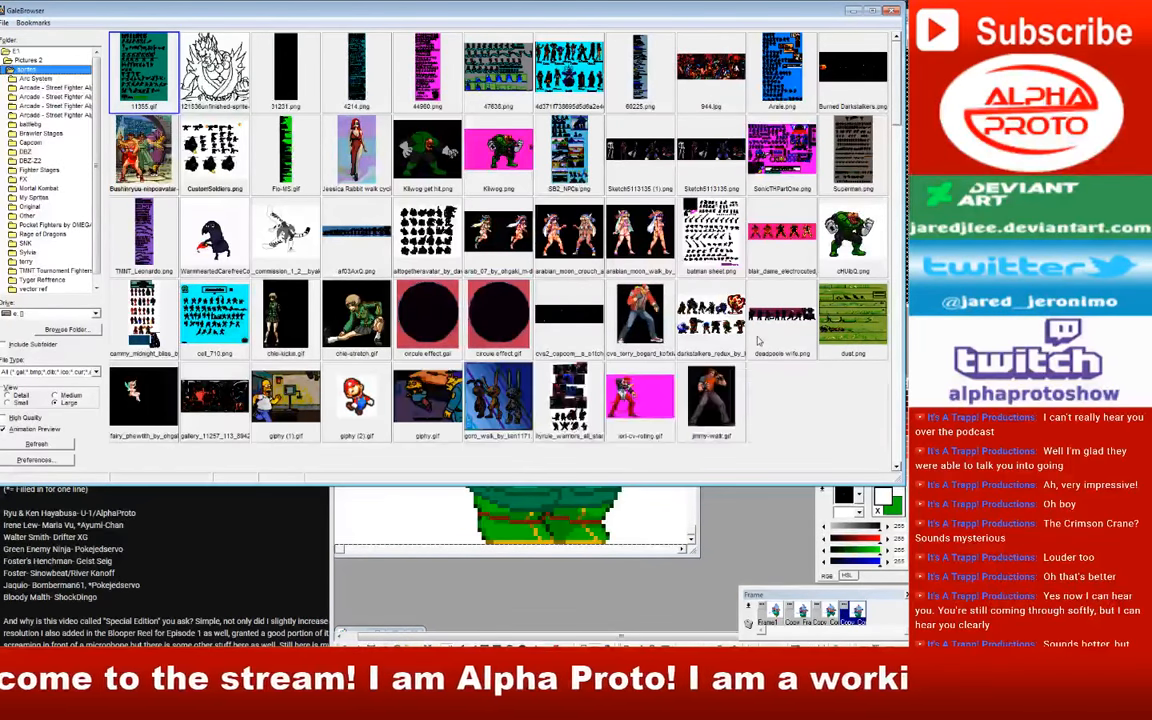
pyautogui.scroll(-1, 757, 341)
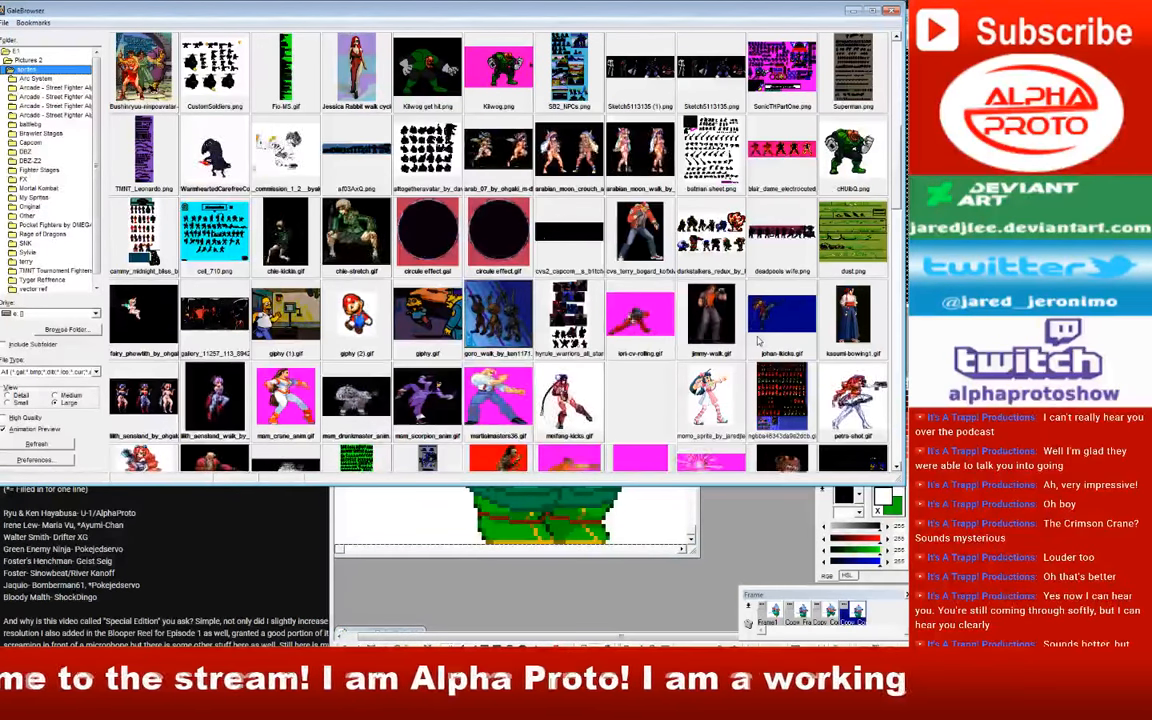
pyautogui.scroll(-3, 757, 341)
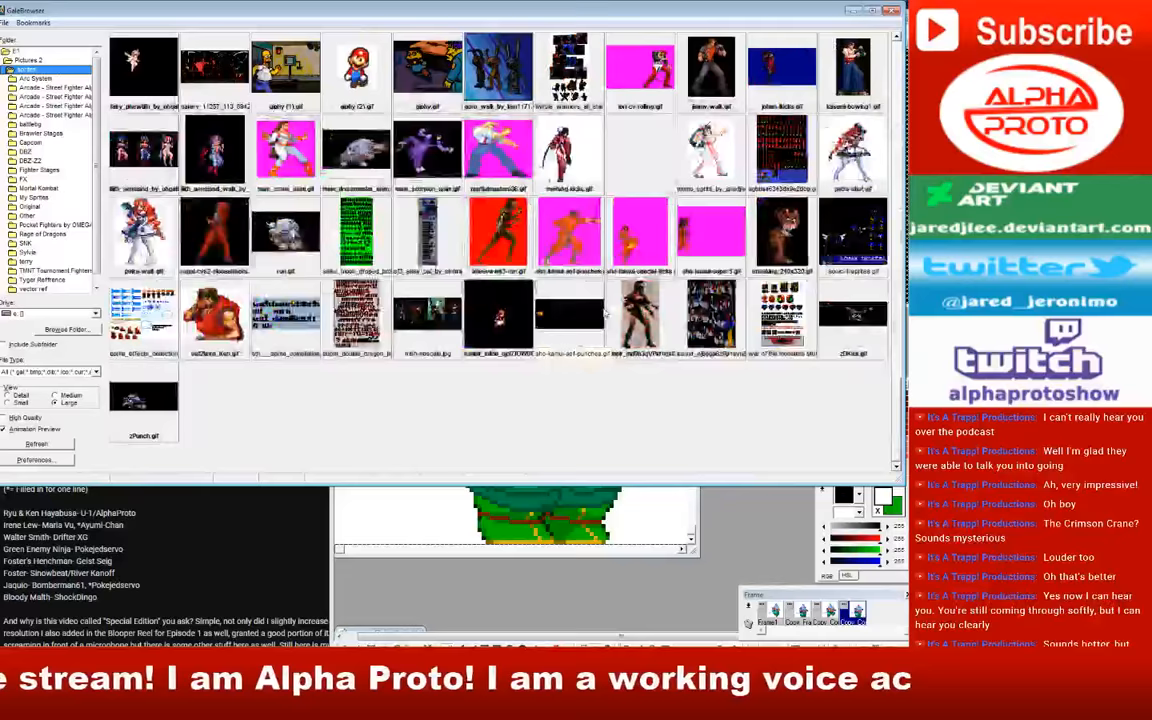
pyautogui.scroll(3, 500, 250)
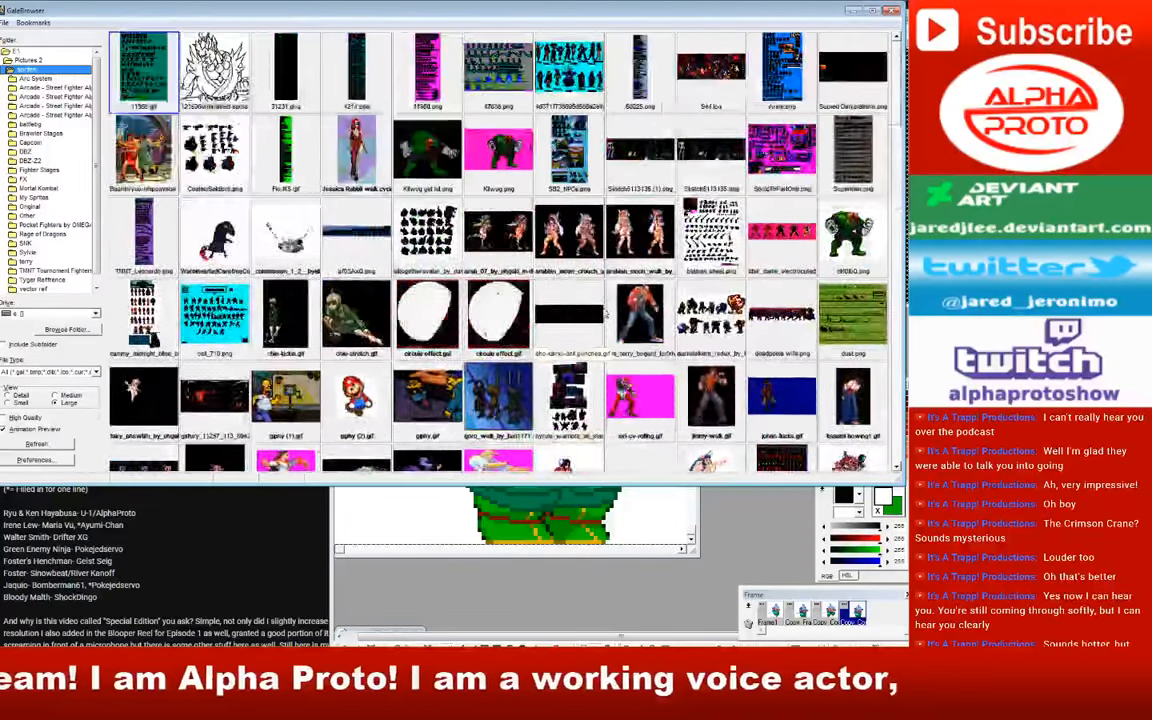
pyautogui.scroll(-1, 603, 313)
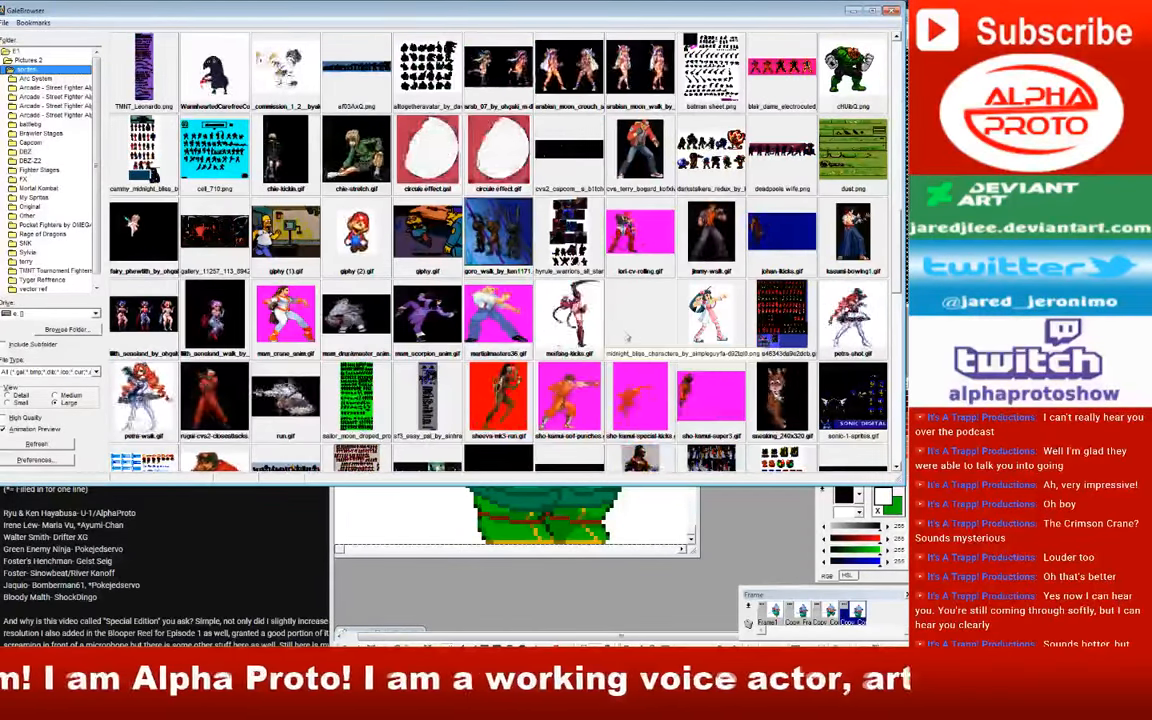
pyautogui.scroll(-2, 617, 329)
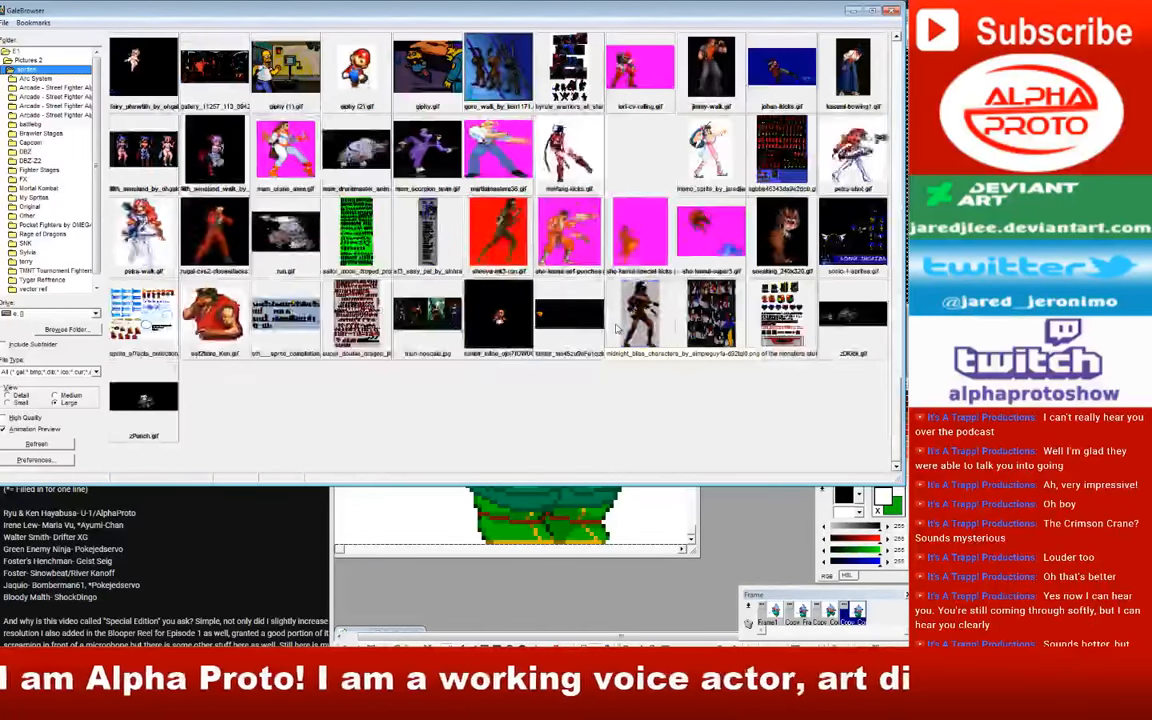
pyautogui.scroll(4, 616, 328)
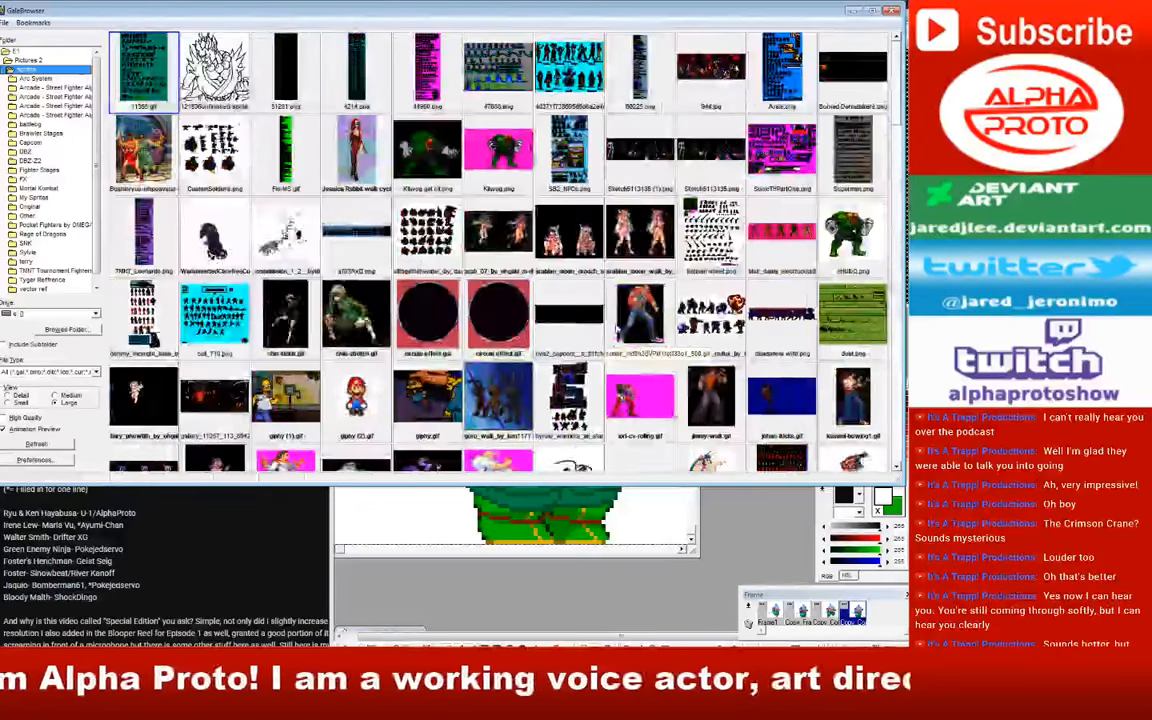
# Step: Go to the DBZ-Z2 folder, open Janemba.png for a look and close it again
pyautogui.click(24, 160)
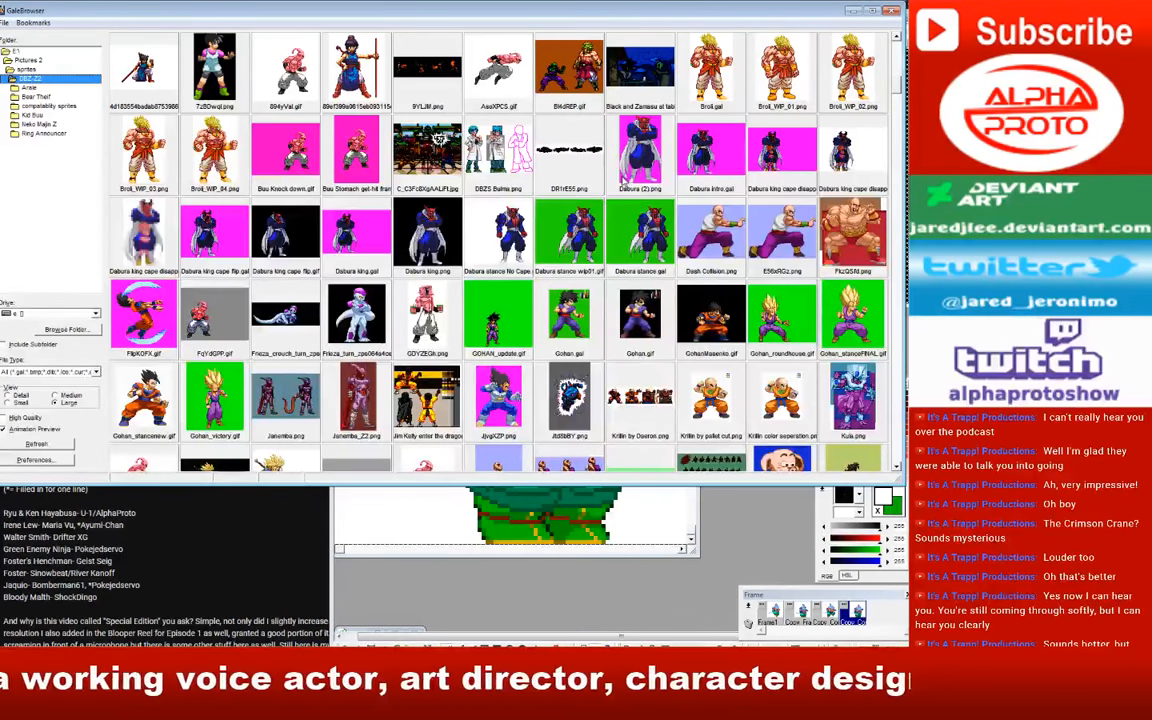
pyautogui.doubleClick(285, 397)
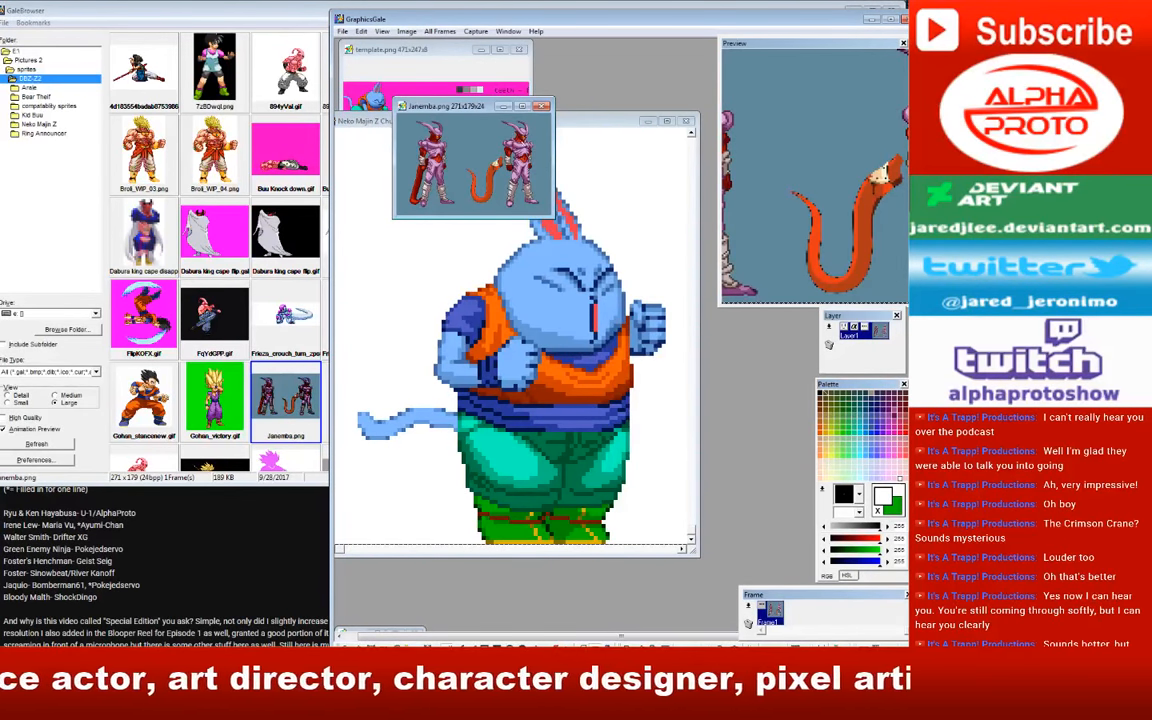
pyautogui.click(542, 108)
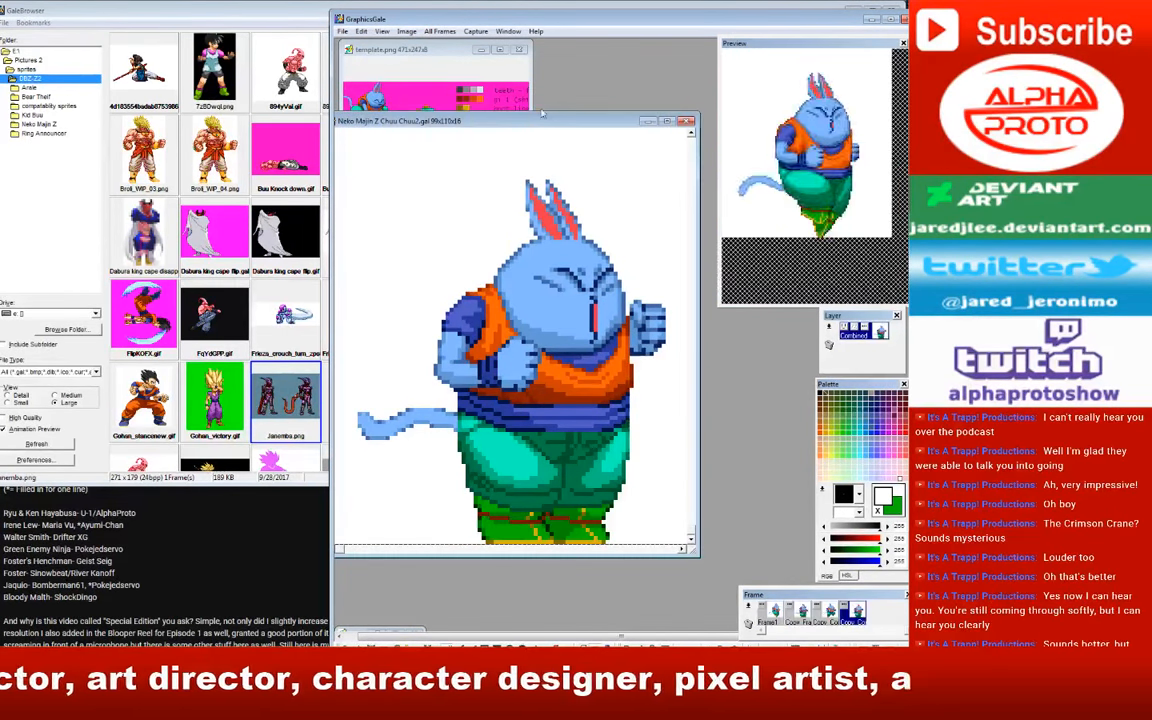
# Step: Look through the rest of the DBZ-Z2 folder's thumbnails and open boy.gal
pyautogui.click(205, 13)
pyautogui.scroll(-15, 500, 250)
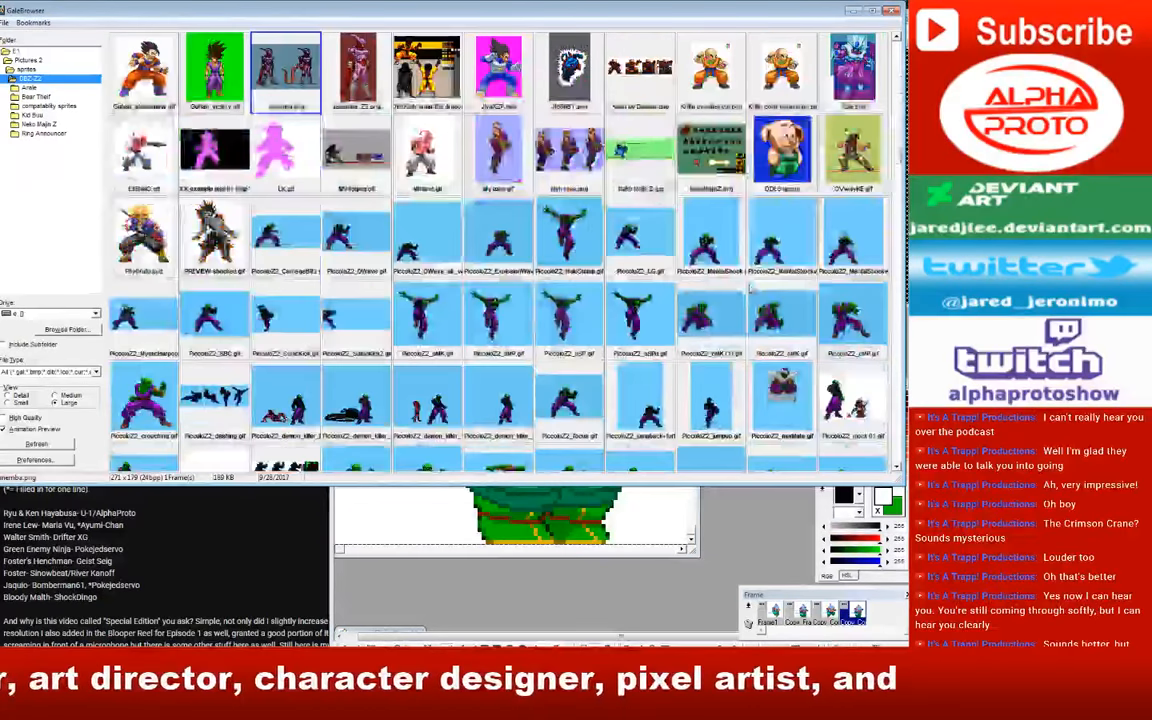
pyautogui.scroll(-15, 706, 293)
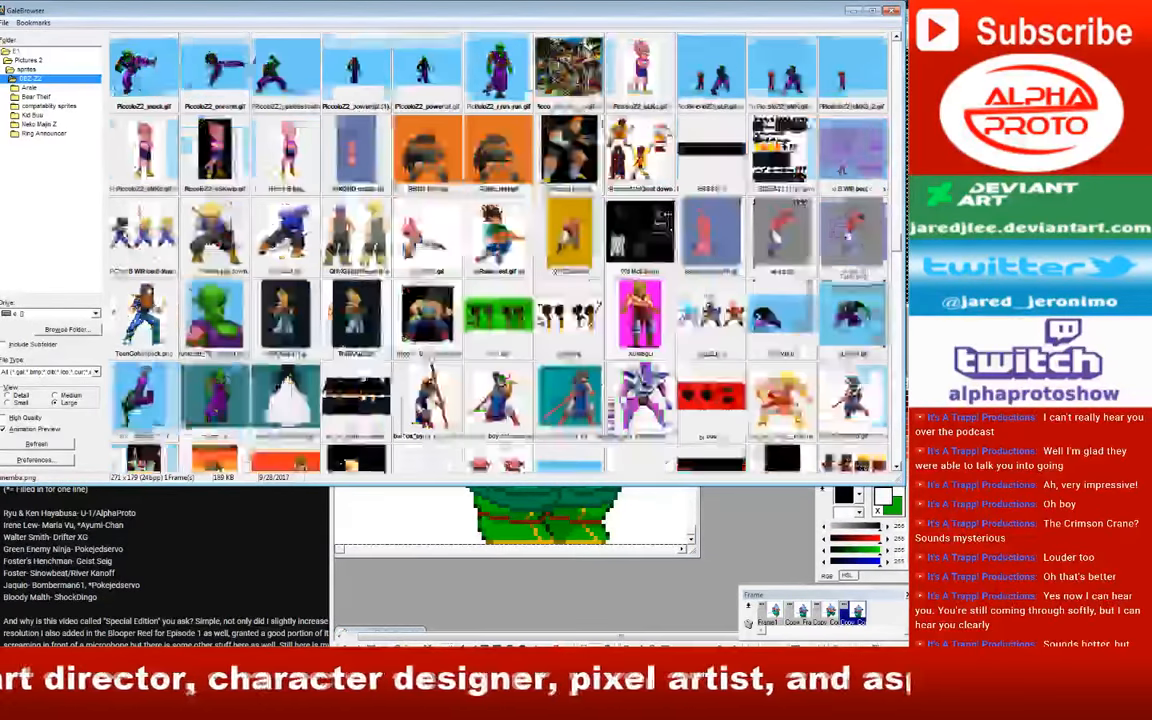
pyautogui.scroll(5, 706, 293)
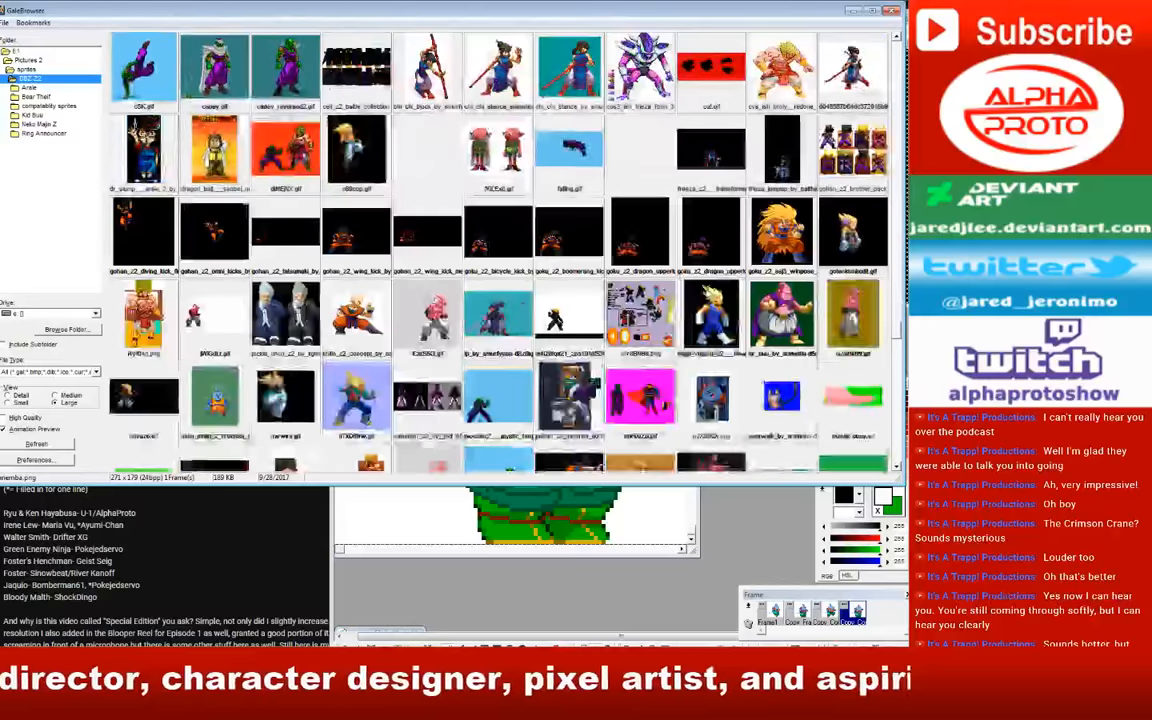
pyautogui.scroll(-2, 706, 293)
pyautogui.scroll(-2, 708, 293)
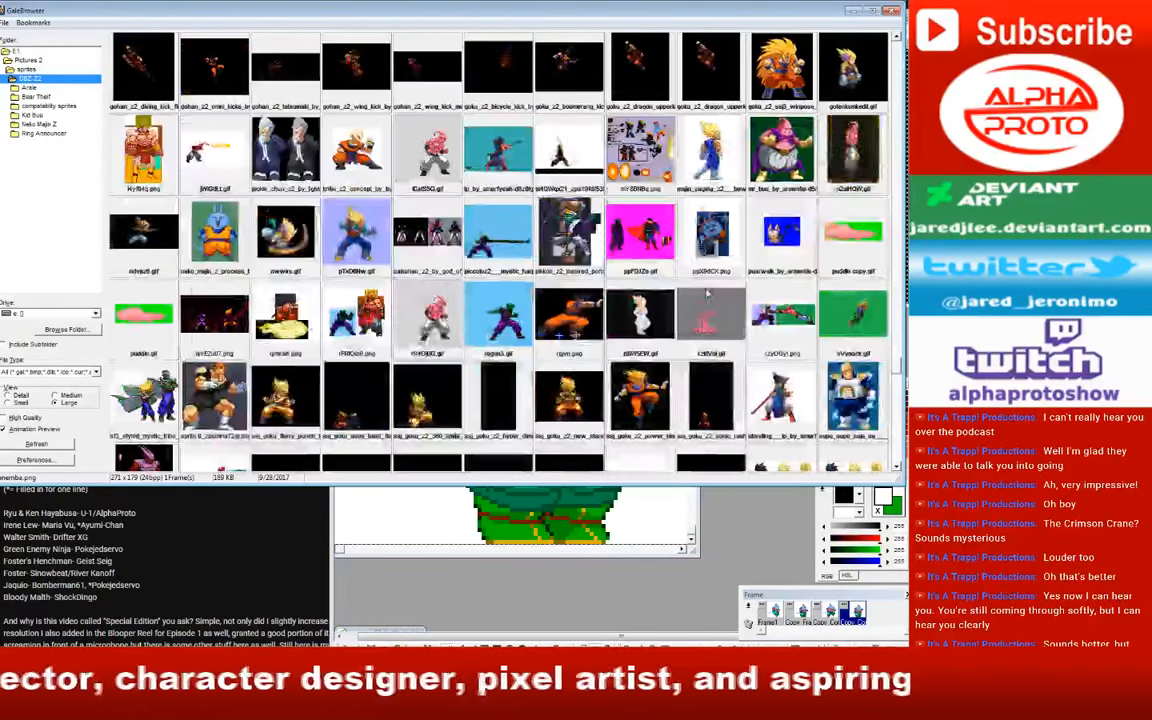
pyautogui.scroll(-1, 708, 293)
pyautogui.scroll(-4, 708, 293)
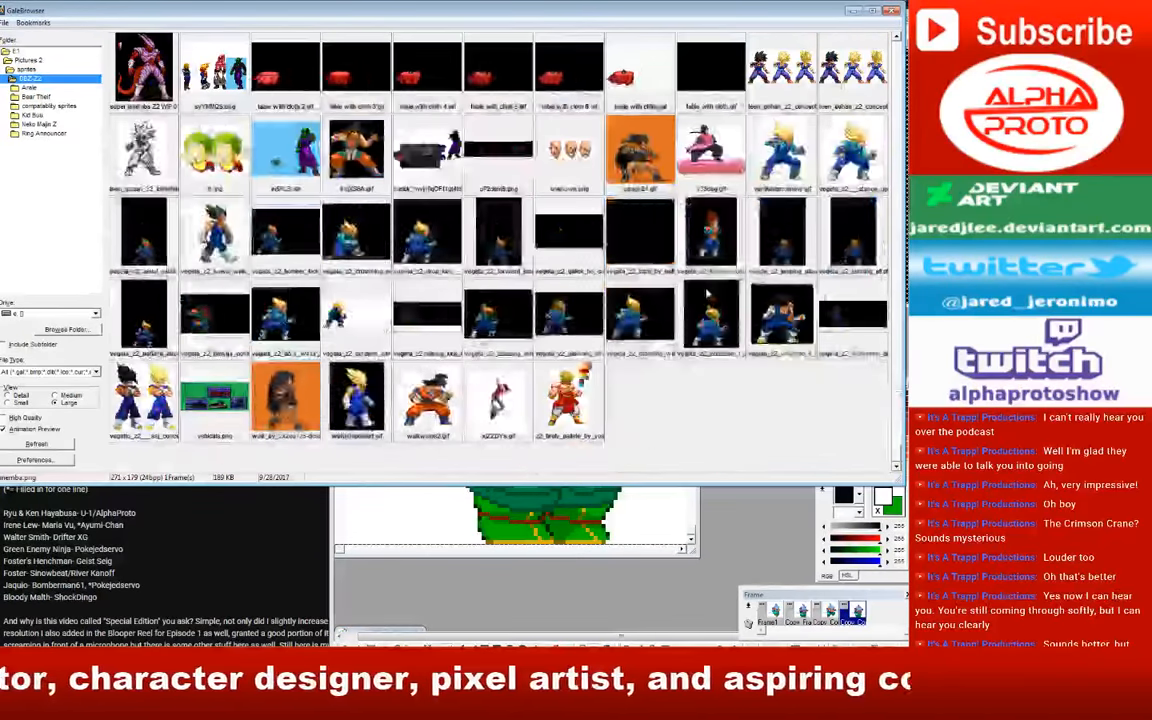
pyautogui.scroll(10, 708, 293)
pyautogui.doubleClick(711, 313)
pyautogui.click(725, 532)
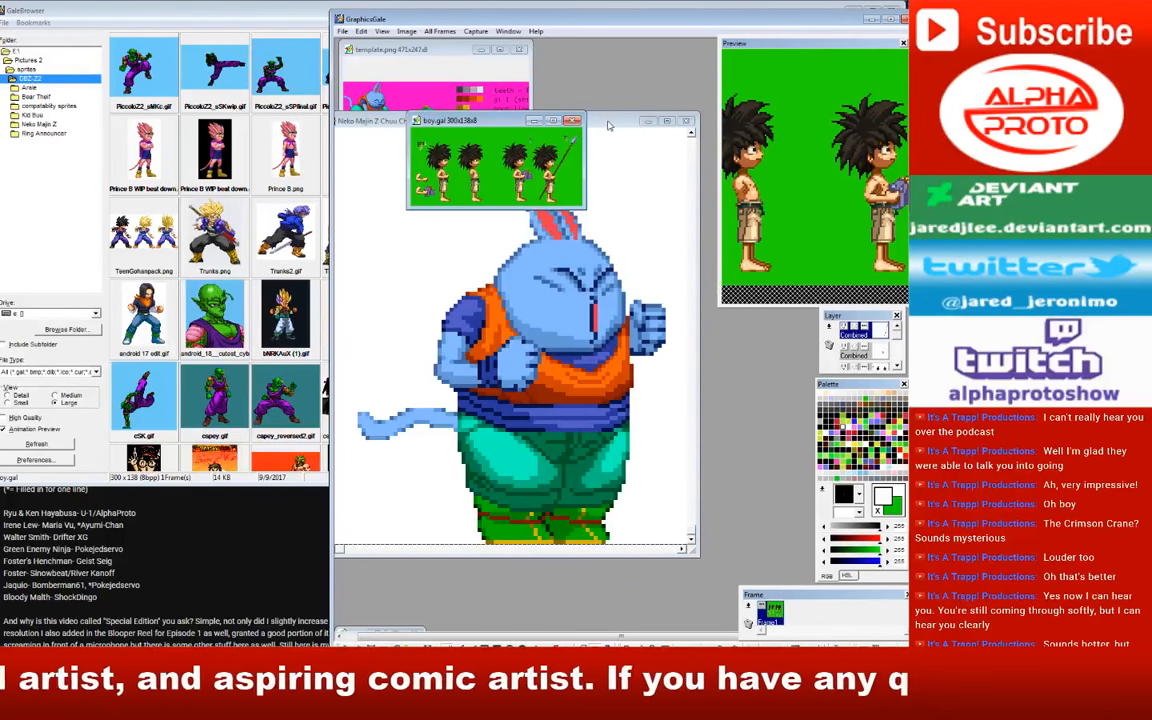
# Step: Go to the Ring Announcer folder and compare the animated previews of Announcer WIP_01.gif and Announcer Z2.gal, checking announcer eb.png too
pyautogui.click(200, 10)
pyautogui.scroll(20, 394, 254)
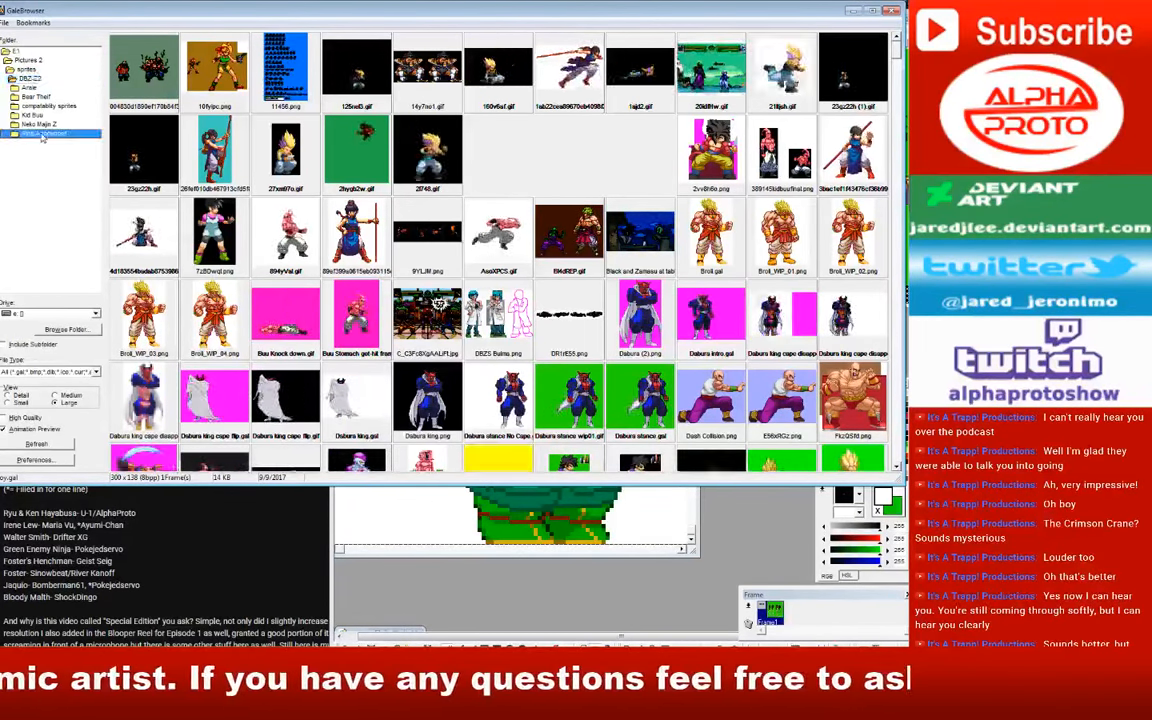
pyautogui.click(42, 135)
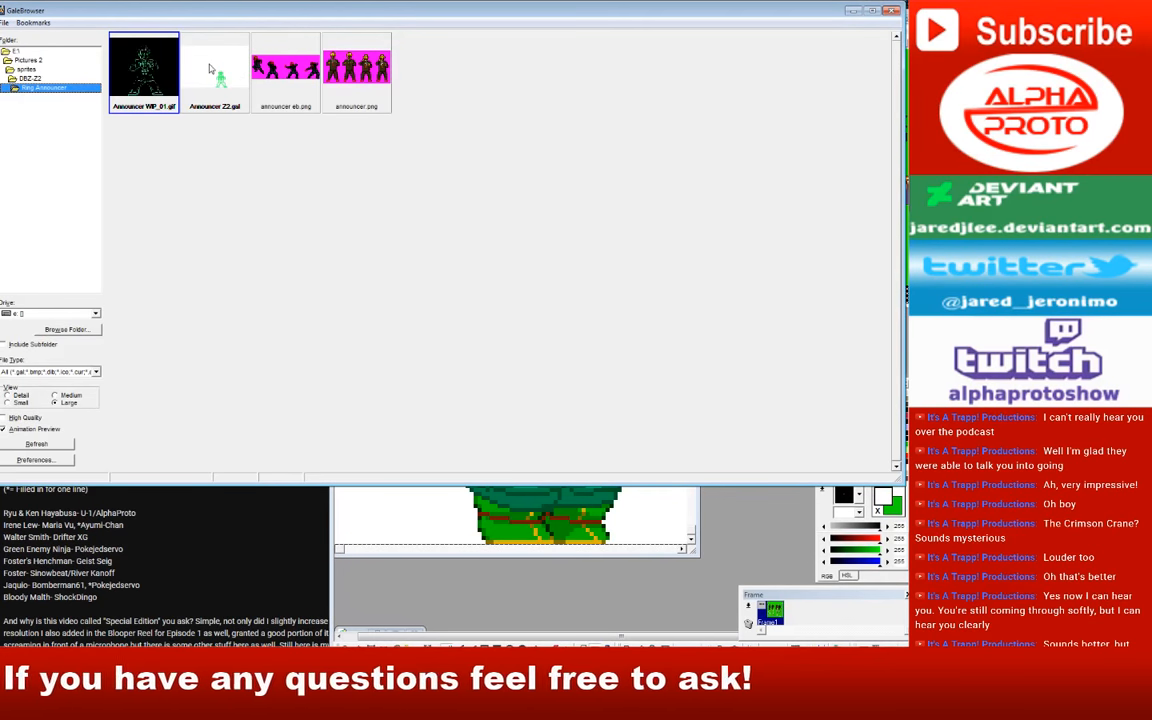
pyautogui.click(277, 80)
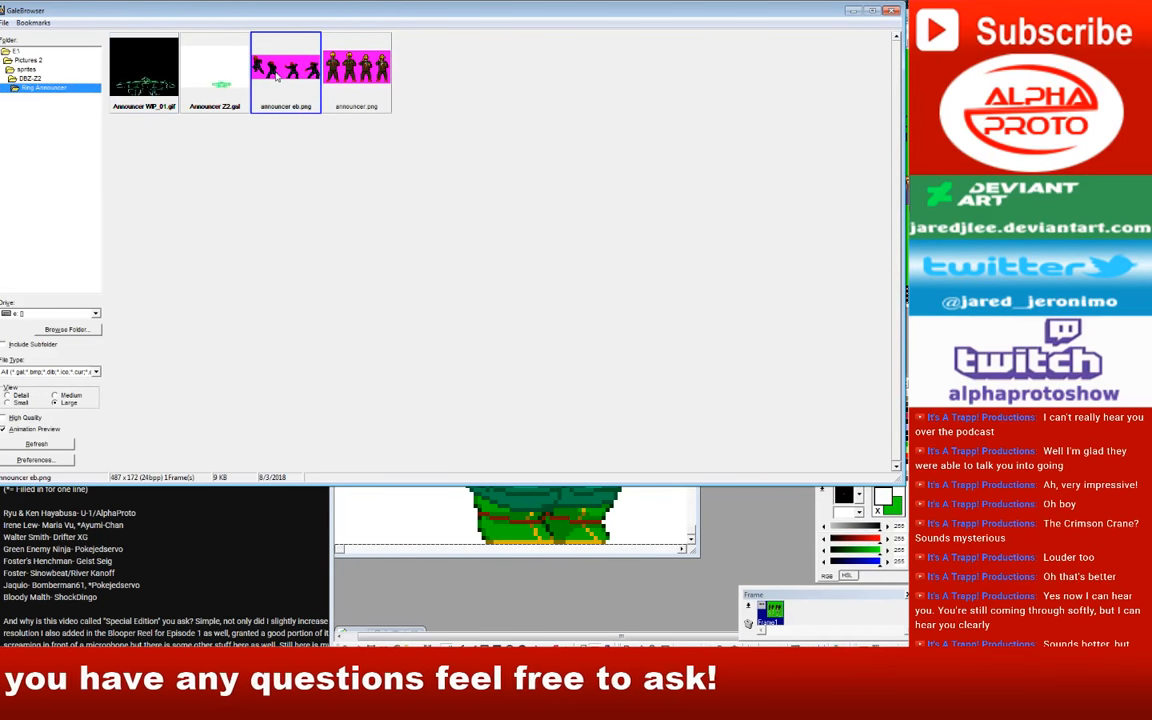
pyautogui.click(160, 75)
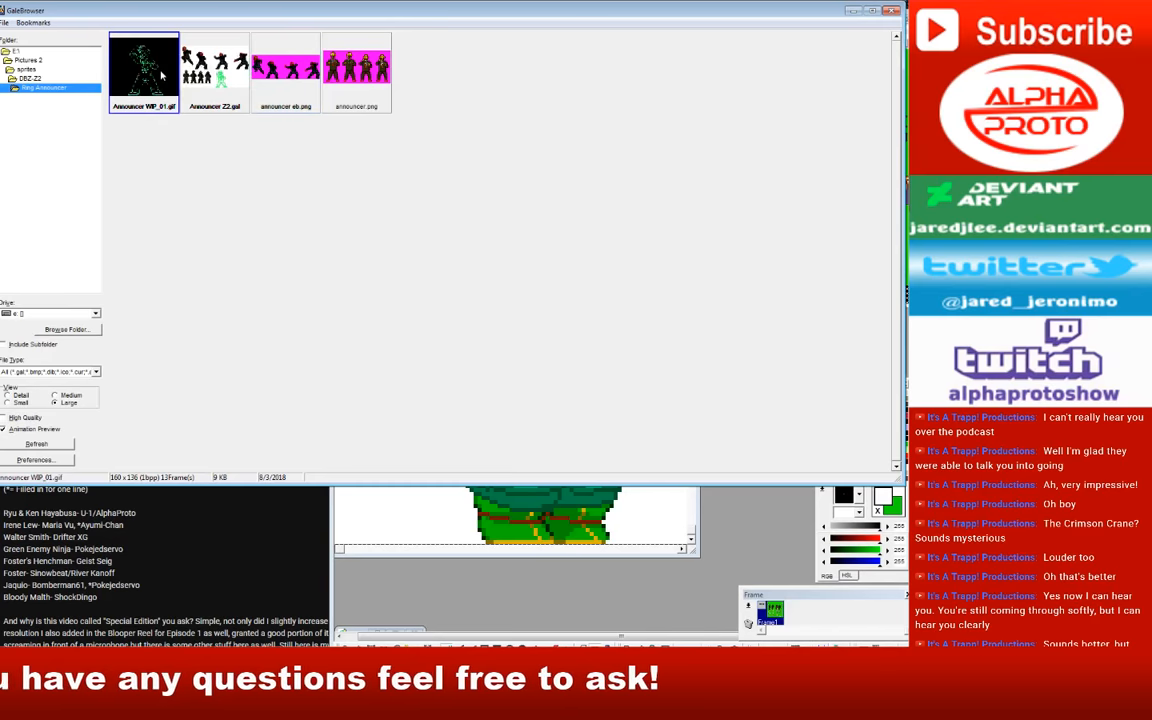
pyautogui.click(194, 77)
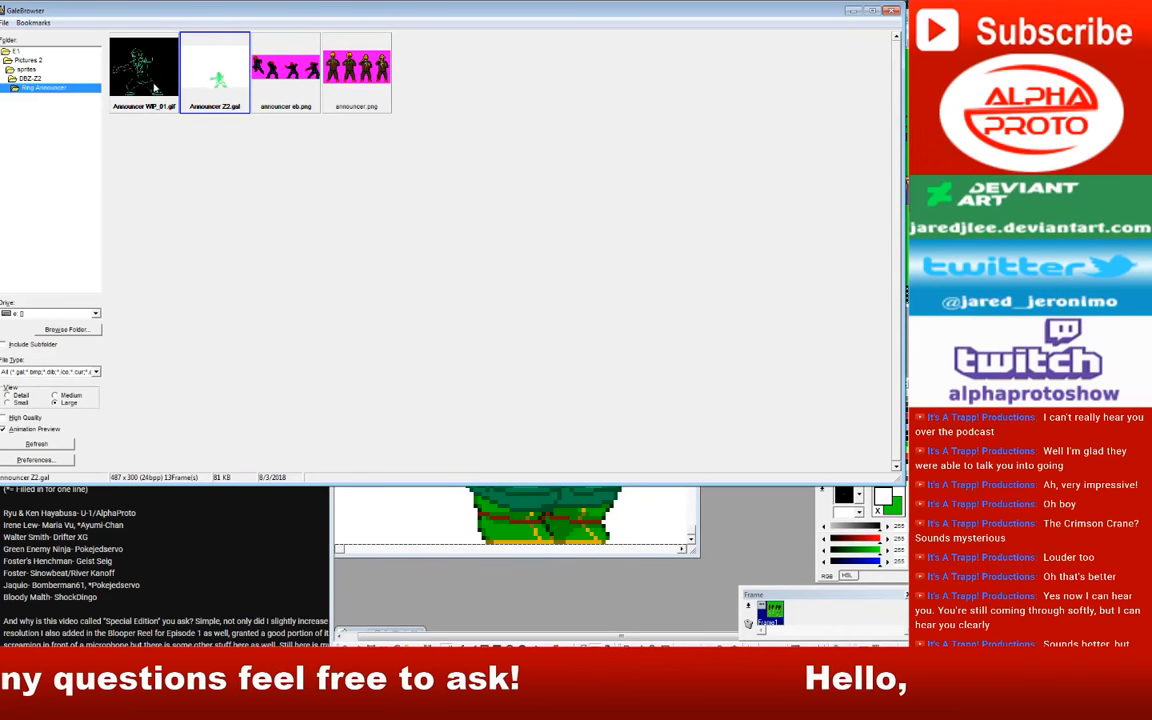
pyautogui.click(128, 66)
pyautogui.click(193, 84)
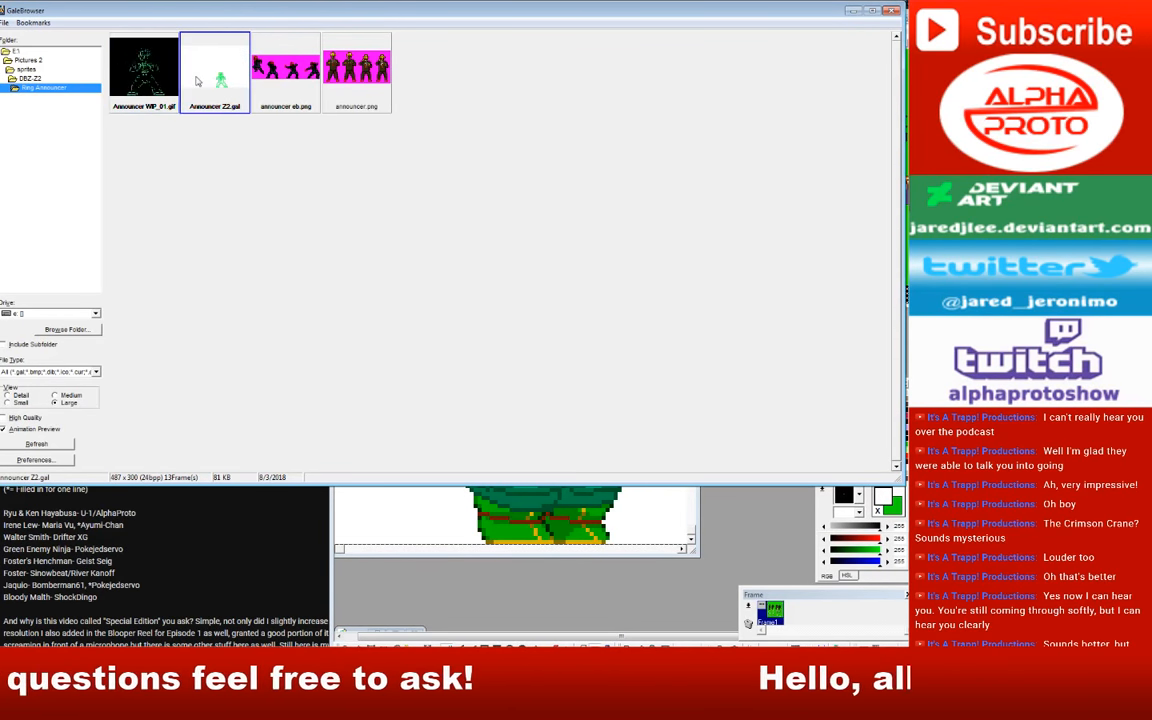
pyautogui.click(133, 72)
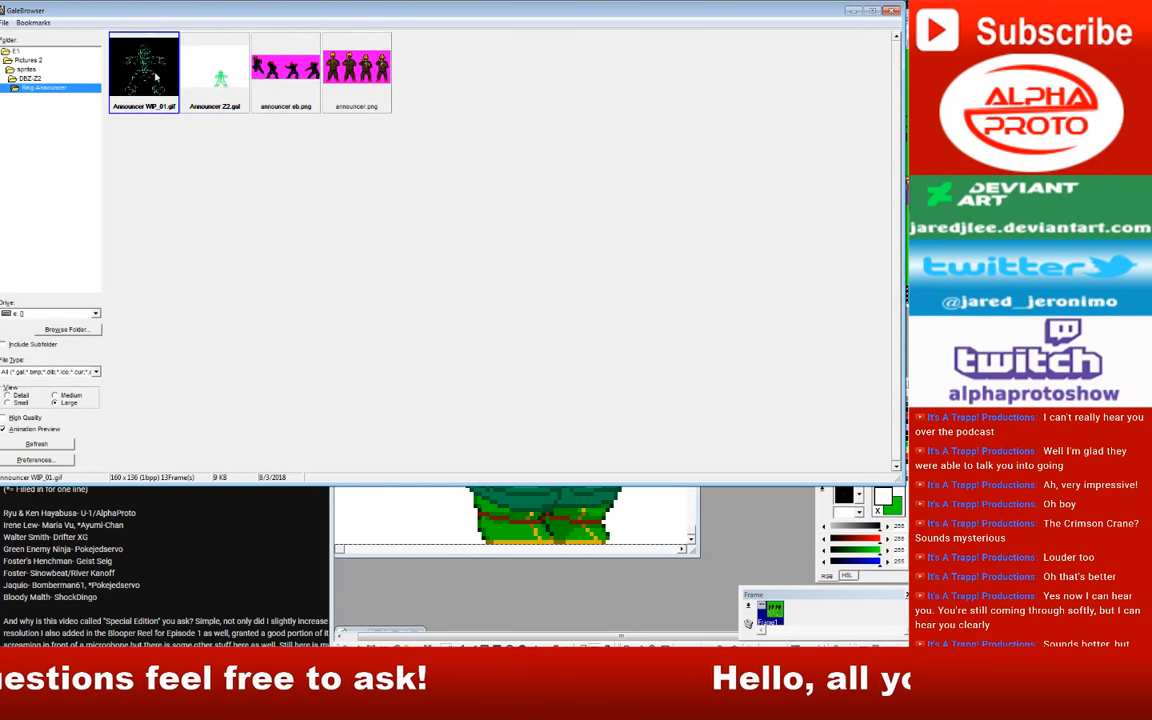